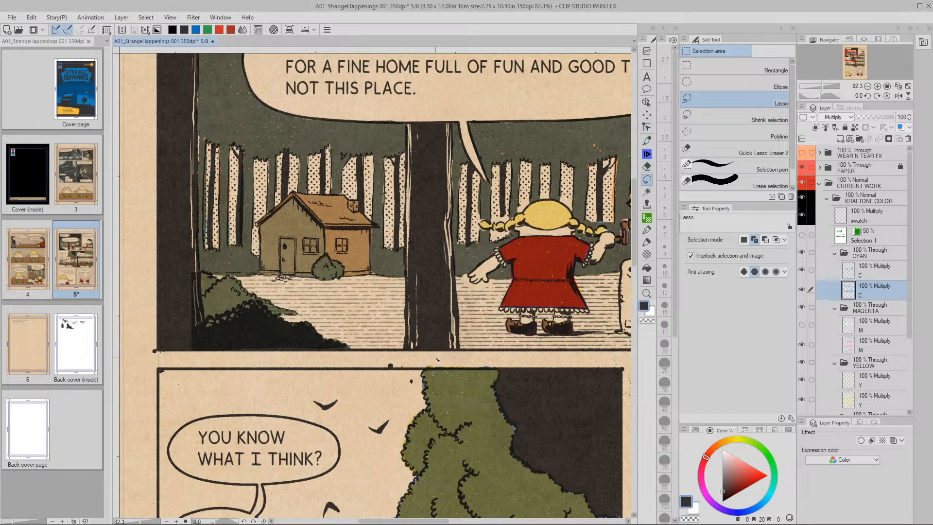
Zoom in close on the brown house in the top-left panel and switch to the Lasso tool
key(ctrl+0)
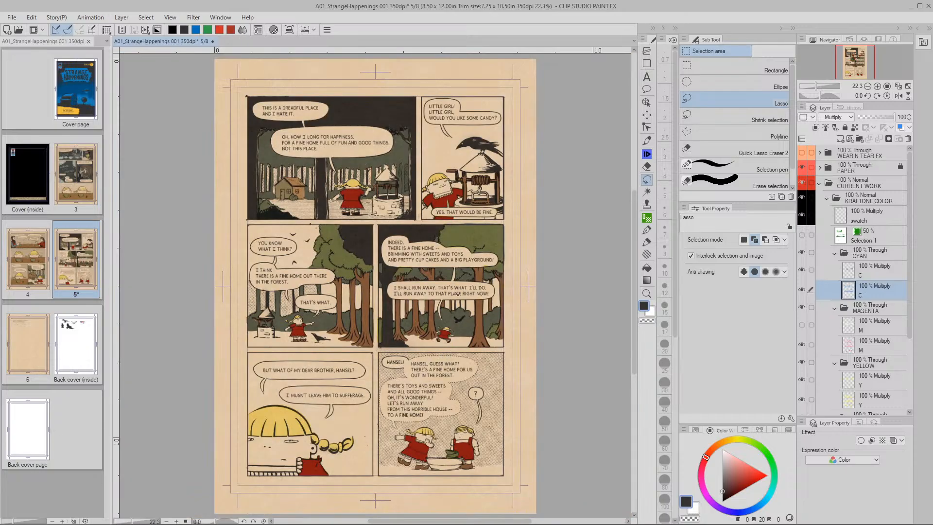
key(ctrl+plus)
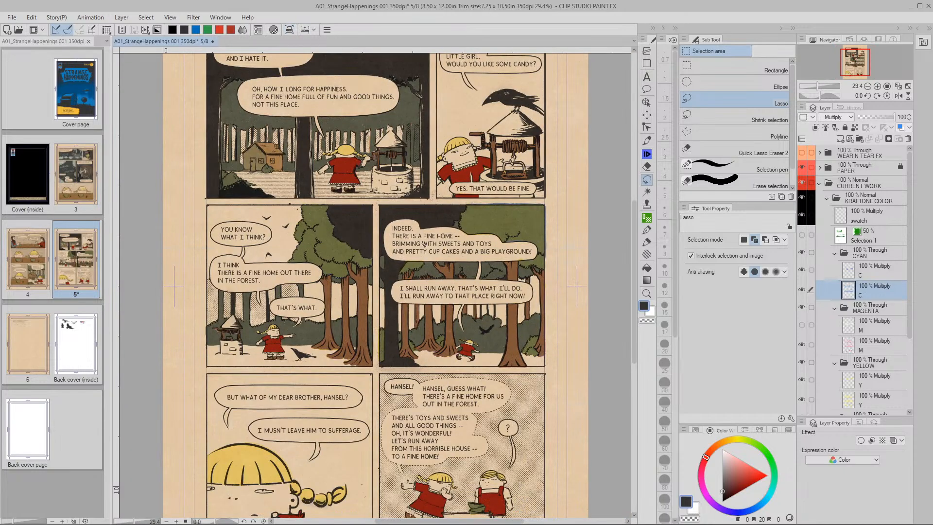
key(space)
drag(318, 225, 366, 274)
key(slash)
key(m)
key(space)
drag(306, 194, 336, 213)
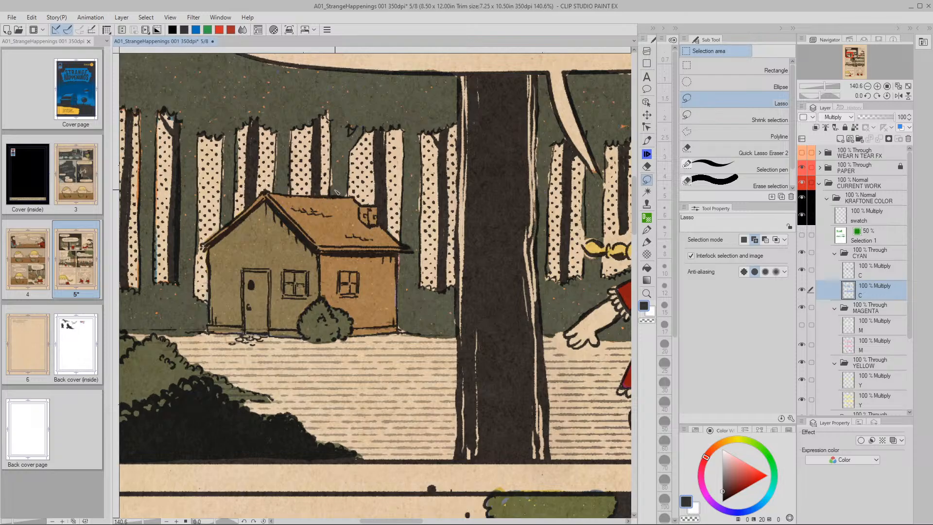
Lasso-trace the house roof and walls, undoing and redrawing the failed outlines
mouse_move(268, 195)
mouse_down()
mouse_move(322, 249)
mouse_move(406, 251)
mouse_move(380, 228)
mouse_move(379, 211)
mouse_move(380, 222)
mouse_up()
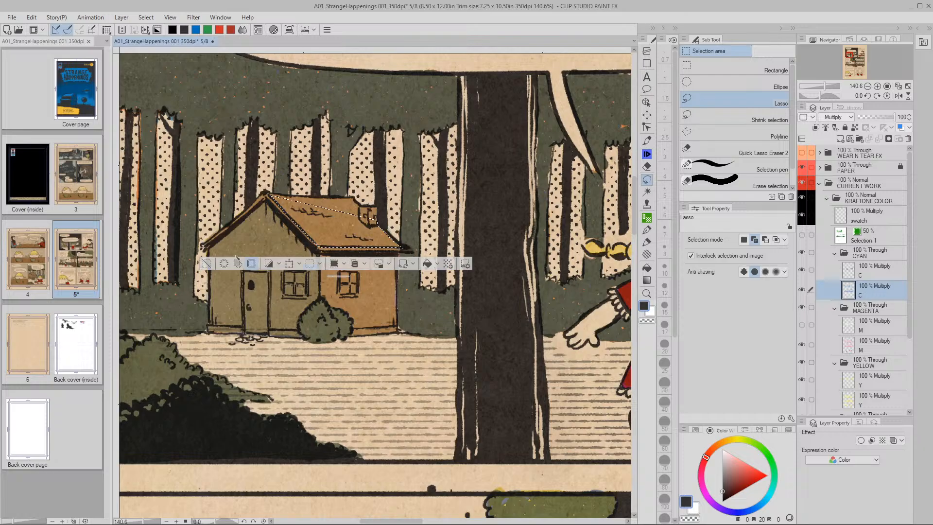
click(248, 239)
drag(270, 197, 303, 227)
key(ctrl+z)
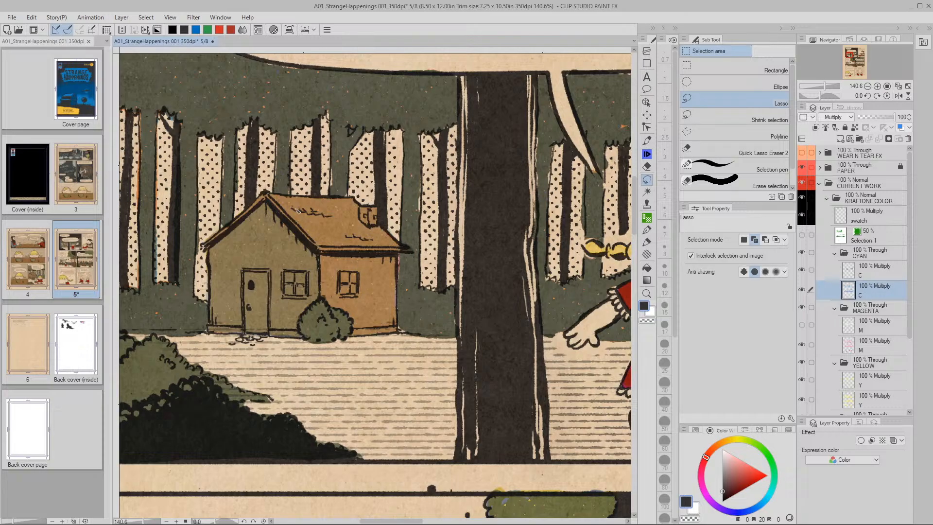
mouse_move(291, 214)
mouse_down()
mouse_move(321, 245)
mouse_move(405, 248)
mouse_move(368, 227)
mouse_move(364, 208)
mouse_move(364, 225)
mouse_up()
drag(364, 225, 369, 227)
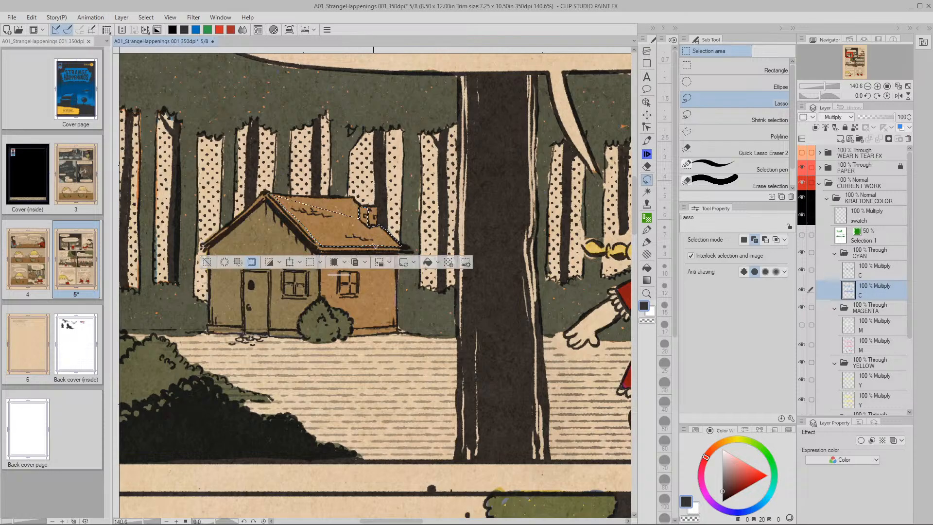
click(225, 261)
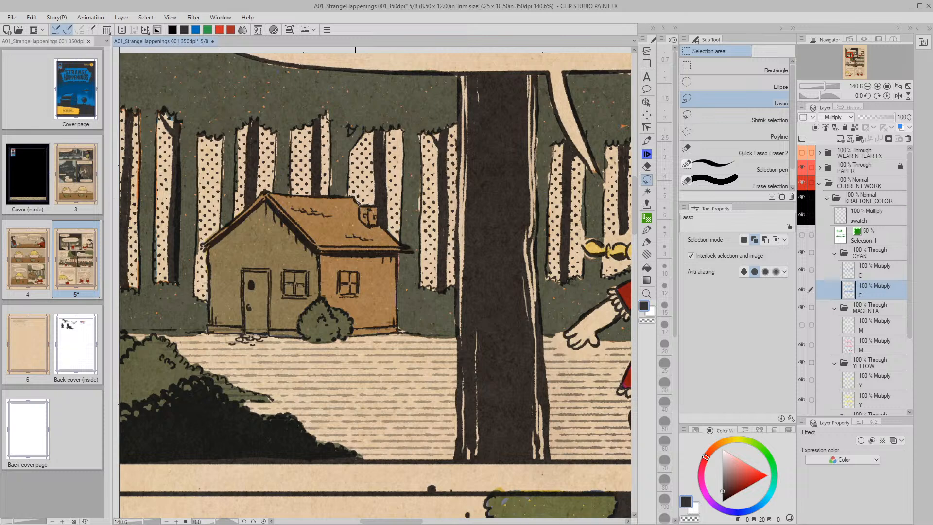
mouse_move(359, 205)
mouse_down()
mouse_move(266, 195)
mouse_move(321, 258)
mouse_move(322, 299)
mouse_move(351, 318)
mouse_move(359, 339)
mouse_move(398, 336)
mouse_move(398, 260)
mouse_move(412, 254)
mouse_move(378, 224)
mouse_move(370, 205)
mouse_up()
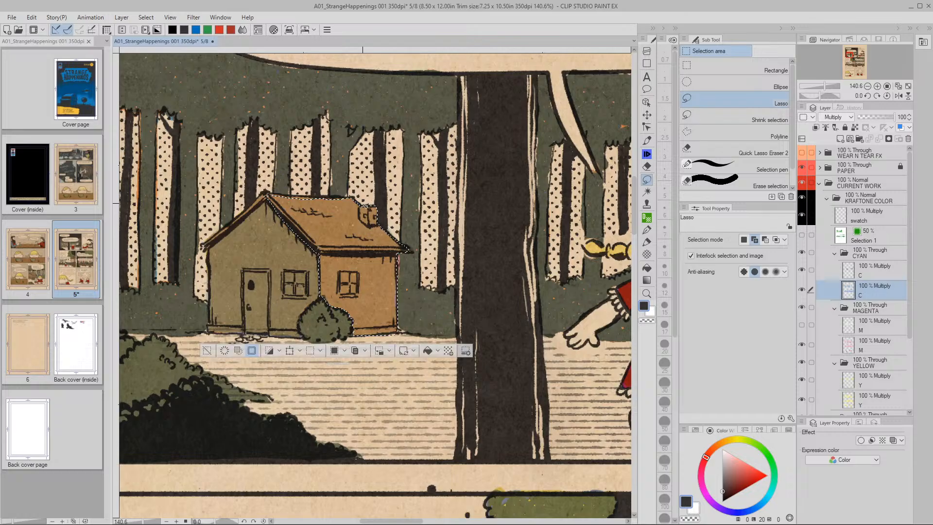
Apply Hue/Saturation/Luminosity to the house with Saturation 70 and Luminosity -10
key(ctrl+u)
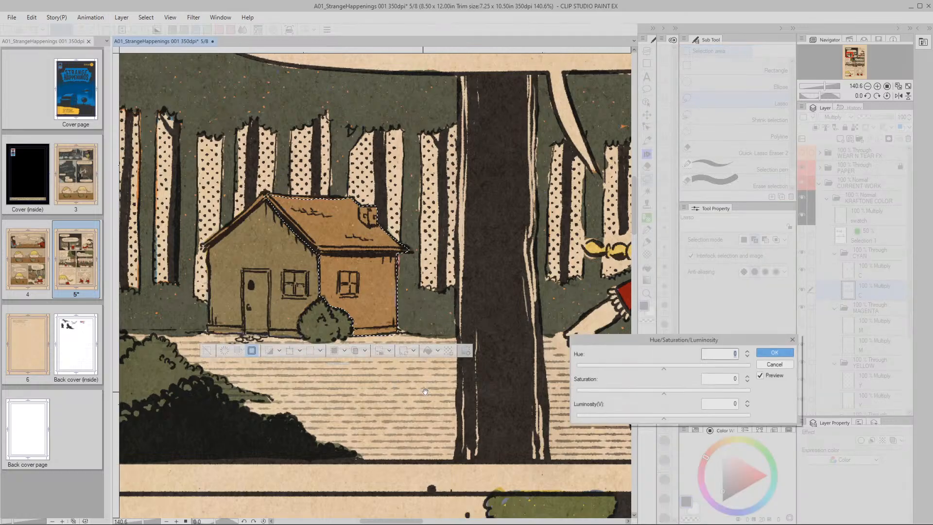
click(728, 379)
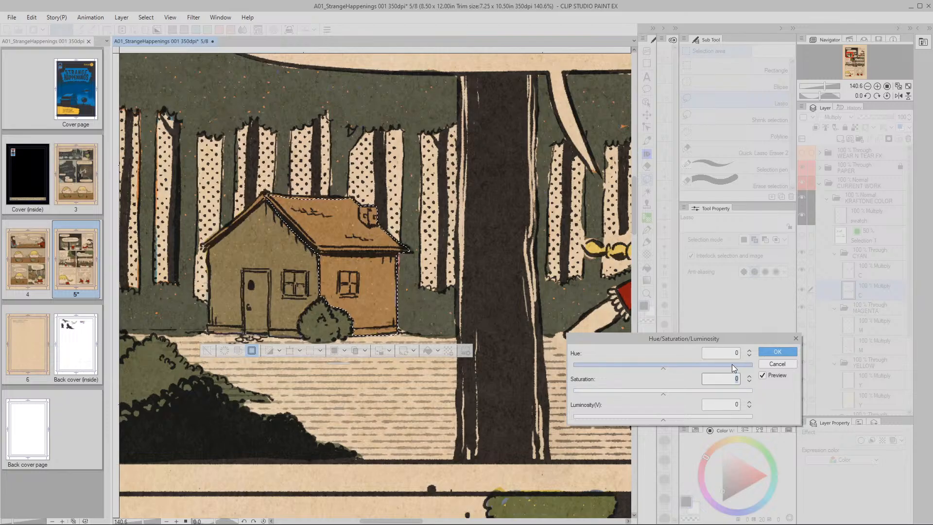
text(1)
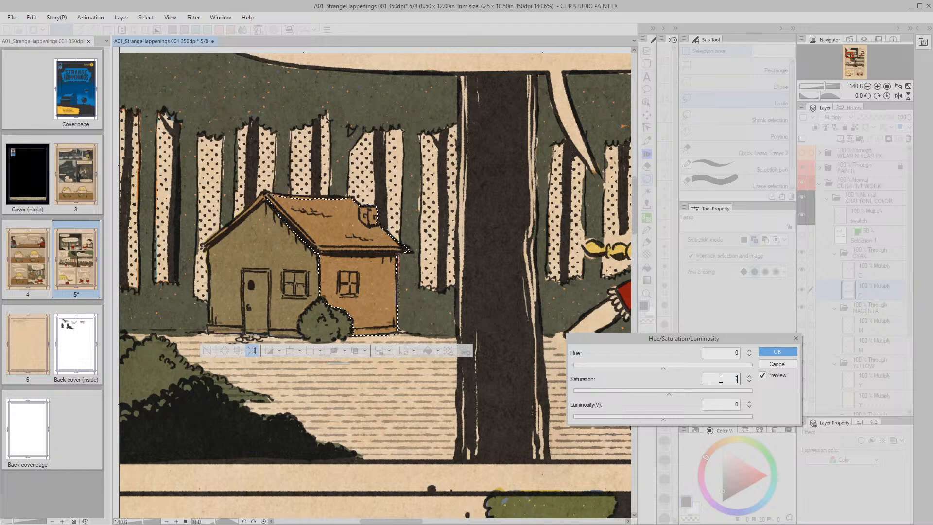
text(0)
click(663, 419)
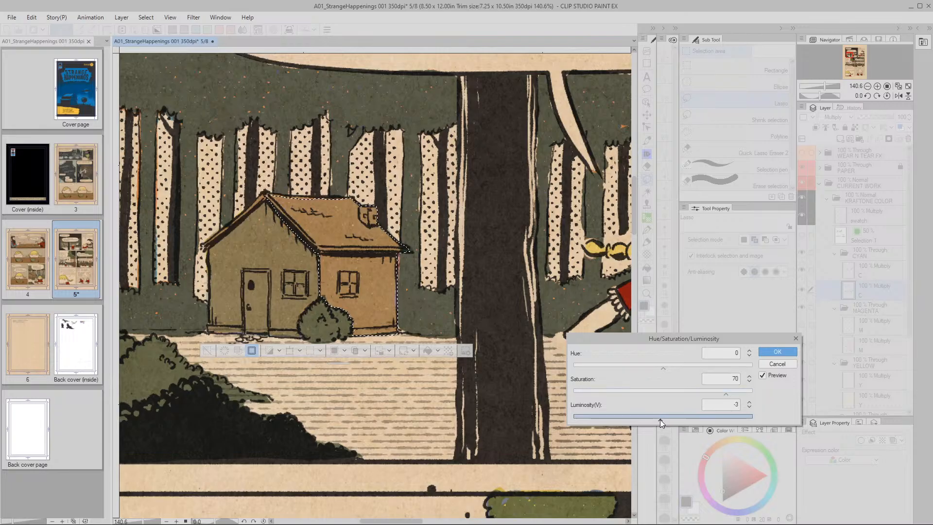
drag(654, 420, 652, 420)
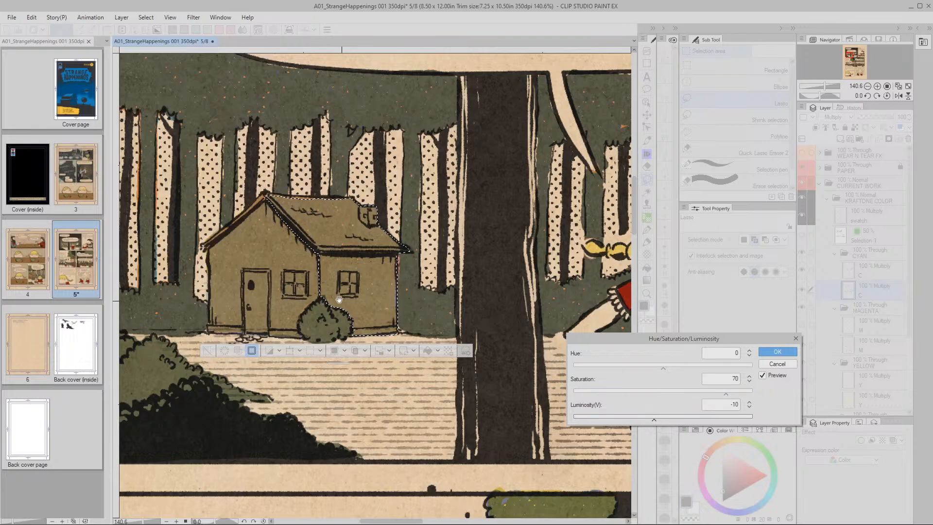
click(778, 352)
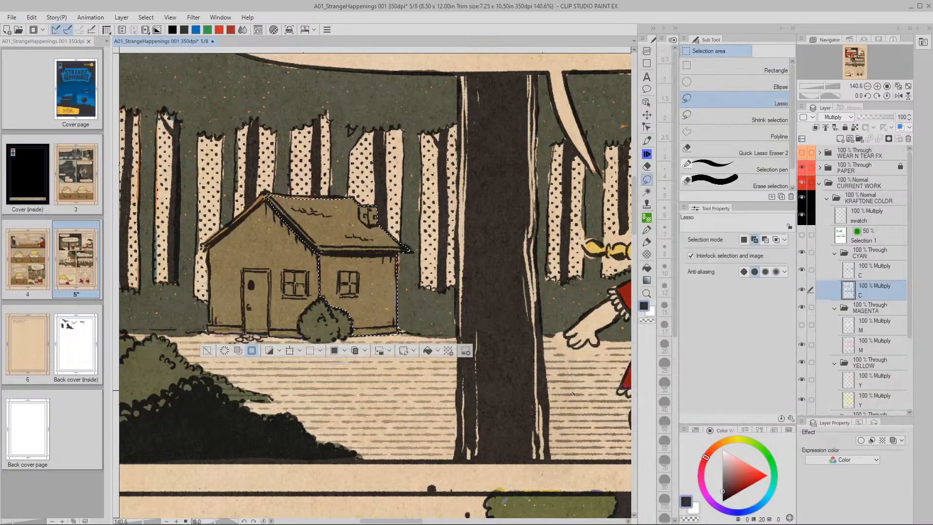
Deselect the house and bring the middle and lower panels into view
click(208, 350)
drag(461, 376, 333, 319)
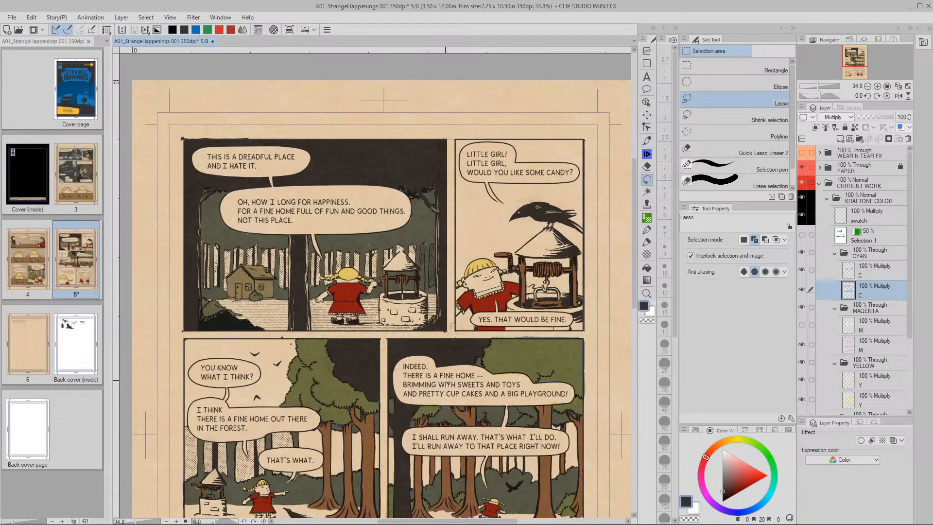
drag(448, 384, 375, 265)
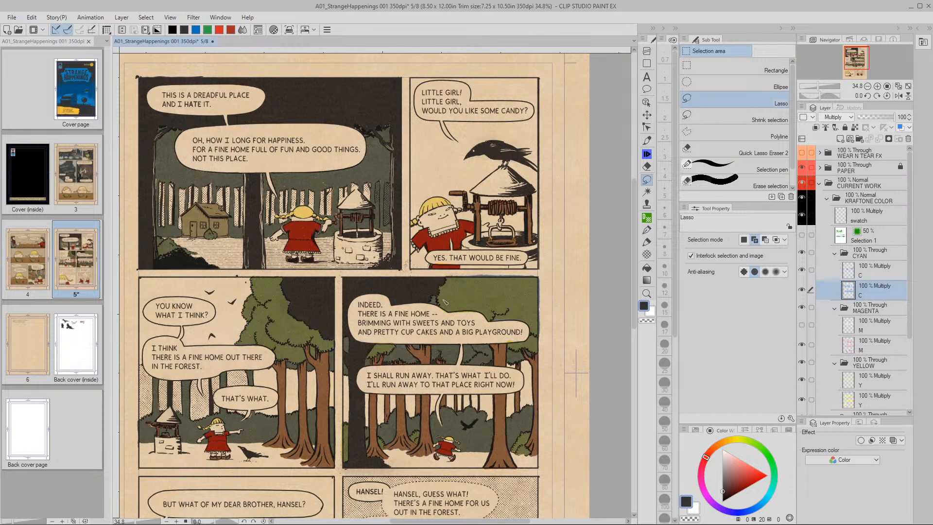
drag(507, 423, 503, 350)
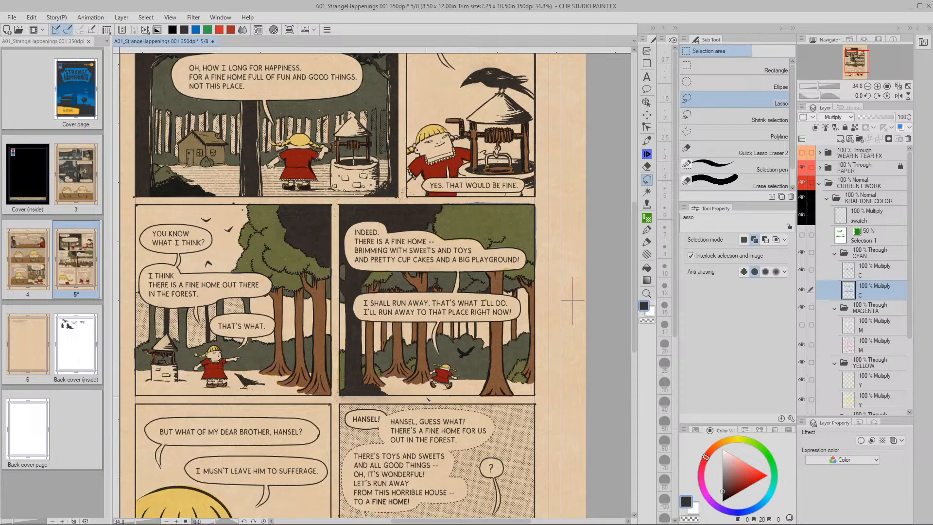
Zoom in on the forest panel's tree trunks and select the magenta M Multiply layer
key(slash)
drag(287, 312, 313, 316)
key(space)
drag(319, 401, 402, 364)
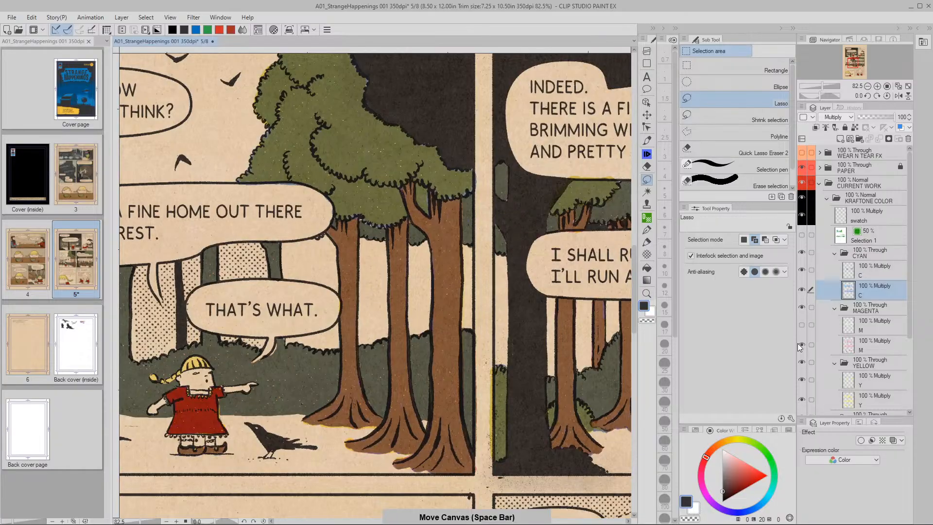
click(849, 346)
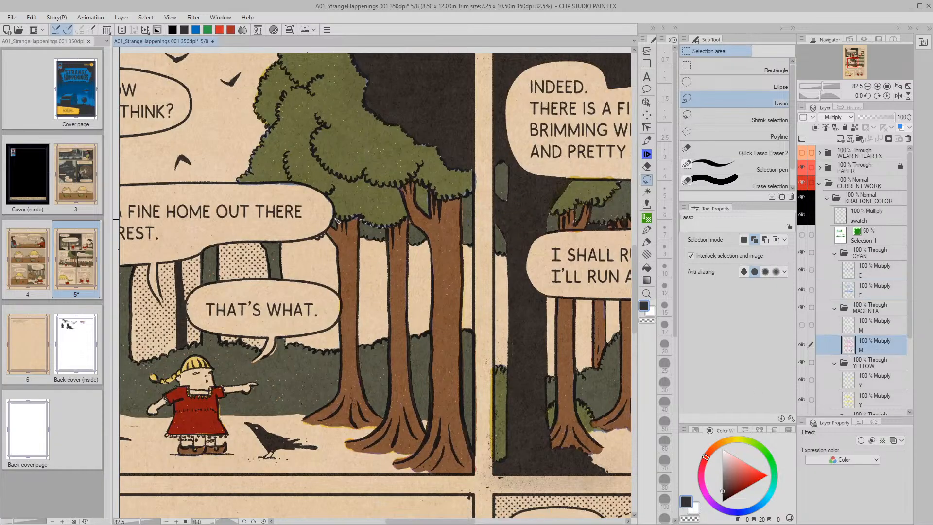
Lasso the left tree trunks, then add the remaining trunks using Add to selection mode
mouse_move(337, 220)
mouse_down()
mouse_move(326, 232)
mouse_move(339, 252)
mouse_move(342, 393)
mouse_move(307, 420)
mouse_move(380, 429)
mouse_move(347, 447)
mouse_move(362, 455)
mouse_move(419, 457)
mouse_move(393, 464)
mouse_move(435, 476)
mouse_move(478, 475)
mouse_move(461, 404)
mouse_move(462, 200)
mouse_move(431, 192)
mouse_move(433, 221)
mouse_move(417, 185)
mouse_move(400, 188)
mouse_move(433, 262)
mouse_move(427, 435)
mouse_move(410, 366)
mouse_move(410, 223)
mouse_move(388, 229)
mouse_move(385, 419)
mouse_move(364, 391)
mouse_move(361, 224)
mouse_move(369, 216)
mouse_up()
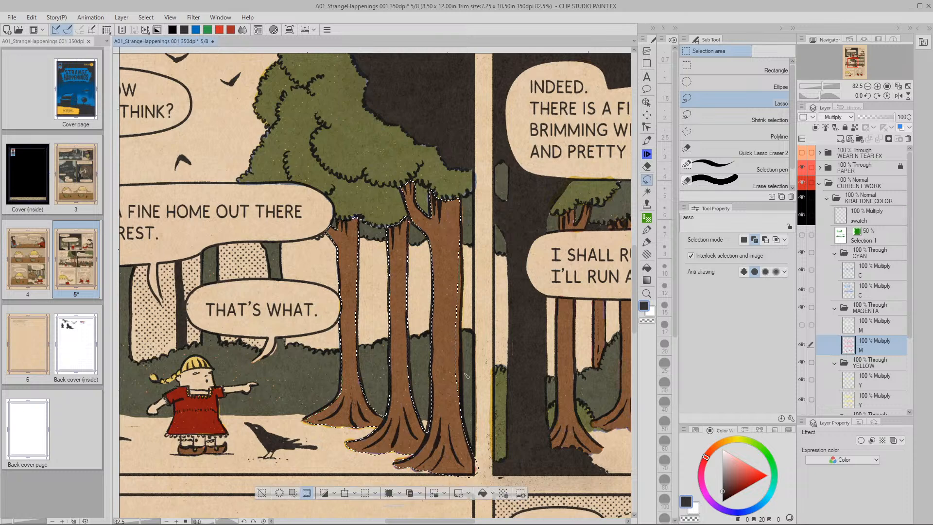
drag(550, 397, 480, 384)
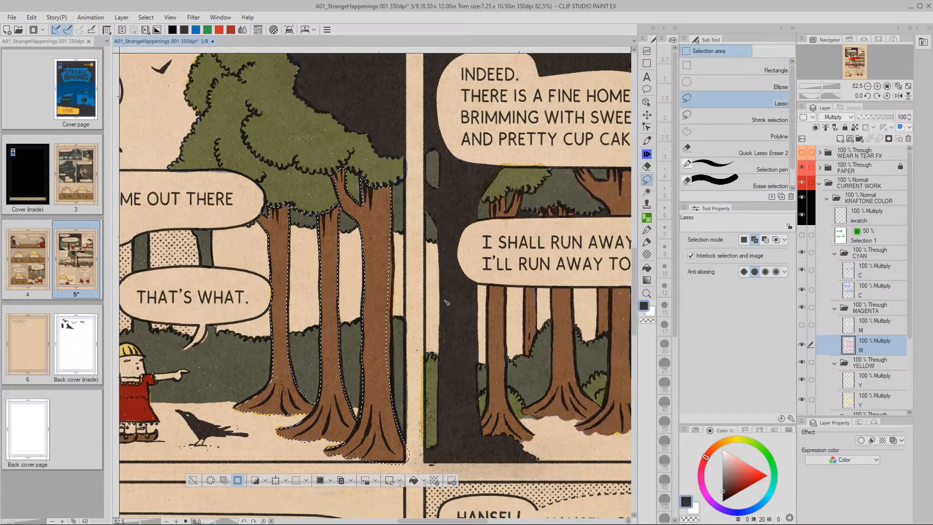
click(334, 481)
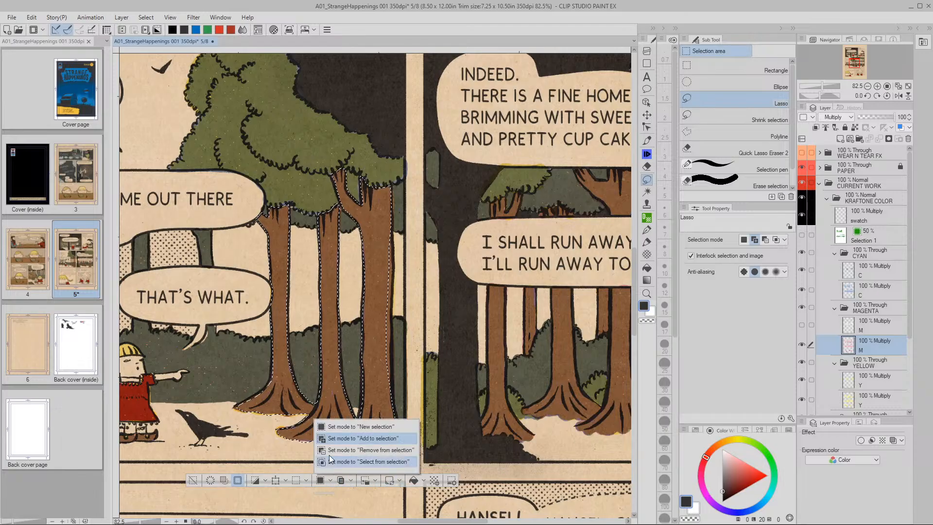
click(328, 438)
drag(328, 442, 394, 193)
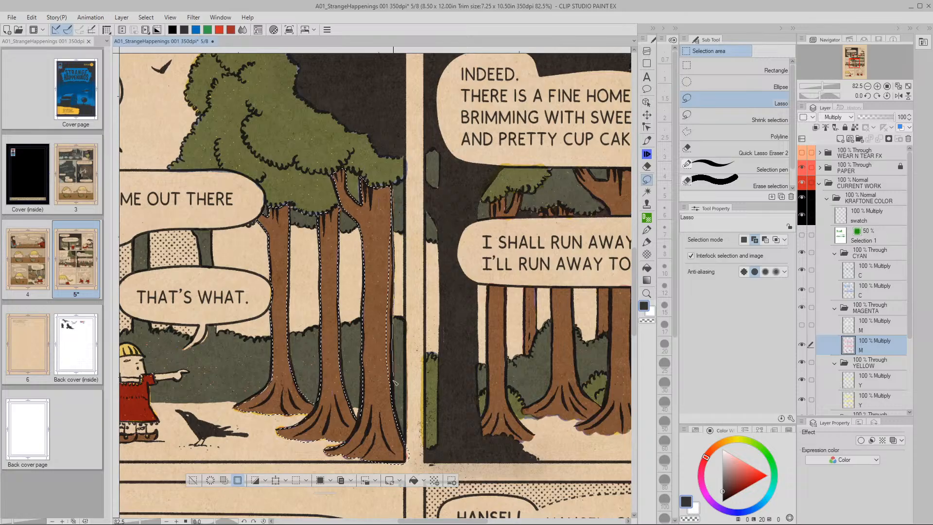
mouse_move(394, 427)
mouse_down()
mouse_move(381, 394)
mouse_move(378, 285)
mouse_up()
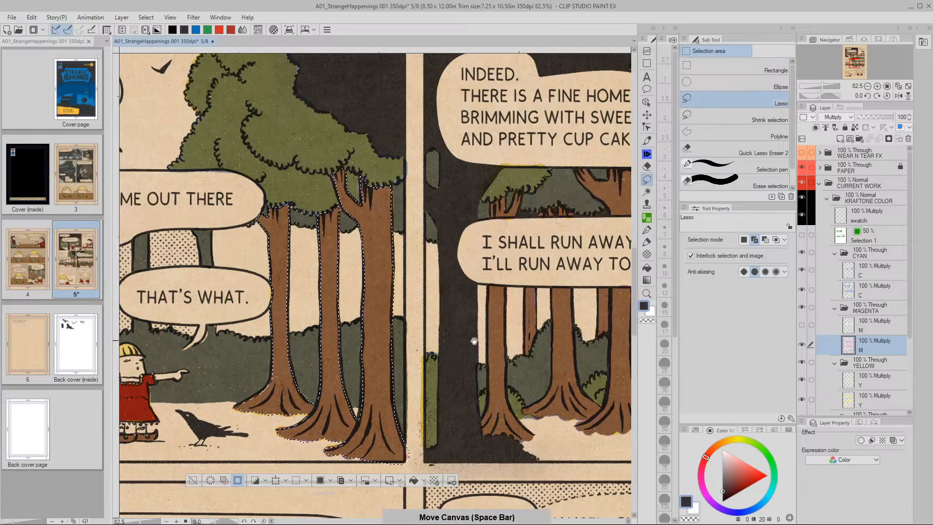
drag(492, 365, 333, 326)
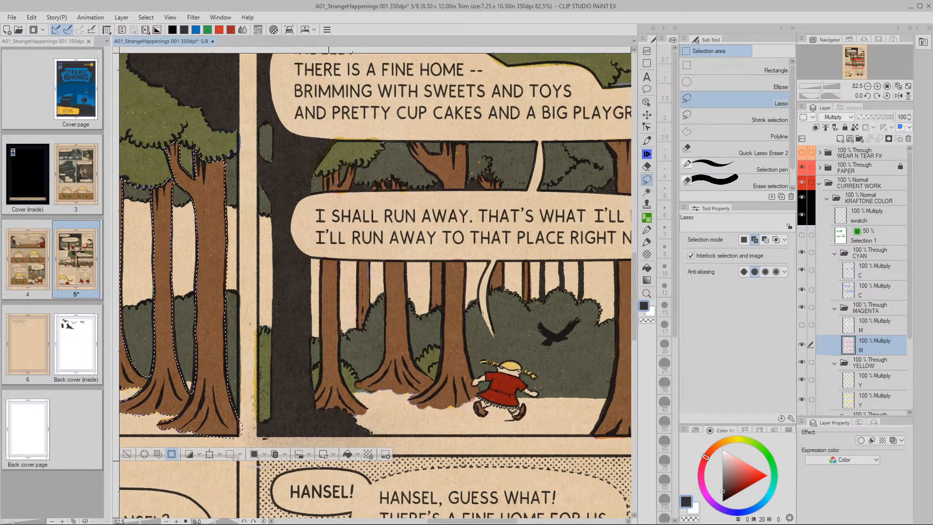
Add the tree trunks around the running girl, down to the ground edge, to the selection
click(264, 454)
click(265, 480)
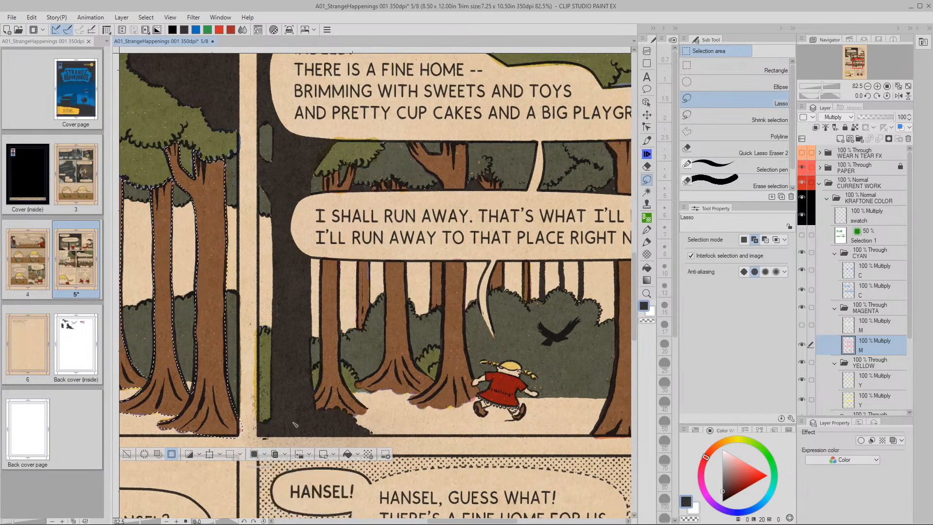
drag(387, 350, 381, 400)
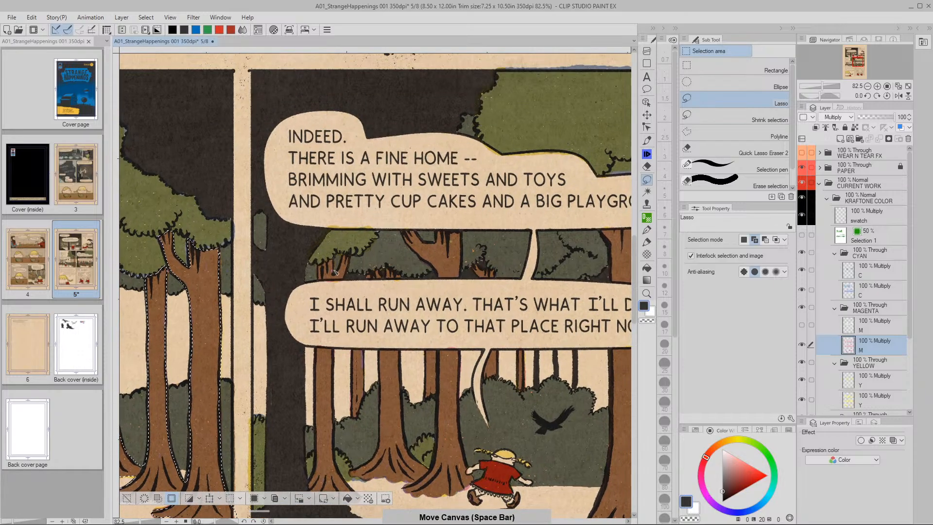
mouse_move(325, 264)
mouse_down()
mouse_move(336, 260)
mouse_move(338, 276)
mouse_move(350, 256)
mouse_move(347, 280)
mouse_move(321, 284)
mouse_move(321, 265)
mouse_up()
key(space)
mouse_move(316, 350)
mouse_down()
mouse_move(359, 209)
mouse_move(352, 350)
mouse_move(391, 364)
mouse_move(399, 351)
mouse_move(382, 330)
mouse_move(379, 260)
mouse_up()
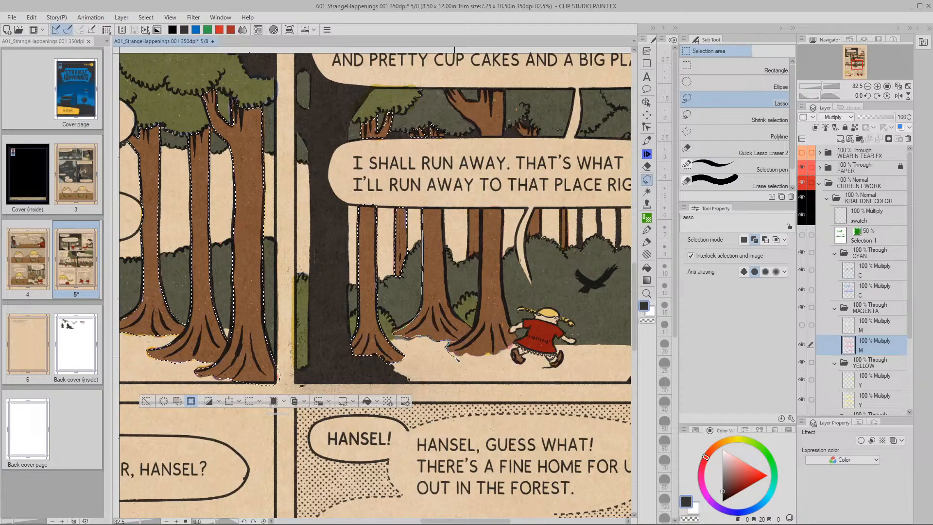
mouse_move(481, 359)
mouse_down()
mouse_move(510, 355)
mouse_move(514, 343)
mouse_up()
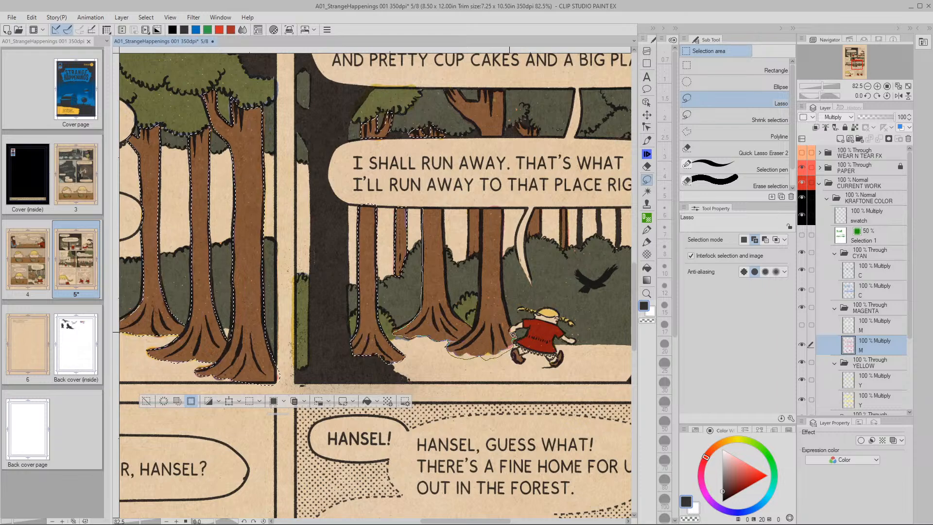
mouse_move(513, 331)
mouse_down()
mouse_move(504, 209)
mouse_move(470, 208)
mouse_move(468, 217)
mouse_move(469, 257)
mouse_move(480, 259)
mouse_move(474, 330)
mouse_move(452, 306)
mouse_move(424, 209)
mouse_up()
key(space)
drag(533, 262, 434, 271)
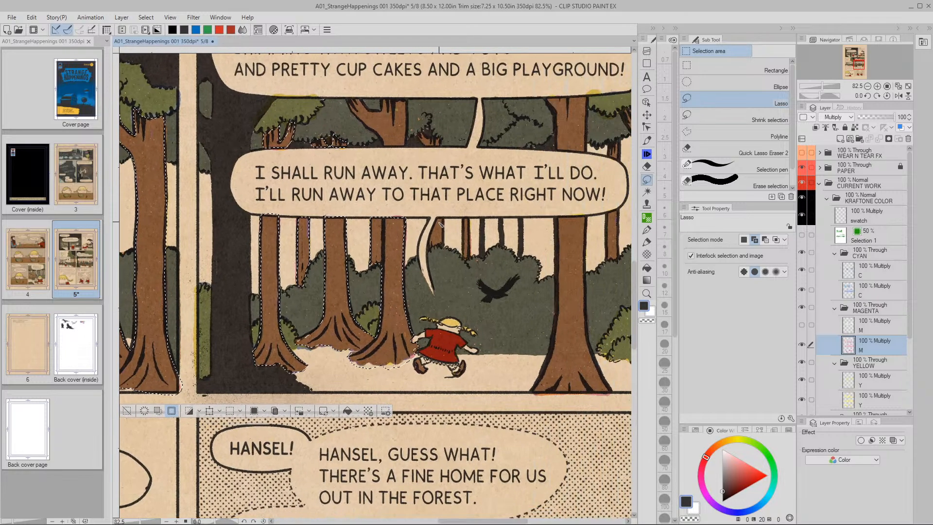
drag(406, 136, 416, 215)
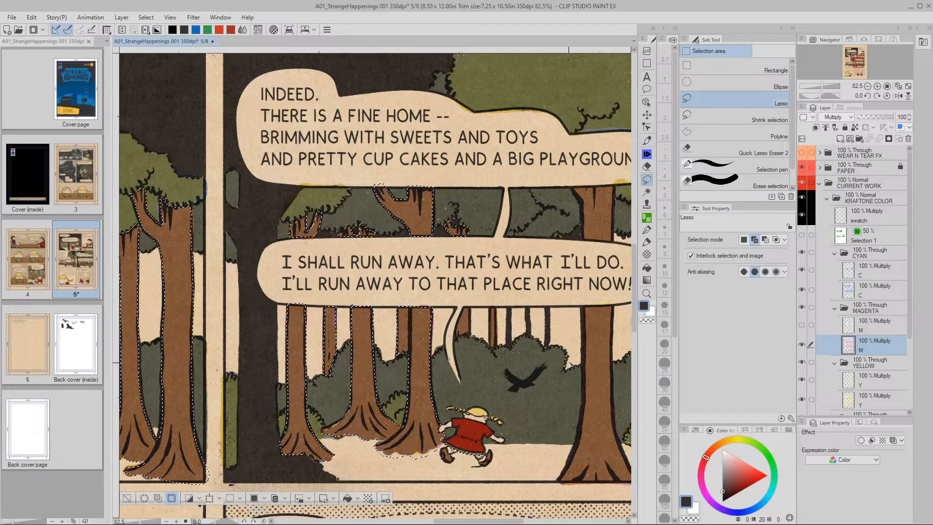
Zoom in and add the trunks beside the speech bubble tail to the selection
drag(560, 361, 446, 314)
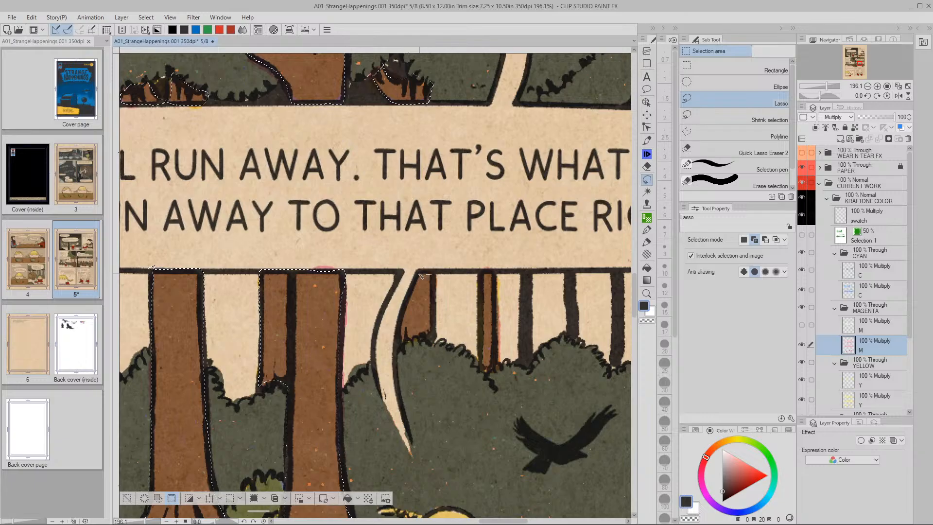
mouse_move(421, 276)
mouse_down()
mouse_move(406, 311)
mouse_move(420, 339)
mouse_move(430, 336)
mouse_move(435, 275)
mouse_up()
mouse_move(481, 304)
mouse_down()
mouse_move(423, 340)
mouse_move(431, 299)
mouse_move(435, 371)
mouse_move(445, 364)
mouse_move(447, 275)
mouse_up()
drag(429, 270, 430, 273)
Add the next trunk along the row to the selection
key(space)
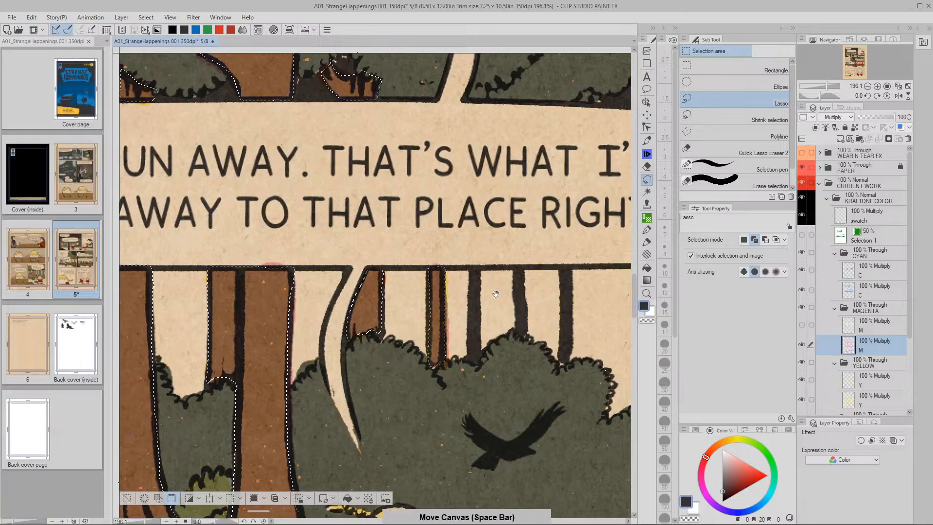
drag(515, 312, 462, 336)
drag(573, 358, 481, 441)
mouse_move(543, 194)
mouse_down()
mouse_move(512, 239)
mouse_move(447, 253)
mouse_up()
mouse_move(383, 150)
mouse_down()
mouse_move(407, 195)
mouse_move(410, 270)
mouse_move(478, 286)
mouse_move(486, 140)
mouse_move(411, 145)
mouse_up()
drag(575, 217, 407, 185)
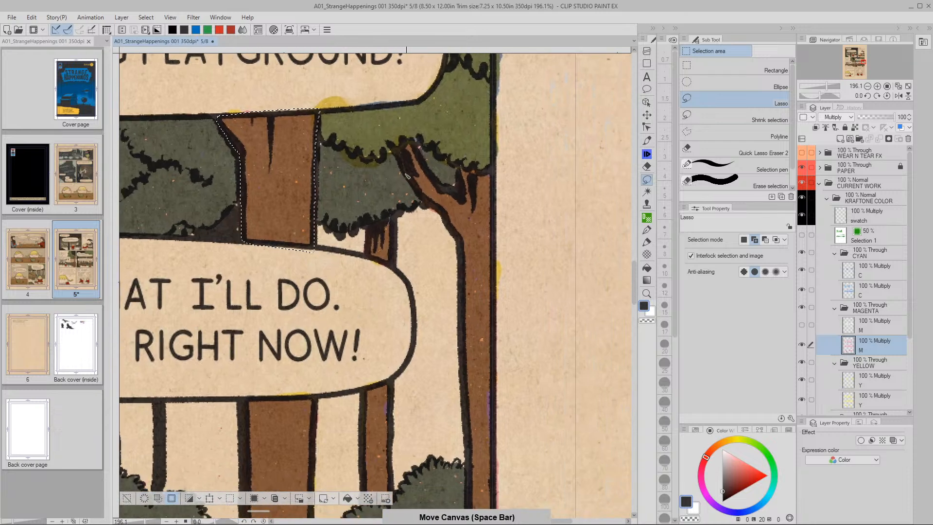
Trace the tree at the panel's right edge, along the balloon, into the selection
mouse_move(394, 145)
mouse_down()
mouse_move(459, 242)
mouse_move(469, 350)
mouse_move(496, 357)
mouse_move(506, 323)
mouse_move(505, 163)
mouse_move(466, 168)
mouse_move(463, 195)
mouse_move(438, 185)
mouse_move(416, 144)
mouse_move(396, 145)
mouse_up()
key(space)
mouse_move(445, 375)
mouse_down()
mouse_move(483, 225)
mouse_move(475, 333)
mouse_move(492, 276)
mouse_move(489, 344)
mouse_up()
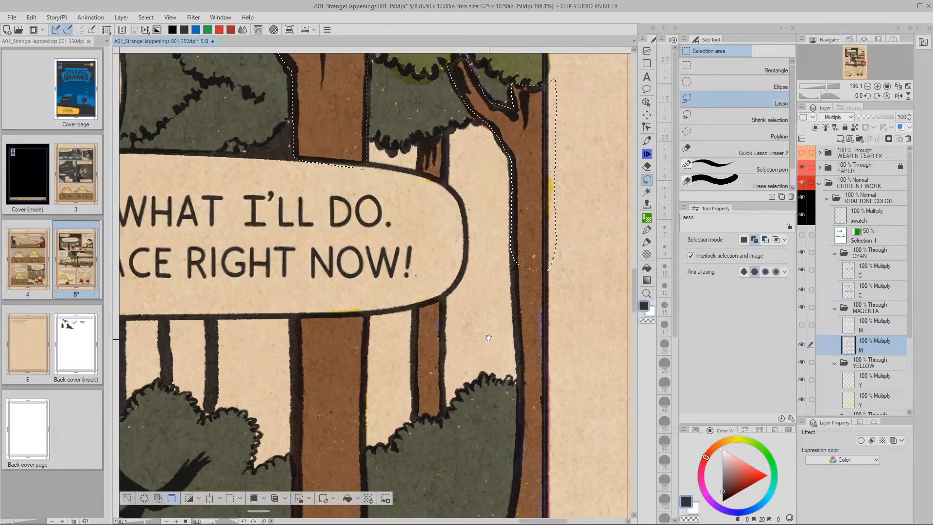
mouse_move(420, 141)
mouse_down()
mouse_move(417, 171)
mouse_move(444, 185)
mouse_move(449, 131)
mouse_move(421, 141)
mouse_up()
key(space)
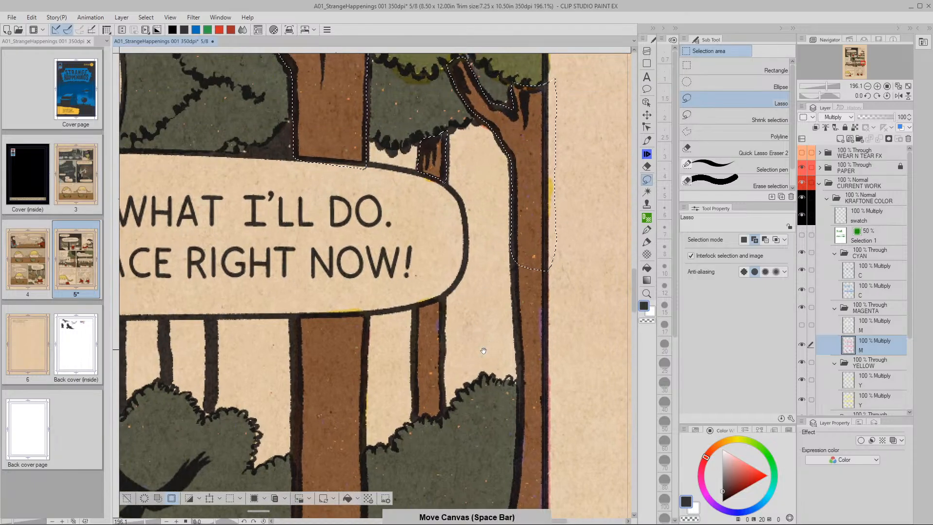
drag(481, 344, 451, 212)
mouse_move(478, 138)
mouse_down()
mouse_move(482, 289)
mouse_move(471, 407)
mouse_move(432, 487)
mouse_move(468, 520)
mouse_move(482, 520)
mouse_move(518, 479)
mouse_move(510, 263)
mouse_up()
drag(511, 105, 509, 99)
Extend the right foreground trunk's outline down to the panel bottom
key(space)
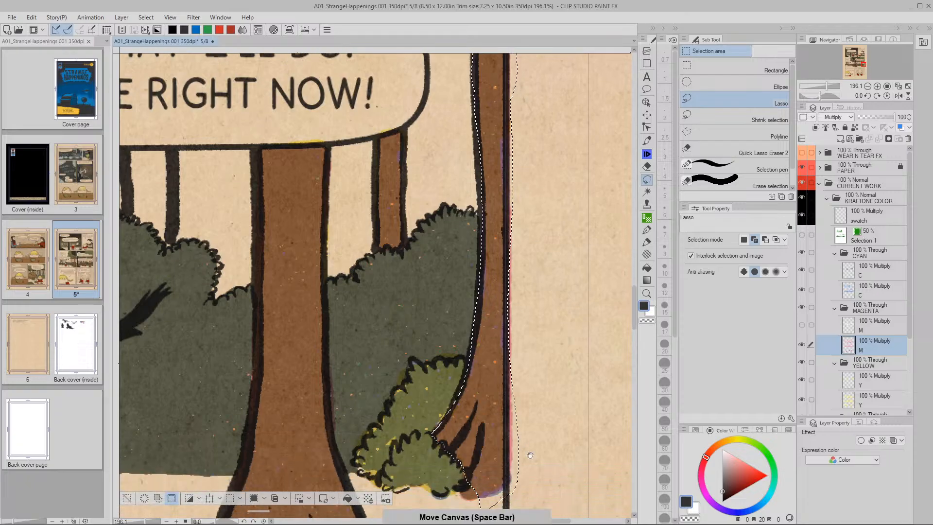
drag(525, 450, 527, 334)
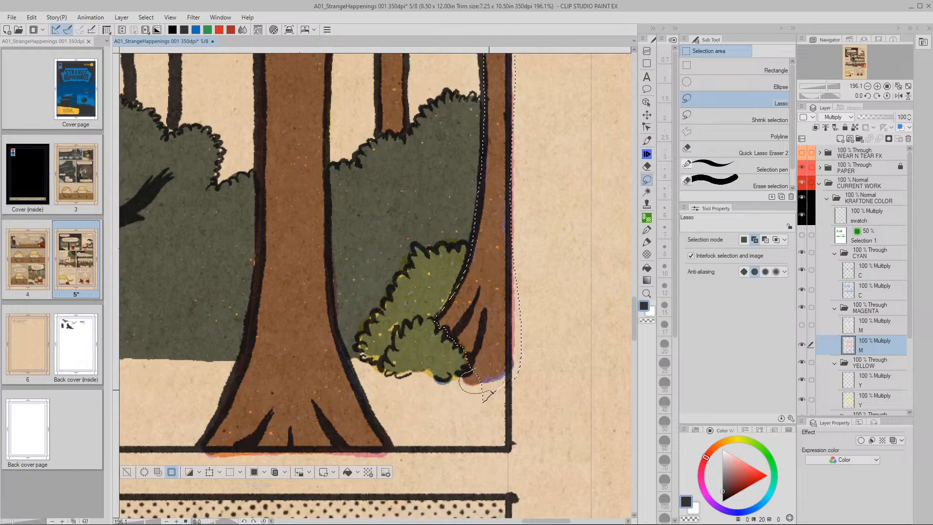
mouse_move(427, 411)
mouse_down()
mouse_move(446, 360)
mouse_move(534, 373)
mouse_up()
mouse_move(477, 211)
mouse_down()
mouse_move(479, 294)
mouse_move(491, 316)
mouse_move(480, 316)
mouse_up()
key(/)
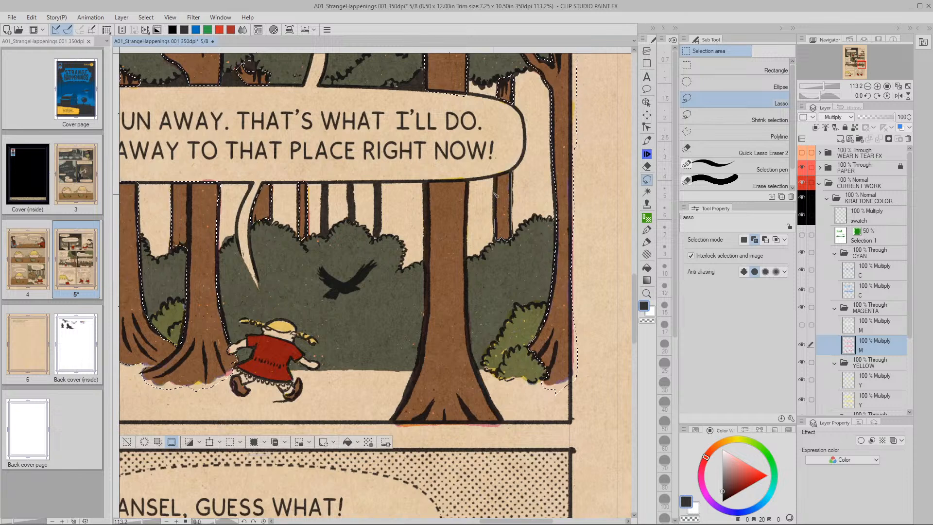
mouse_move(427, 184)
mouse_down()
mouse_move(425, 342)
mouse_move(409, 399)
mouse_move(387, 427)
mouse_move(424, 439)
mouse_move(503, 440)
mouse_move(470, 346)
mouse_move(470, 181)
mouse_move(429, 183)
mouse_up()
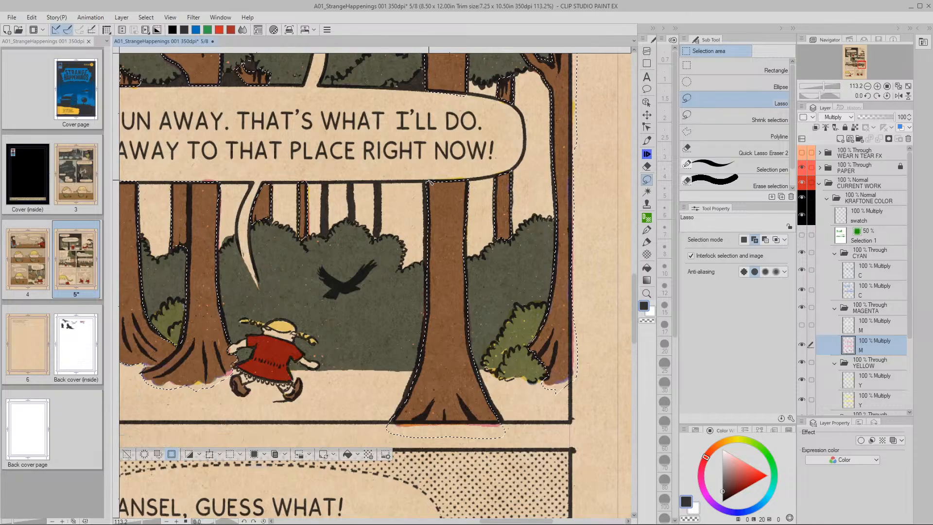
Zoom back out to view the whole page
key(ctrl+minus)
drag(647, 205, 614, 176)
key(ctrl+minus)
key(ctrl+minus)
drag(530, 418, 515, 344)
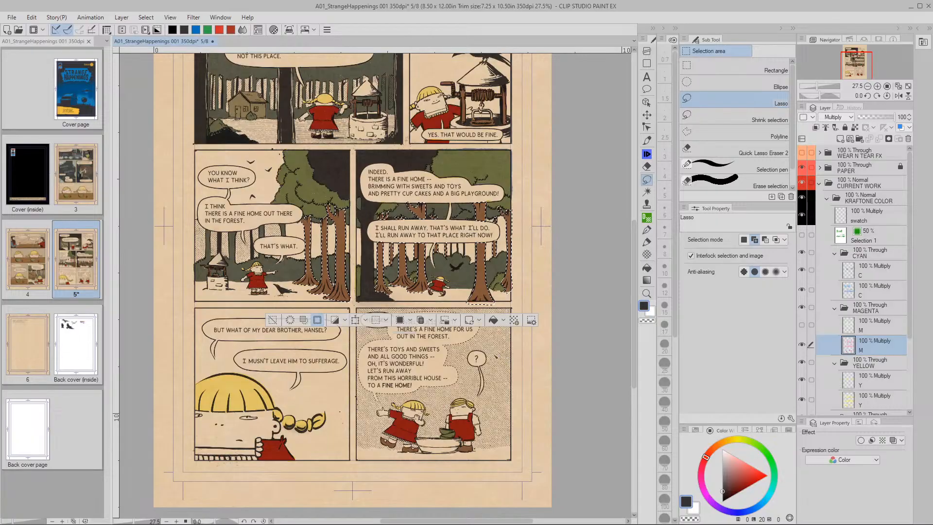
drag(503, 378, 488, 380)
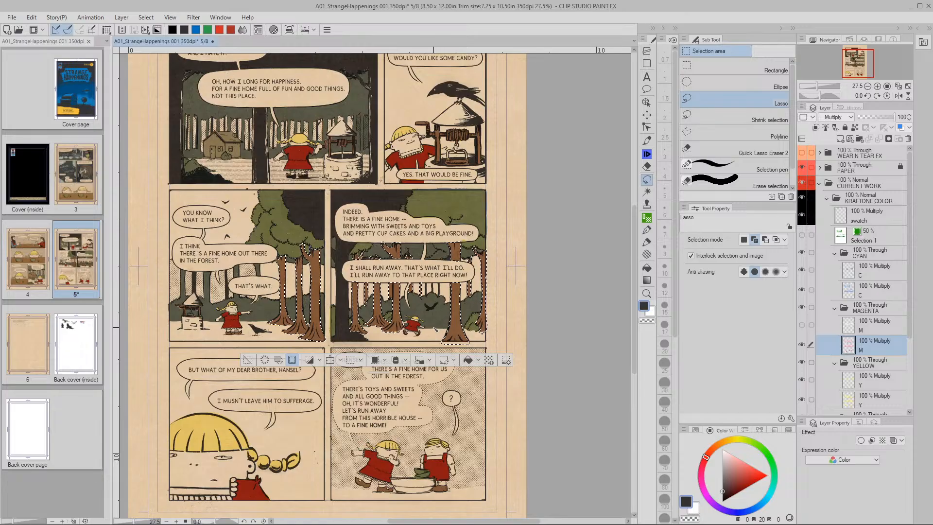
key(ctrl+space)
mouse_move(464, 163)
mouse_down()
mouse_move(493, 204)
mouse_move(483, 187)
mouse_up()
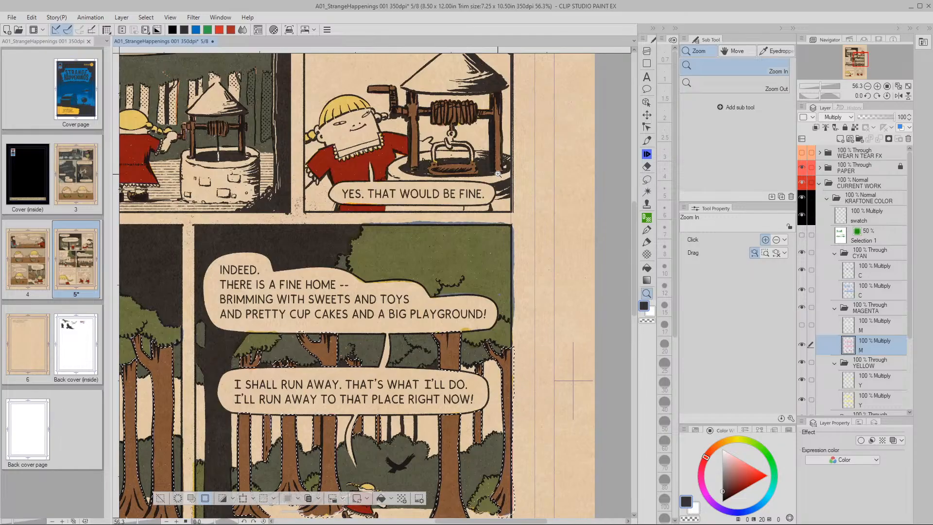
scroll(494, 178, down, 2)
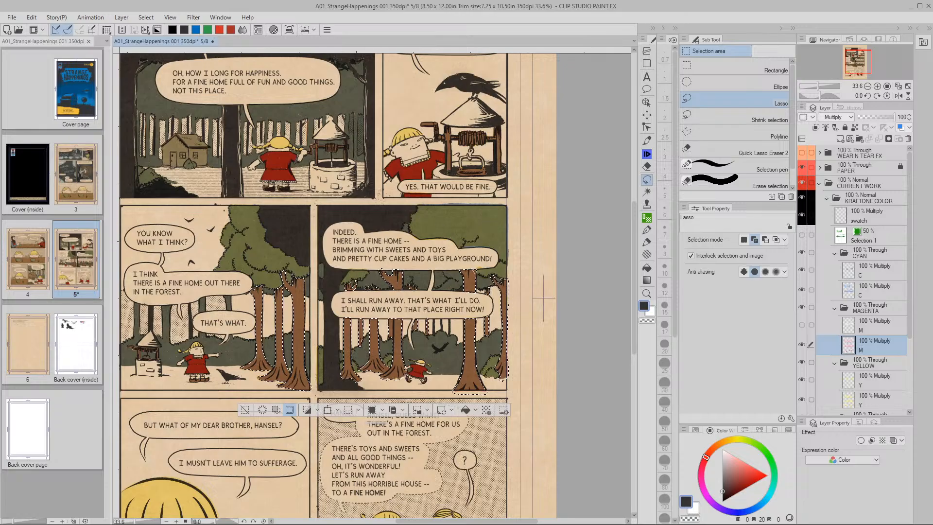
drag(345, 178, 379, 178)
Add the first well's crank handle, winch and posts to the selection
drag(291, 146, 393, 277)
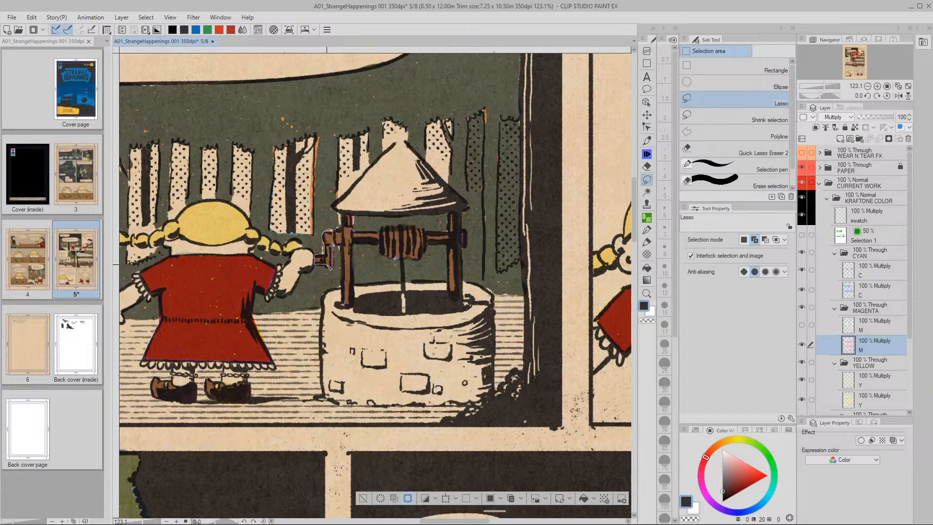
mouse_move(336, 244)
mouse_down()
mouse_move(348, 307)
mouse_move(351, 250)
mouse_move(394, 260)
mouse_up()
mouse_move(427, 250)
mouse_down()
mouse_move(440, 246)
mouse_move(448, 260)
mouse_move(448, 293)
mouse_move(462, 275)
mouse_move(460, 215)
mouse_move(440, 235)
mouse_move(365, 235)
mouse_move(354, 234)
mouse_move(346, 213)
mouse_up()
Outline the candy panel's well crank, spool, right post and hanging bucket into the selection
key(space)
mouse_move(528, 347)
mouse_down()
mouse_move(275, 266)
mouse_move(157, 286)
mouse_up()
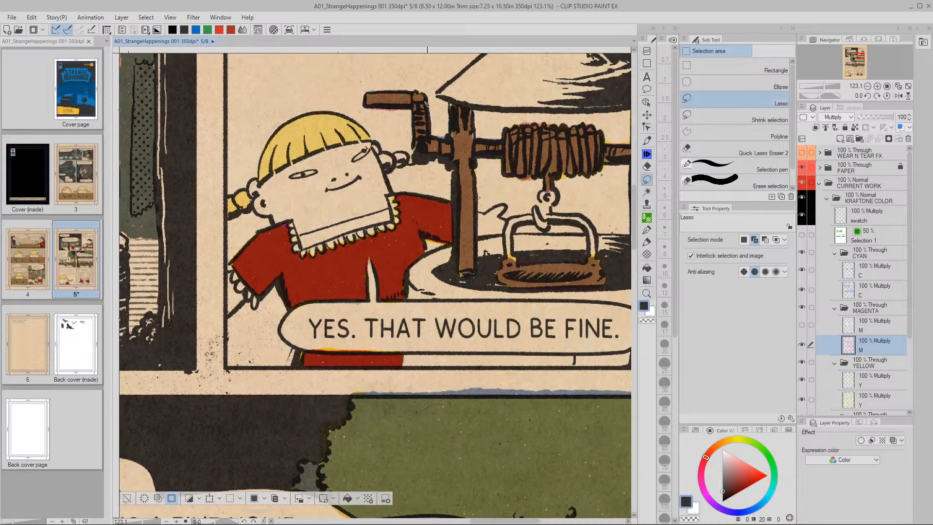
mouse_move(367, 91)
mouse_down()
mouse_move(365, 113)
mouse_move(407, 117)
mouse_move(414, 159)
mouse_move(449, 170)
mouse_move(456, 275)
mouse_move(468, 282)
mouse_move(482, 274)
mouse_move(484, 183)
mouse_up()
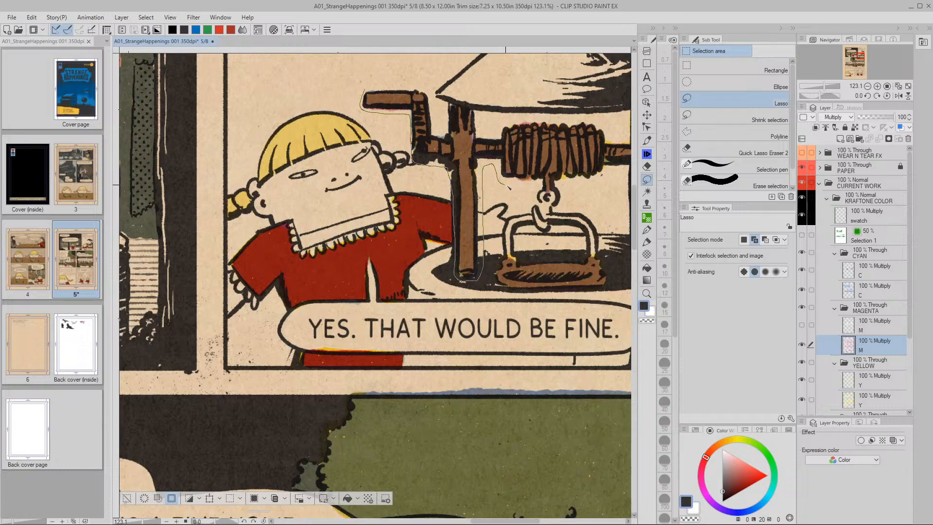
mouse_move(519, 205)
mouse_down()
mouse_move(492, 269)
mouse_move(498, 292)
mouse_move(608, 294)
mouse_move(613, 226)
mouse_move(590, 197)
mouse_move(609, 184)
mouse_move(609, 130)
mouse_up()
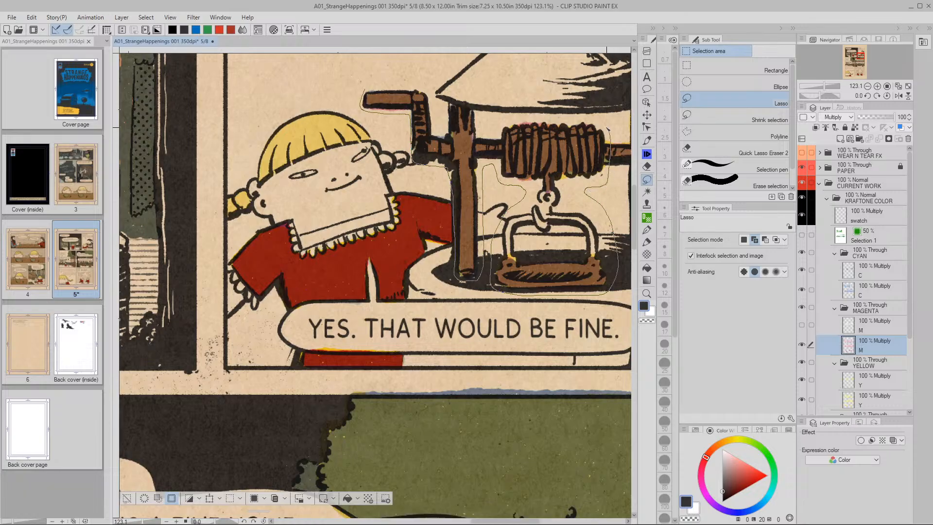
mouse_move(529, 118)
mouse_down()
mouse_move(486, 119)
mouse_move(396, 89)
mouse_up()
drag(559, 216, 351, 254)
mouse_move(402, 165)
mouse_down()
mouse_move(397, 210)
mouse_move(416, 257)
mouse_move(420, 318)
mouse_move(452, 323)
mouse_move(462, 300)
mouse_move(450, 142)
mouse_up()
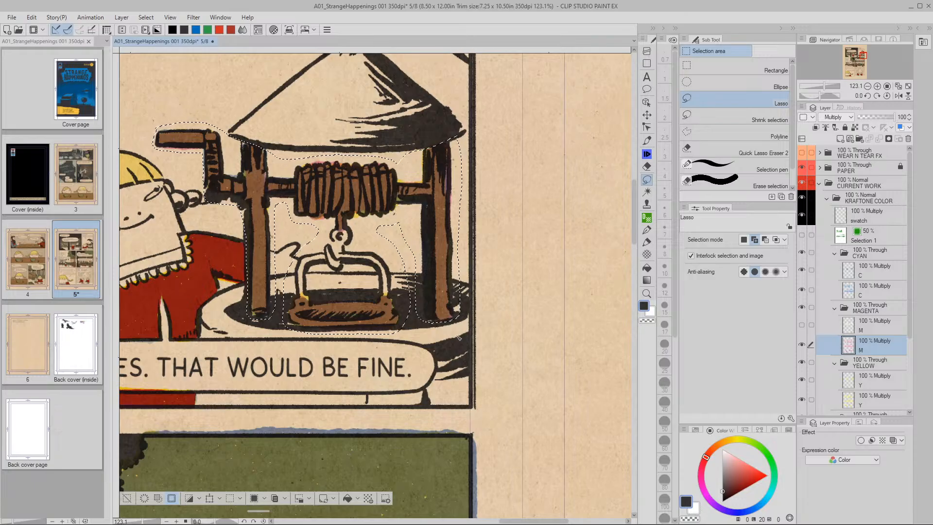
Zoom out to the full page and open Hue/Saturation/Luminosity
key(slash)
scroll(482, 366, down, 2)
scroll(483, 366, down, 2)
mouse_move(467, 360)
mouse_down()
mouse_move(516, 354)
mouse_move(519, 298)
mouse_up()
scroll(533, 346, down, 2)
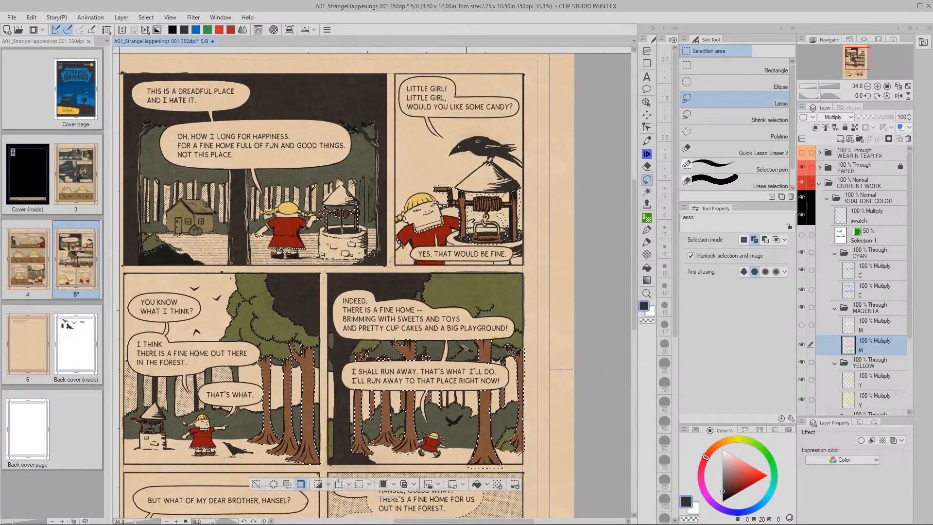
key(ctrl+u)
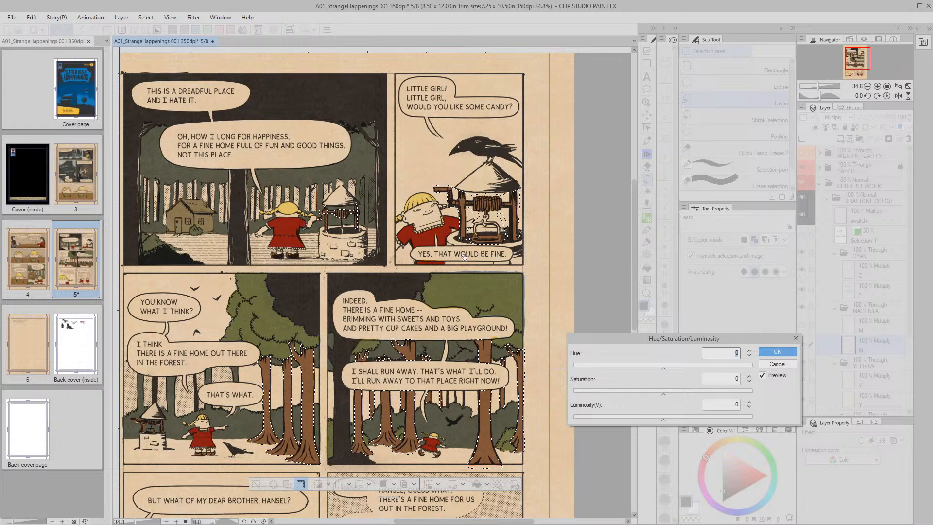
Preview Luminosity at about 40 with the selection outline hidden, then cancel the adjustment
click(301, 485)
key(space)
drag(510, 436, 518, 385)
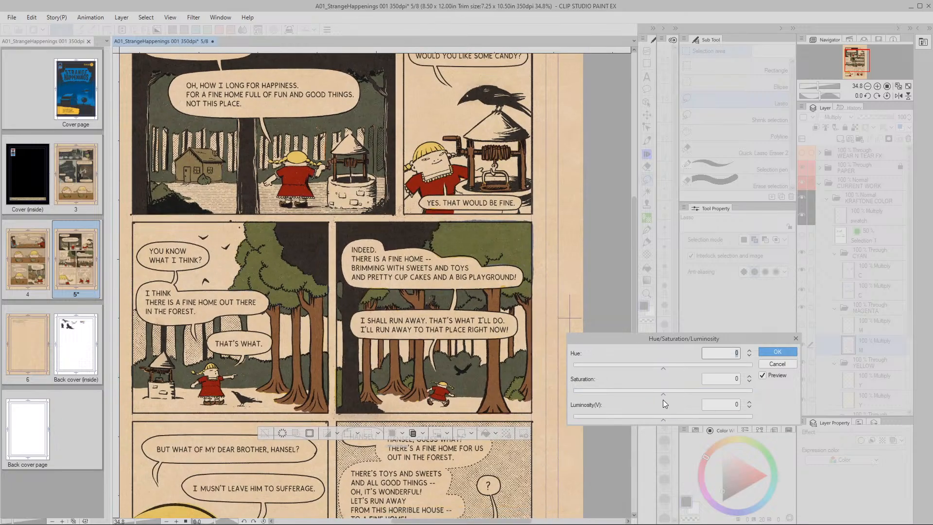
drag(666, 419, 688, 418)
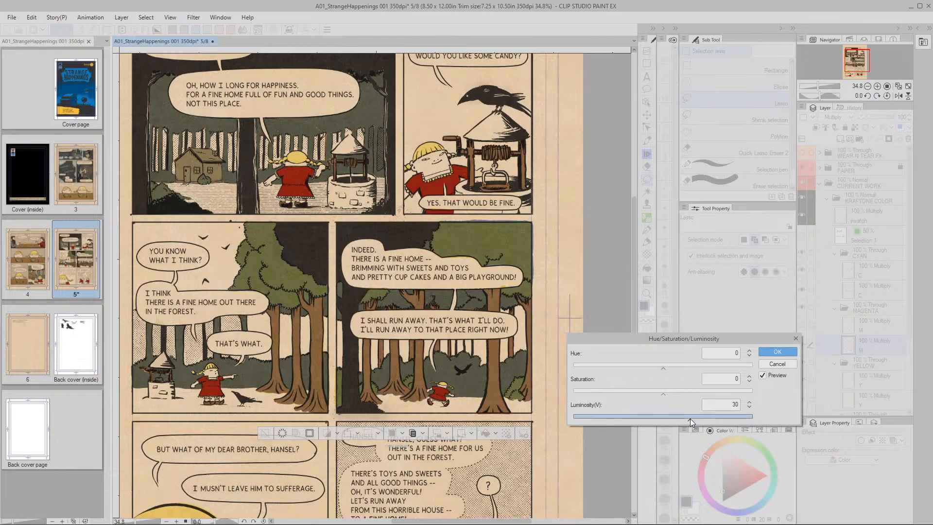
drag(698, 418, 704, 421)
click(748, 407)
click(749, 407)
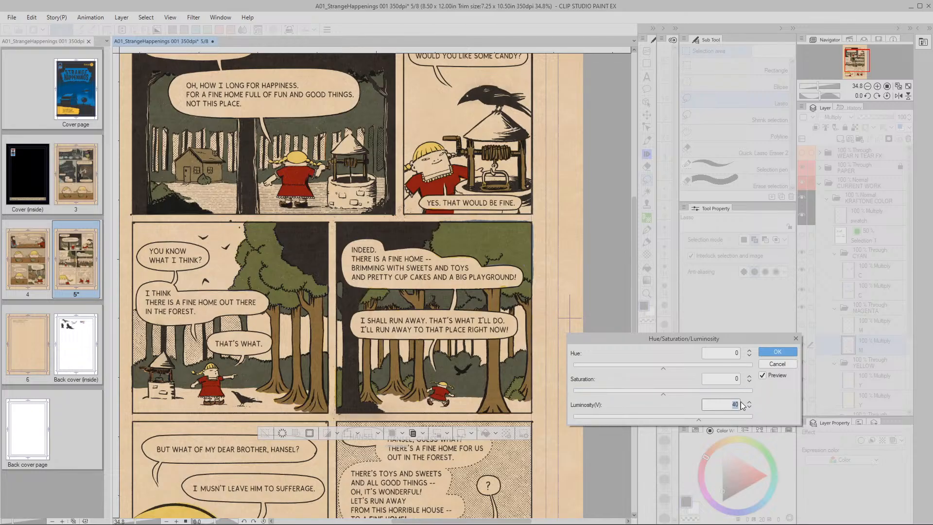
click(777, 364)
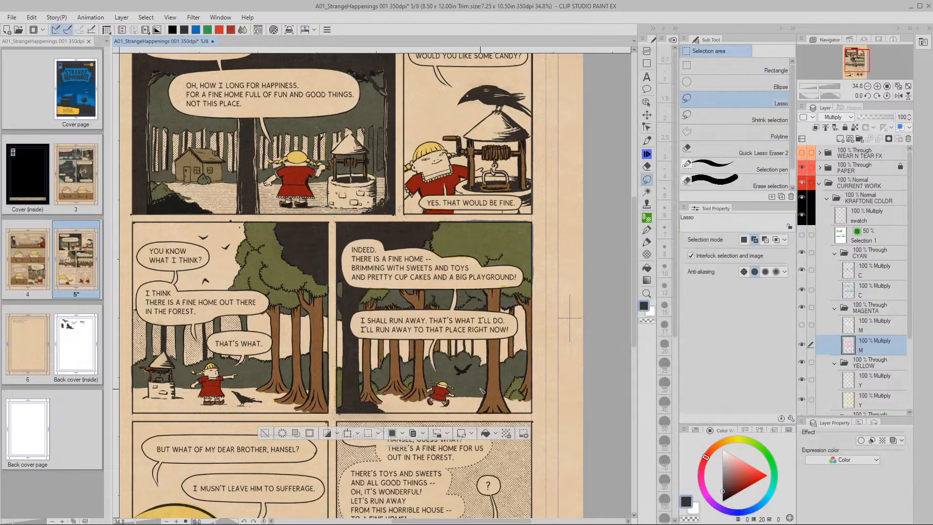
Show the selection outline again and store the selection as a Selection 2 layer
click(309, 436)
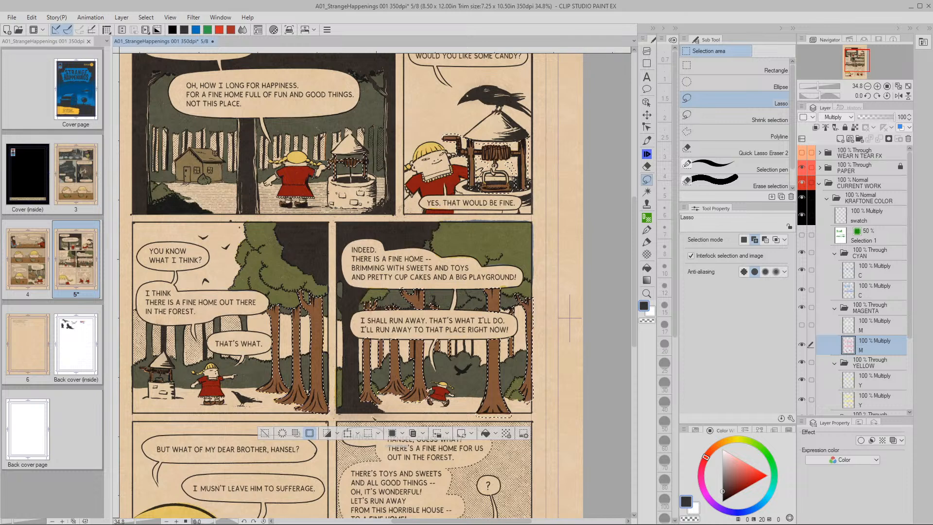
click(447, 434)
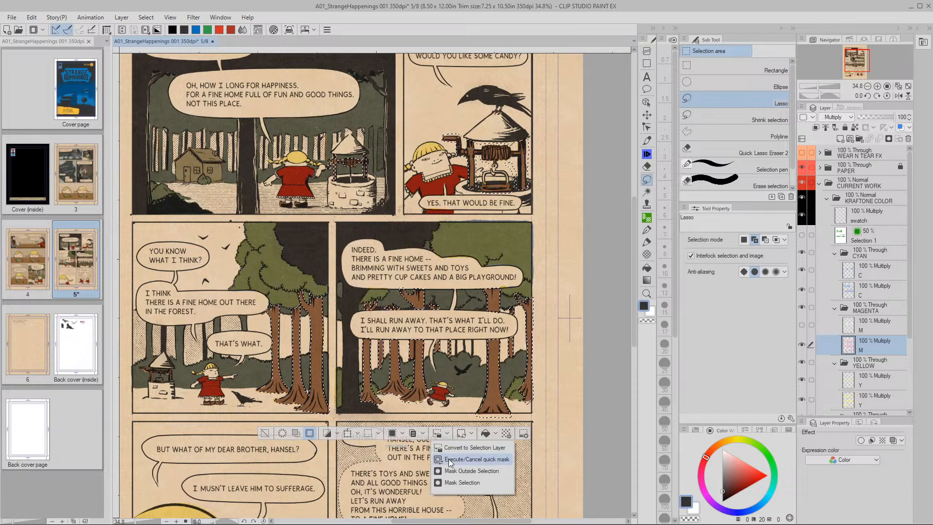
click(447, 433)
click(438, 433)
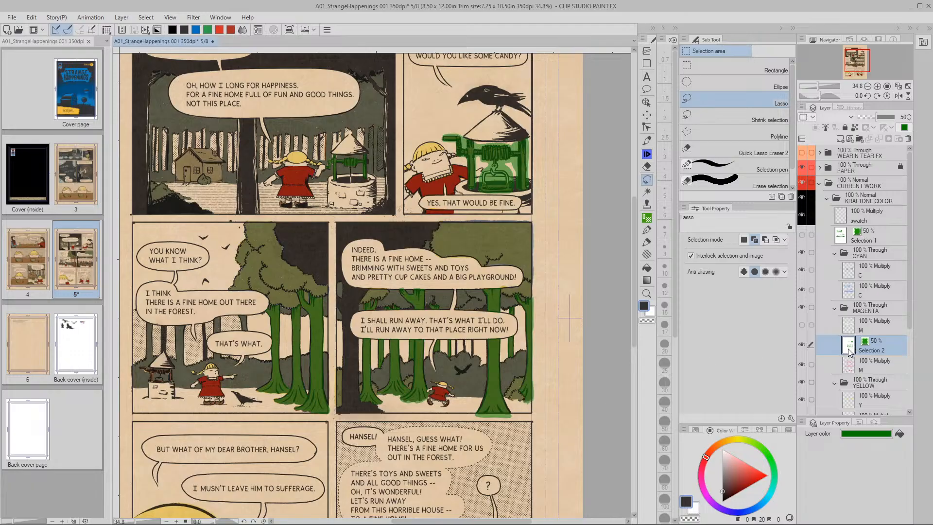
Move Selection 2 directly below Selection 1 in the layer stack
click(852, 363)
drag(851, 351, 856, 209)
drag(865, 247, 863, 245)
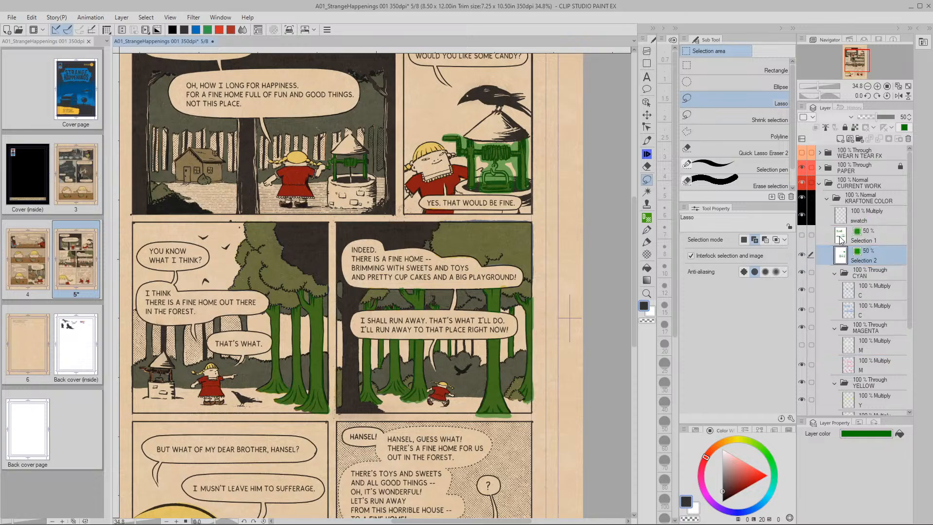
Hide both selection layers' green fills and load the well and tree selection from Selection 2
click(845, 238)
click(802, 236)
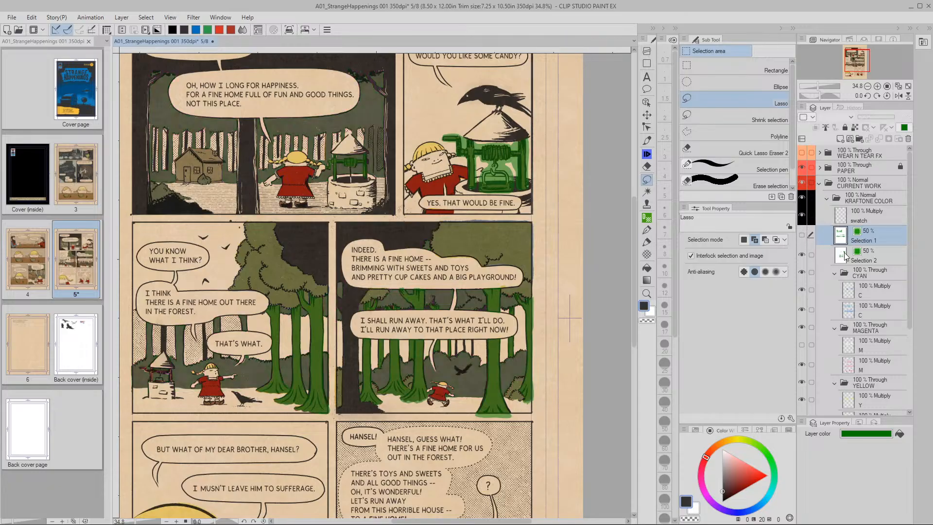
click(845, 257)
click(802, 255)
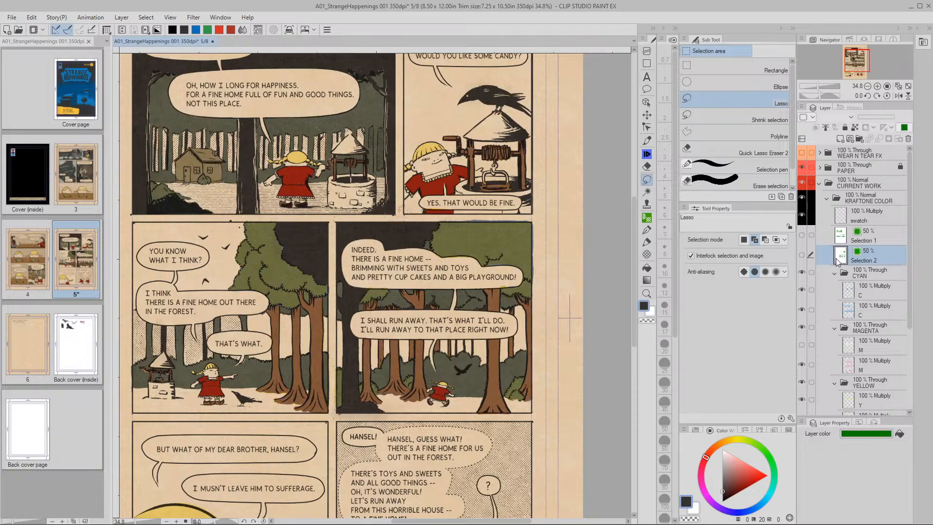
ctrl+click(841, 258)
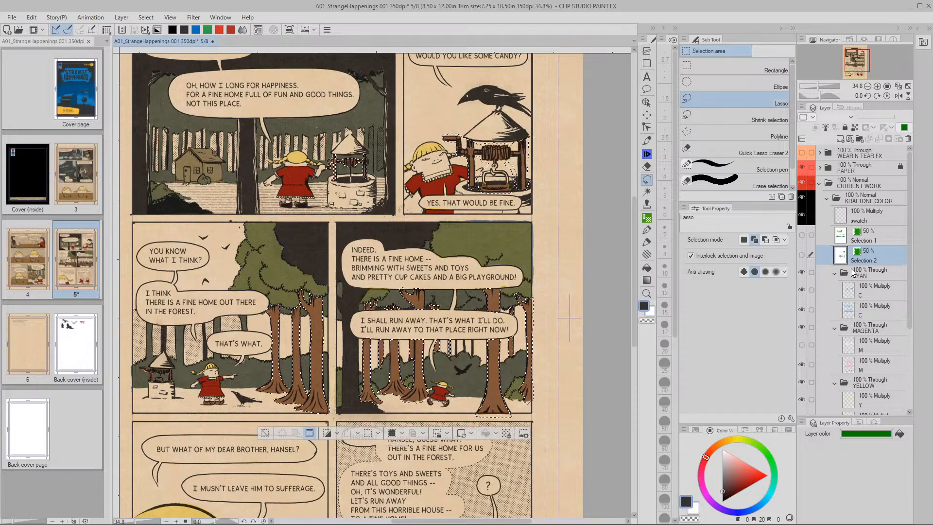
key(space)
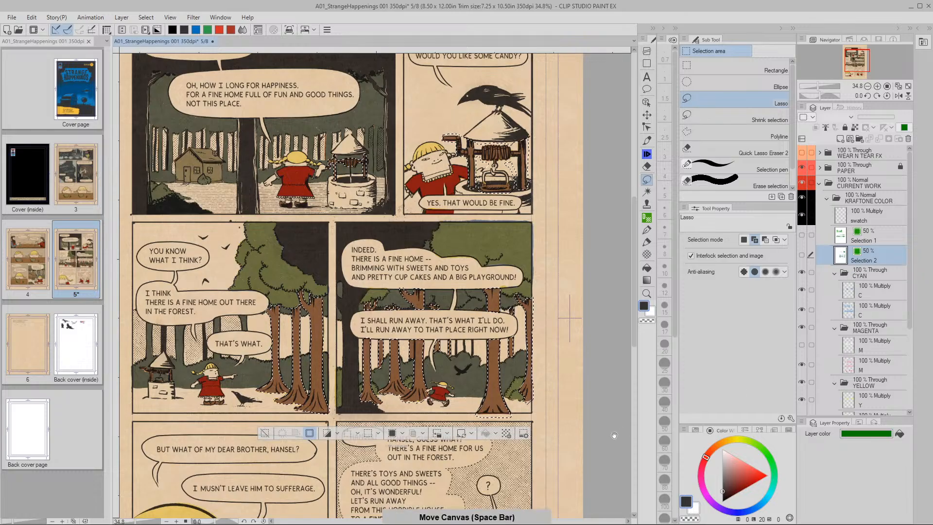
drag(616, 433, 604, 352)
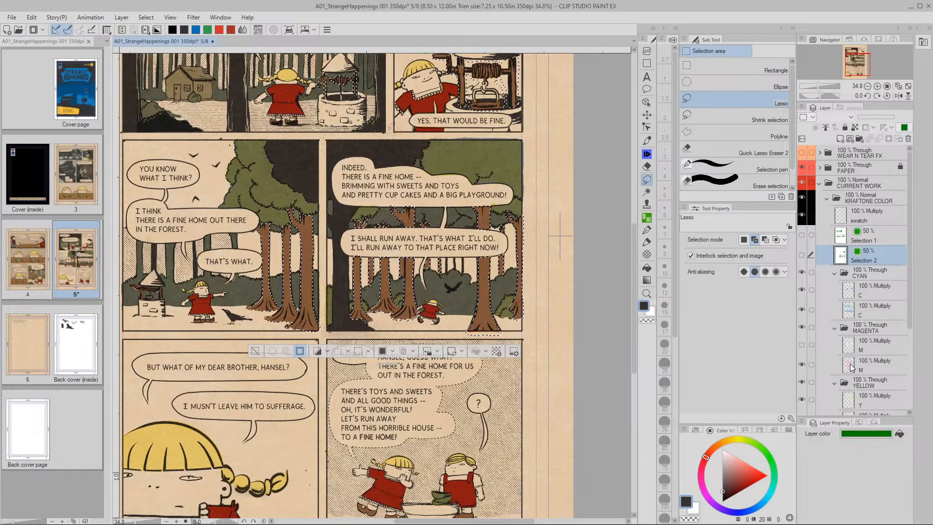
Lighten the first Y layer to Luminosity 49 within the well and tree selection
click(852, 402)
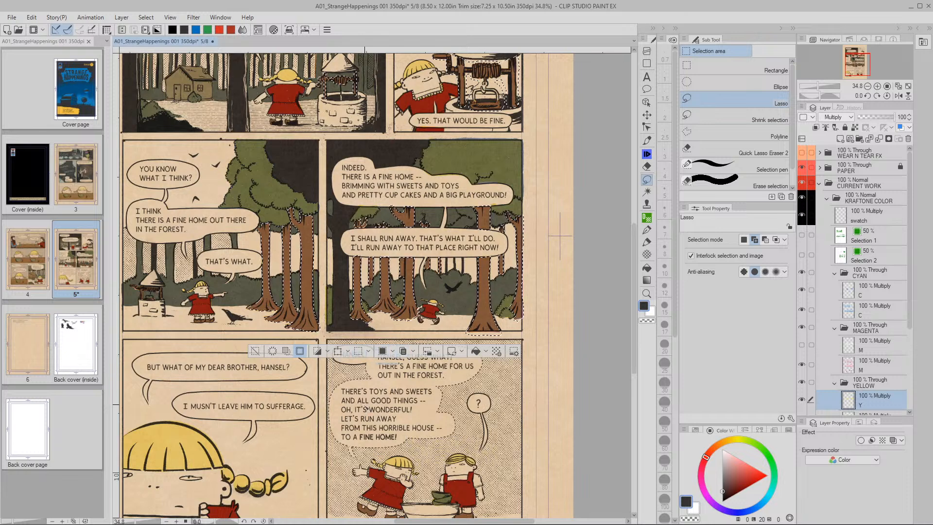
key(ctrl+u)
drag(663, 418, 705, 417)
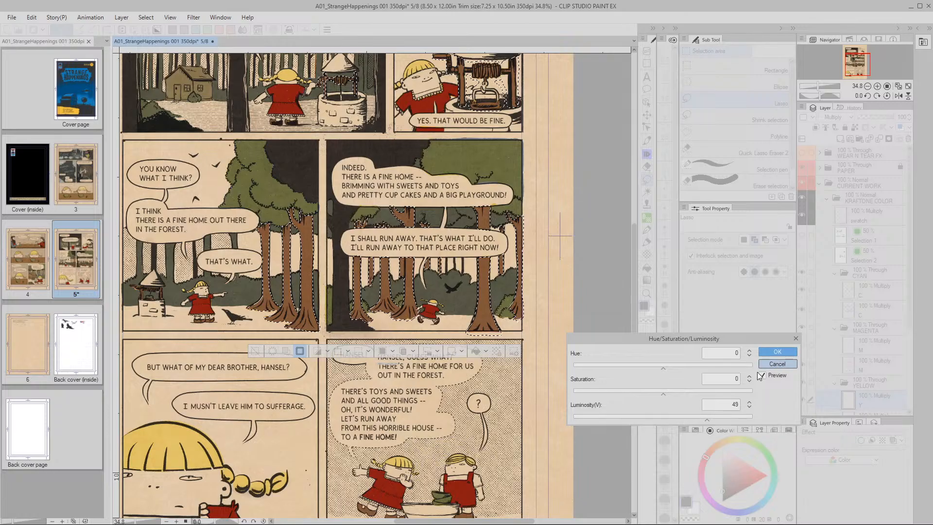
click(778, 351)
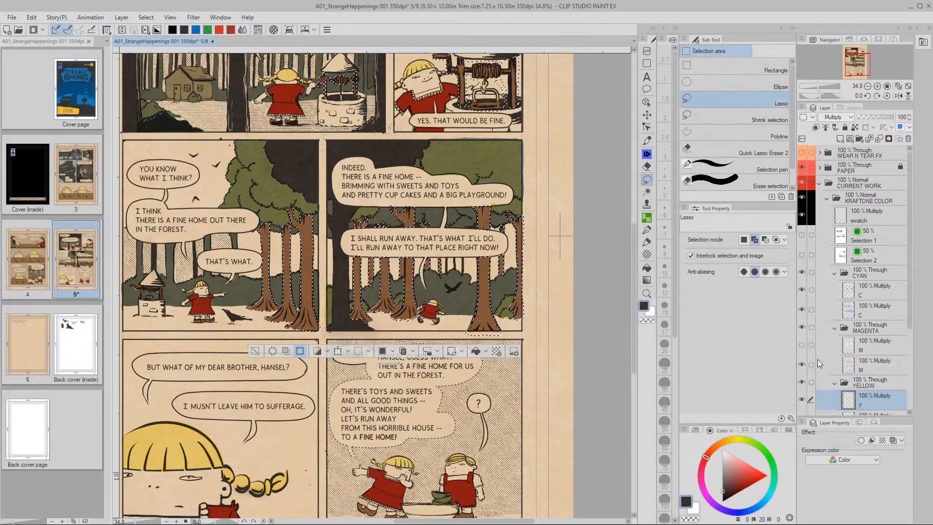
Select the second Y layer and bring up Hue/Saturation/Luminosity for it with Ctrl+U
drag(912, 320, 911, 356)
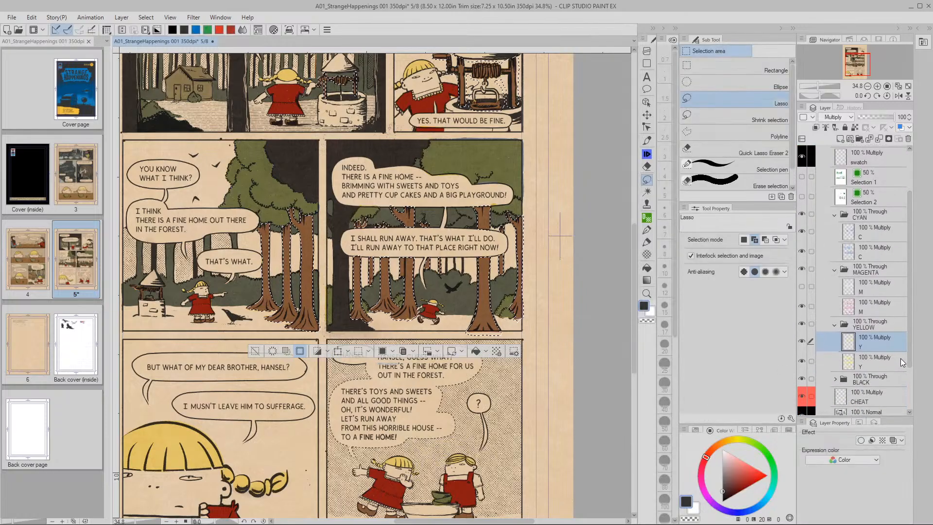
click(903, 360)
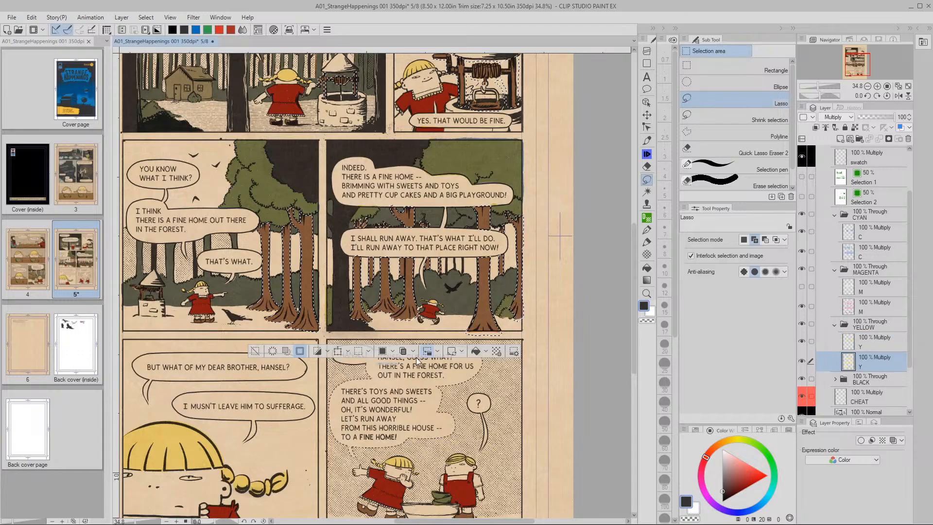
key(ctrl+u)
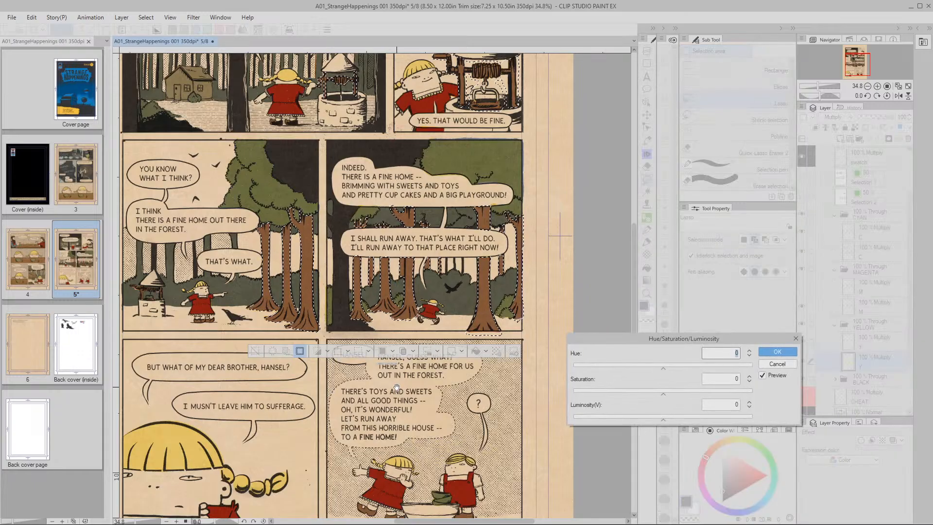
Apply Luminosity 22 to the second Y layer, then start the same adjustment on the second M layer
drag(662, 419, 678, 419)
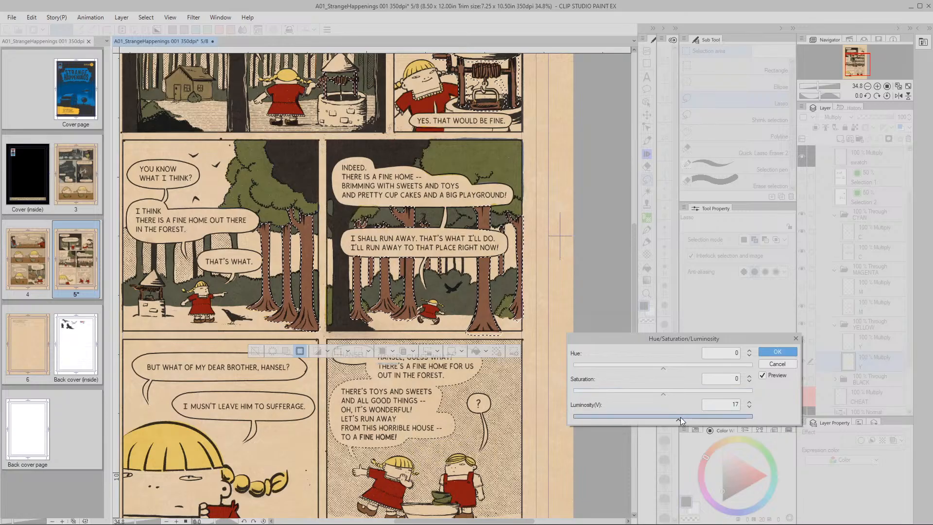
mouse_move(683, 418)
mouse_down()
mouse_move(698, 419)
mouse_move(676, 418)
mouse_up()
drag(686, 417, 685, 417)
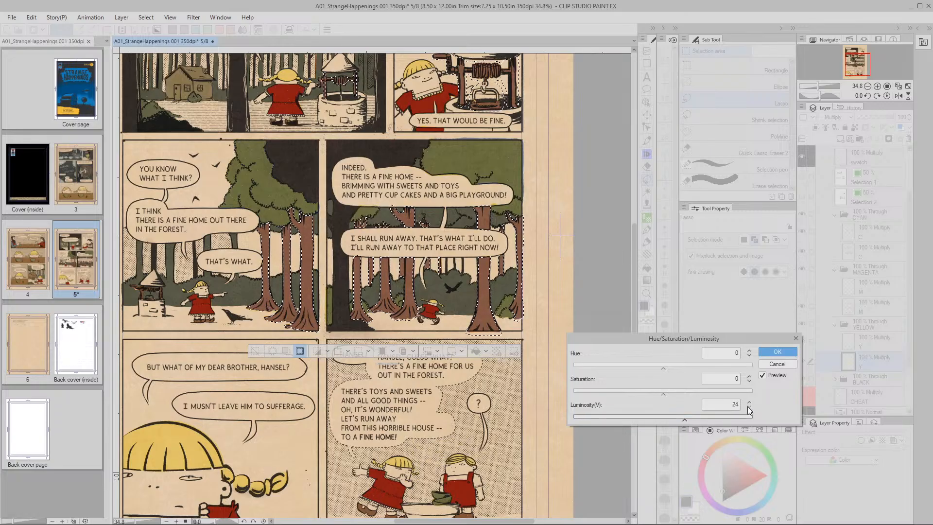
double_click(748, 408)
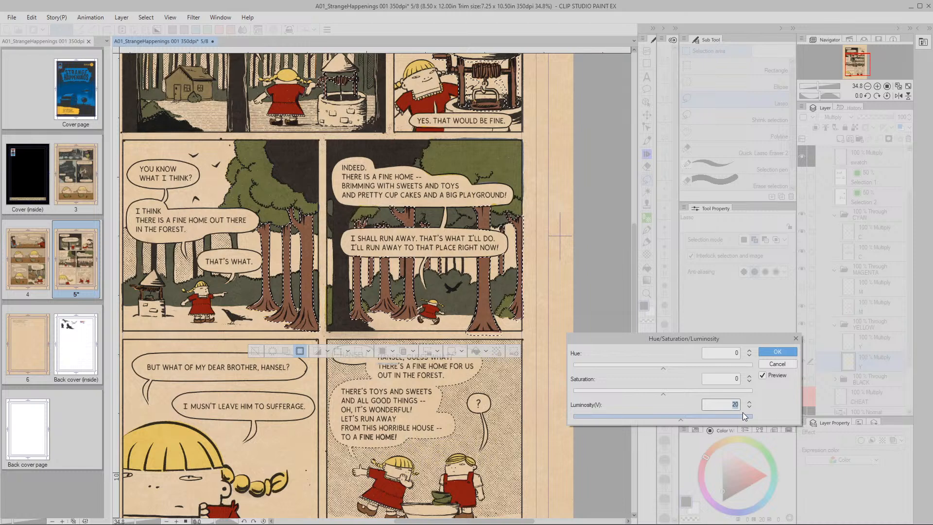
click(777, 351)
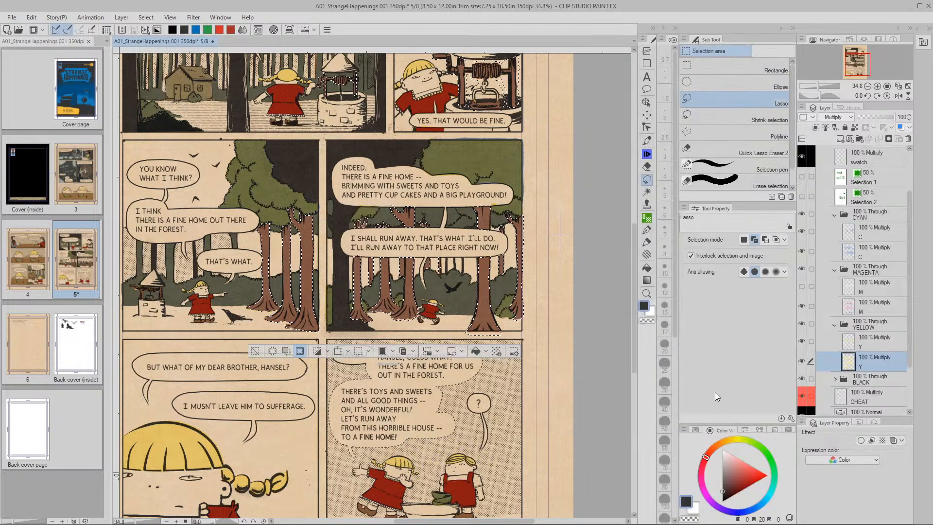
click(848, 306)
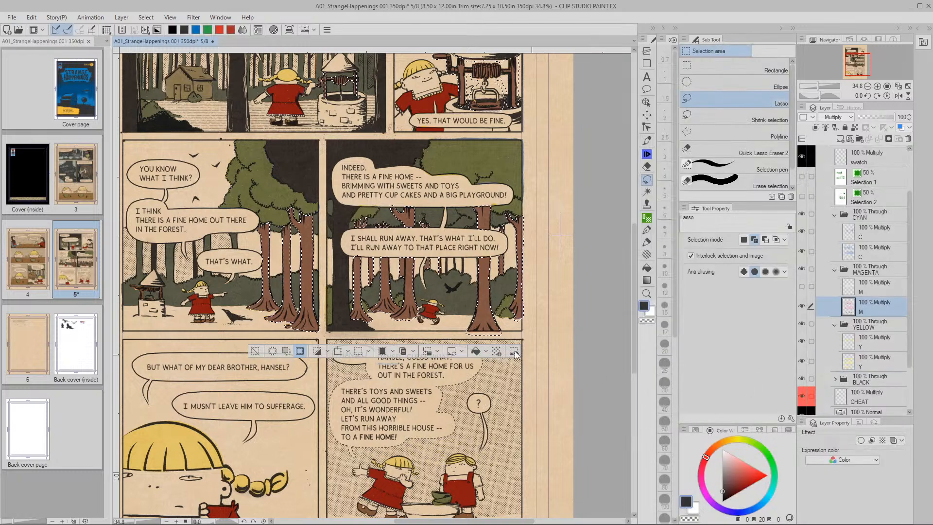
key(ctrl+u)
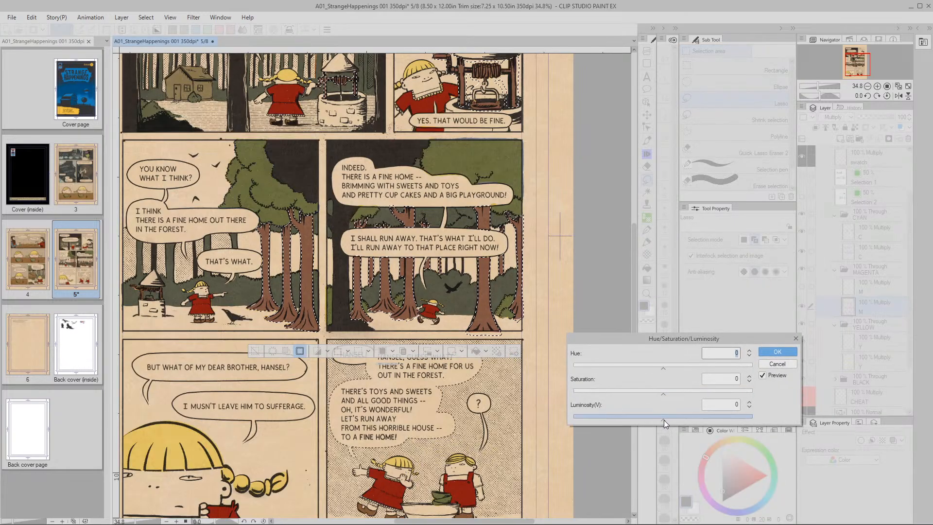
Fine-tune the second M layer's Luminosity to 25, apply it, and select the second C layer
drag(664, 420, 673, 419)
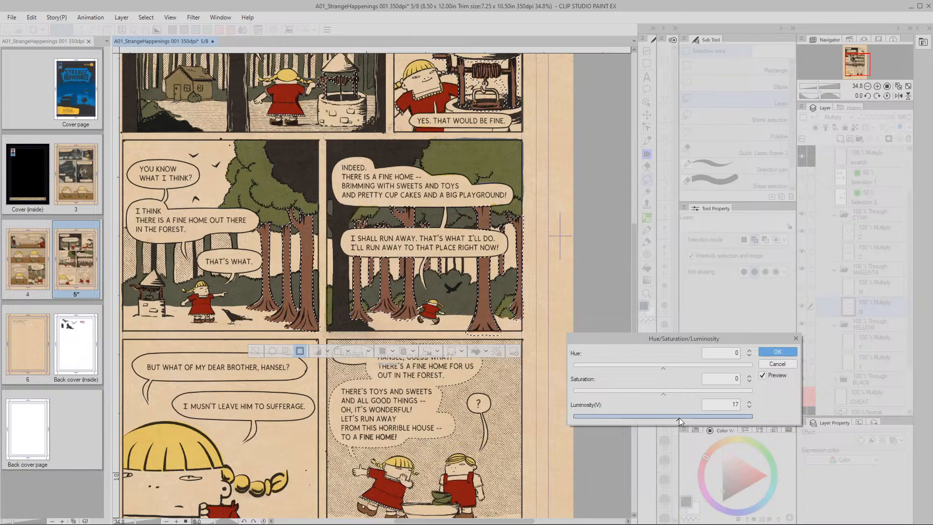
drag(692, 417, 698, 418)
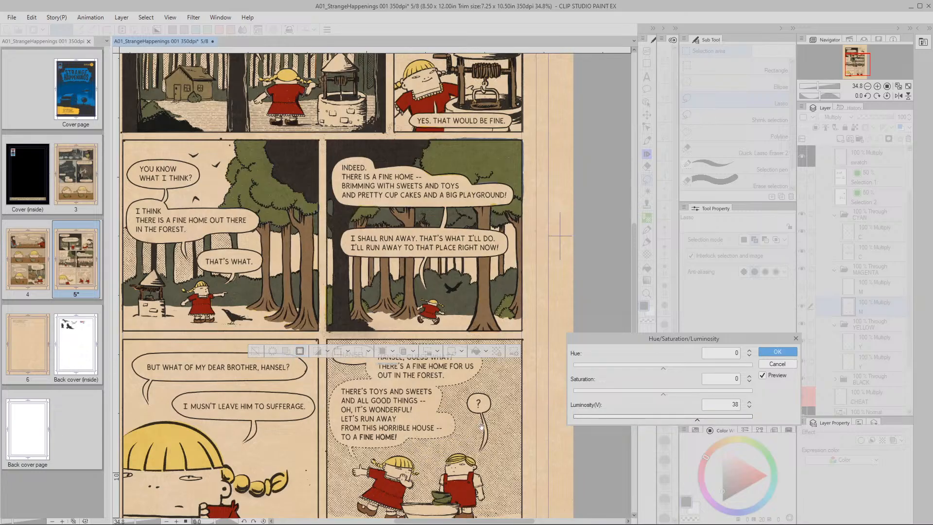
drag(700, 419, 712, 418)
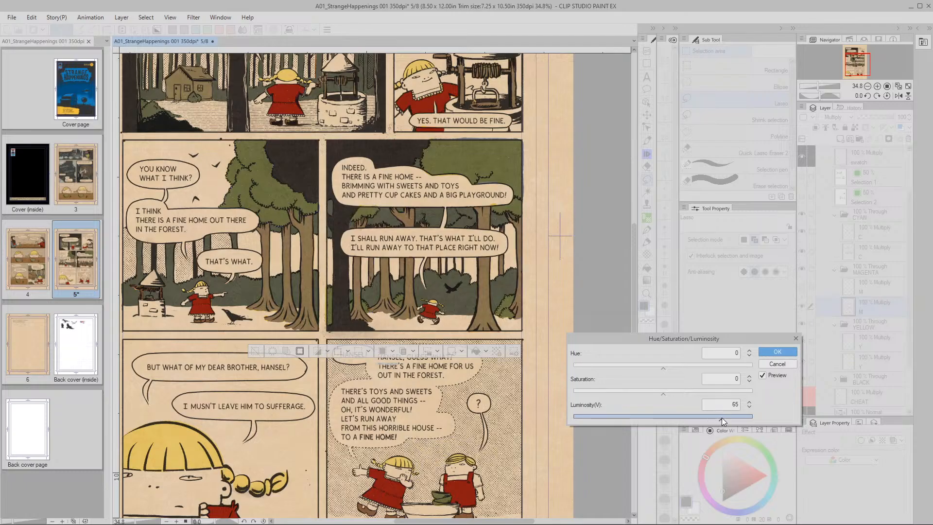
drag(716, 418, 697, 416)
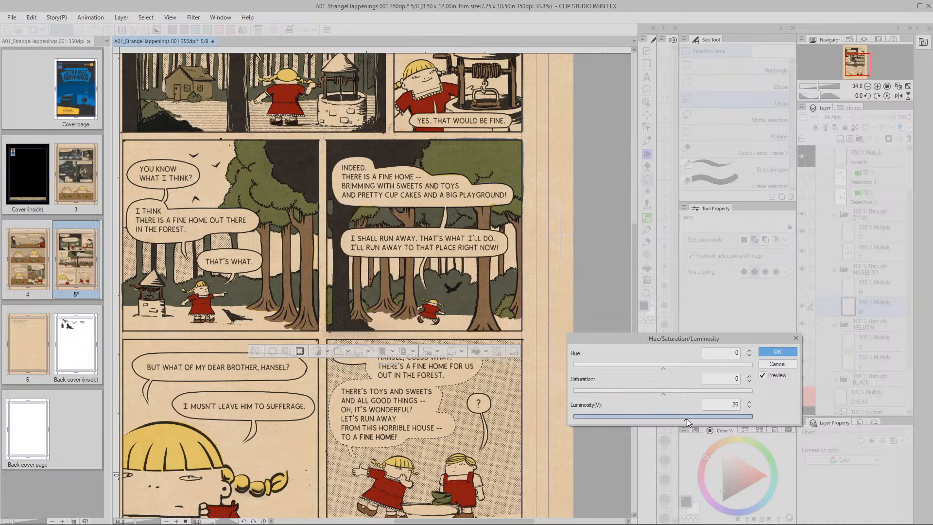
drag(684, 416, 687, 416)
click(749, 401)
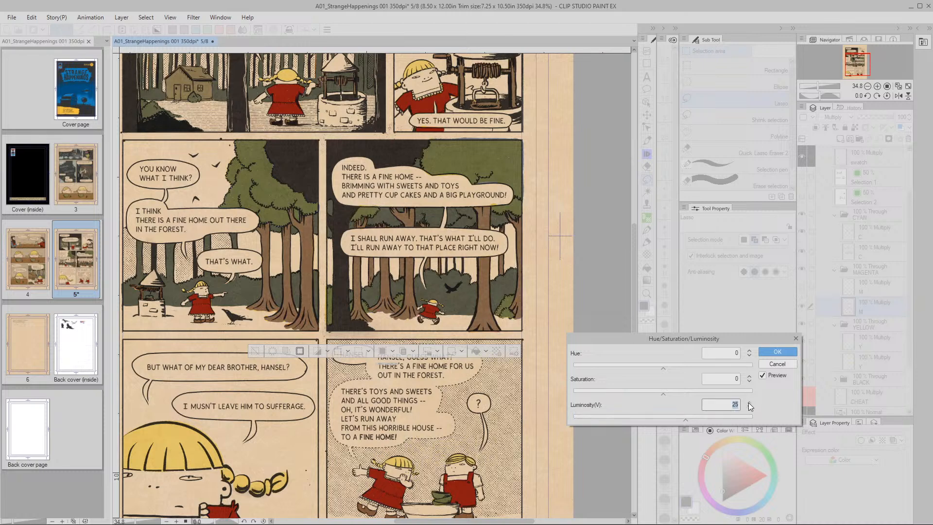
click(750, 407)
click(777, 352)
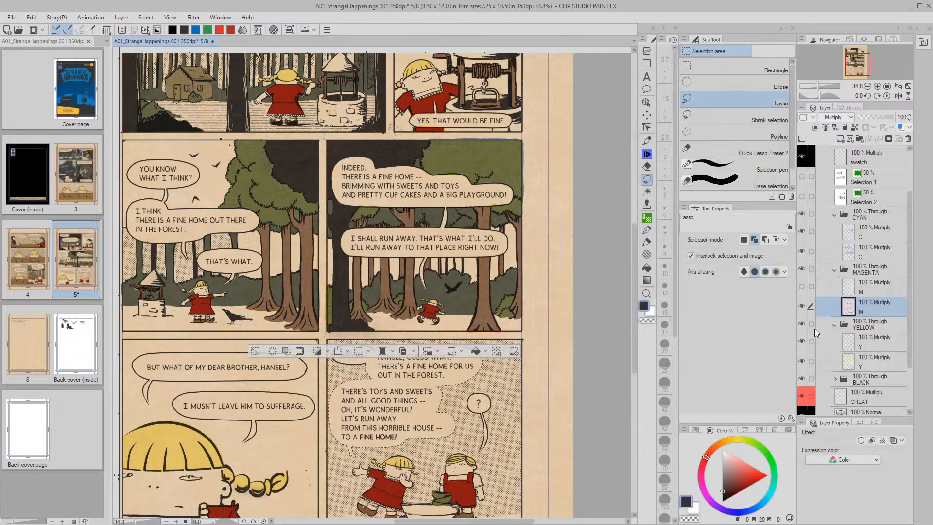
click(858, 251)
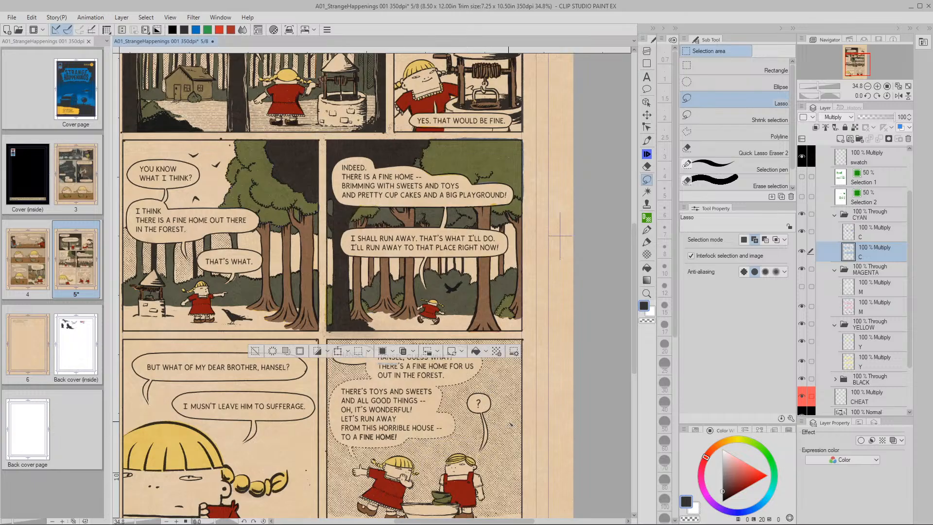
Give the lower C layer Saturation 0 and Luminosity 10 in Hue/Saturation/Luminosity
key(ctrl+u)
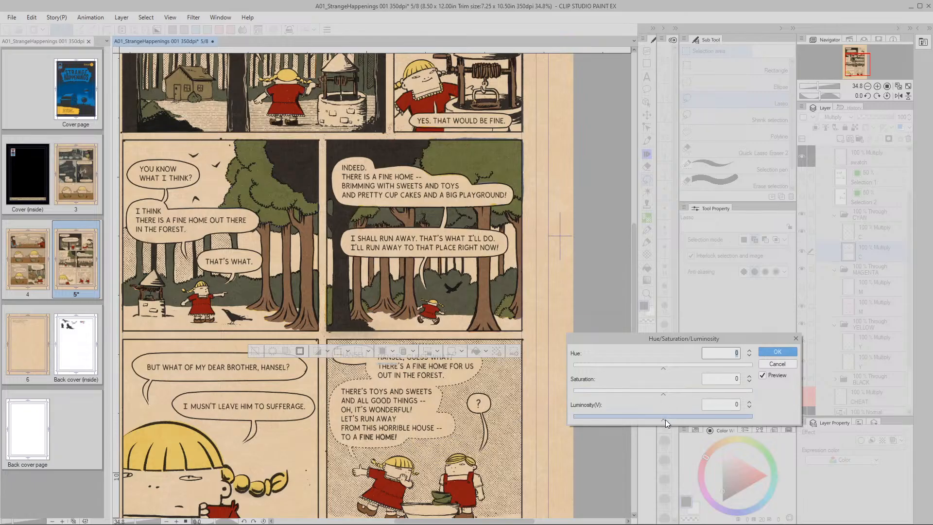
drag(664, 421, 681, 421)
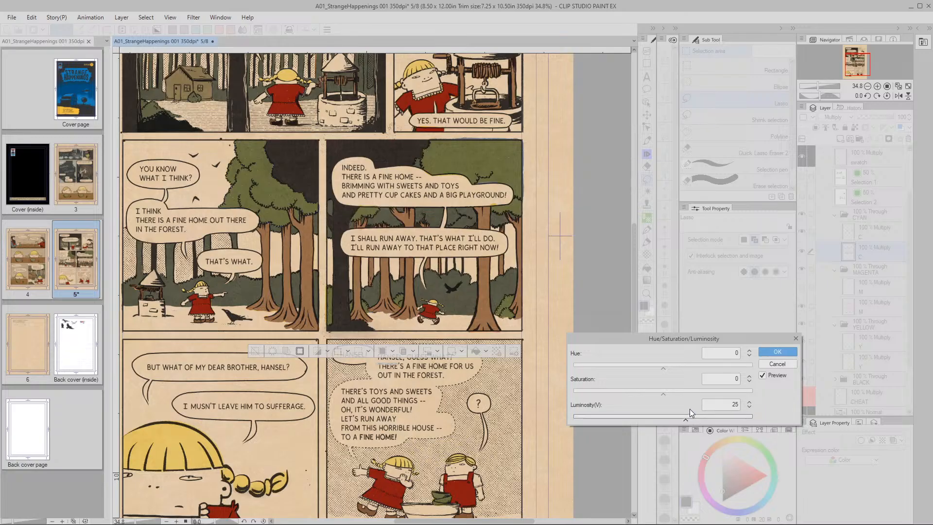
drag(663, 393, 653, 395)
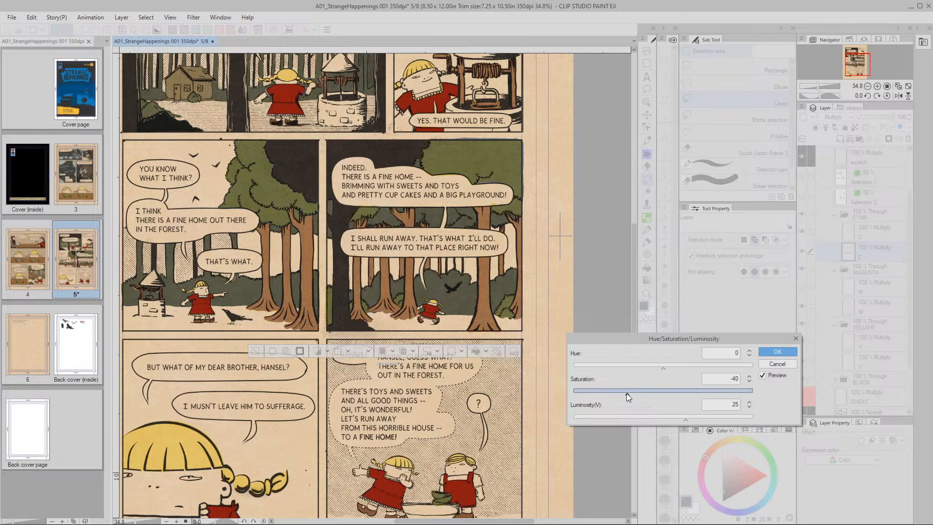
drag(624, 397, 619, 397)
mouse_move(584, 393)
mouse_down()
mouse_move(671, 393)
mouse_move(578, 396)
mouse_move(594, 396)
mouse_up()
click(748, 381)
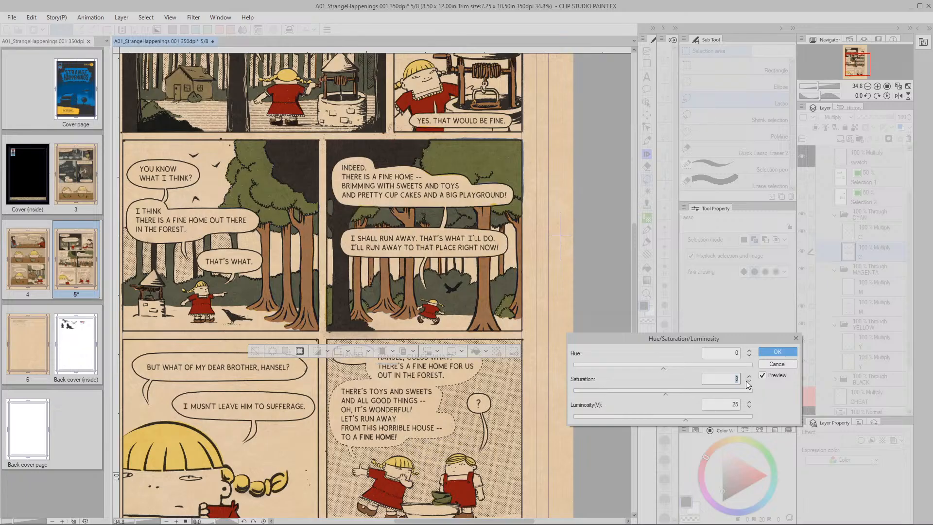
click(748, 377)
click(686, 420)
drag(686, 420, 660, 417)
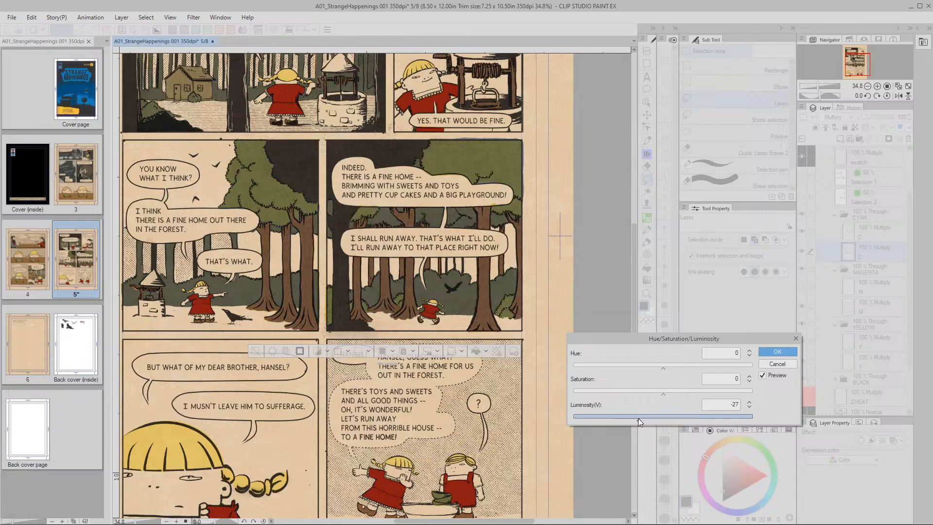
drag(634, 419, 639, 418)
drag(638, 419, 672, 420)
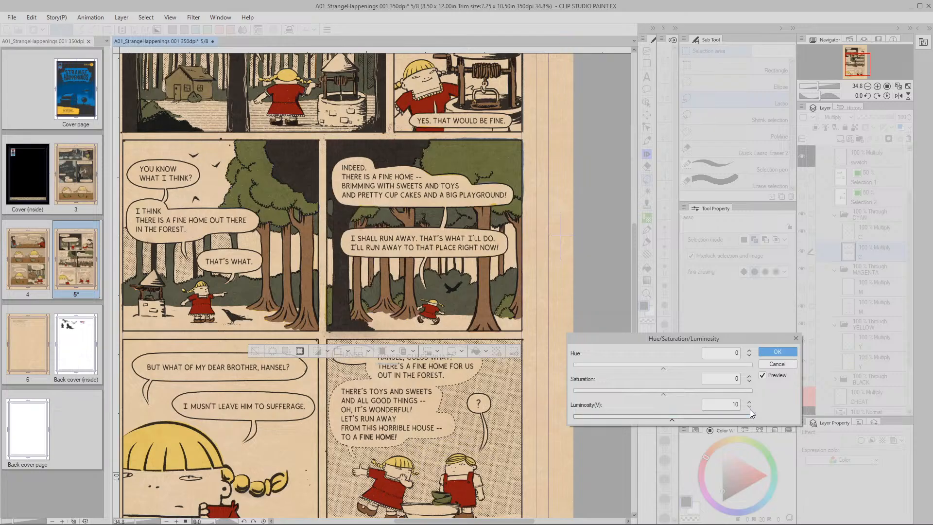
drag(540, 243, 534, 301)
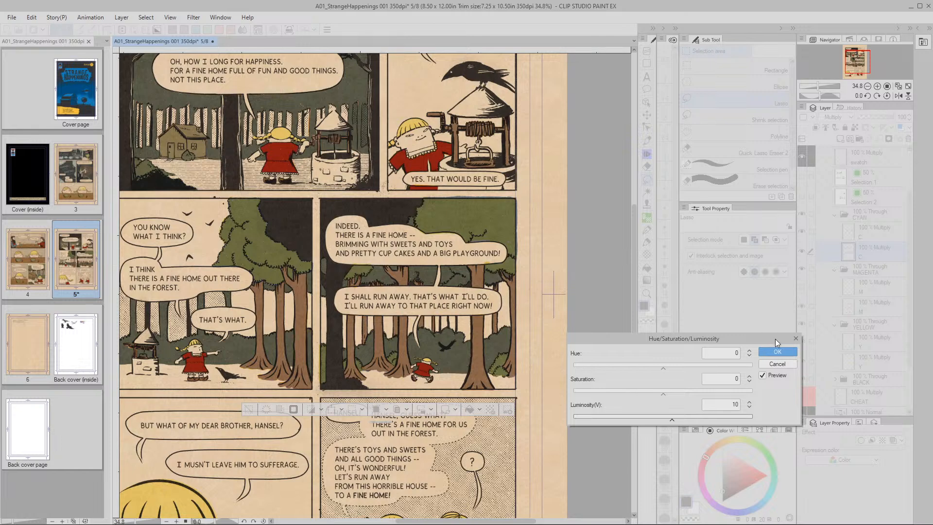
click(779, 353)
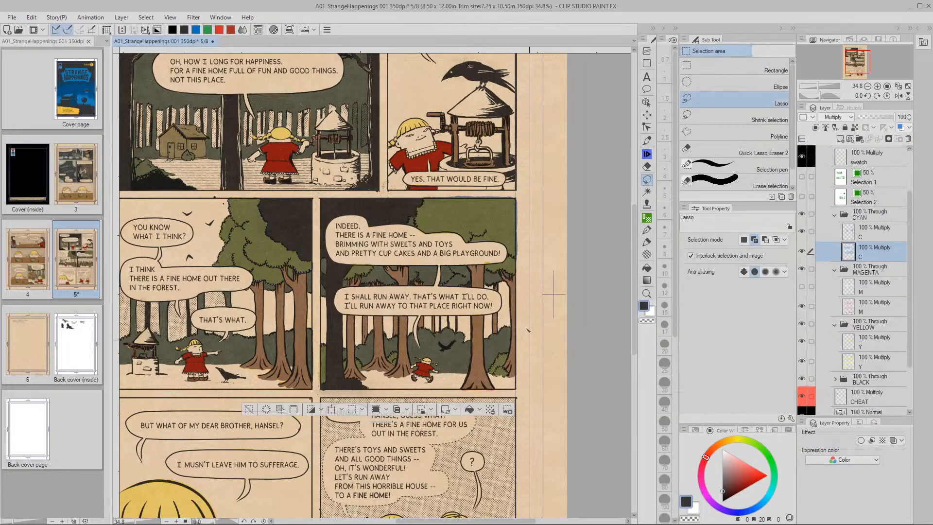
Zoom out to the whole page and clear the current selection
drag(531, 340, 508, 290)
alt+click(570, 377)
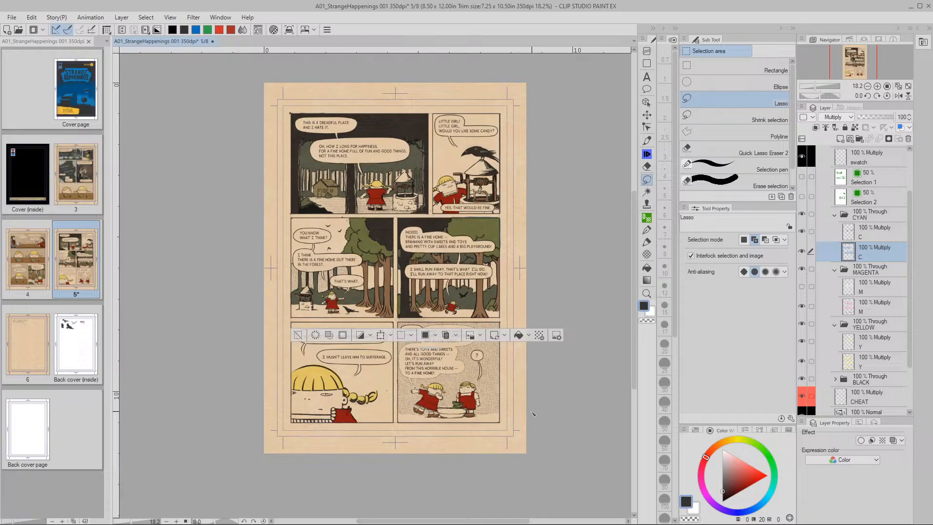
click(299, 336)
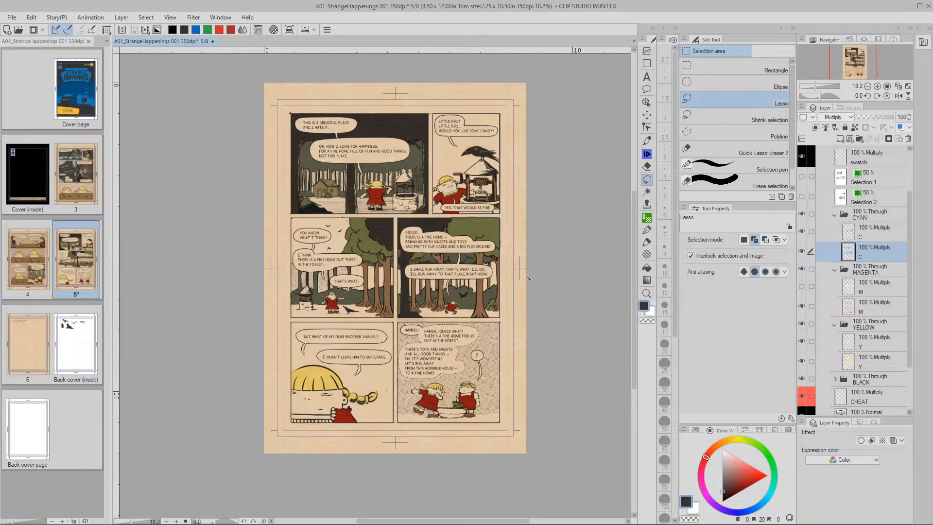
Make the upper Y, M and C layers active in turn
click(851, 341)
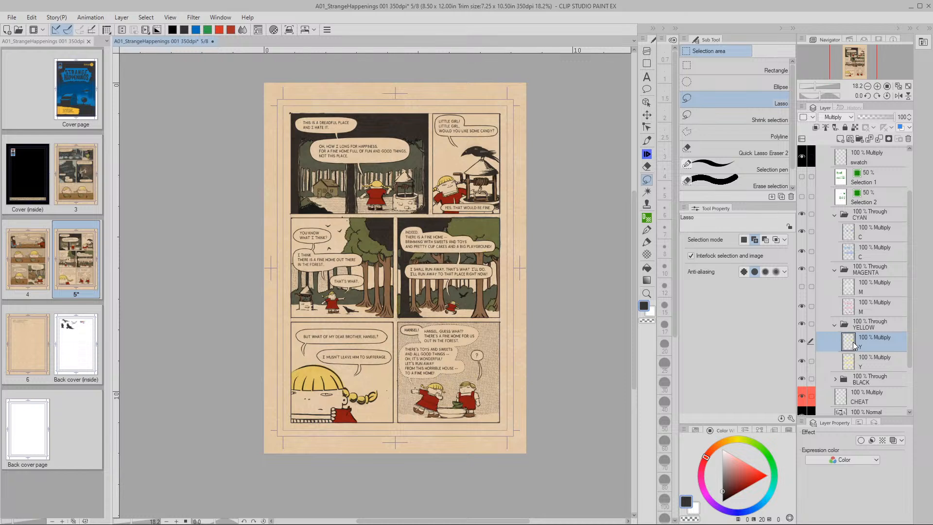
click(854, 292)
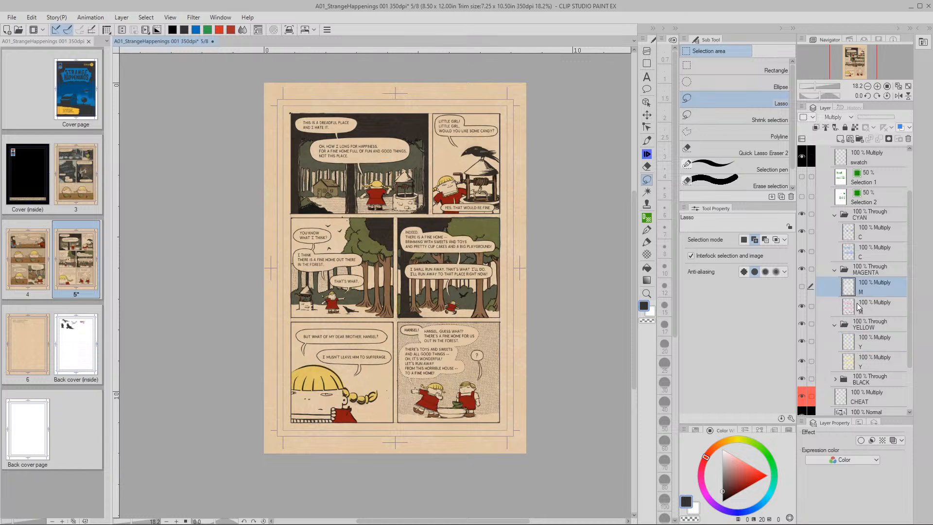
click(849, 234)
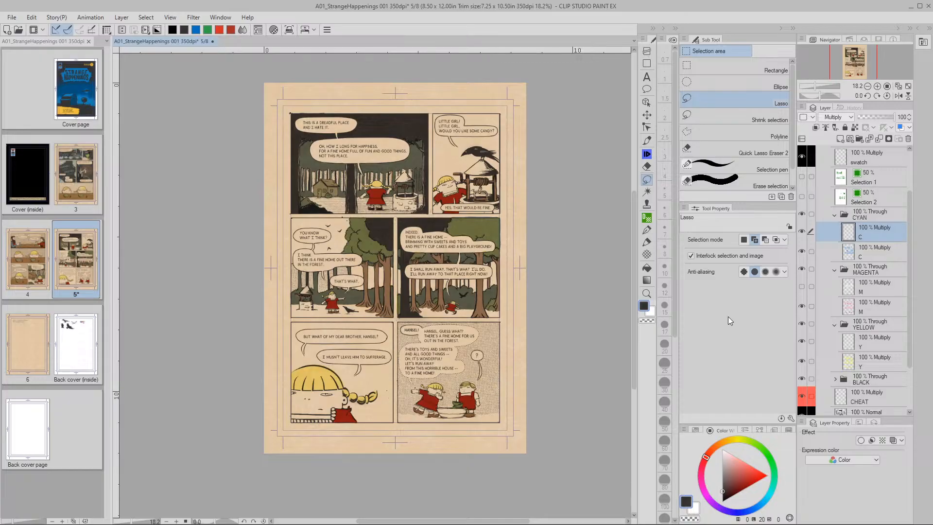
Zoom in on the upper panels and dark tree trunk, then settle the view at about 31%
key(space)
key(slash)
drag(497, 226, 528, 243)
key(space)
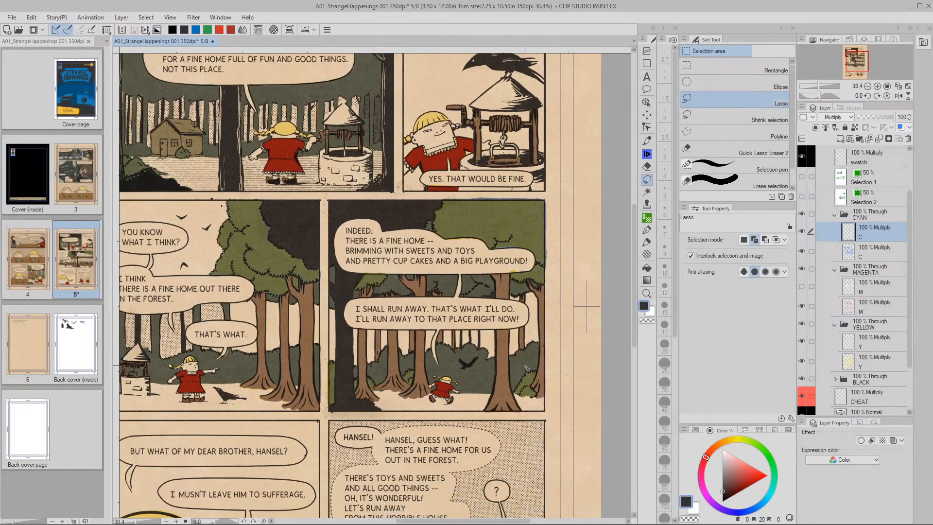
key(space)
drag(429, 394, 449, 373)
key(slash)
mouse_move(366, 373)
mouse_down()
mouse_move(395, 365)
mouse_move(375, 367)
mouse_up()
key(space)
drag(489, 363, 439, 367)
key(slash)
key(space)
drag(440, 366, 431, 359)
drag(518, 330, 511, 364)
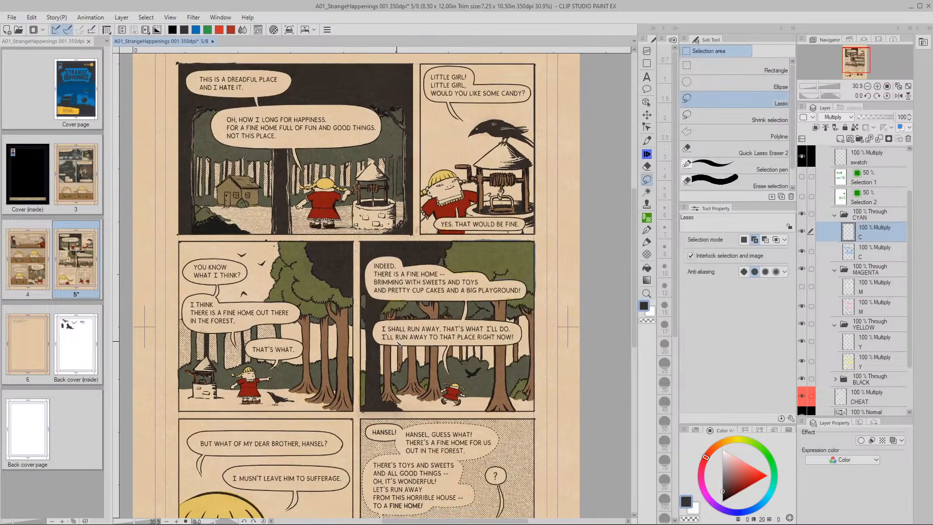
Centre the comic panels, save page 5, and open page 4 from the page manager
key(space)
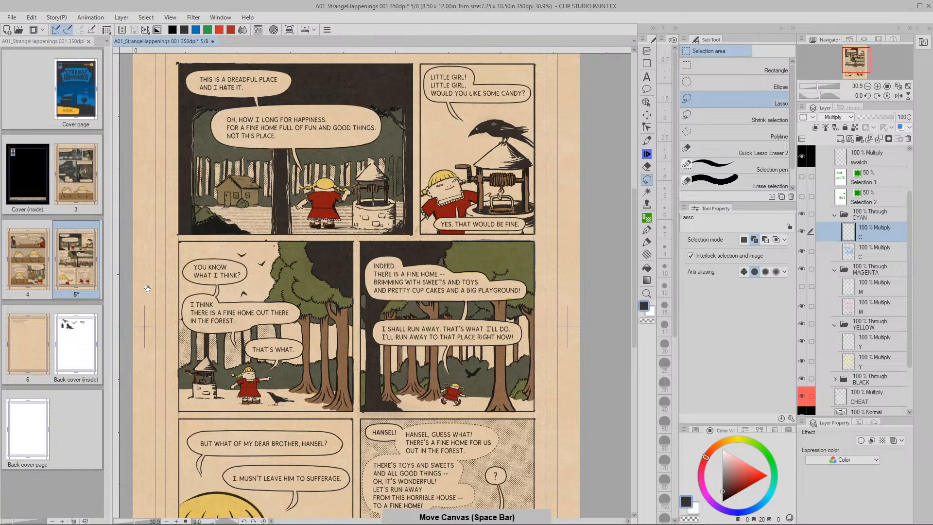
drag(142, 287, 187, 275)
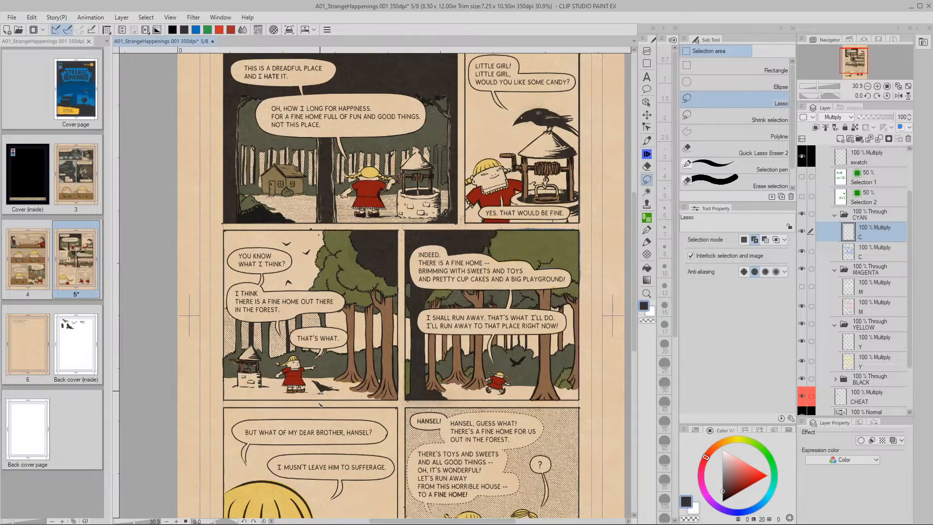
key(ctrl+s)
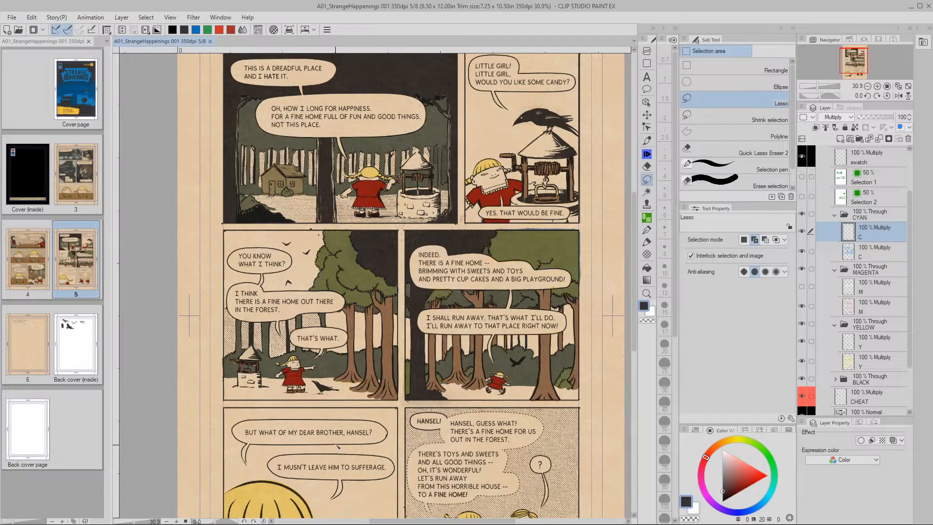
double_click(27, 266)
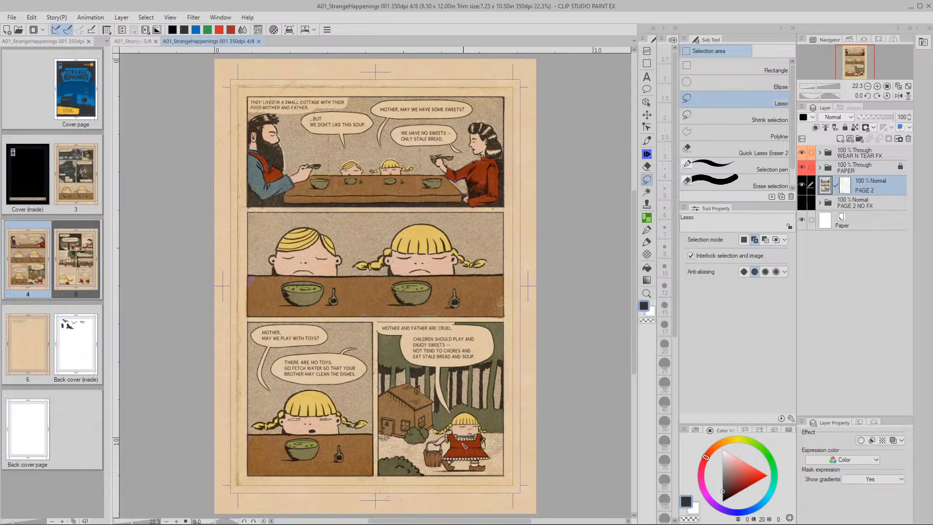
Copy a lasso-selected region around page 4's top panel
key(slash)
mouse_move(468, 442)
mouse_down()
mouse_move(494, 439)
mouse_move(475, 437)
mouse_up()
key(m)
key(space)
mouse_move(456, 369)
mouse_down()
mouse_move(473, 457)
mouse_move(515, 499)
mouse_up()
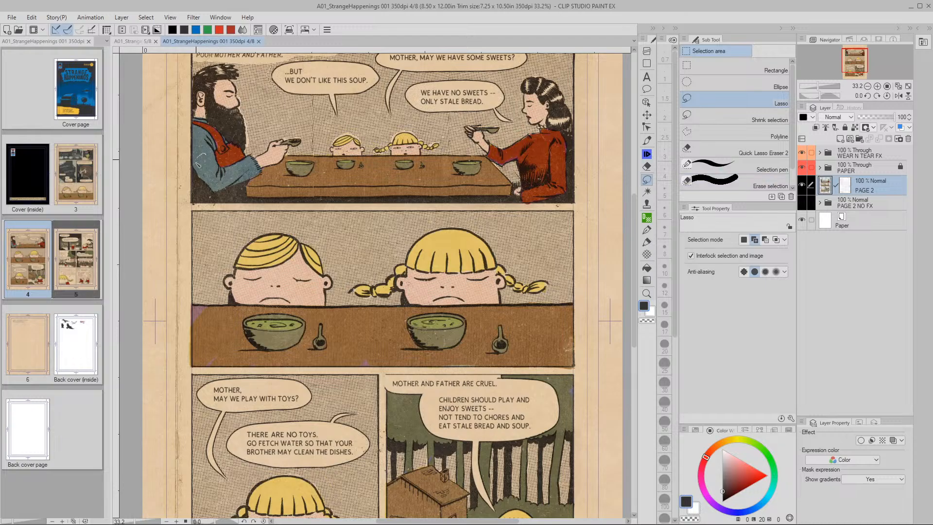
drag(218, 159, 238, 221)
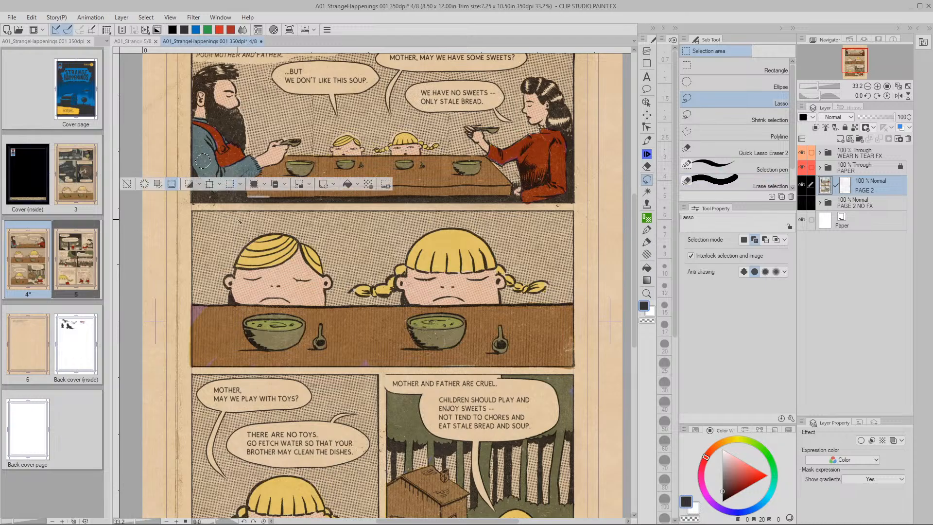
click(286, 184)
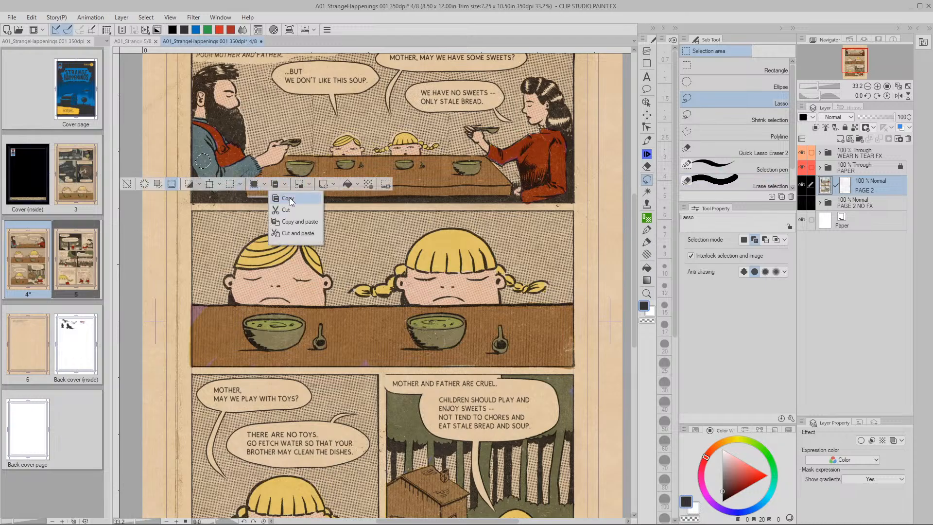
Deselect and close page 4 without saving its changes
click(126, 185)
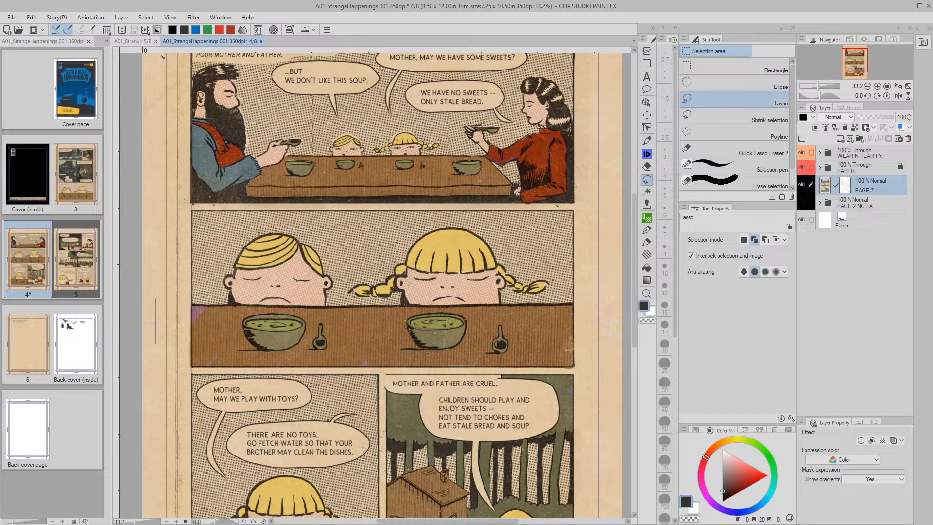
click(261, 42)
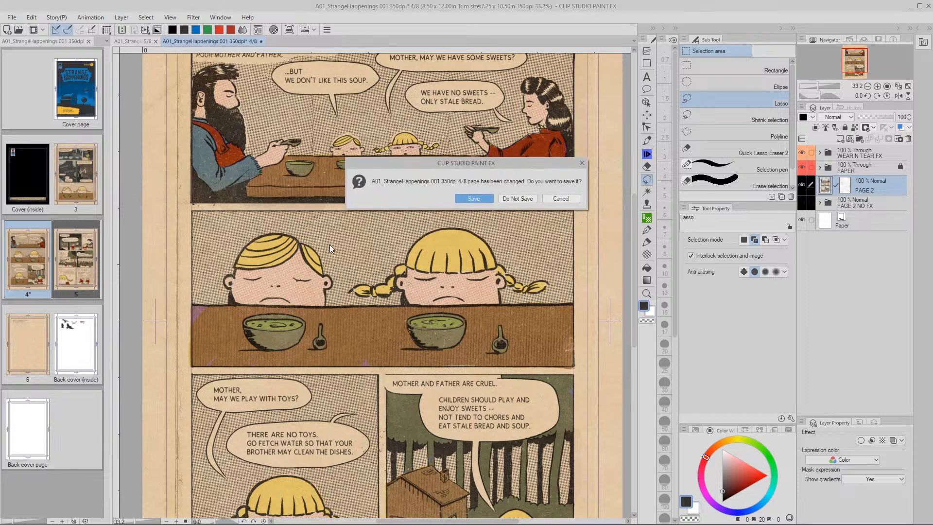
click(506, 198)
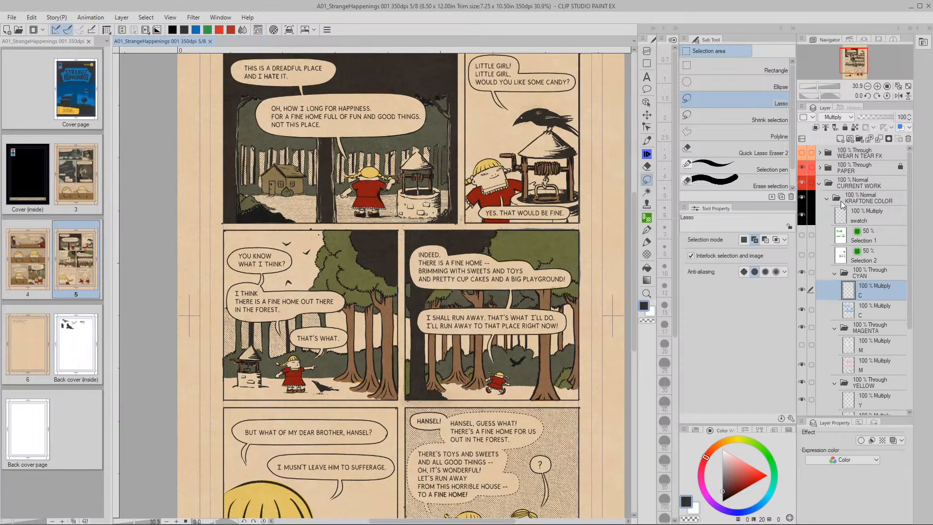
Select the swatch layer and shift it slightly with the Move layer tool
click(844, 218)
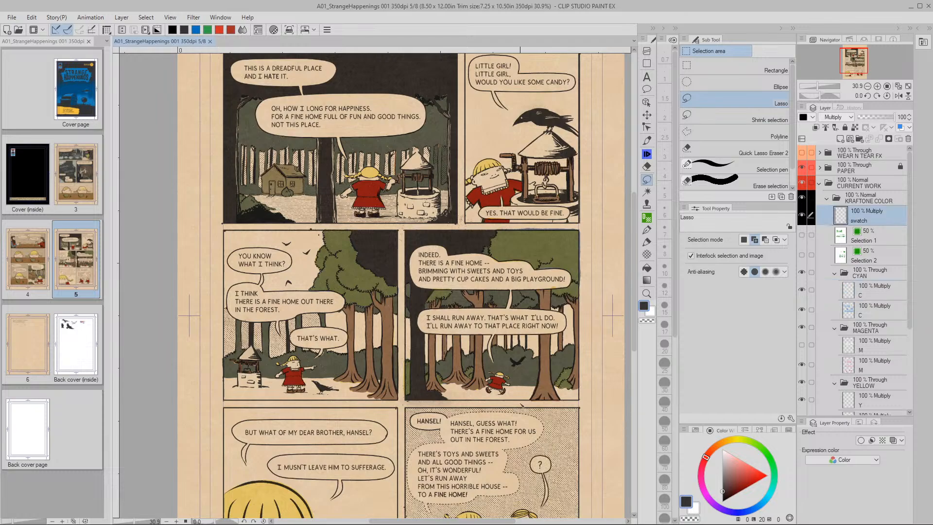
drag(523, 402, 511, 362)
scroll(542, 368, down, 2)
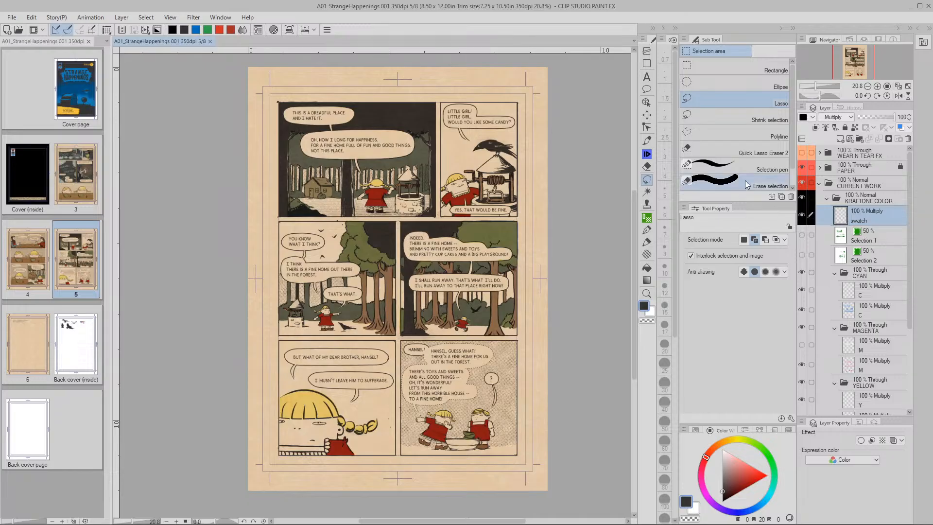
click(647, 115)
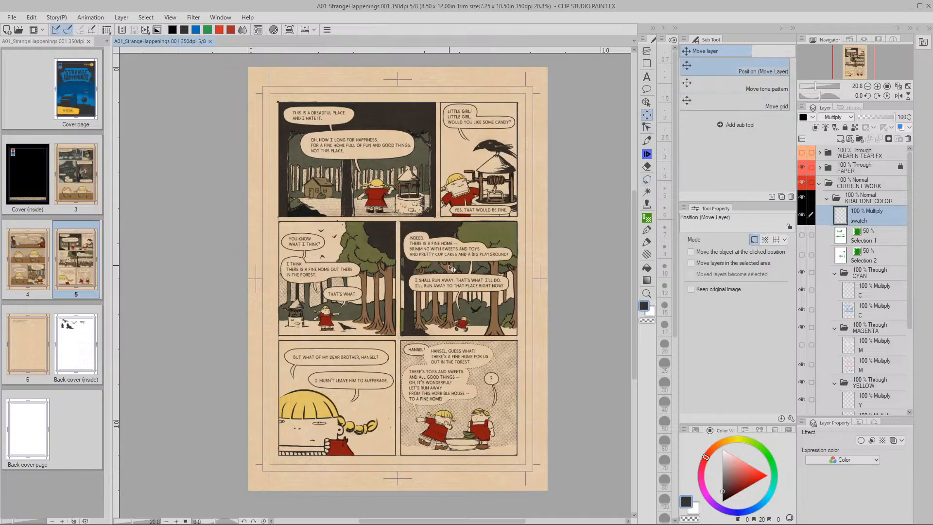
drag(484, 266, 492, 247)
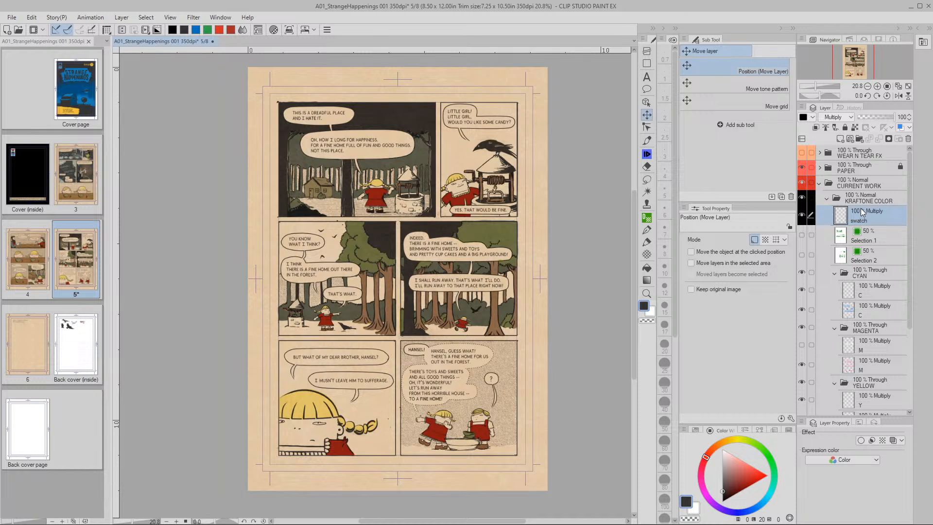
Dismiss the nothing-to-convert warning and paste the copied PAGE 2 layer above the swatch
key(shift+f5)
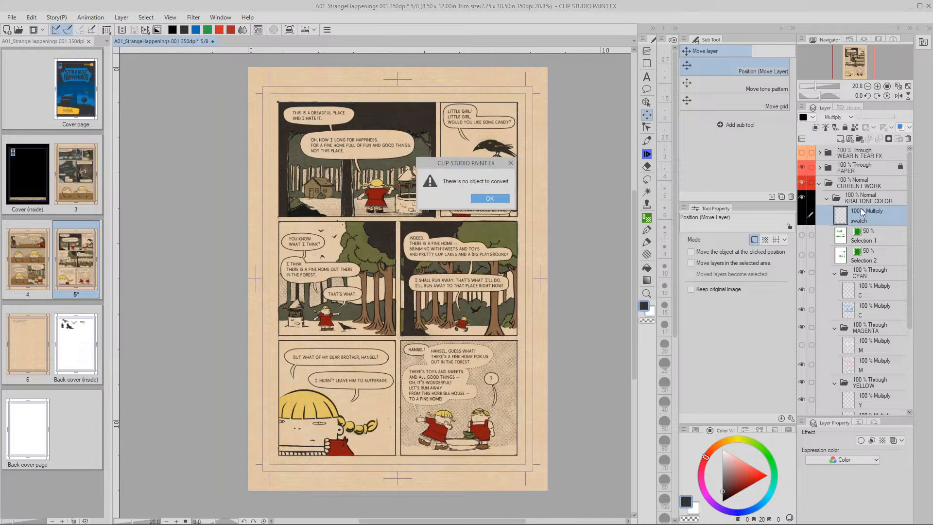
click(490, 199)
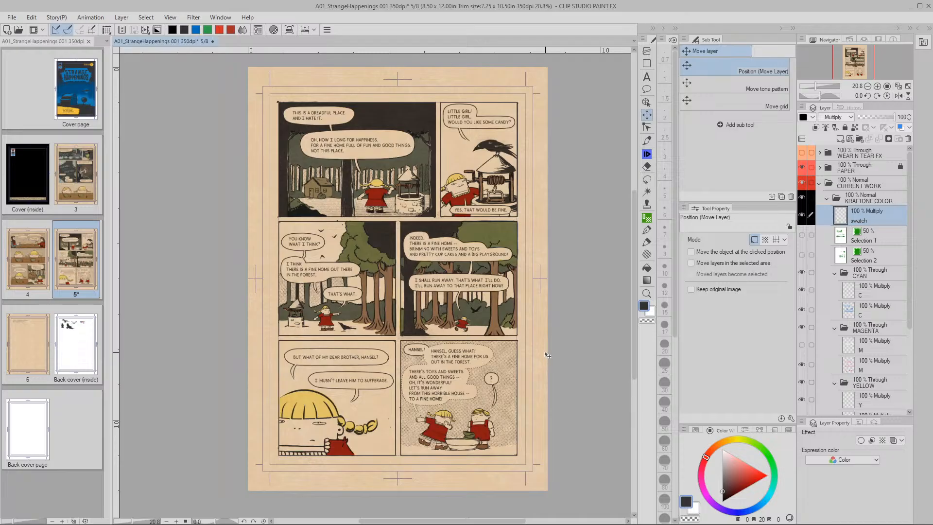
key(ctrl+v)
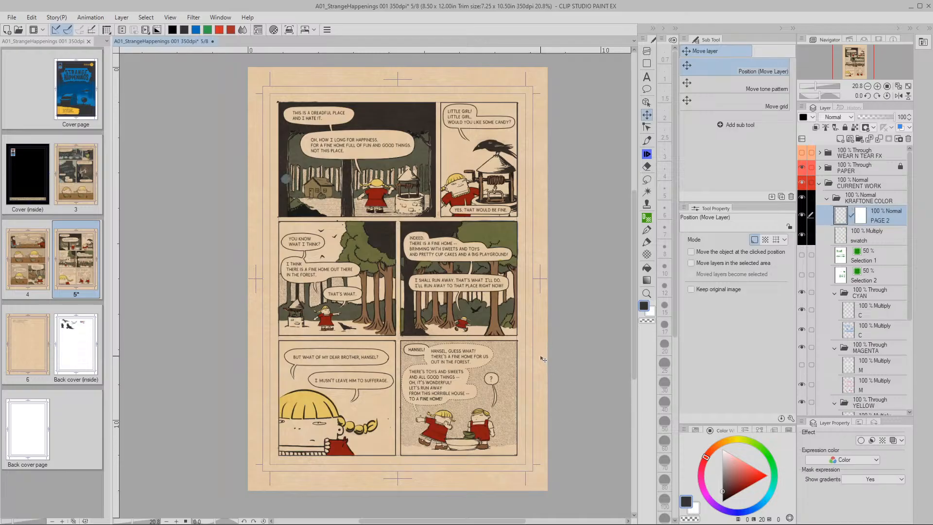
Delete the mask from PAGE 2 and delete the old swatch layer
right_click(862, 218)
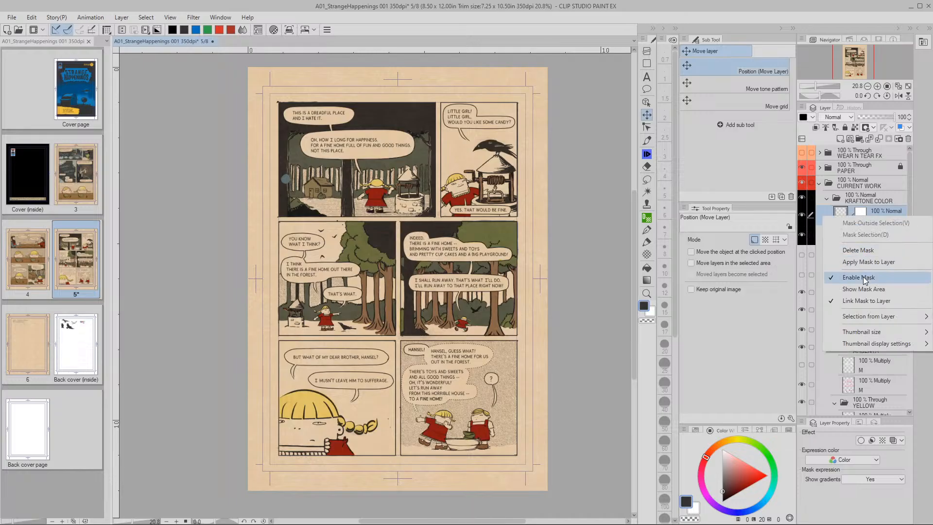
click(859, 250)
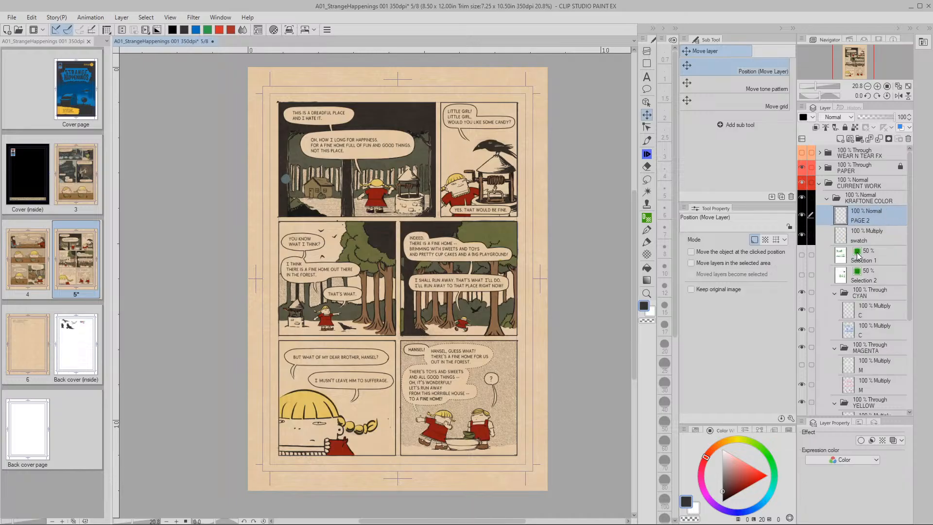
click(843, 238)
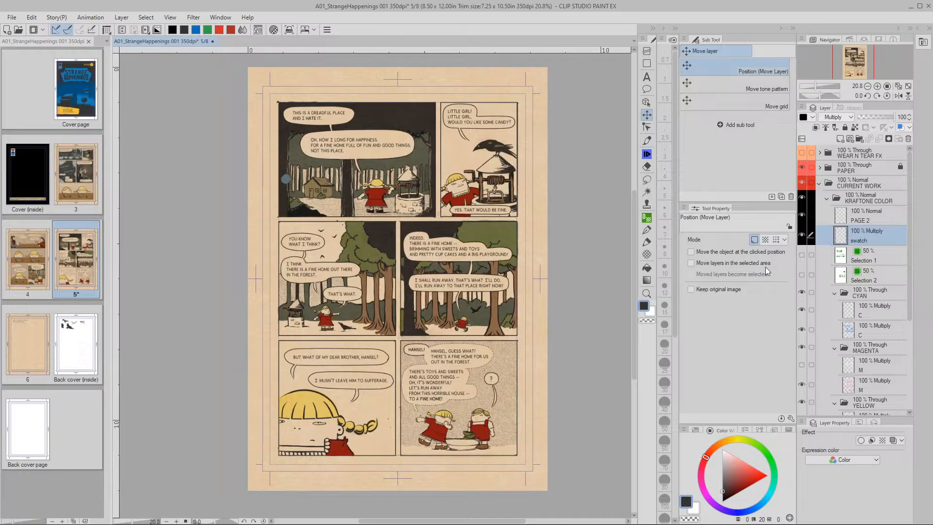
click(458, 383)
click(494, 199)
key(Delete)
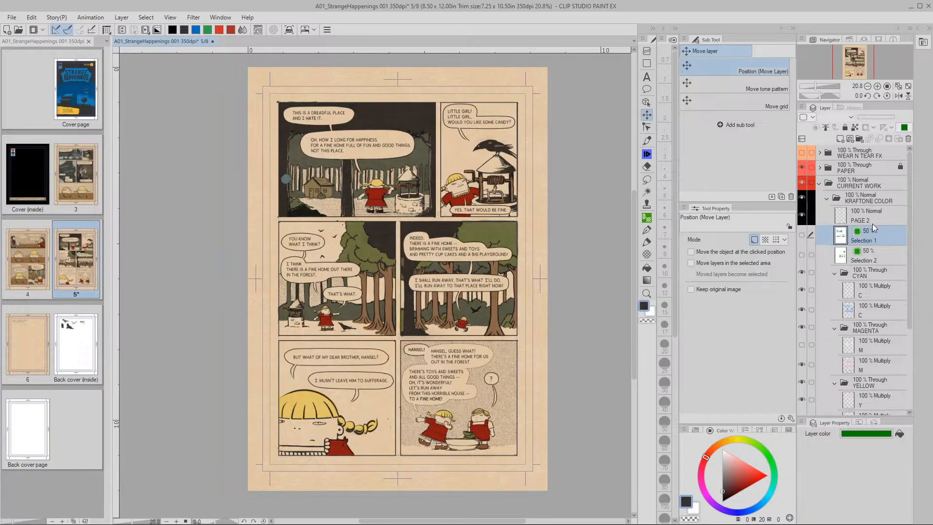
Rename the PAGE 2 layer to SWATCH
click(858, 220)
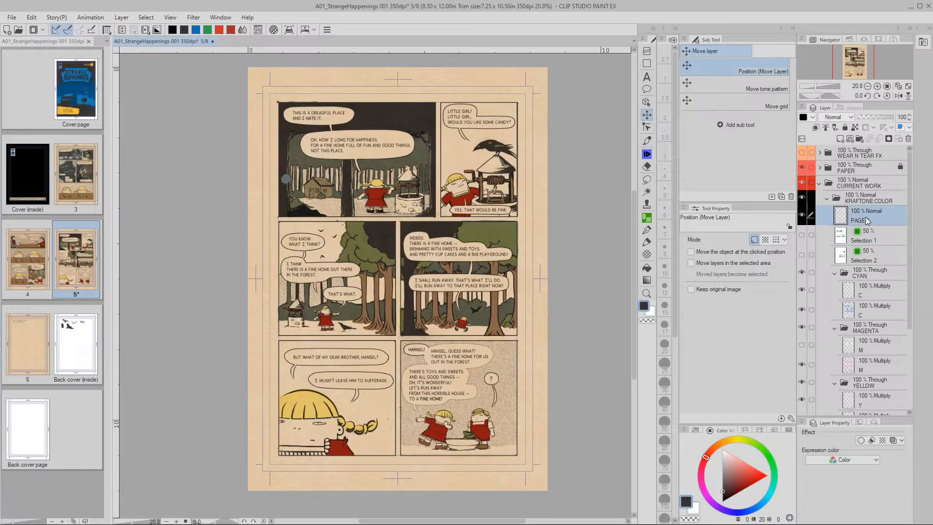
double_click(870, 218)
text(swa)
key(BackSpace)
key(BackSpace)
text(SWATCH)
key(Return)
Select the upper C layer under CYAN and zoom in to 100%
click(849, 309)
click(851, 291)
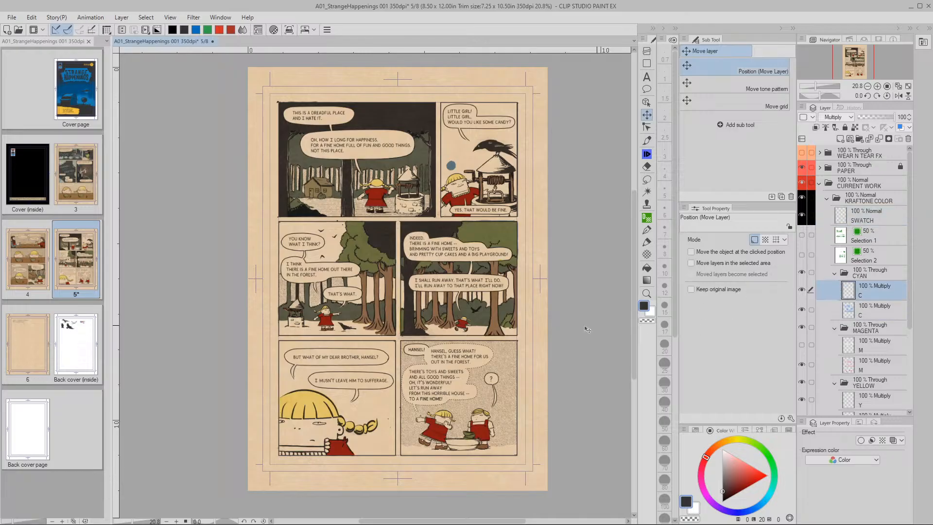
key(slash)
mouse_move(463, 203)
mouse_down()
mouse_move(499, 199)
mouse_move(435, 314)
mouse_up()
key(space)
Undo a stray stroke and paint the well-panel girl's collar with the Cyan 100% dot-tint brush
key(b)
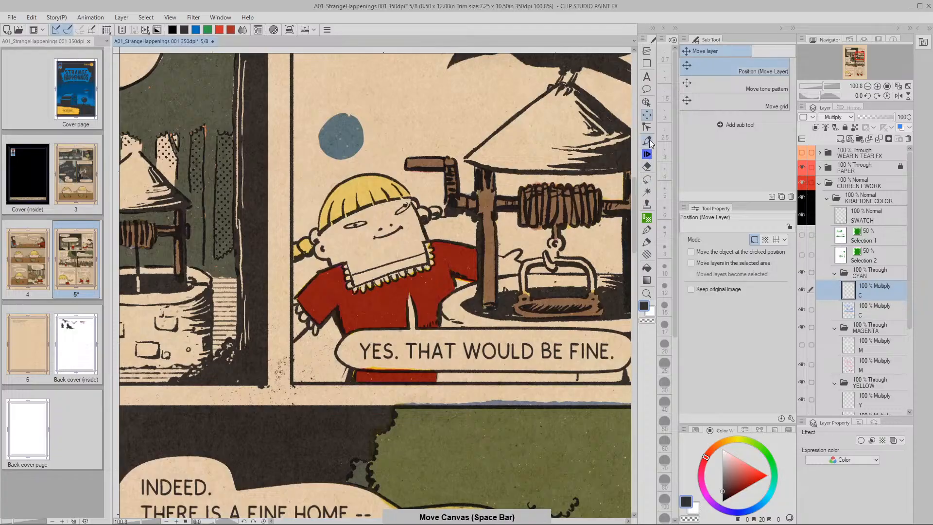
scroll(736, 155, up, 5)
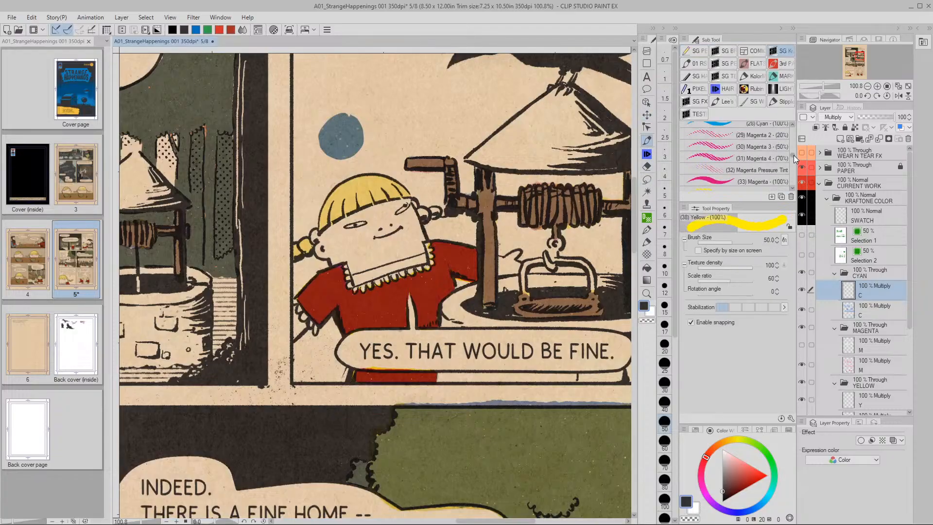
click(738, 140)
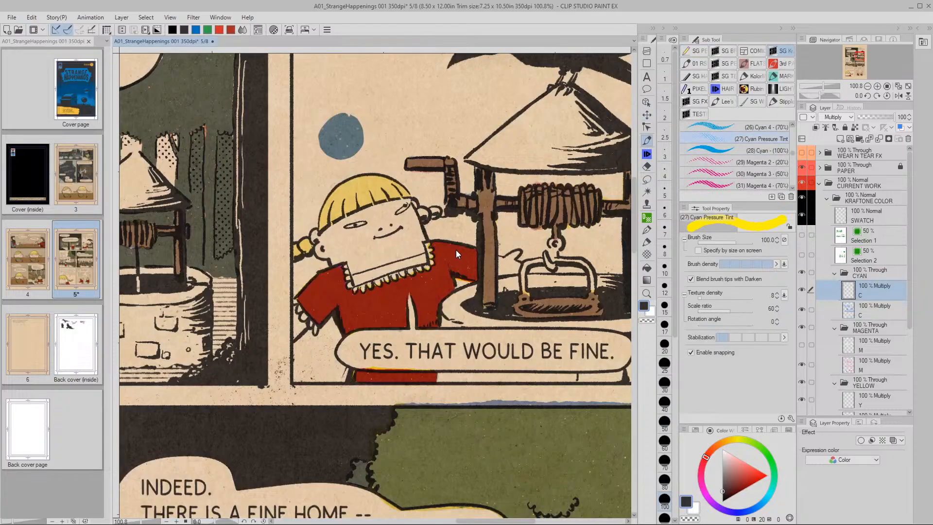
key(.)
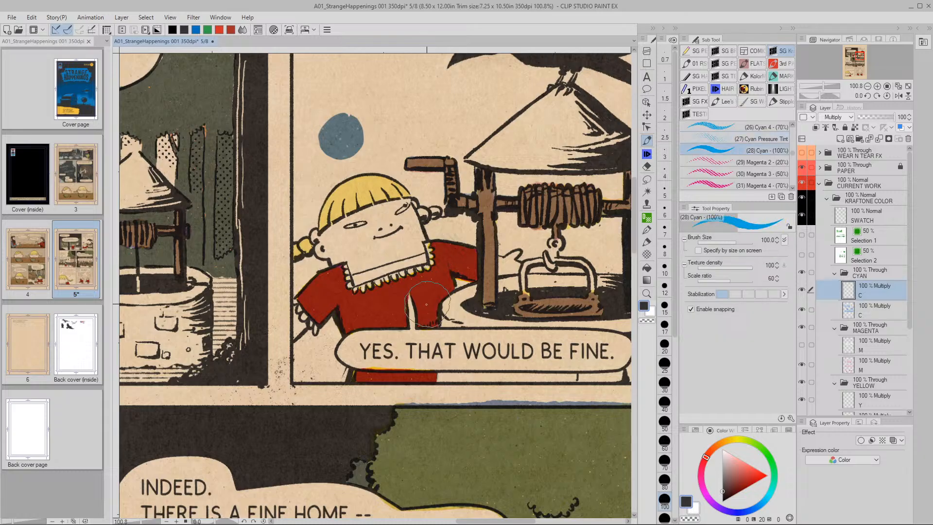
key(ctrl+z)
drag(792, 152, 794, 137)
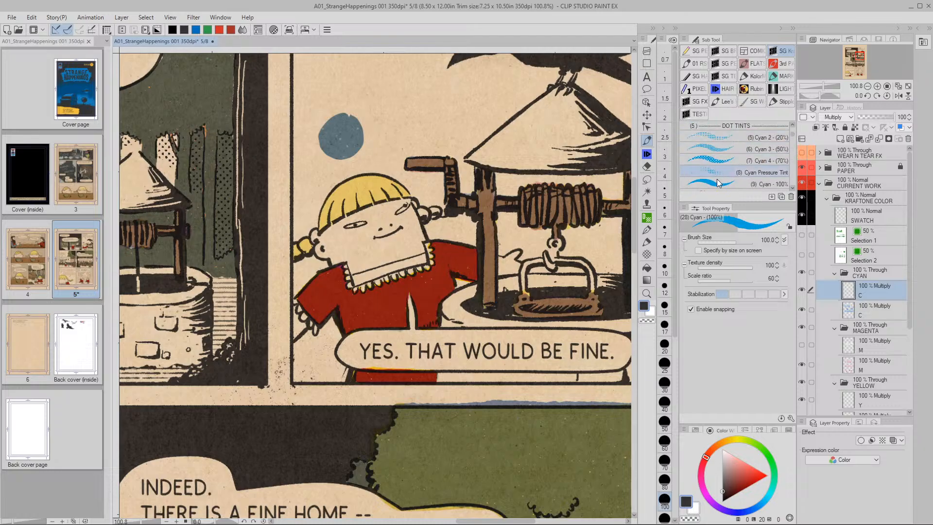
click(715, 183)
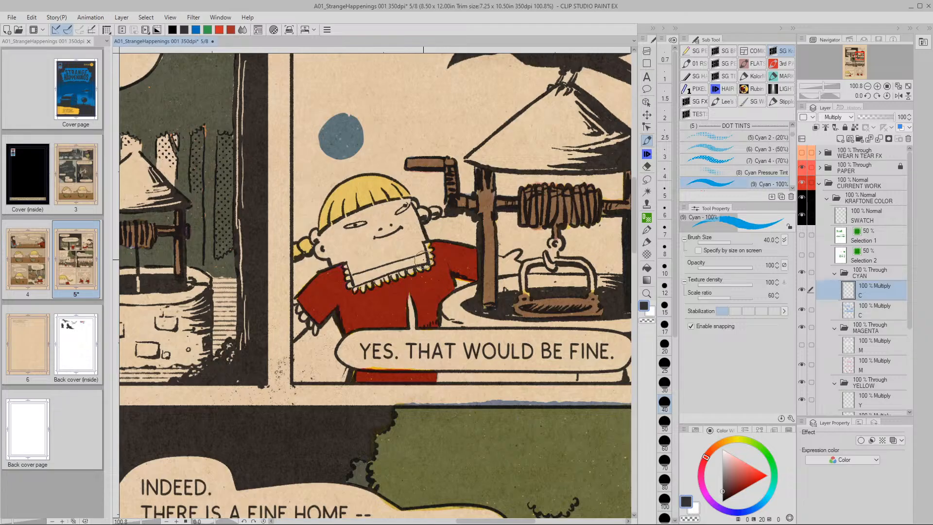
mouse_move(423, 260)
mouse_down()
mouse_move(357, 277)
mouse_move(438, 260)
mouse_up()
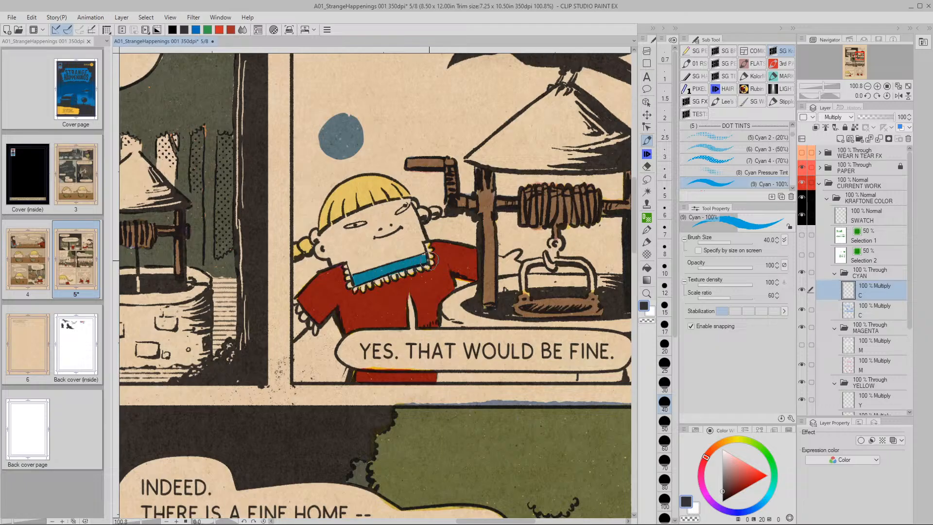
Pan across the forest, HANSEL balloon and THAT'S WHAT panels
key(space)
drag(364, 430, 420, 185)
drag(419, 367, 339, 250)
drag(442, 437, 235, 263)
drag(167, 497, 501, 279)
drag(205, 158, 538, 291)
drag(164, 240, 305, 283)
key(/)
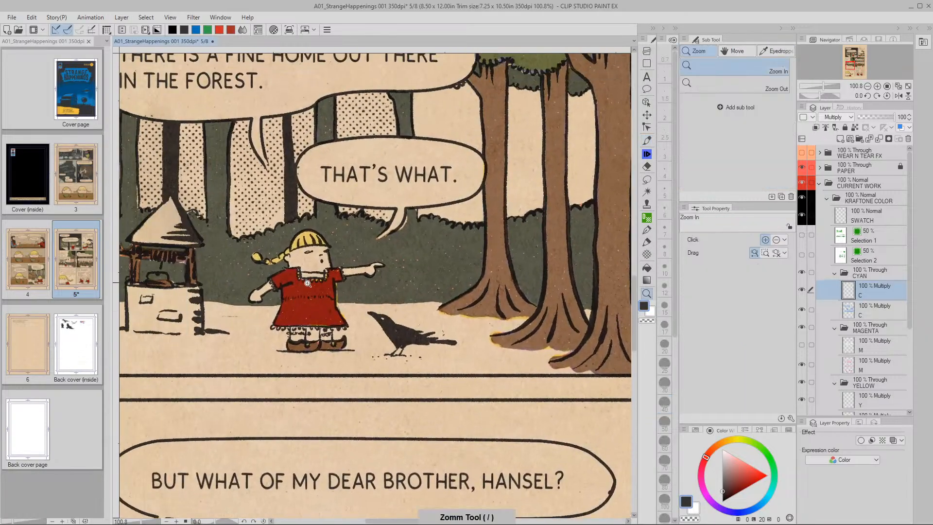
Dab cyan onto the forest-panel girl's collar
click(305, 283)
key(p)
drag(296, 246, 383, 245)
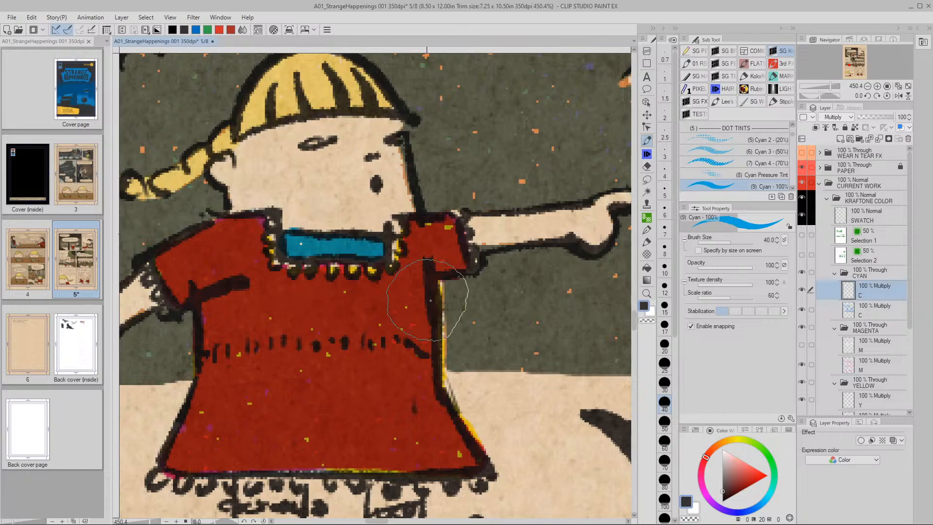
Paint the band under the close-up face cyan using brush sizes 70 and 50
scroll(510, 357, down, 6)
drag(526, 358, 520, 49)
scroll(437, 196, up, 6)
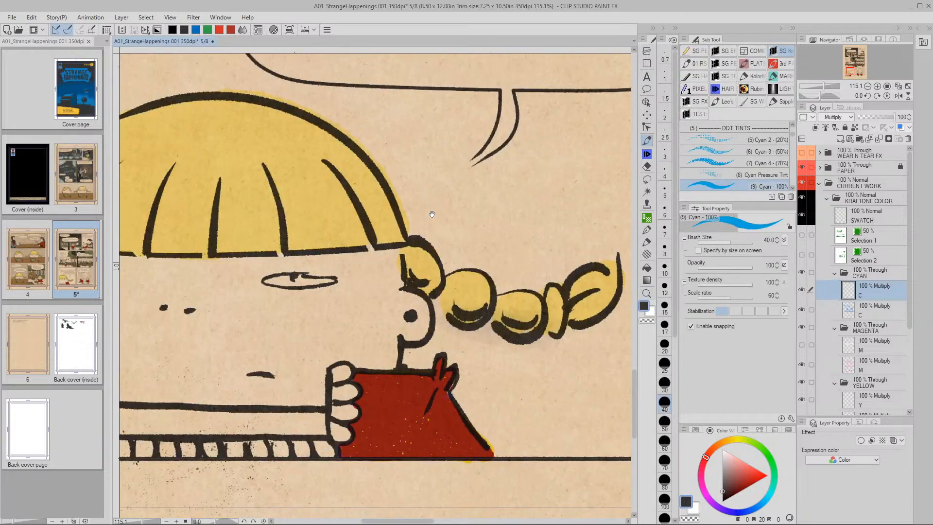
drag(436, 197, 539, 146)
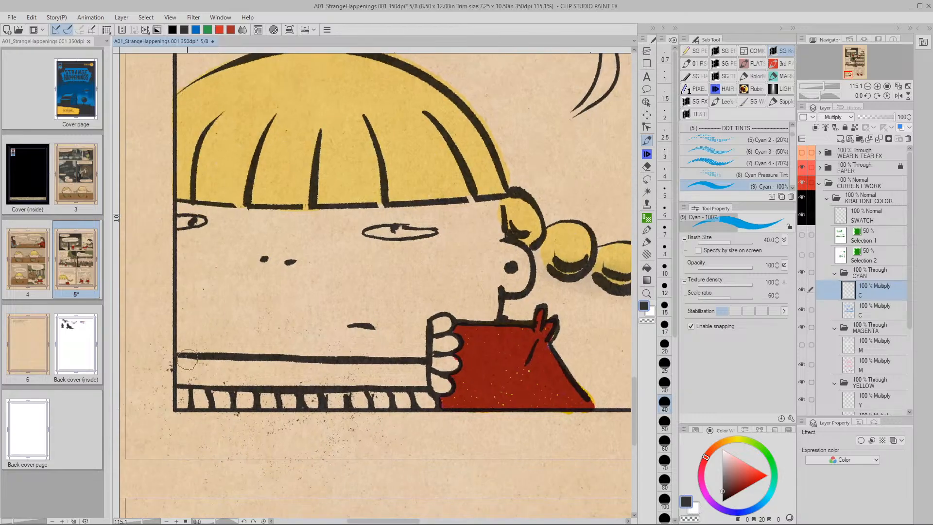
key(bracketright)
key(bracketright)
key(bracketright)
click(183, 372)
mouse_move(184, 372)
mouse_down()
mouse_move(181, 360)
mouse_move(184, 375)
mouse_move(200, 373)
mouse_up()
key(bracketleft)
key(bracketleft)
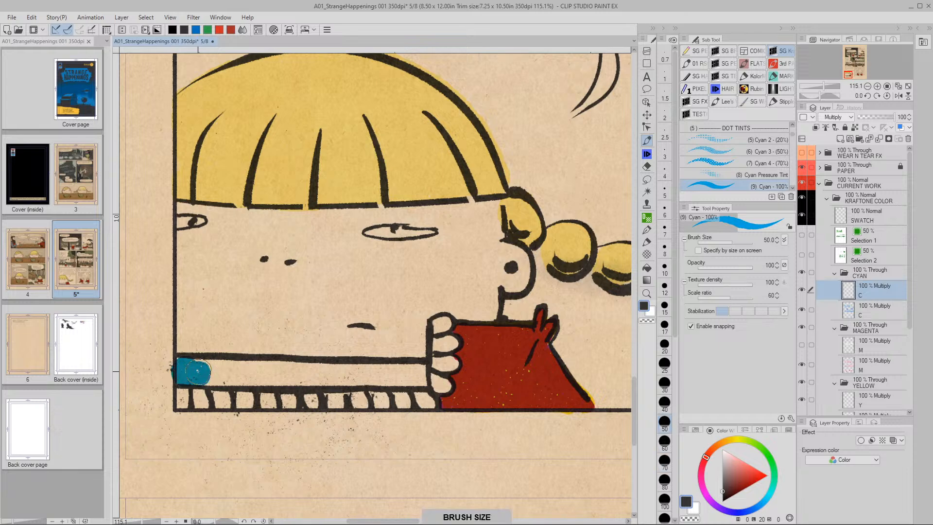
mouse_move(184, 369)
mouse_down()
mouse_move(416, 372)
mouse_move(205, 372)
mouse_move(235, 364)
mouse_move(338, 376)
mouse_move(216, 374)
mouse_move(257, 372)
mouse_up()
drag(553, 358, 424, 366)
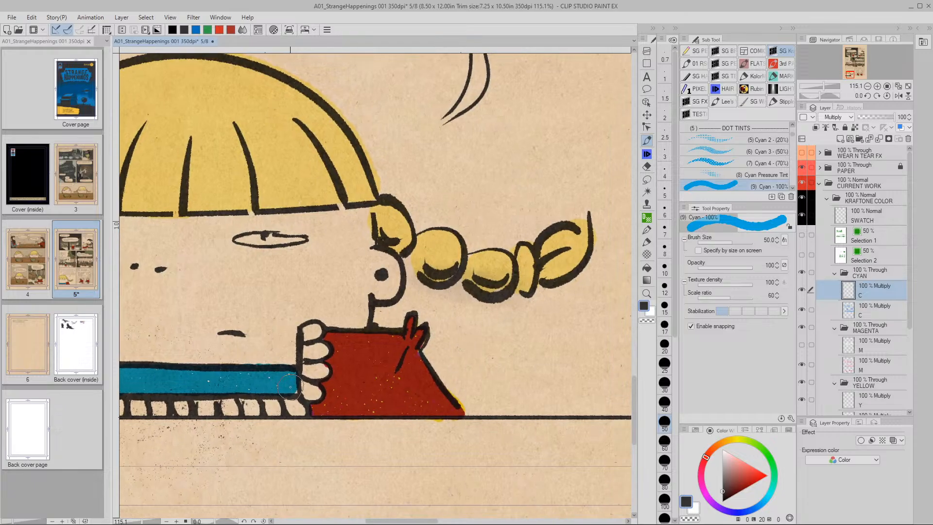
mouse_move(500, 400)
mouse_down()
mouse_move(432, 333)
mouse_move(435, 287)
mouse_up()
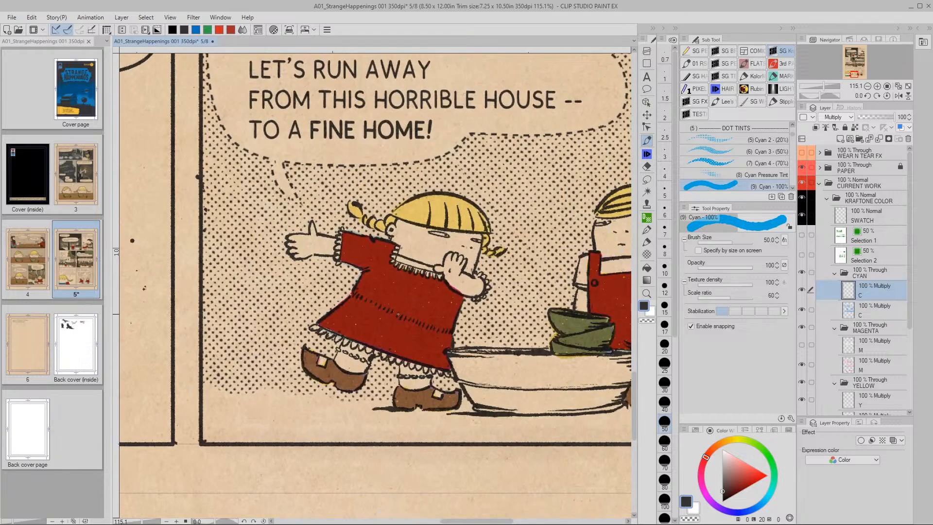
Paint the last-panel girl's collar cyan with a size-20 brush
key(bracketleft)
key(bracketleft)
key(bracketleft)
key(bracketleft)
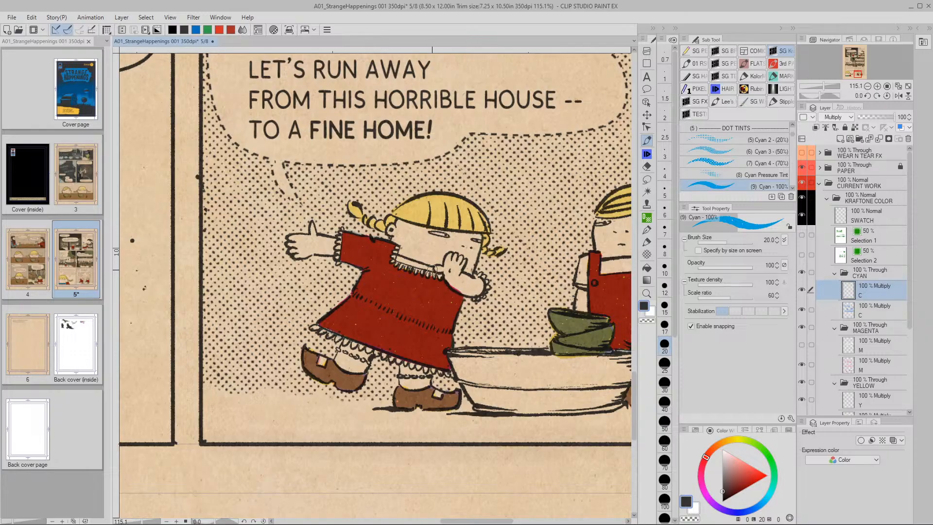
drag(431, 269, 398, 258)
drag(534, 322, 296, 354)
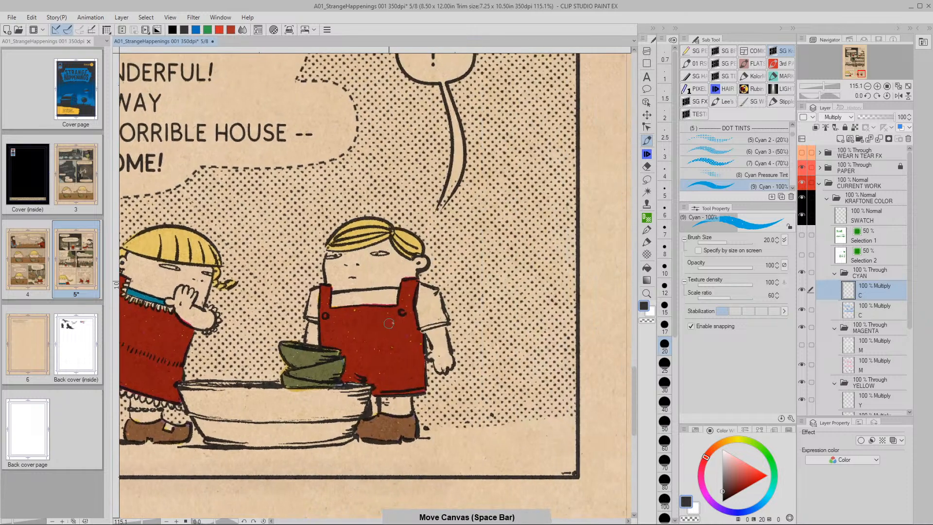
Paint the boy's shirt and both sleeves cyan, then fit the page in view
key(/)
click(451, 315)
click(450, 314)
key(p)
mouse_move(447, 267)
mouse_down()
mouse_move(447, 216)
mouse_move(449, 297)
mouse_move(497, 276)
mouse_move(468, 219)
mouse_move(448, 216)
mouse_move(457, 277)
mouse_up()
drag(460, 225, 474, 275)
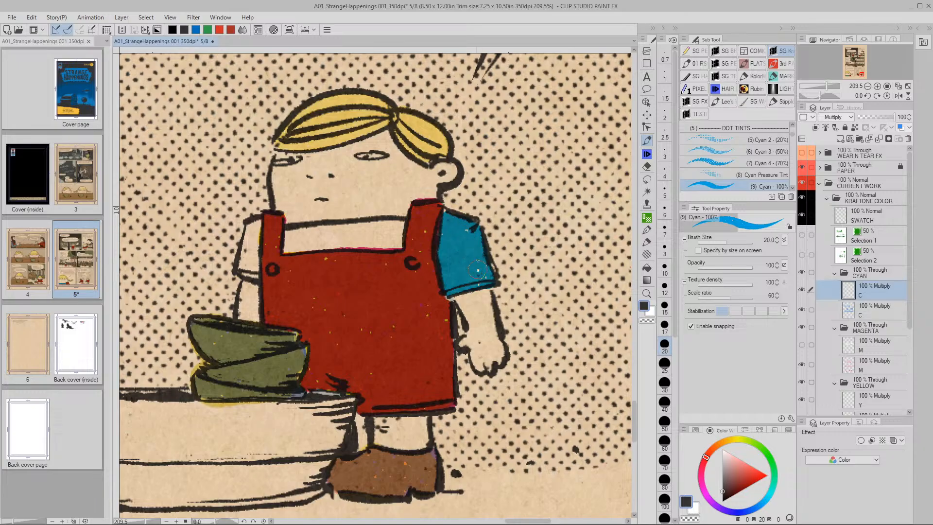
mouse_move(400, 216)
mouse_down()
mouse_move(397, 240)
mouse_move(302, 242)
mouse_move(284, 253)
mouse_move(291, 230)
mouse_move(396, 219)
mouse_move(323, 224)
mouse_move(294, 248)
mouse_move(375, 244)
mouse_up()
mouse_move(251, 225)
mouse_down()
mouse_move(243, 267)
mouse_move(253, 274)
mouse_move(258, 224)
mouse_up()
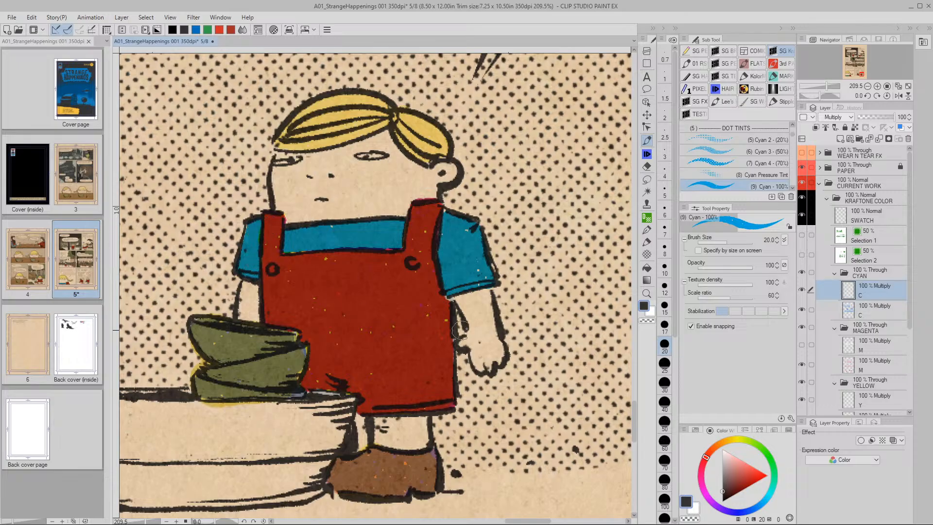
scroll(543, 360, down, 6)
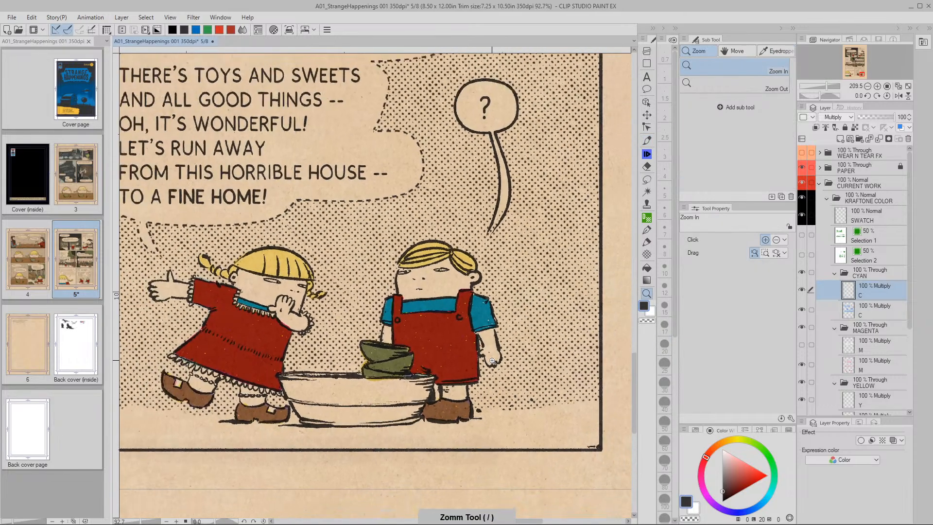
drag(486, 359, 523, 320)
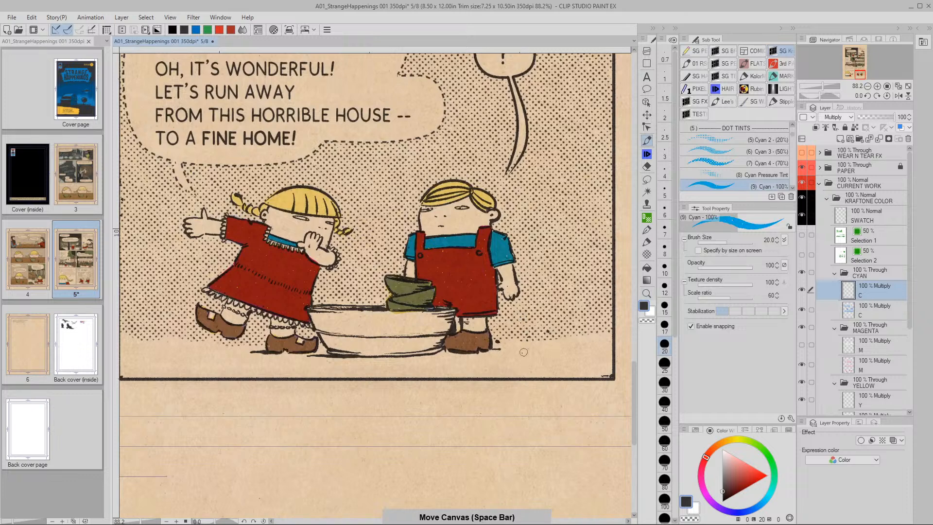
key(ctrl+0)
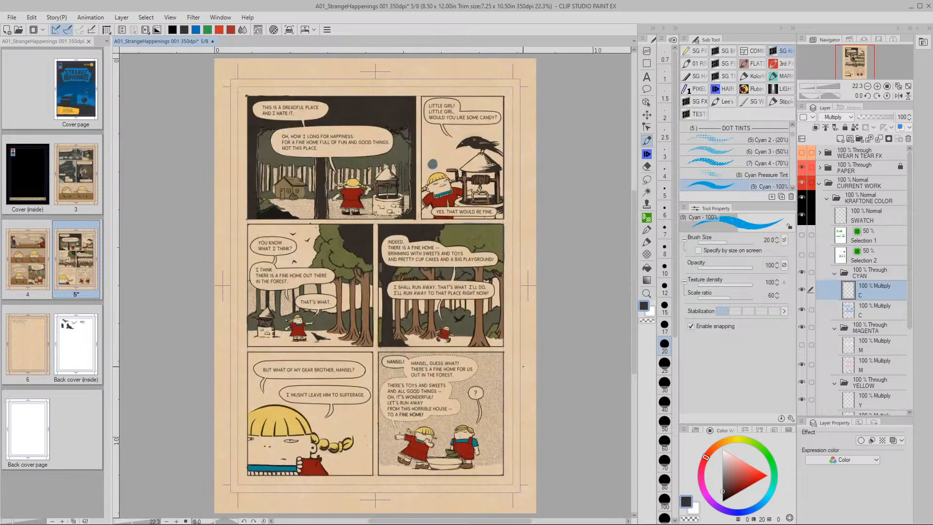
click(851, 346)
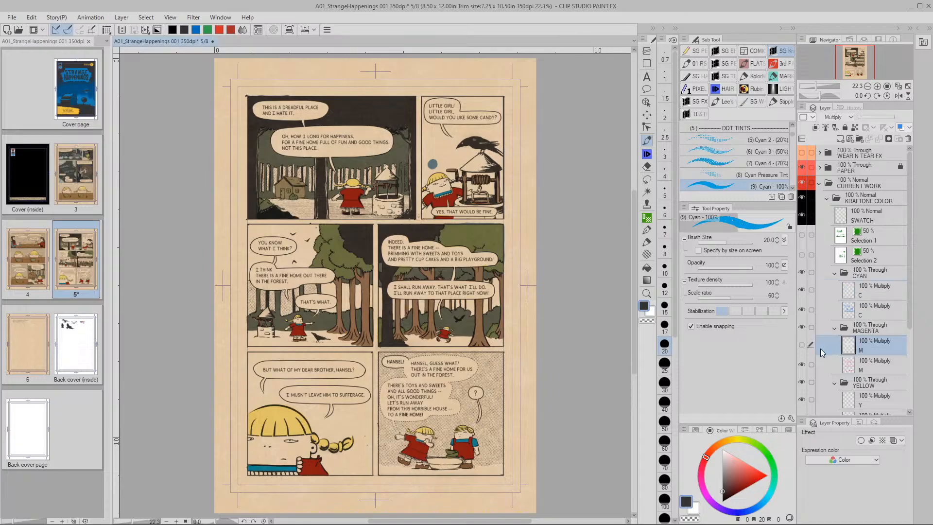
click(803, 345)
drag(910, 316, 911, 331)
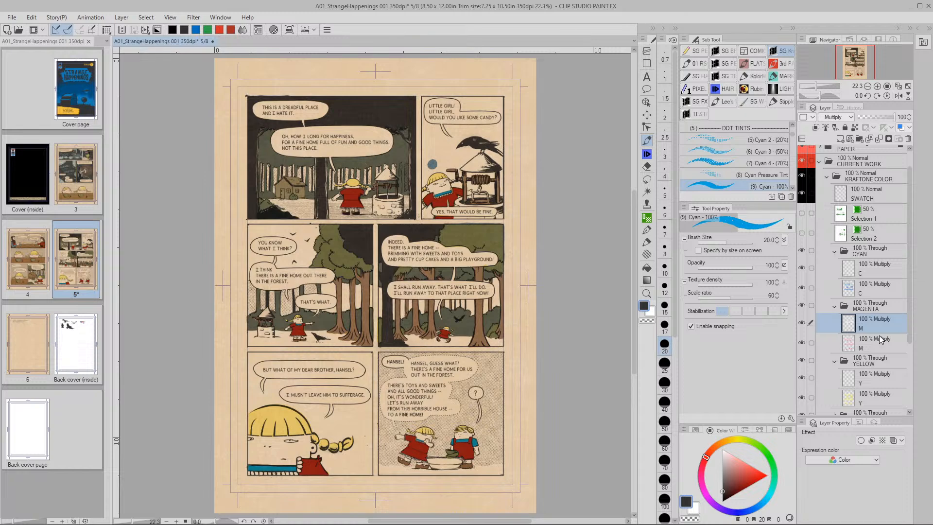
click(802, 323)
click(801, 323)
click(802, 323)
click(802, 323)
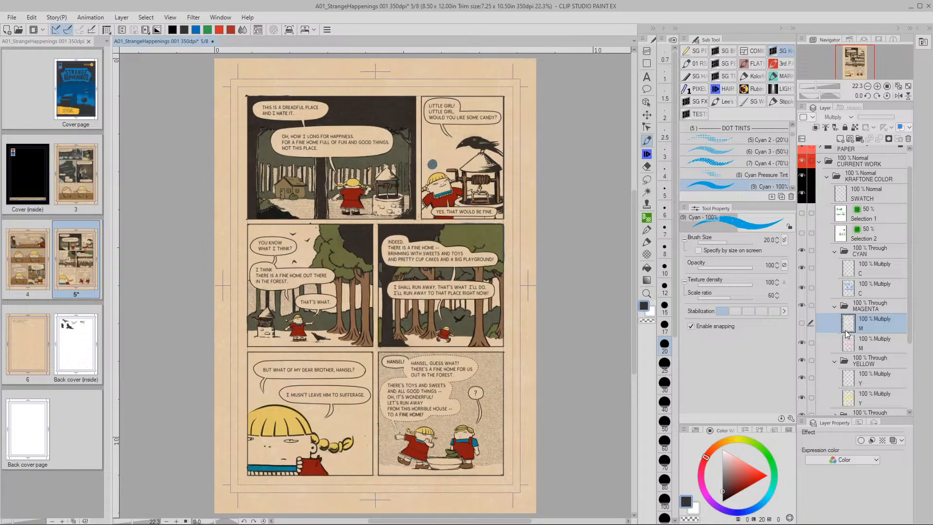
click(808, 323)
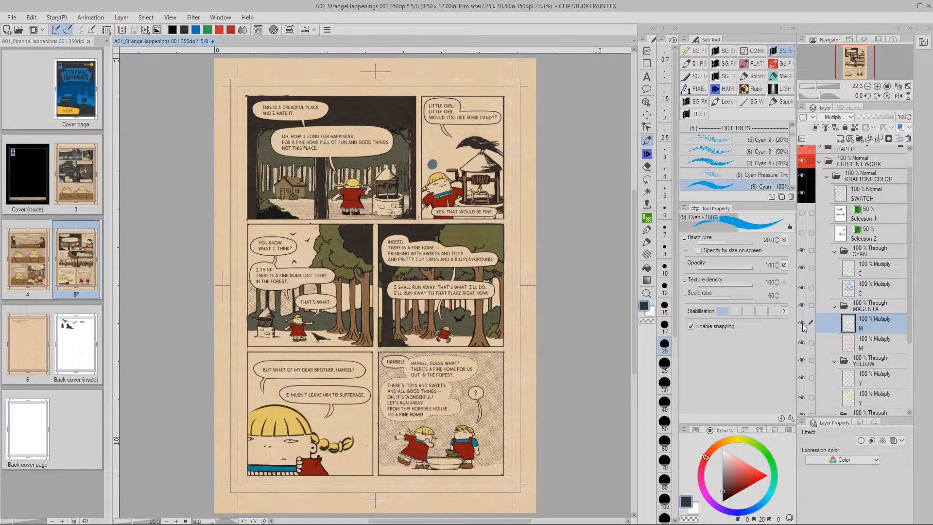
click(802, 323)
click(803, 323)
click(802, 324)
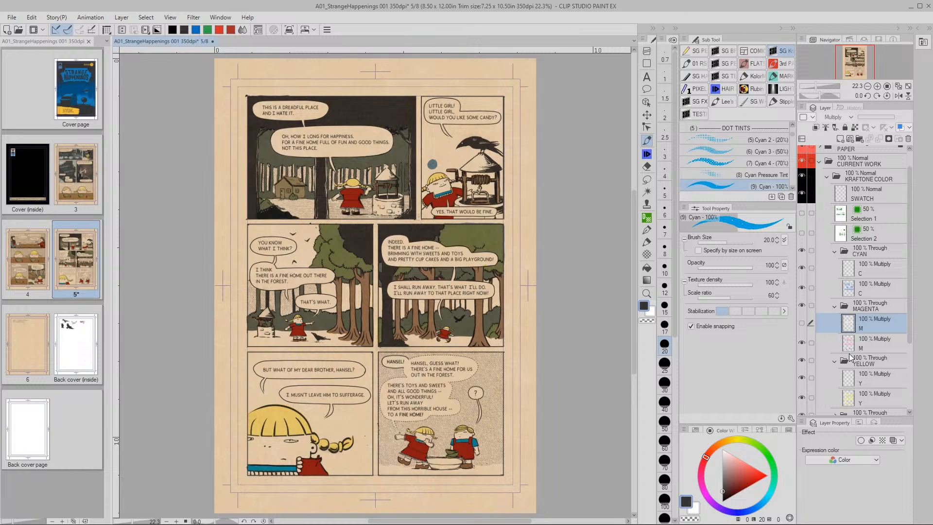
click(851, 325)
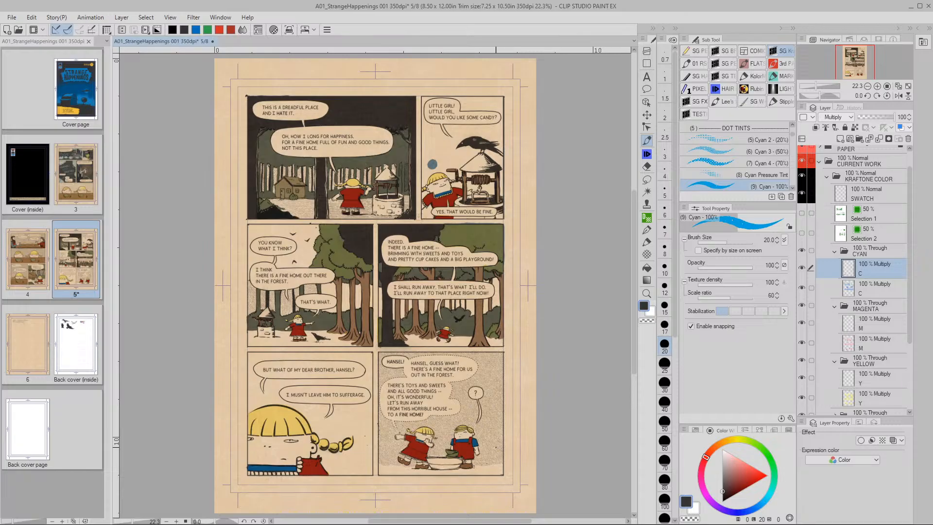
Raise the cyan C layer's luminosity by 20, then select the magenta M layer
key(ctrl+u)
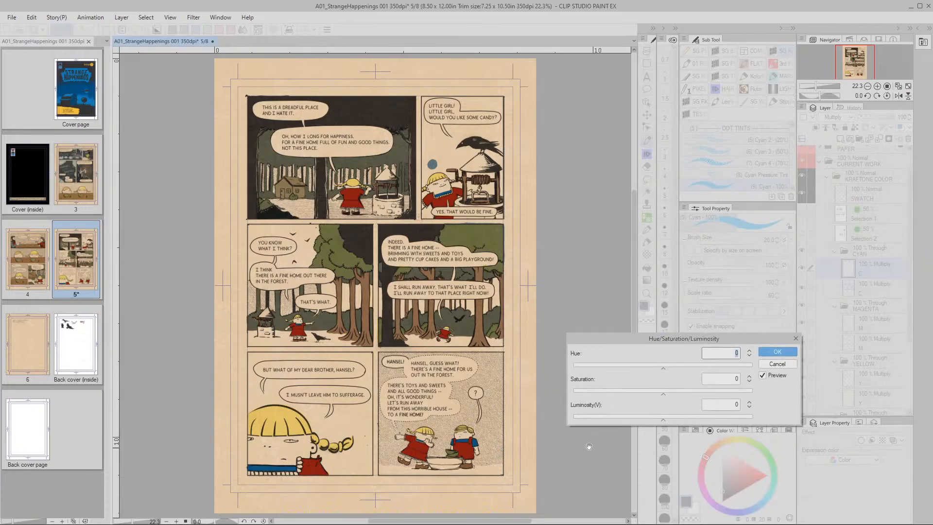
click(736, 405)
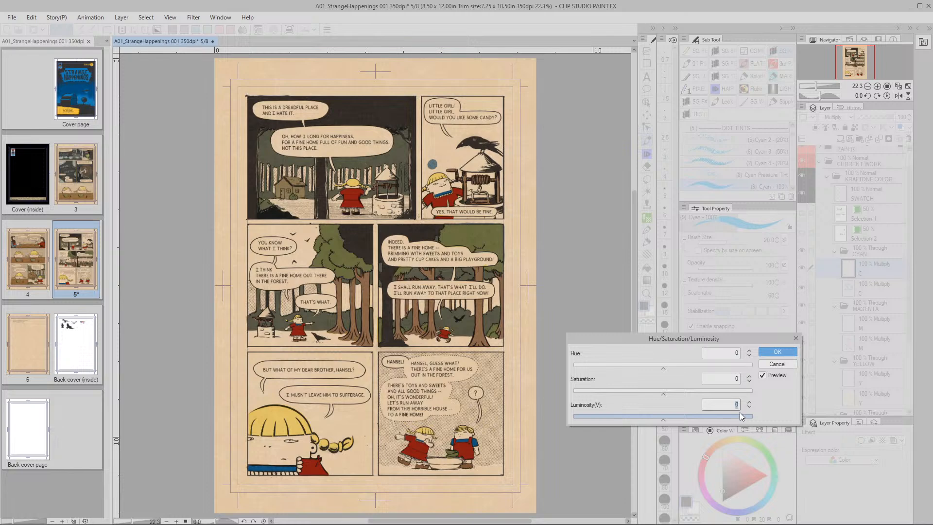
click(775, 353)
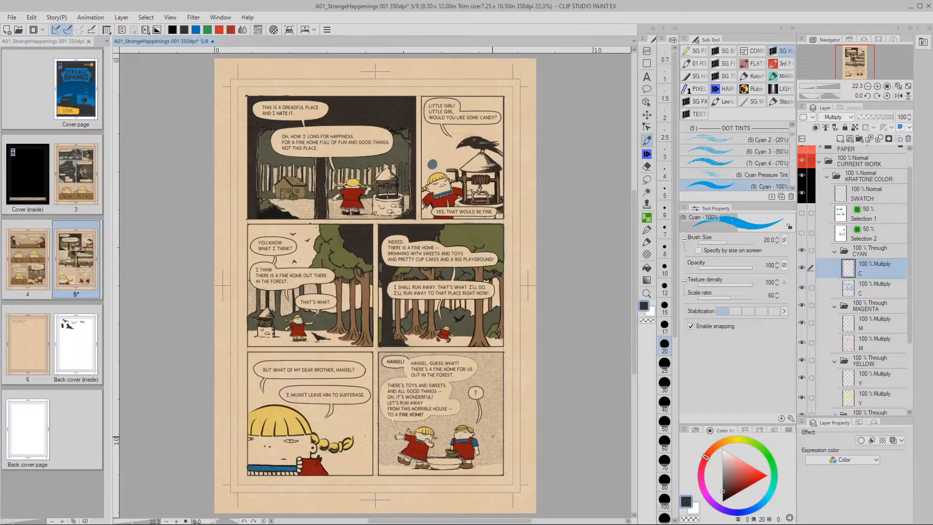
click(846, 329)
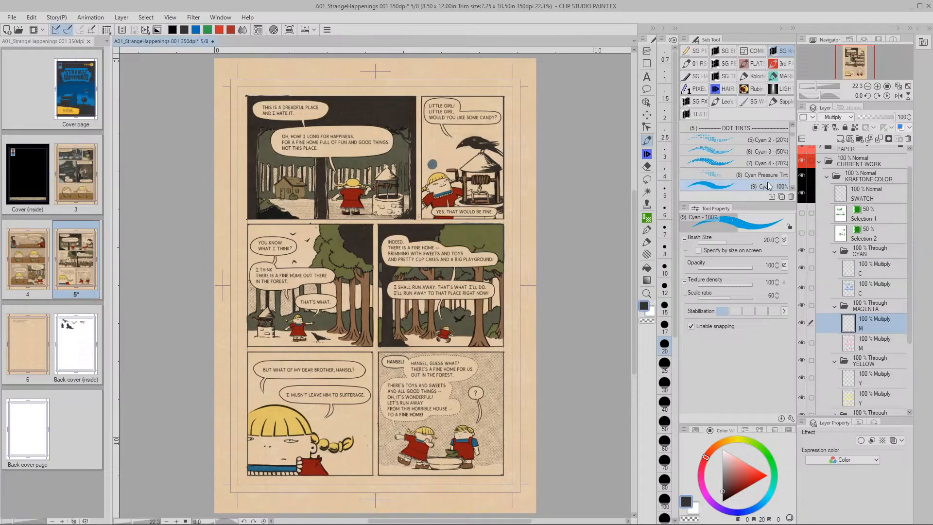
scroll(794, 141, down, 5)
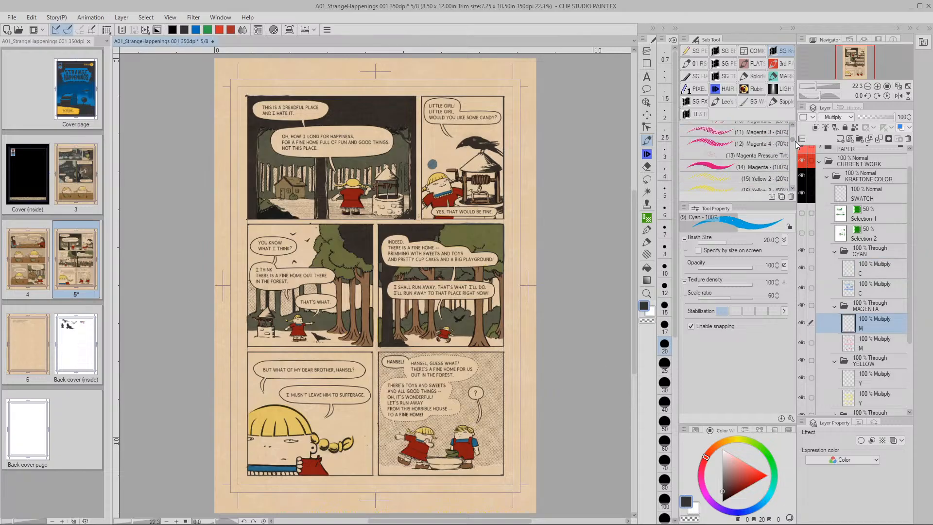
Pick the Magenta 100% brush at size 40, undo the collar stroke, and select the C layer
click(738, 163)
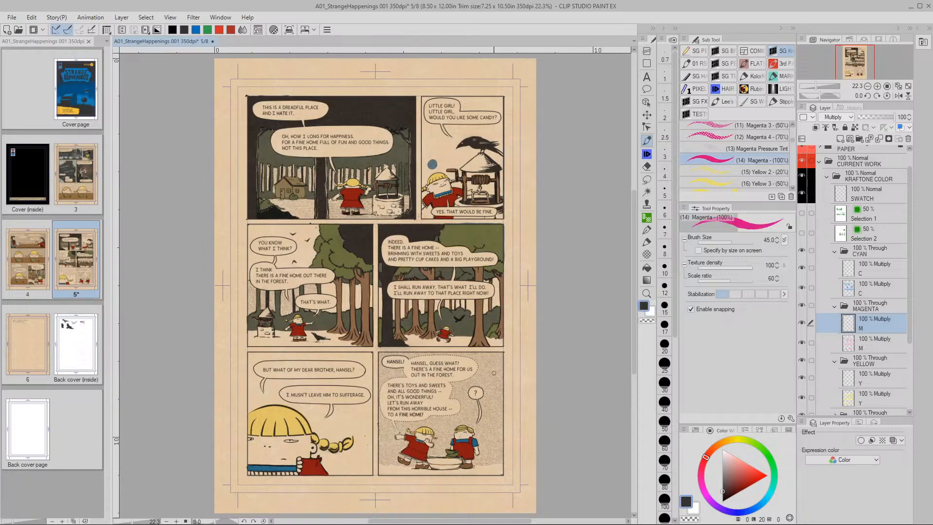
mouse_move(450, 194)
mouse_down()
mouse_move(464, 206)
mouse_move(492, 291)
mouse_up()
ctrl+alt+drag(465, 255, 400, 278)
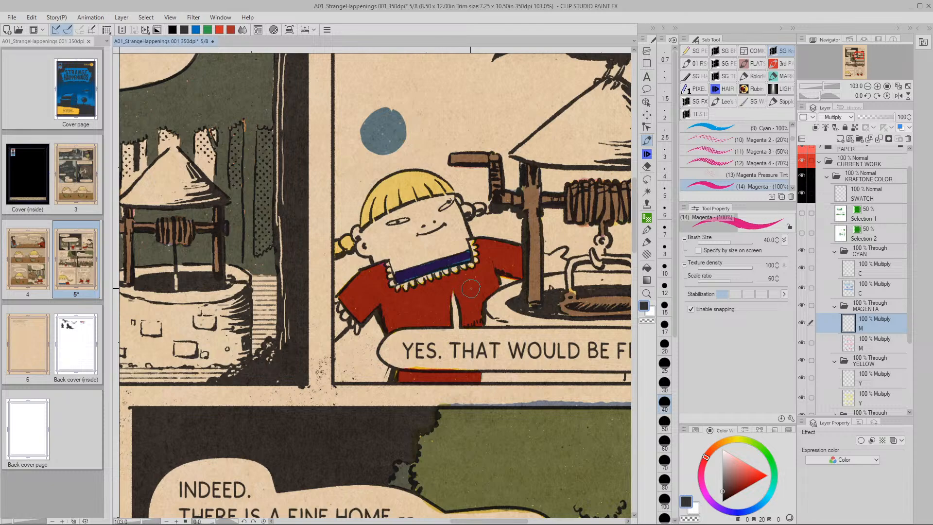
key(ctrl+z)
key(/)
mouse_move(462, 282)
mouse_down()
mouse_move(477, 287)
mouse_move(487, 340)
mouse_move(461, 294)
mouse_up()
key(/)
click(848, 278)
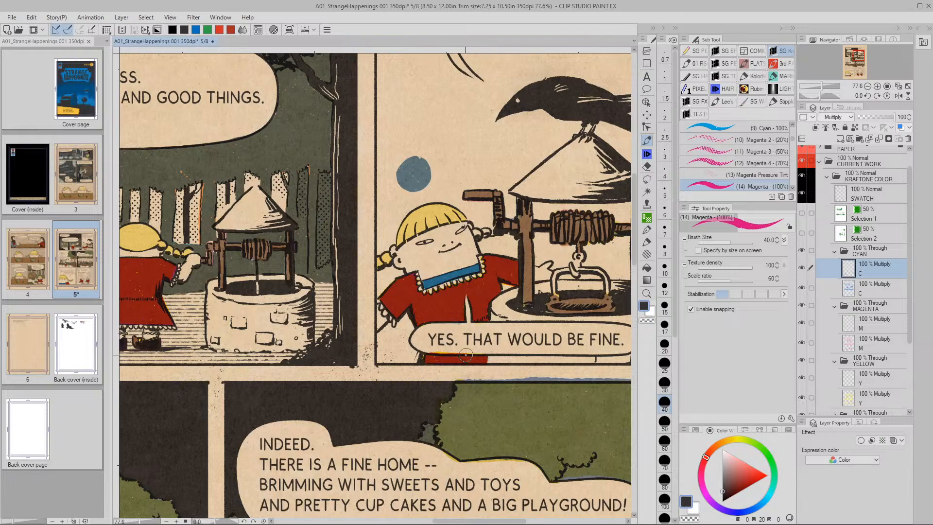
Apply Saturation -30 to the cyan C layer, then select the SWATCH layer
key(ctrl+u)
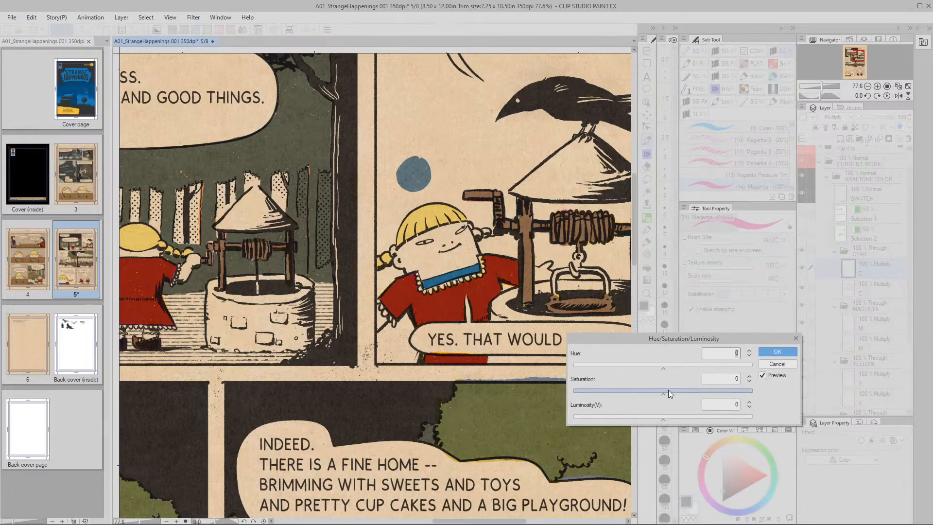
drag(663, 394, 650, 397)
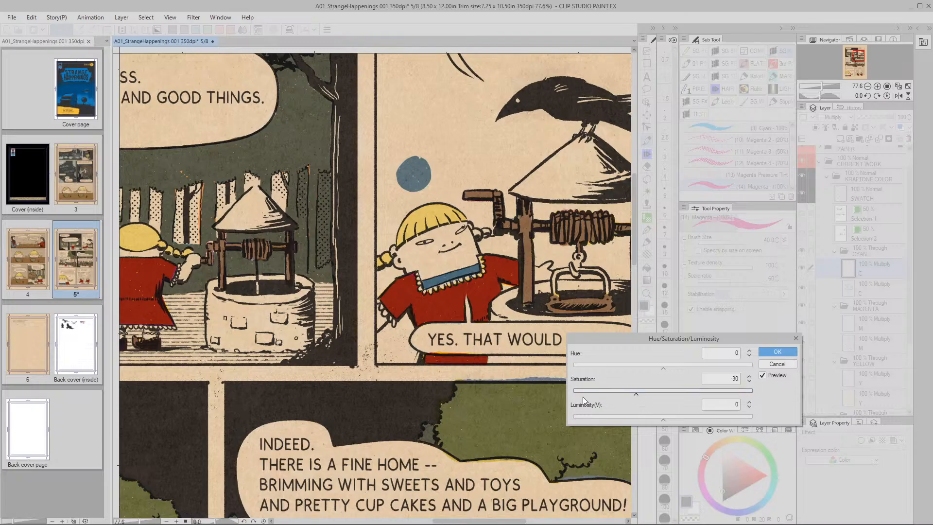
key(Return)
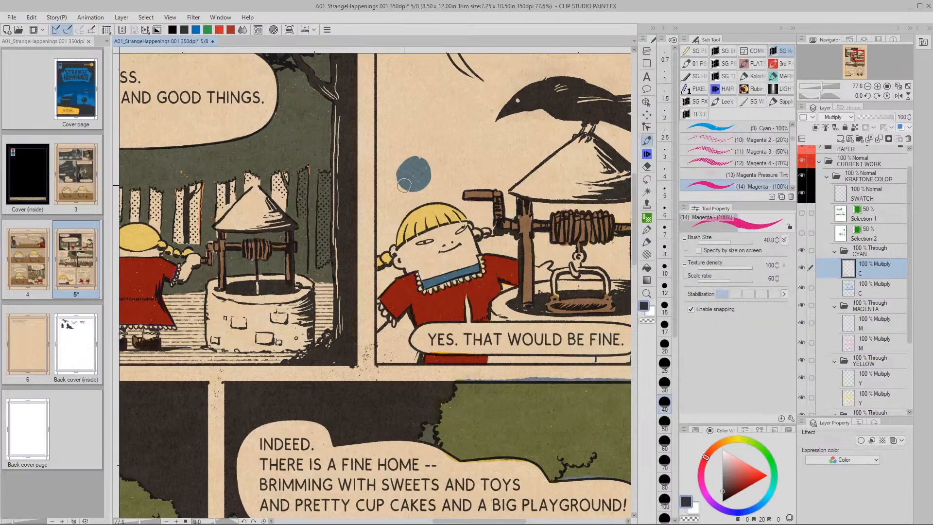
click(846, 199)
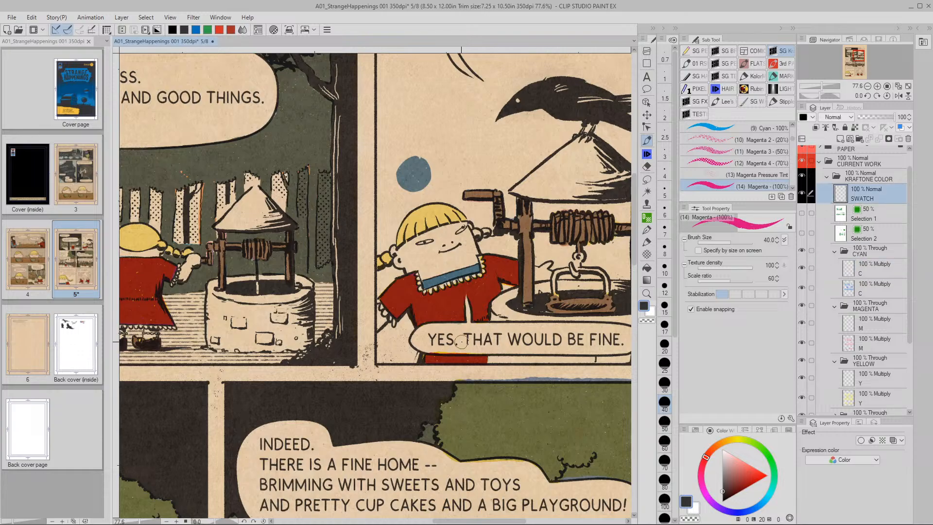
Delete the SWATCH layer, then select the magenta M layer and zoom to the first panel's well
key(Delete)
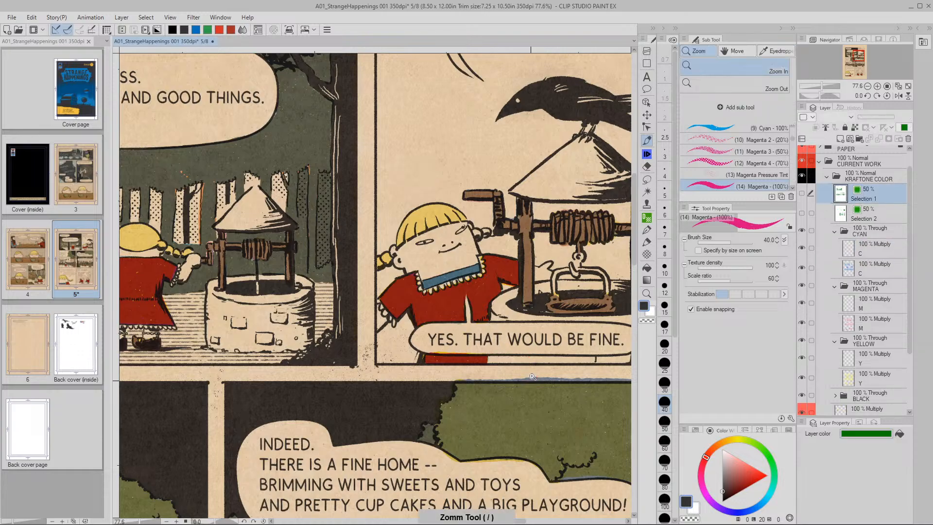
key(ctrl+space)
scroll(535, 384, down, 3)
drag(549, 392, 510, 267)
drag(515, 388, 530, 326)
drag(520, 413, 510, 308)
drag(484, 364, 487, 337)
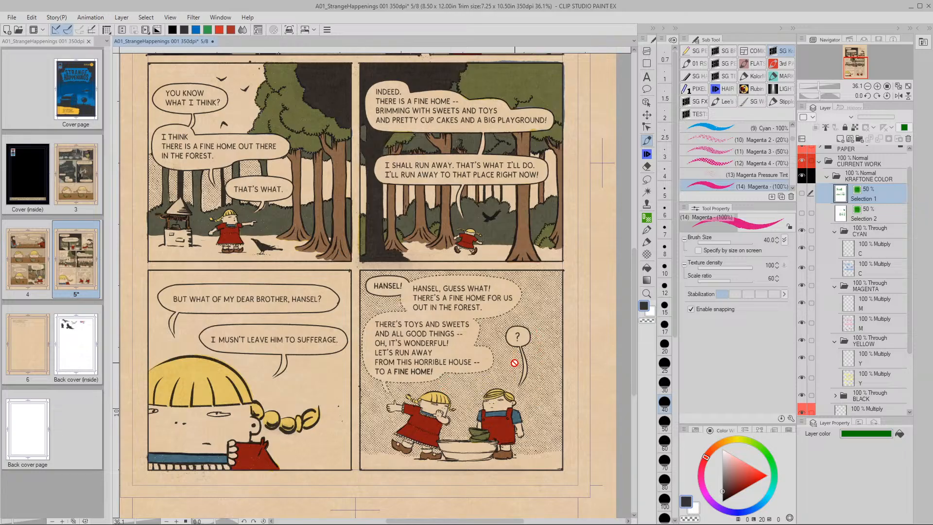
key(space)
drag(348, 277, 318, 500)
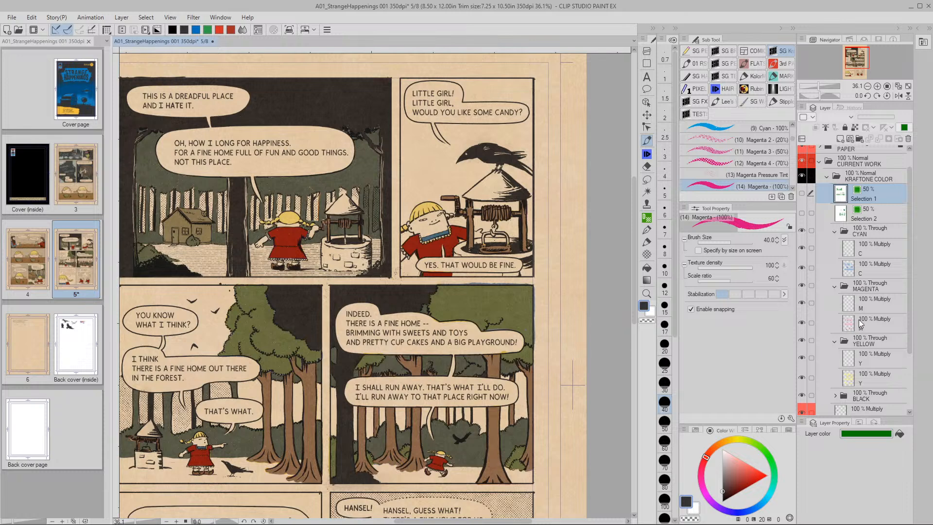
click(853, 305)
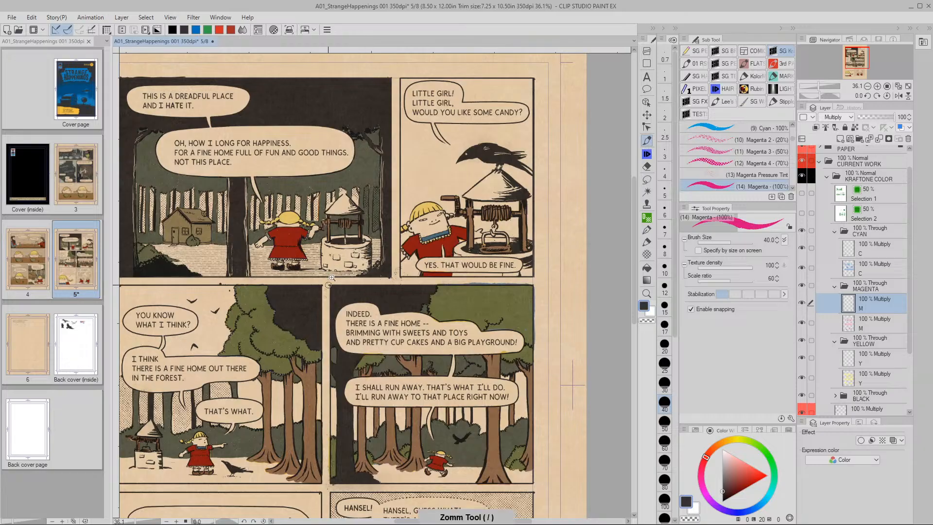
drag(328, 285, 399, 292)
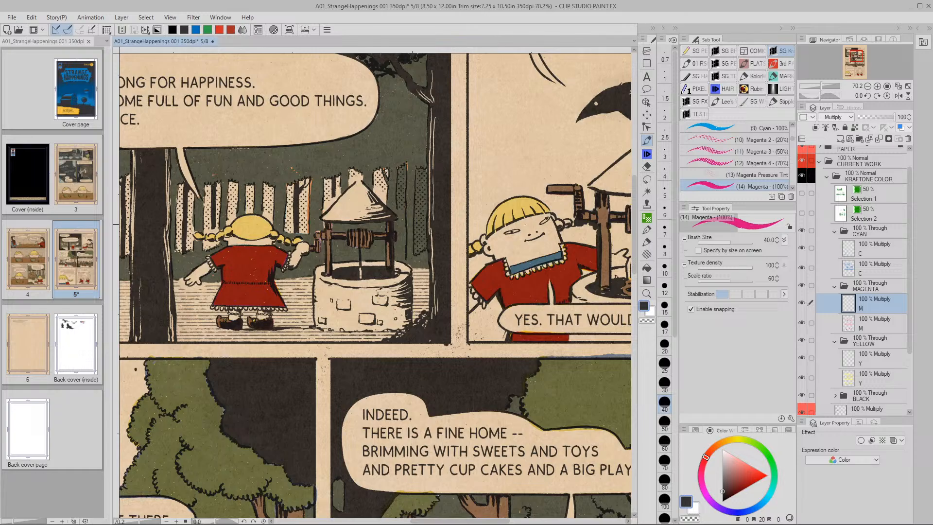
Brush magenta over the first panel well's left edge and front
mouse_move(321, 267)
mouse_down()
mouse_move(319, 324)
mouse_move(402, 324)
mouse_move(402, 266)
mouse_move(393, 281)
mouse_move(327, 282)
mouse_move(374, 302)
mouse_move(367, 282)
mouse_move(326, 286)
mouse_move(366, 290)
mouse_move(333, 267)
mouse_move(377, 258)
mouse_move(357, 264)
mouse_move(384, 263)
mouse_up()
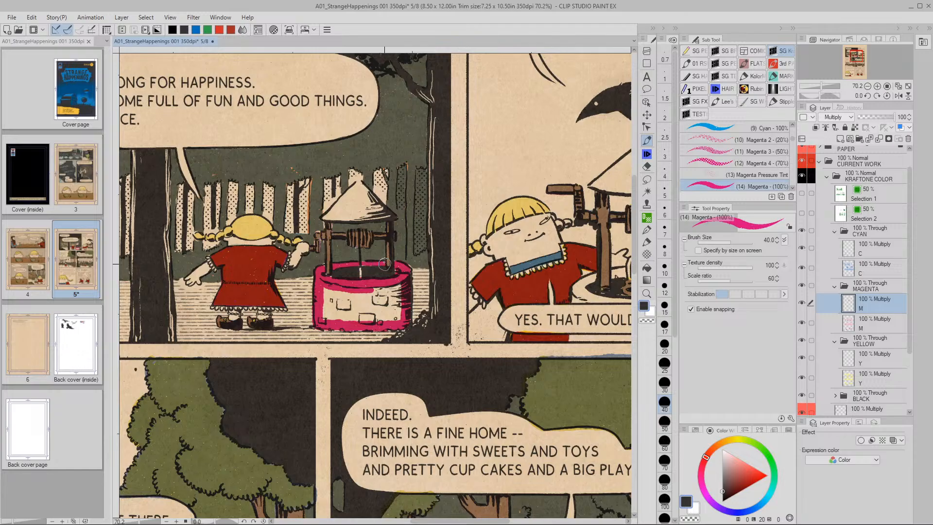
mouse_move(331, 299)
mouse_down()
mouse_move(323, 315)
mouse_move(339, 315)
mouse_move(343, 297)
mouse_move(344, 319)
mouse_move(350, 293)
mouse_move(352, 319)
mouse_move(370, 292)
mouse_move(370, 320)
mouse_move(382, 291)
mouse_move(389, 317)
mouse_move(399, 297)
mouse_up()
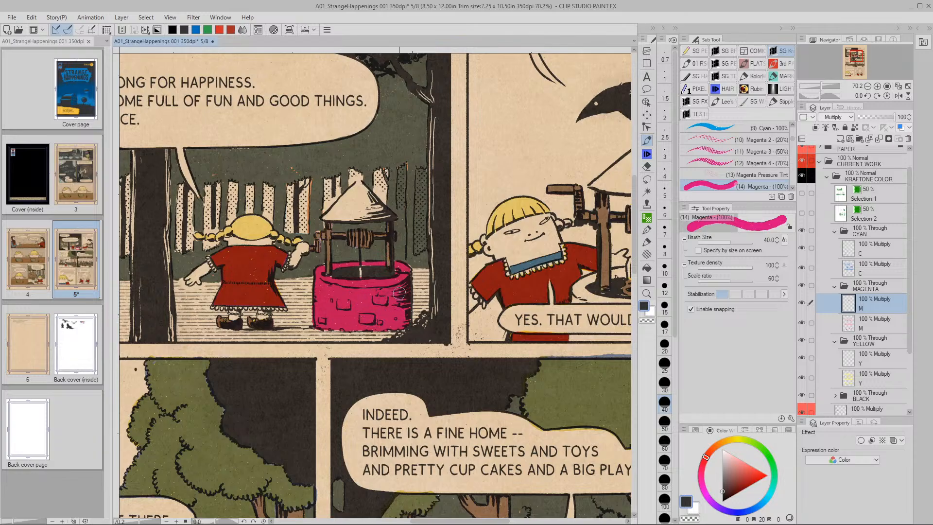
drag(566, 291, 333, 300)
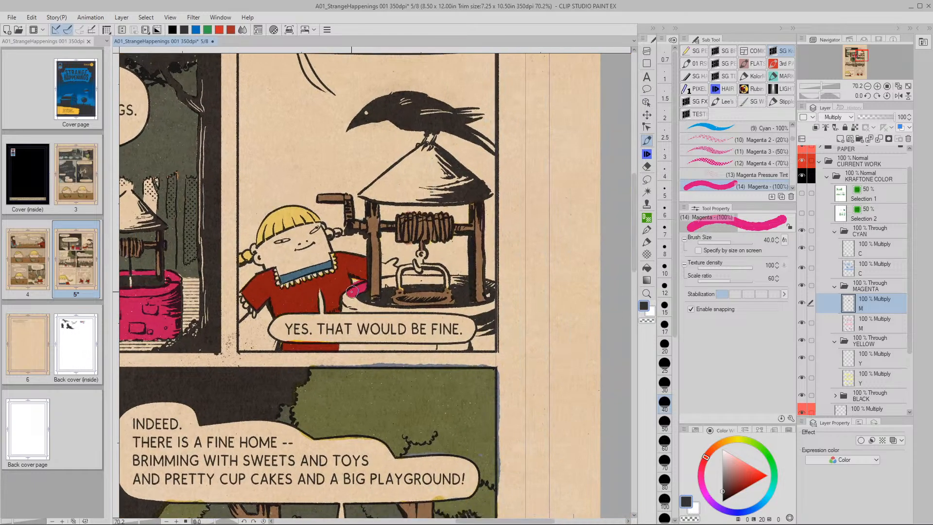
Undo the stray stroke and paint the second-panel well's base, rim and back edge magenta
key(ctrl+z)
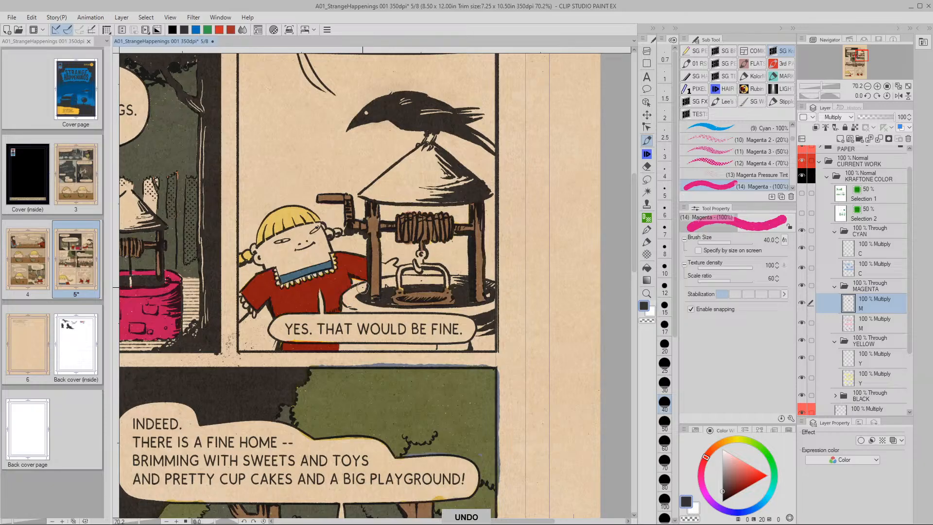
mouse_move(353, 291)
mouse_down()
mouse_move(383, 292)
mouse_move(363, 309)
mouse_up()
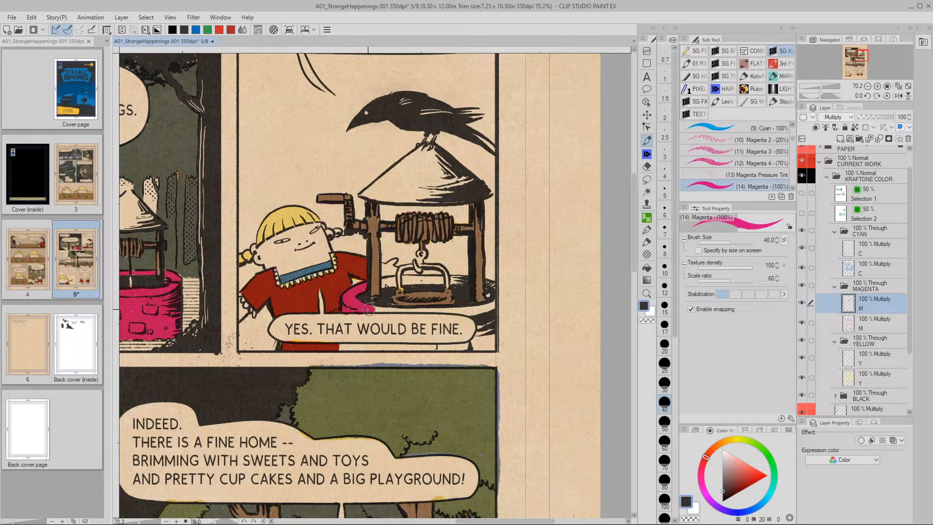
mouse_move(366, 310)
mouse_down()
mouse_move(467, 312)
mouse_move(479, 323)
mouse_move(475, 346)
mouse_up()
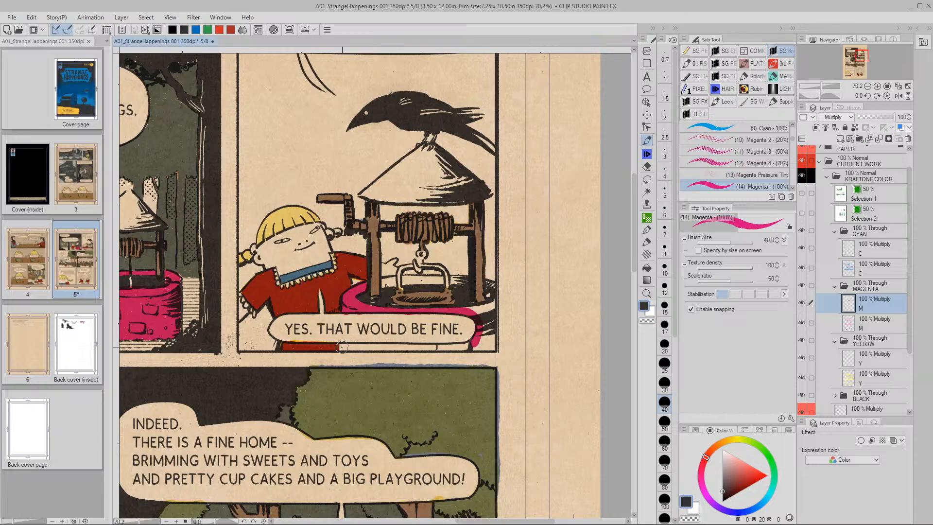
mouse_move(341, 346)
mouse_down()
mouse_move(491, 346)
mouse_move(352, 348)
mouse_up()
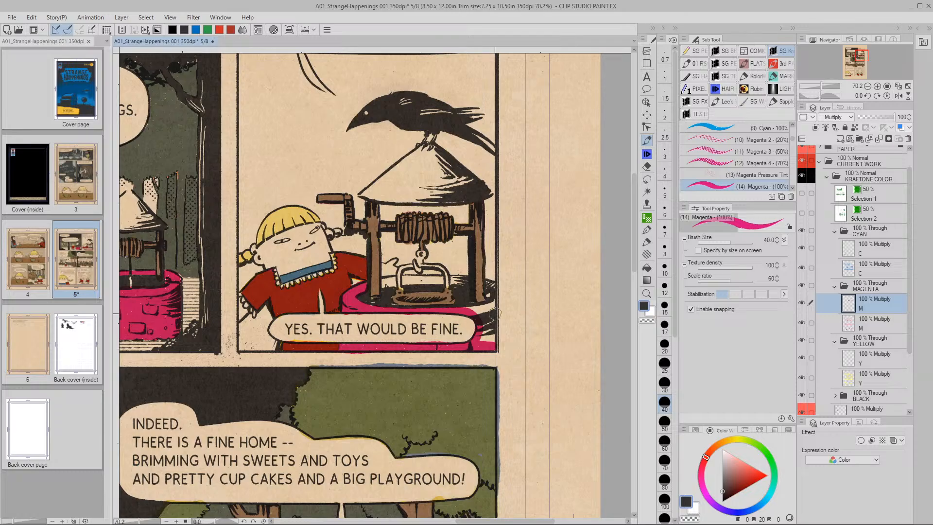
mouse_move(466, 309)
mouse_down()
mouse_move(489, 283)
mouse_move(491, 325)
mouse_move(477, 313)
mouse_move(482, 341)
mouse_move(481, 280)
mouse_up()
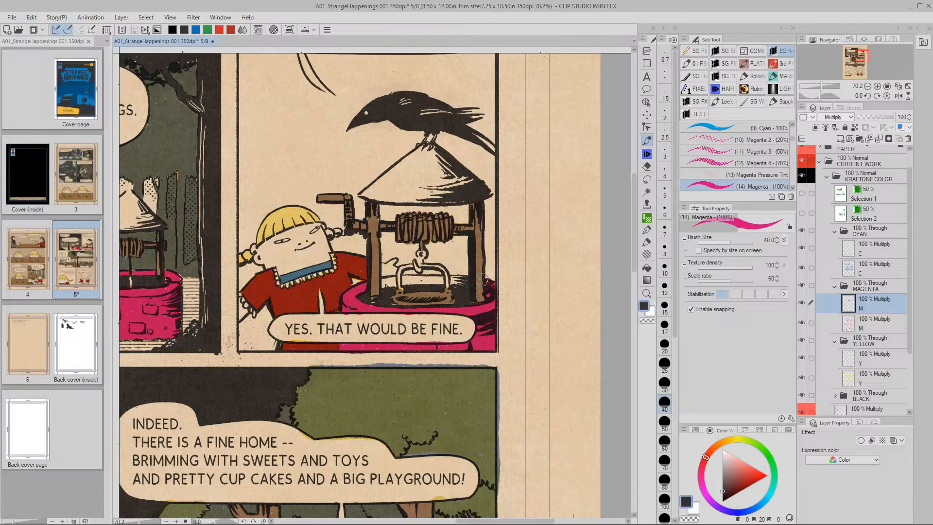
click(456, 280)
mouse_move(445, 278)
mouse_down()
mouse_move(382, 283)
mouse_move(389, 280)
mouse_up()
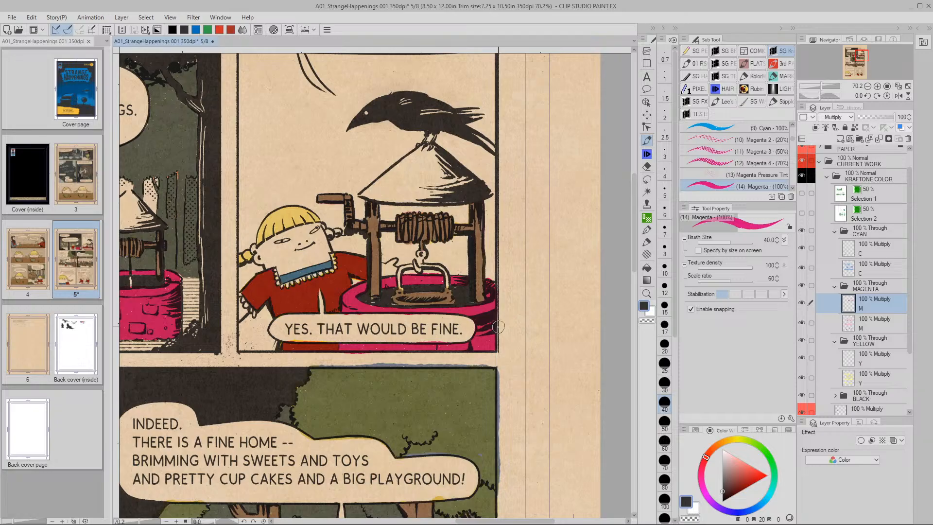
scroll(509, 348, down, 3)
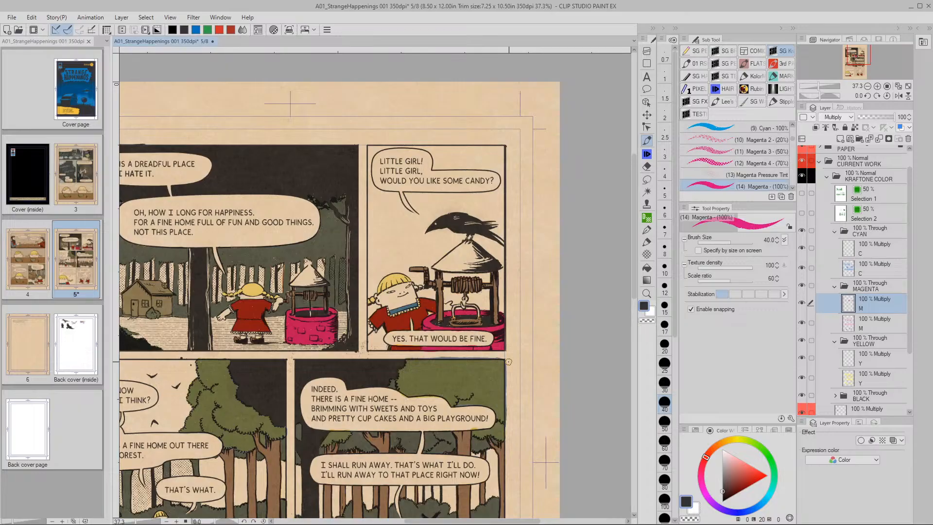
Set the M layer's Saturation to -70 and Luminosity to 50
key(ctrl+u)
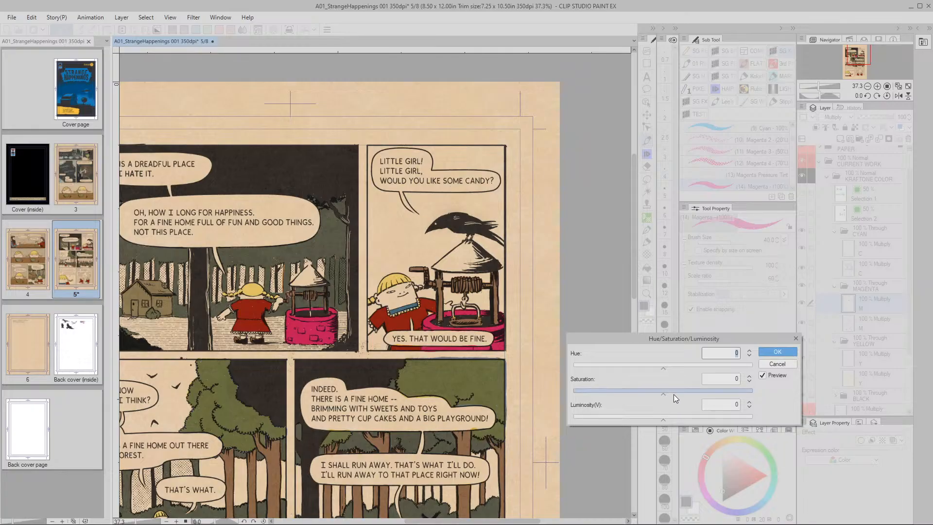
drag(664, 419, 704, 420)
click(749, 407)
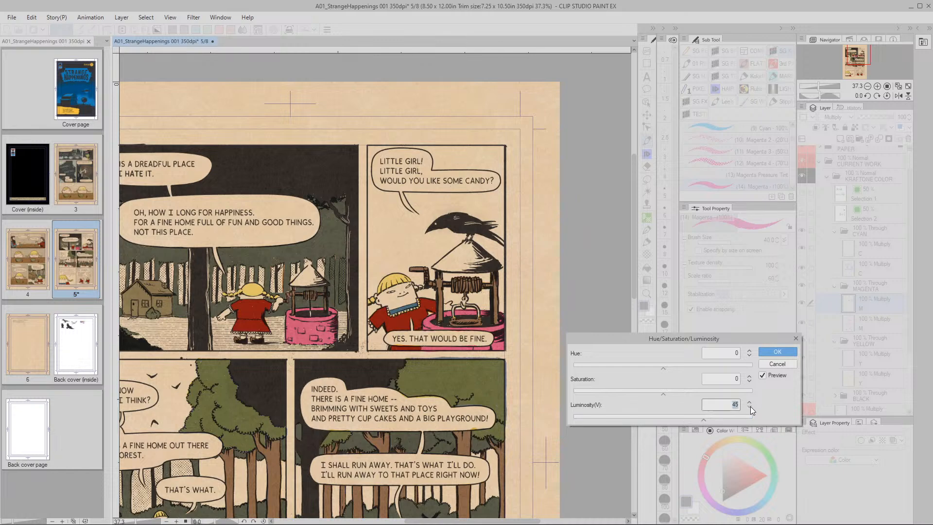
drag(663, 395, 647, 395)
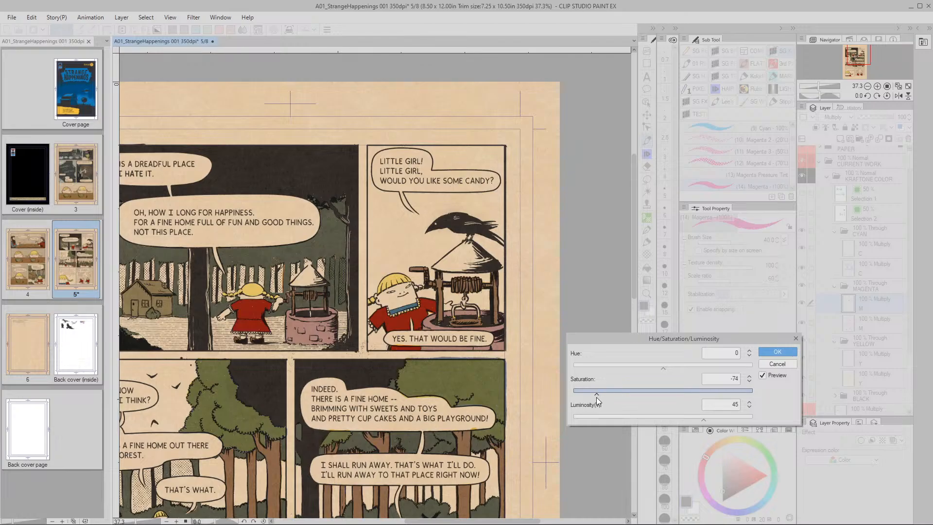
drag(599, 397, 602, 397)
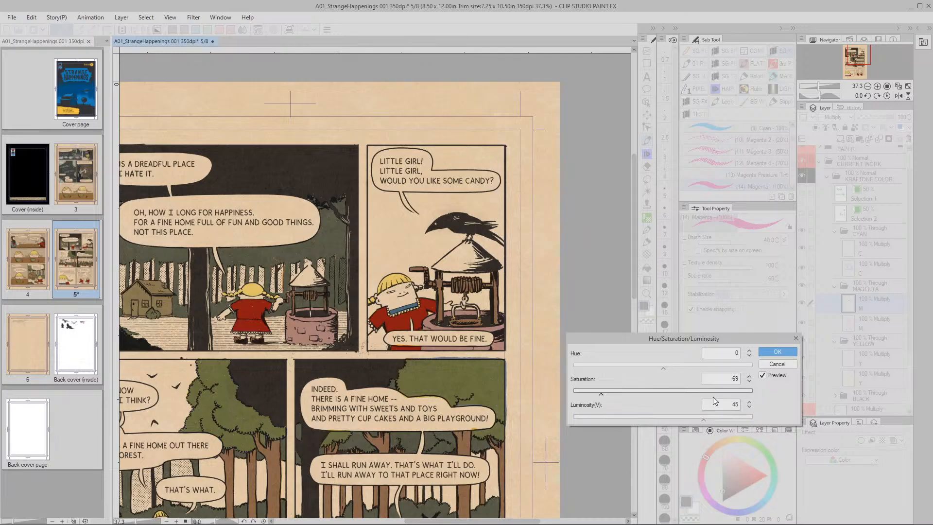
drag(704, 421, 706, 419)
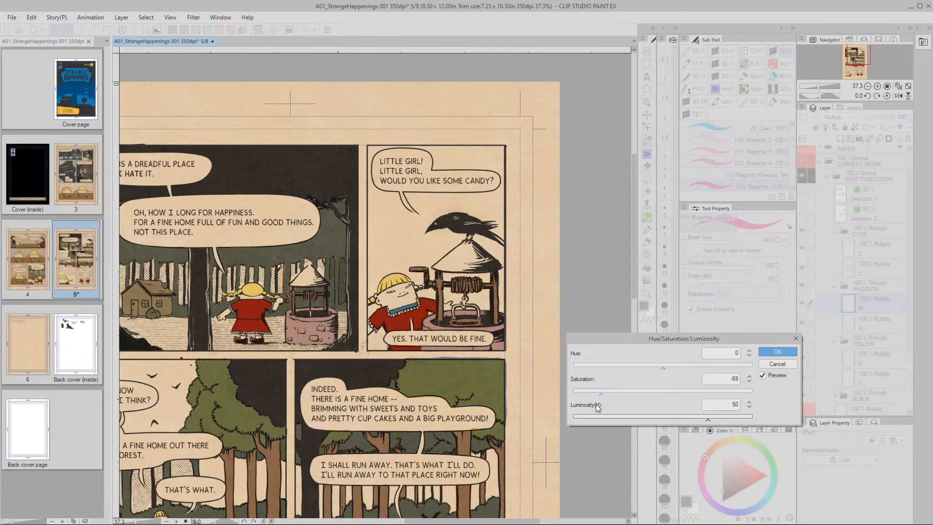
click(748, 378)
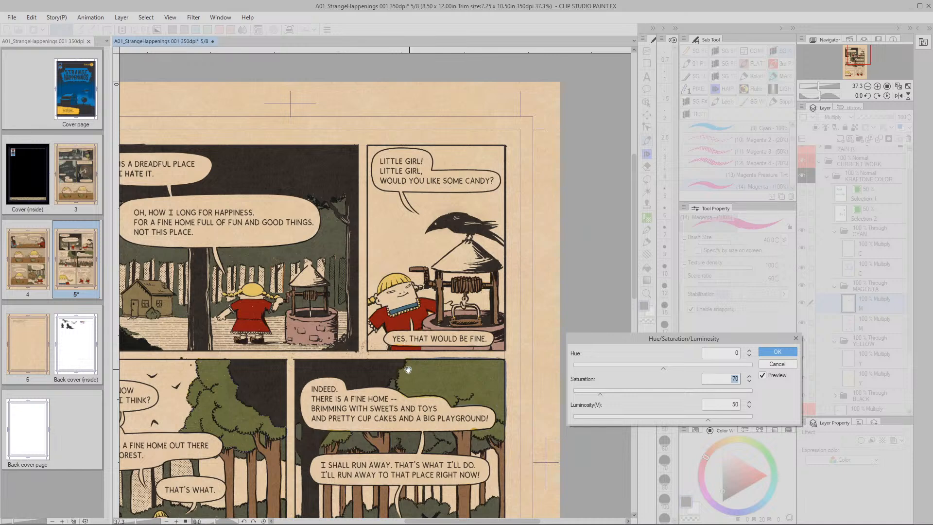
click(768, 356)
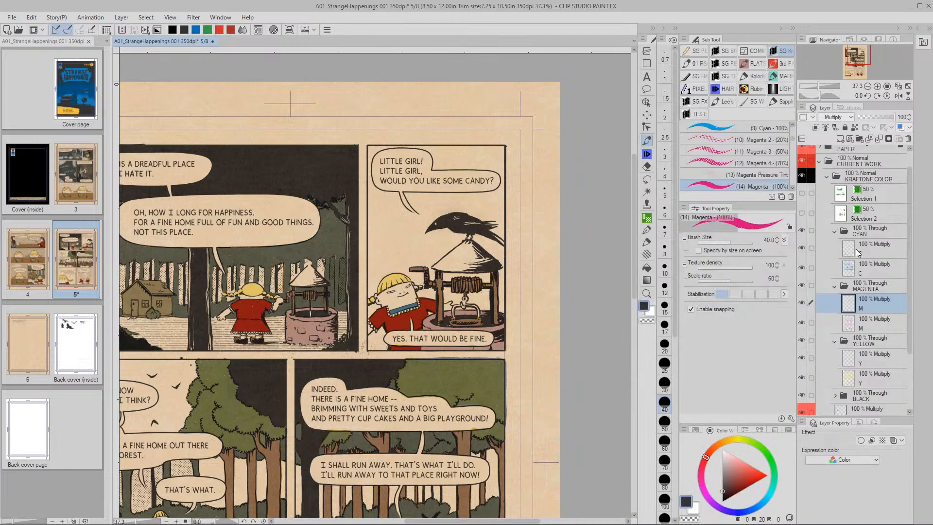
Select the C layer, zoom to the left well, and switch to the Cyan 100% brush
click(855, 253)
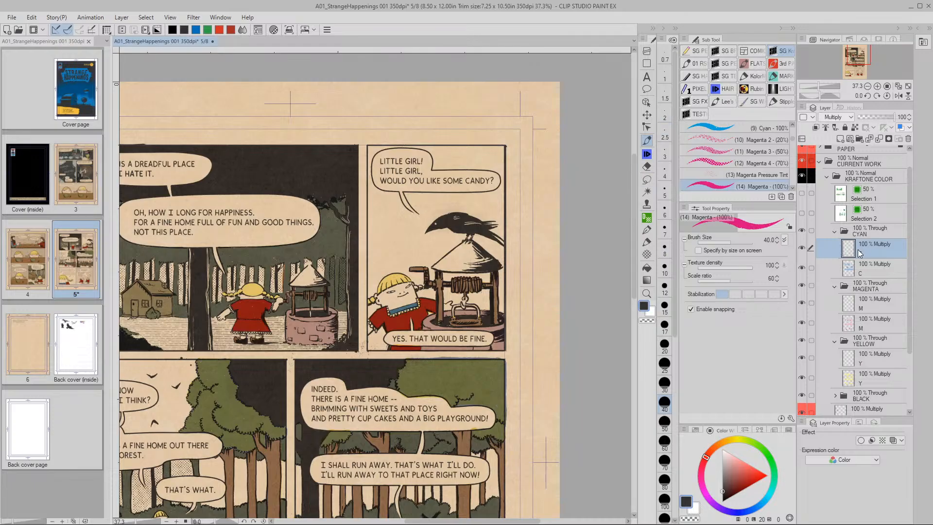
click(803, 248)
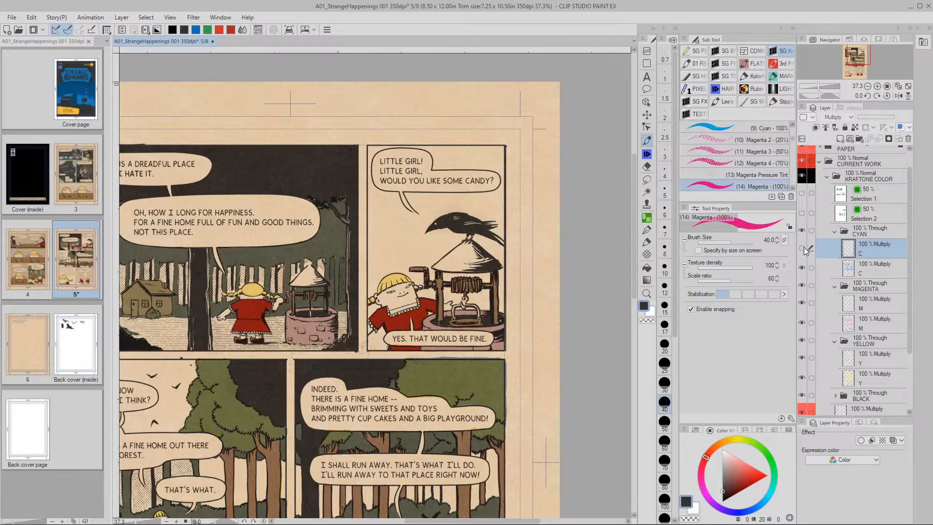
click(803, 248)
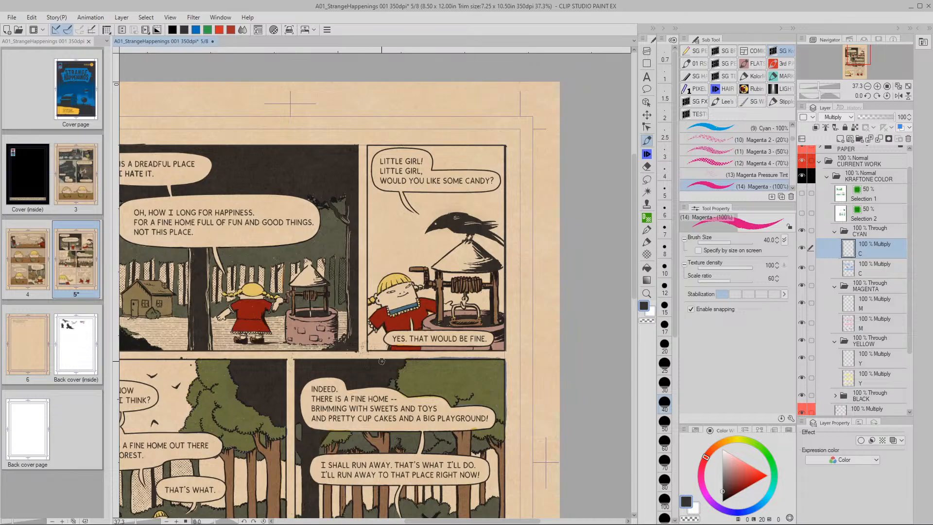
key(slash)
click(416, 333)
drag(433, 336, 460, 336)
key(space)
drag(300, 319, 499, 343)
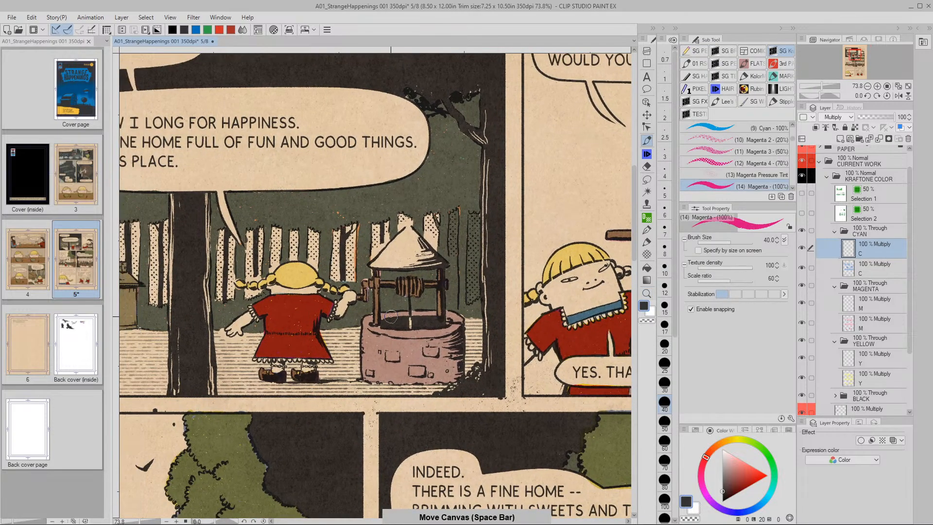
click(429, 313)
key(ctrl+z)
click(709, 128)
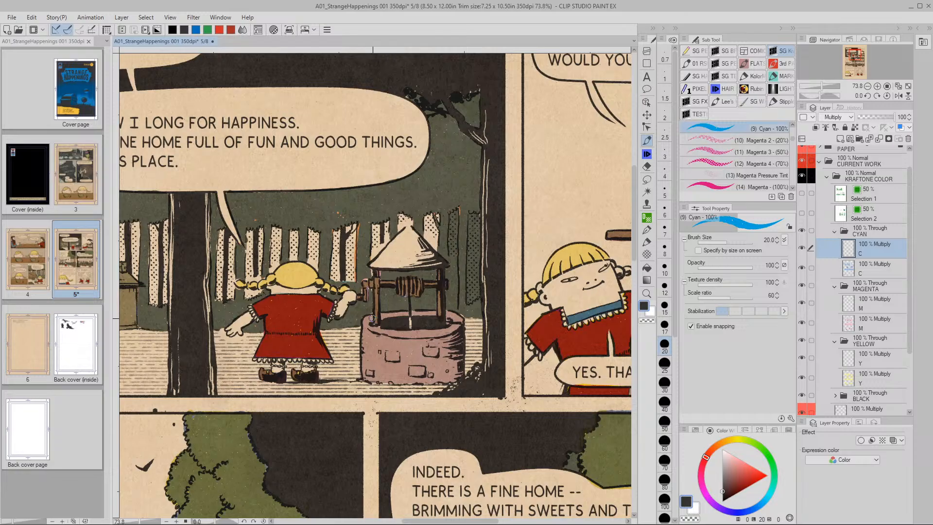
Paint the left well cyan, enlarging the brush to 60 for its body
mouse_move(368, 319)
mouse_down()
mouse_move(365, 378)
mouse_move(369, 323)
mouse_up()
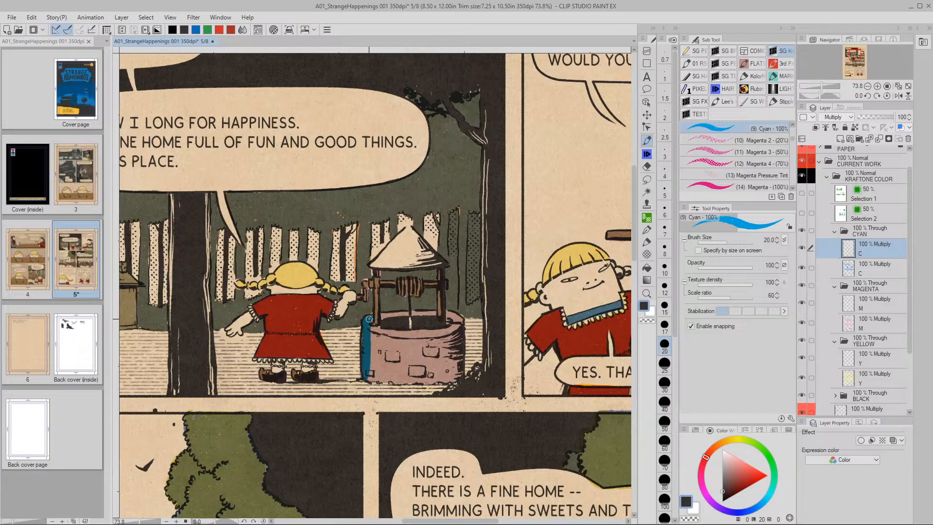
mouse_move(385, 315)
mouse_down()
mouse_move(434, 313)
mouse_move(382, 318)
mouse_move(463, 314)
mouse_move(448, 311)
mouse_move(460, 323)
mouse_move(440, 335)
mouse_move(371, 331)
mouse_move(430, 333)
mouse_move(388, 333)
mouse_move(397, 323)
mouse_move(436, 334)
mouse_move(375, 328)
mouse_move(369, 374)
mouse_move(389, 382)
mouse_move(457, 381)
mouse_move(448, 325)
mouse_up()
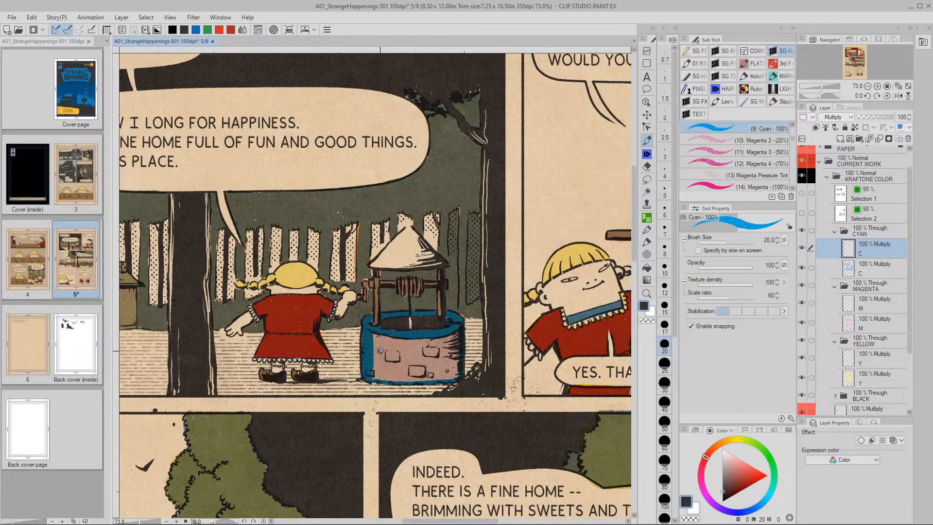
key(bracketright)
key(bracketright)
key(bracketright)
key(bracketright)
key(bracketright)
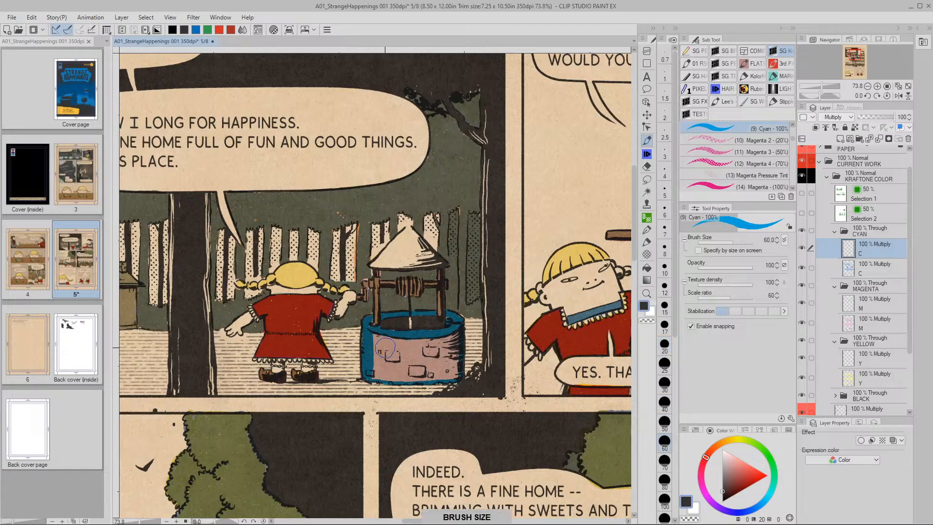
mouse_move(386, 348)
mouse_down()
mouse_move(372, 343)
mouse_move(446, 341)
mouse_move(449, 376)
mouse_move(378, 370)
mouse_move(379, 355)
mouse_move(437, 358)
mouse_move(446, 349)
mouse_move(214, 341)
mouse_up()
Paint the second well's rim and the area around the FINE. bubble cyan at brush sizes 30 and 17.5
drag(410, 340, 351, 340)
key(bracketleft)
key(bracketleft)
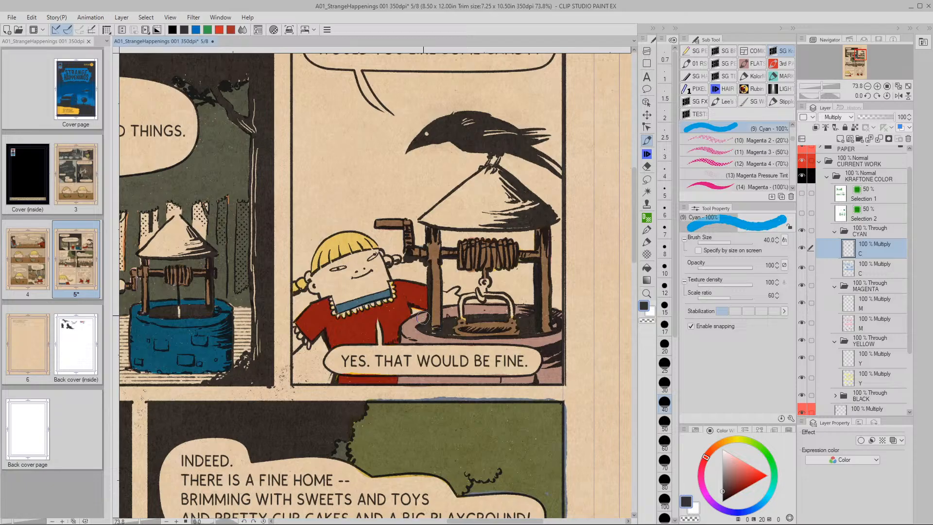
key(bracketleft)
mouse_move(424, 316)
mouse_down()
mouse_move(403, 329)
mouse_move(404, 341)
mouse_move(435, 341)
mouse_move(412, 325)
mouse_up()
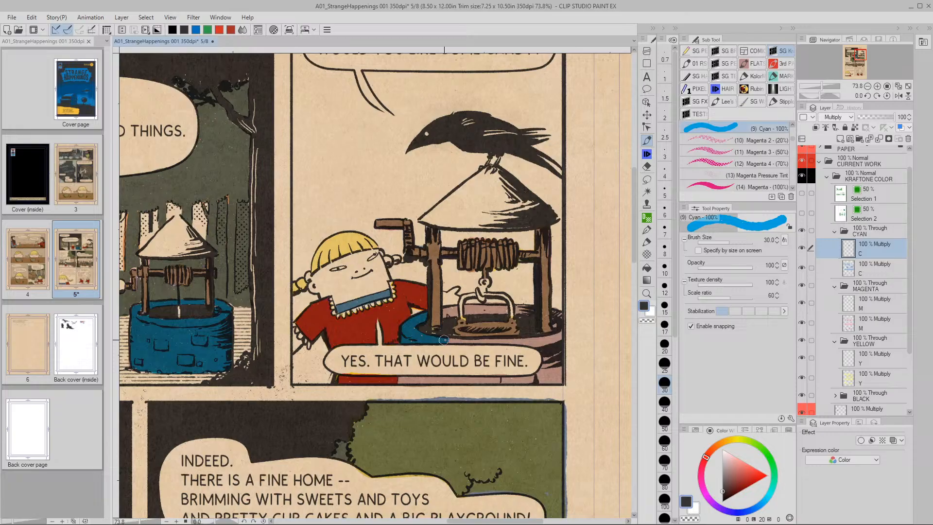
key([)
key([)
key([)
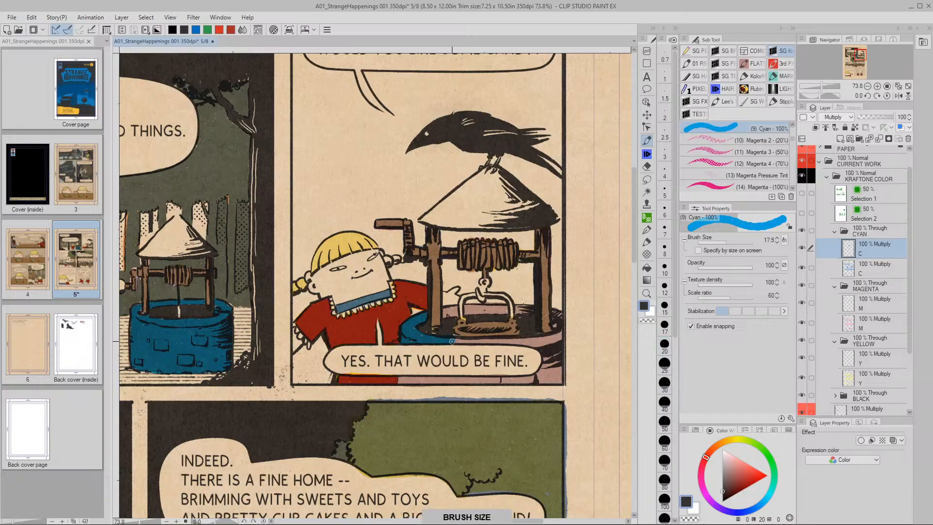
mouse_move(460, 342)
mouse_down()
mouse_move(538, 341)
mouse_move(554, 337)
mouse_move(522, 341)
mouse_move(557, 314)
mouse_up()
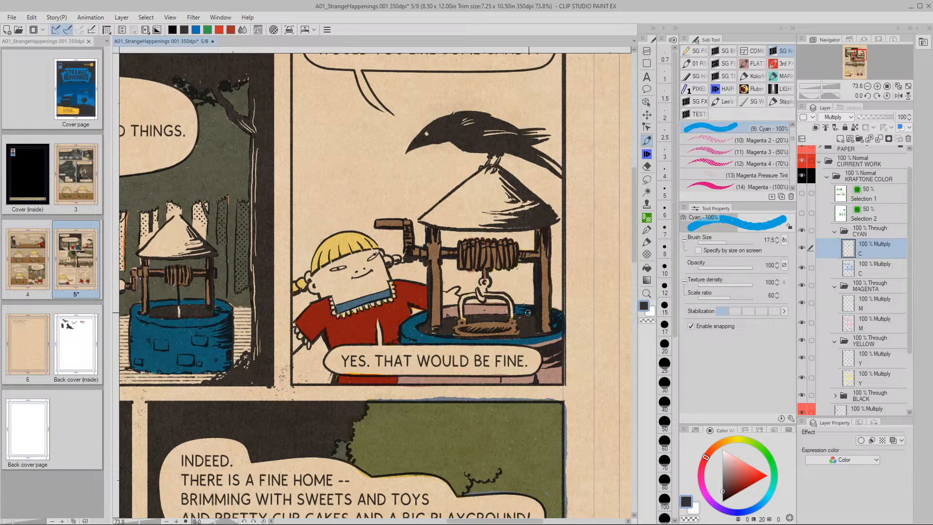
mouse_move(503, 307)
mouse_down()
mouse_move(466, 311)
mouse_move(507, 313)
mouse_move(456, 313)
mouse_up()
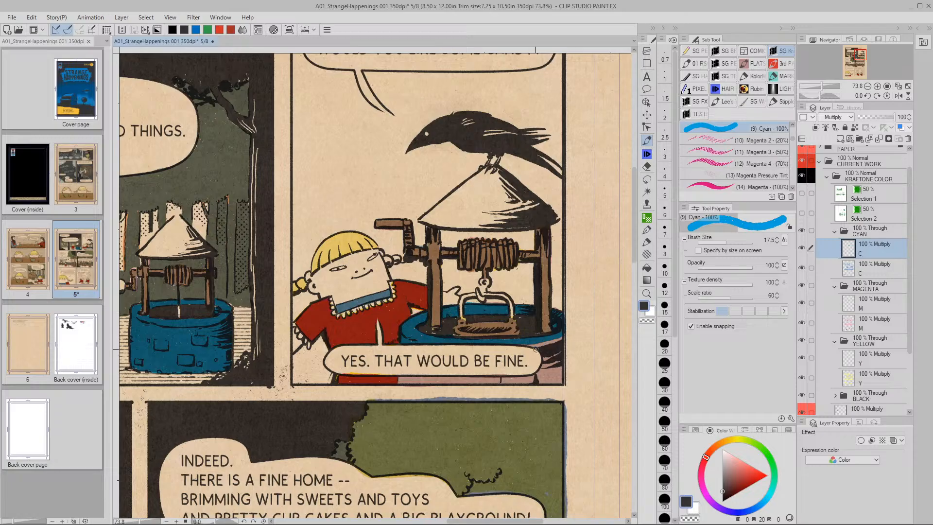
drag(536, 347, 538, 375)
key(ctrl+z)
mouse_move(538, 348)
mouse_down()
mouse_move(549, 382)
mouse_move(561, 344)
mouse_move(539, 345)
mouse_move(554, 340)
mouse_move(542, 374)
mouse_move(554, 355)
mouse_move(546, 374)
mouse_move(557, 369)
mouse_move(560, 377)
mouse_up()
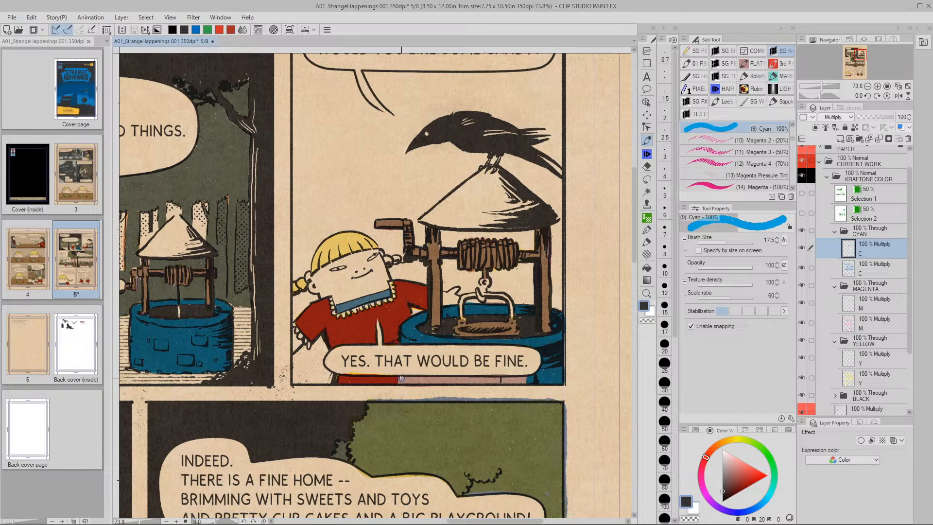
mouse_move(415, 378)
mouse_down()
mouse_move(527, 379)
mouse_move(407, 383)
mouse_up()
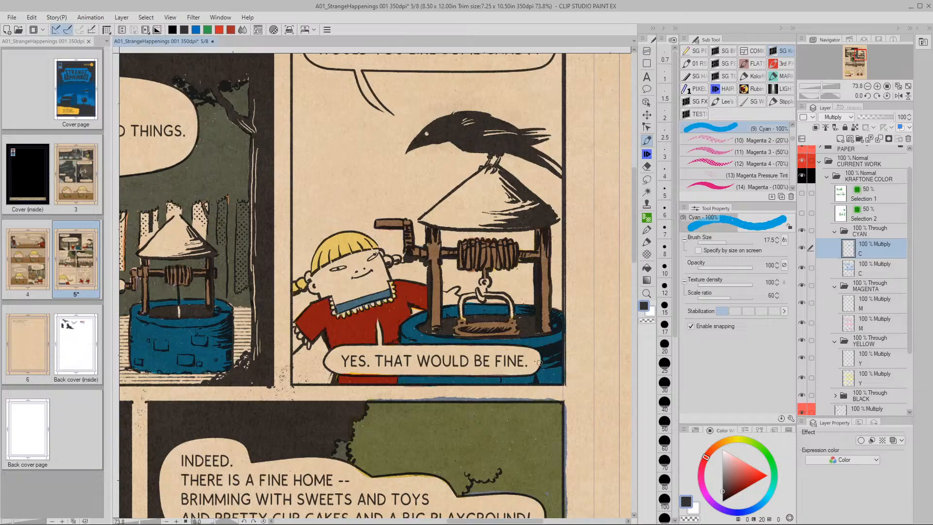
scroll(534, 383, down, 5)
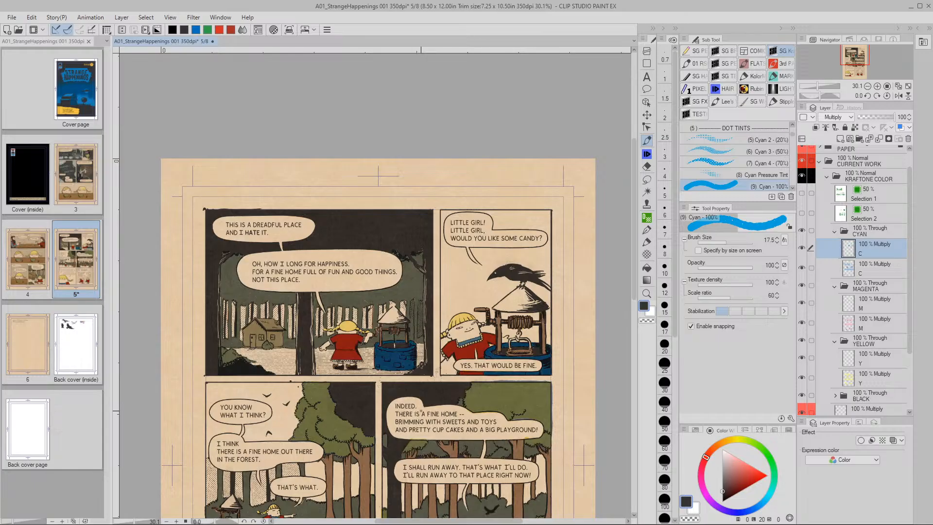
Lighten the cyan layer to Luminosity 80 via Hue/Saturation/Luminosity, paling both wells to grey-blue
key(ctrl+u)
click(737, 404)
text(0)
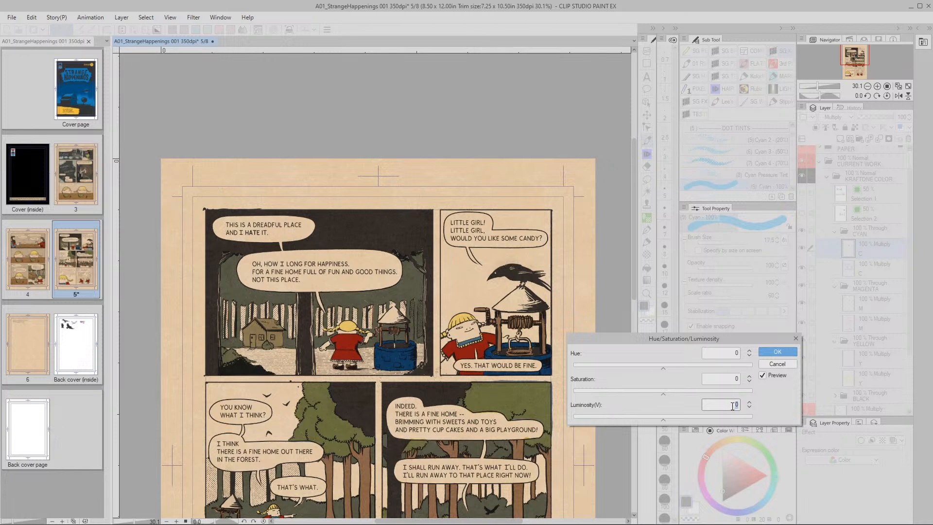
click(664, 418)
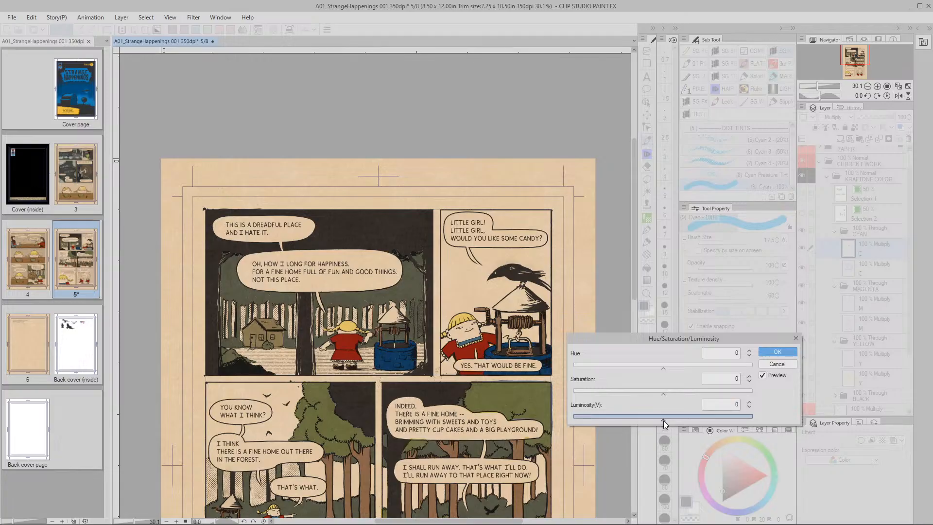
drag(691, 420, 728, 420)
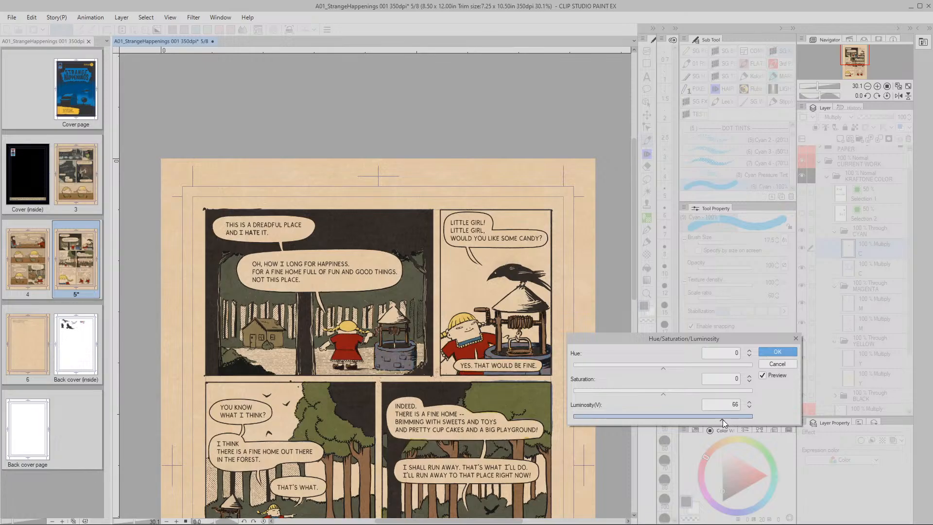
drag(734, 419, 735, 419)
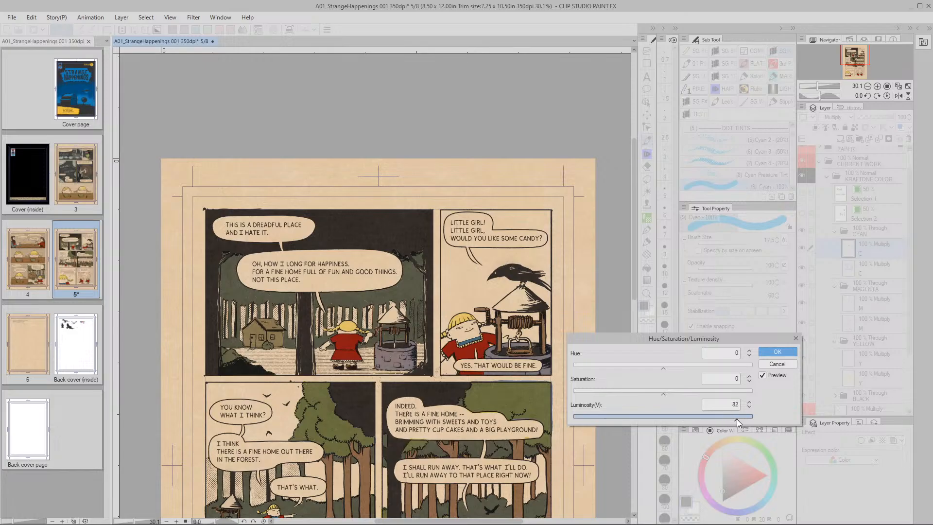
click(749, 408)
click(750, 407)
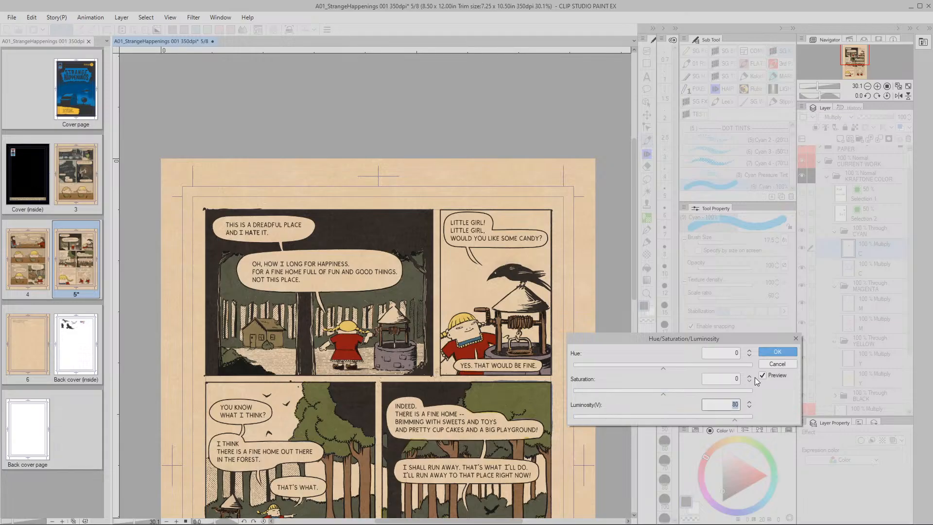
click(779, 355)
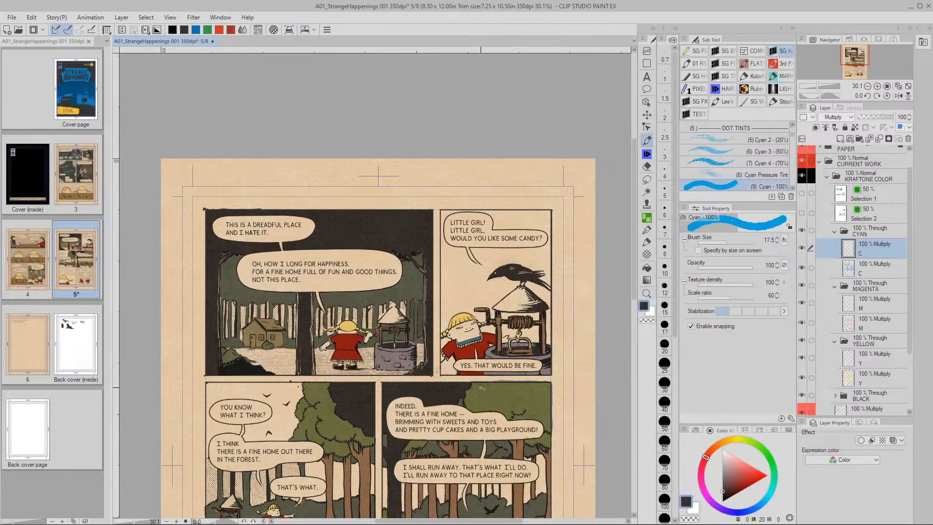
Switch to the Y layer, undo the stray cyan mark on the rim, and choose the Yellow 100% brush
click(852, 358)
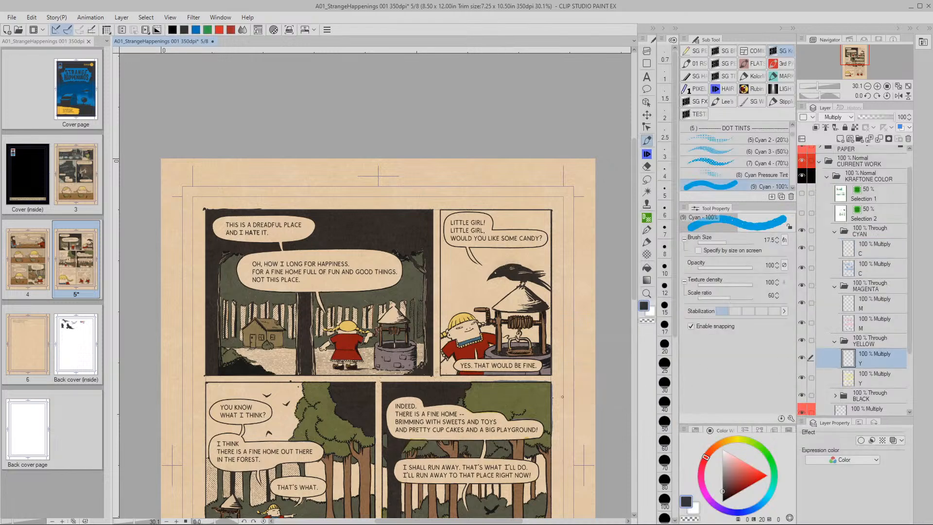
drag(537, 355, 564, 359)
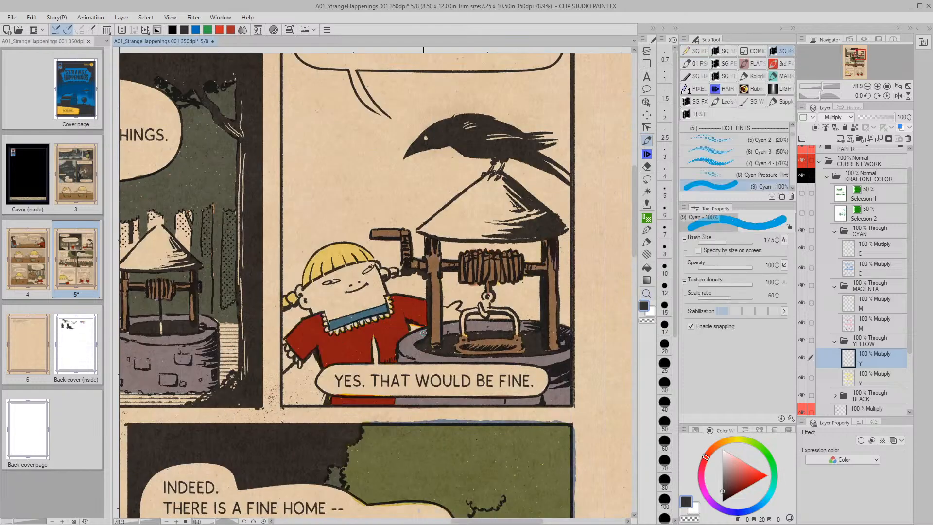
key(ctrl+z)
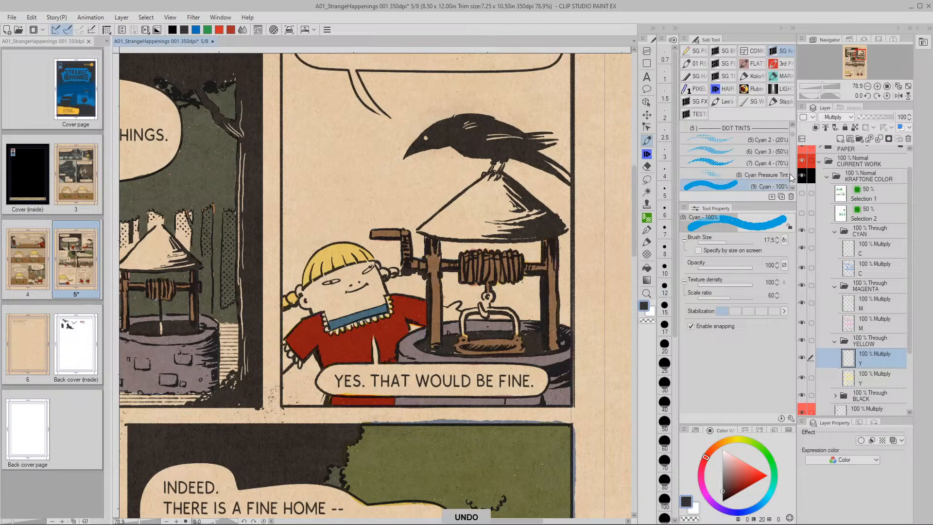
scroll(792, 136, down, 5)
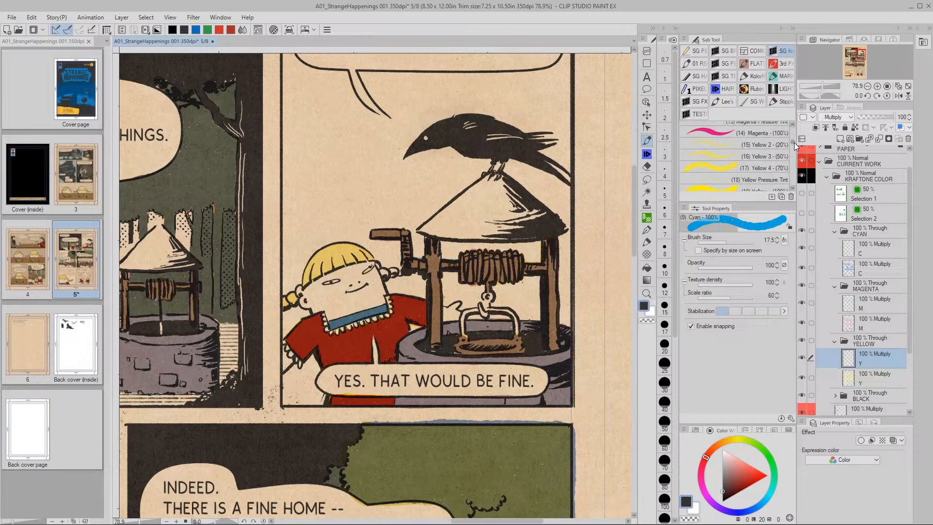
scroll(794, 139, down, 5)
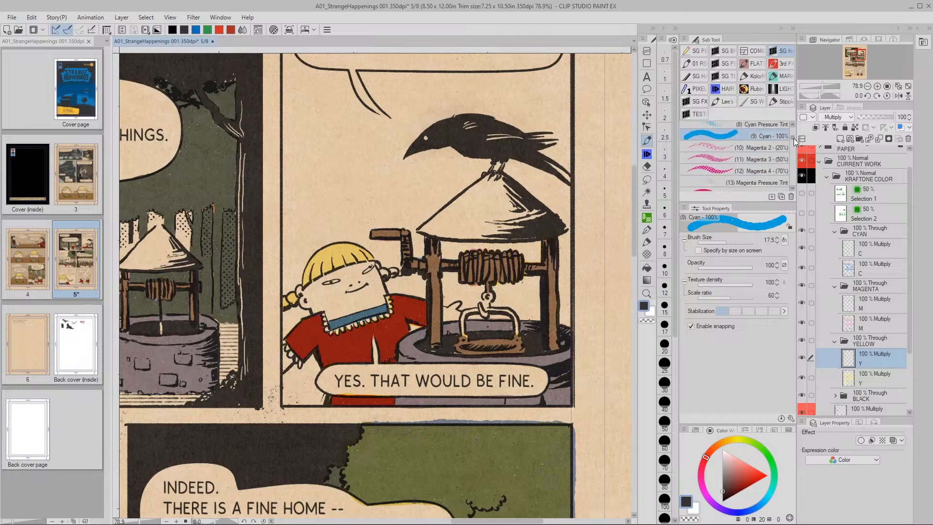
scroll(794, 144, down, 2)
click(714, 150)
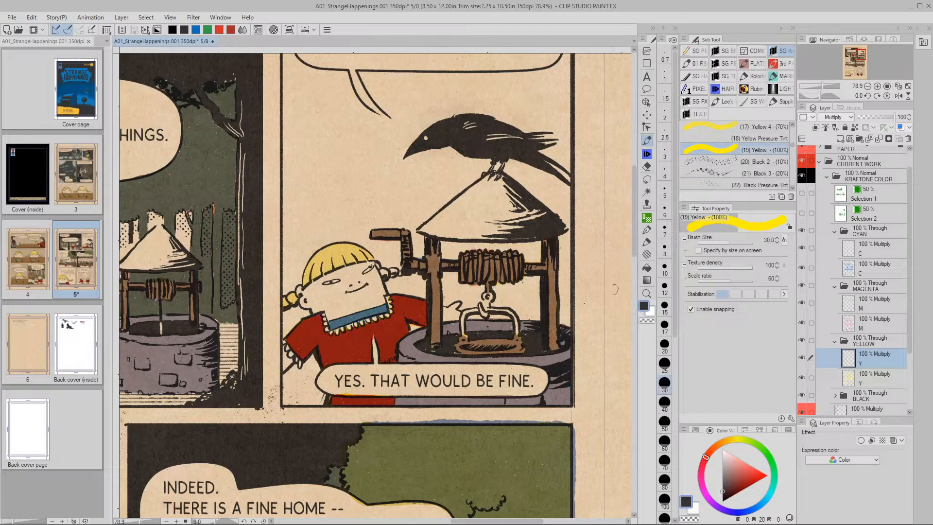
Paint yellow over the right well, its rim and the bucket
mouse_move(423, 334)
mouse_down()
mouse_move(421, 333)
mouse_move(403, 347)
mouse_move(405, 357)
mouse_move(517, 352)
mouse_move(525, 358)
mouse_move(508, 359)
mouse_move(539, 360)
mouse_move(552, 383)
mouse_move(532, 401)
mouse_move(394, 399)
mouse_up()
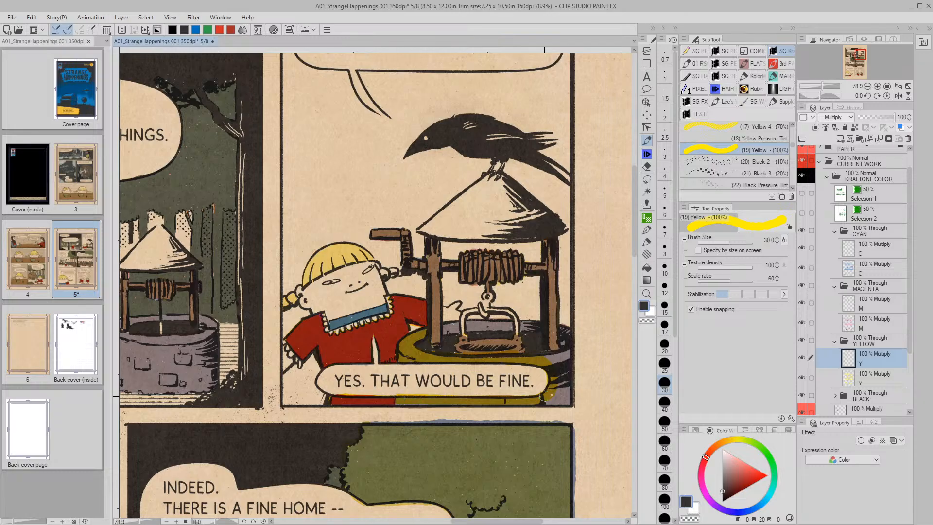
mouse_move(563, 347)
mouse_down()
mouse_move(568, 381)
mouse_move(557, 354)
mouse_move(560, 396)
mouse_move(561, 368)
mouse_move(546, 400)
mouse_move(567, 397)
mouse_up()
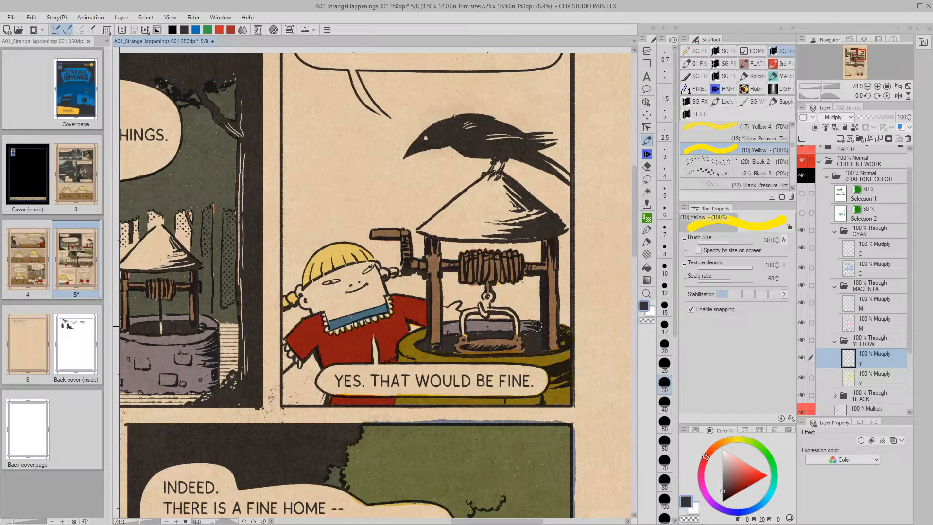
drag(510, 325, 470, 324)
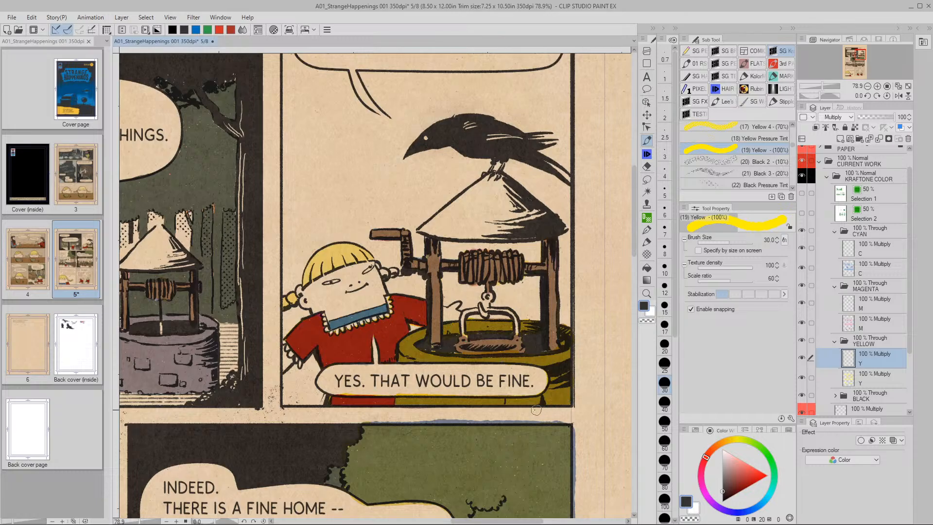
Paint yellow down the left panel well's side and along its inner rim
key(space)
mouse_move(449, 413)
mouse_down()
mouse_move(506, 385)
mouse_move(506, 394)
mouse_up()
scroll(584, 352, down, 3)
key(space)
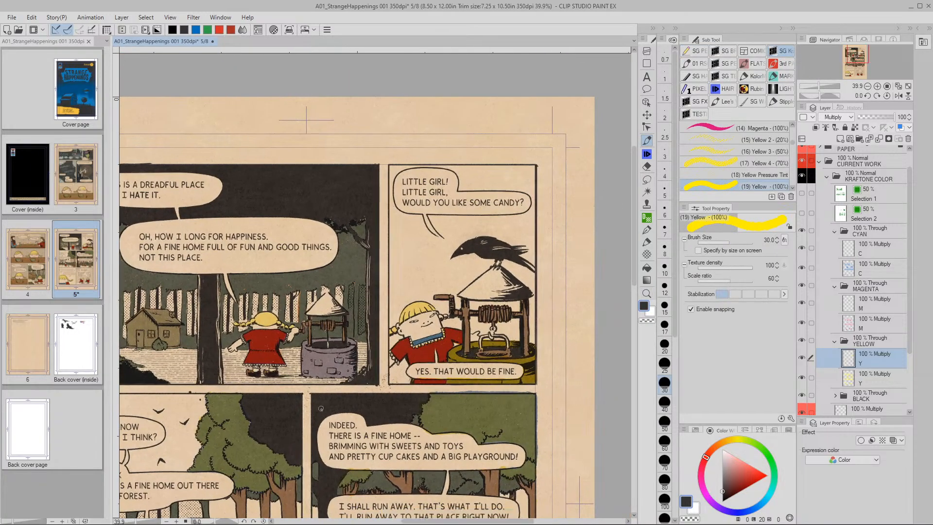
key(ctrl+space)
mouse_move(345, 386)
mouse_down()
mouse_move(382, 384)
mouse_move(375, 371)
mouse_move(389, 361)
mouse_move(271, 432)
mouse_move(292, 412)
mouse_move(420, 389)
mouse_up()
mouse_move(299, 344)
mouse_down()
mouse_move(297, 405)
mouse_move(393, 409)
mouse_move(391, 340)
mouse_move(392, 356)
mouse_move(306, 358)
mouse_move(306, 391)
mouse_move(316, 367)
mouse_move(319, 403)
mouse_move(332, 366)
mouse_move(344, 405)
mouse_move(364, 364)
mouse_move(354, 401)
mouse_move(345, 367)
mouse_move(375, 370)
mouse_move(365, 398)
mouse_move(391, 393)
mouse_up()
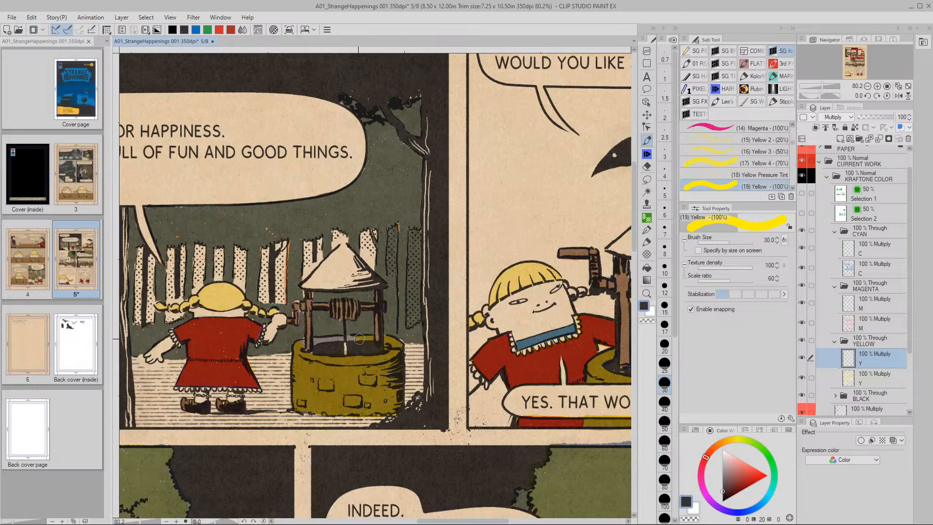
drag(347, 342, 300, 343)
key(/)
mouse_move(516, 405)
mouse_down()
mouse_move(553, 396)
mouse_move(346, 310)
mouse_up()
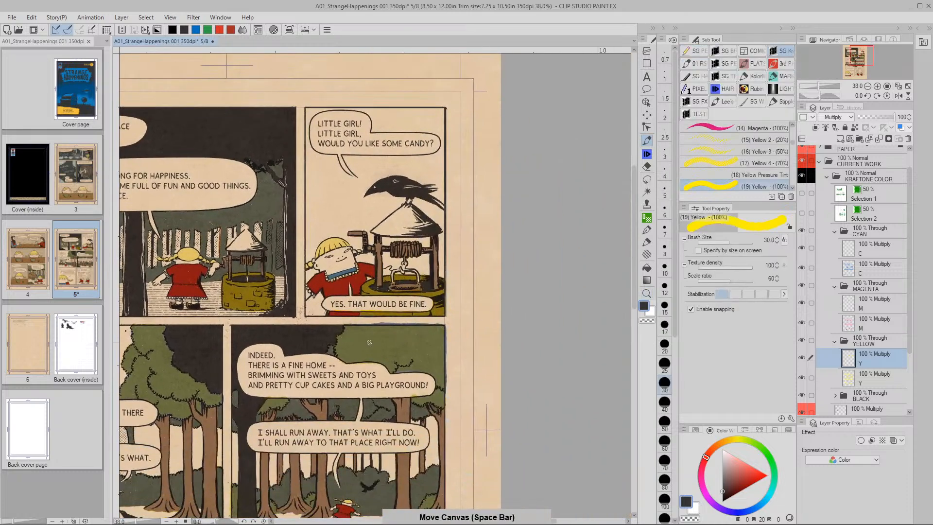
Raise the yellow layer's Luminosity to about 74, softening both wells toward grey stone
key(ctrl+u)
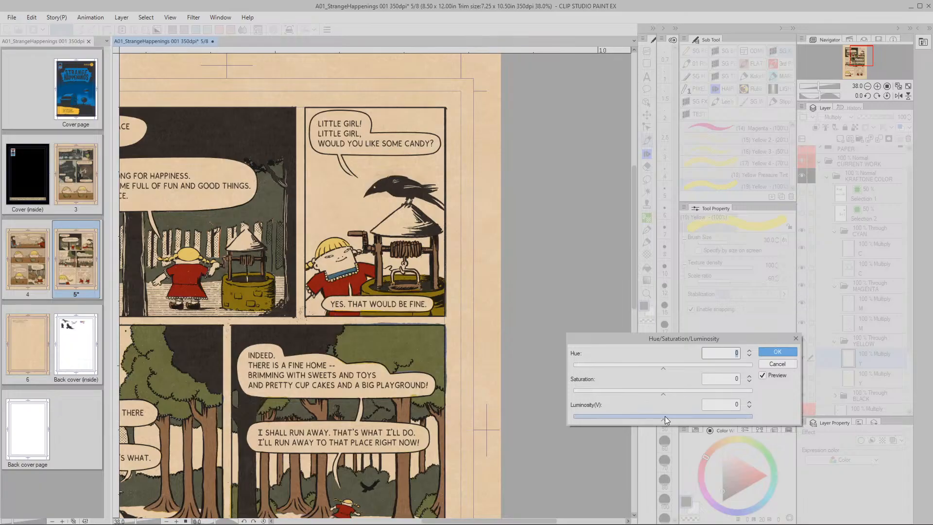
drag(665, 419, 688, 421)
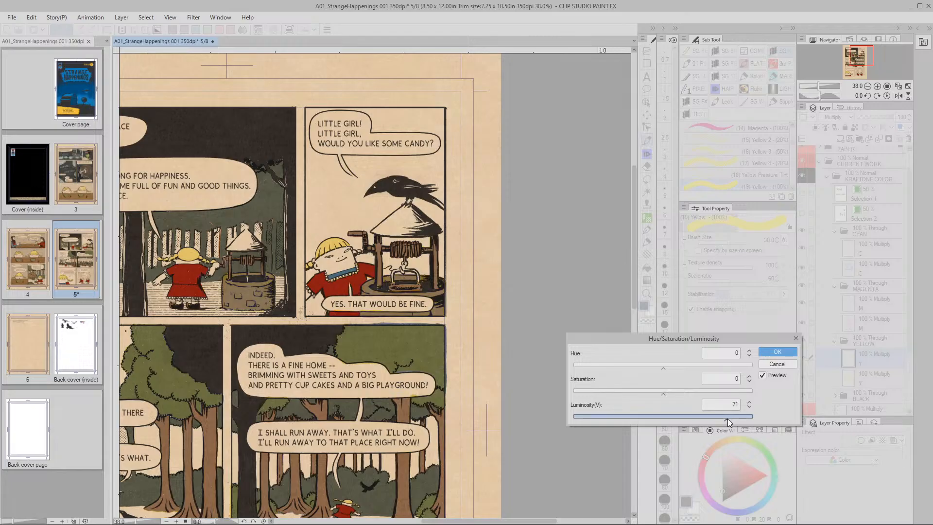
click(749, 403)
click(750, 402)
click(749, 402)
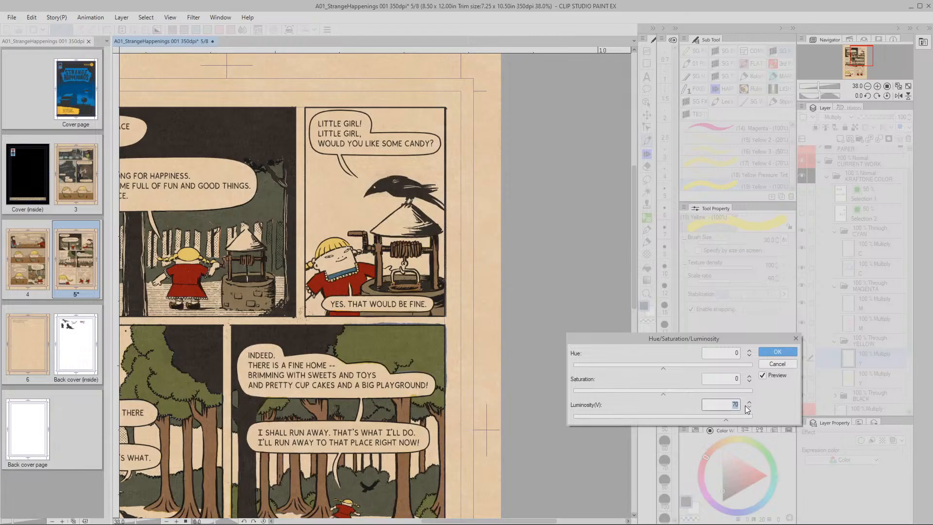
click(778, 351)
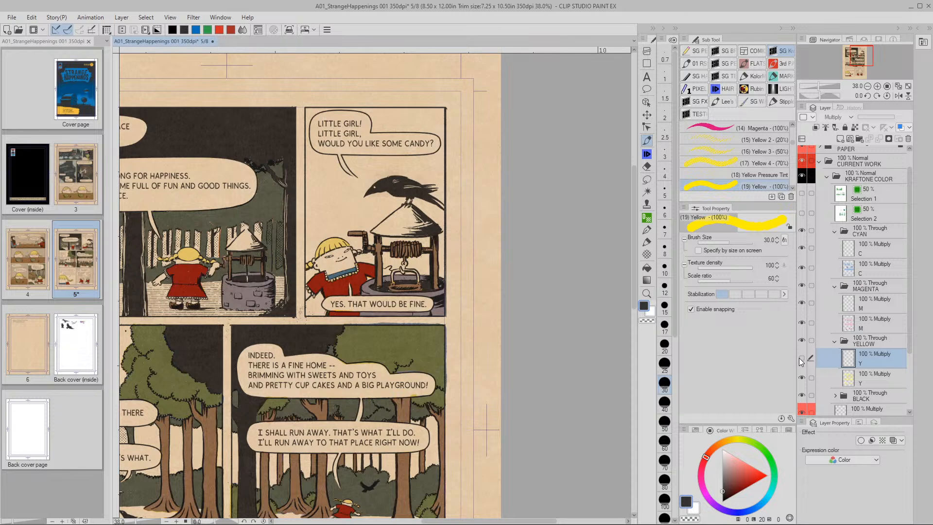
click(802, 359)
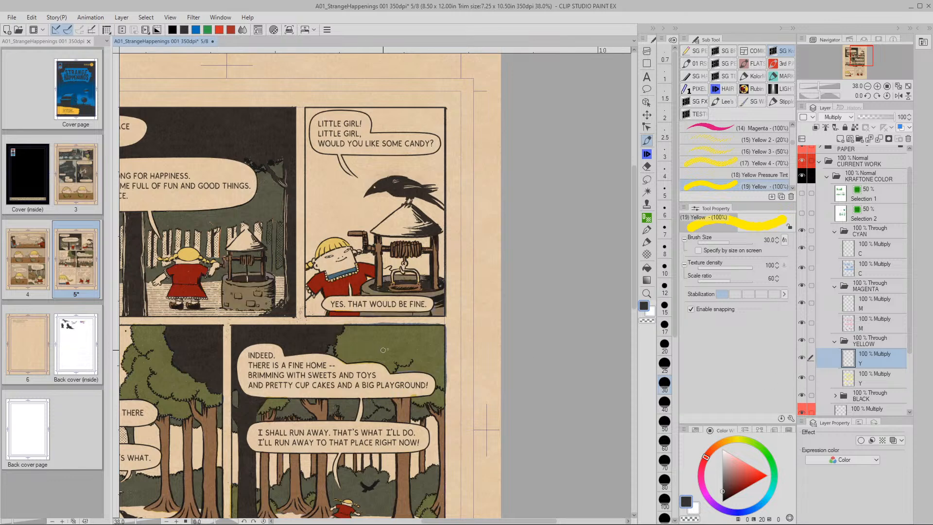
drag(330, 347, 301, 347)
drag(282, 305, 361, 337)
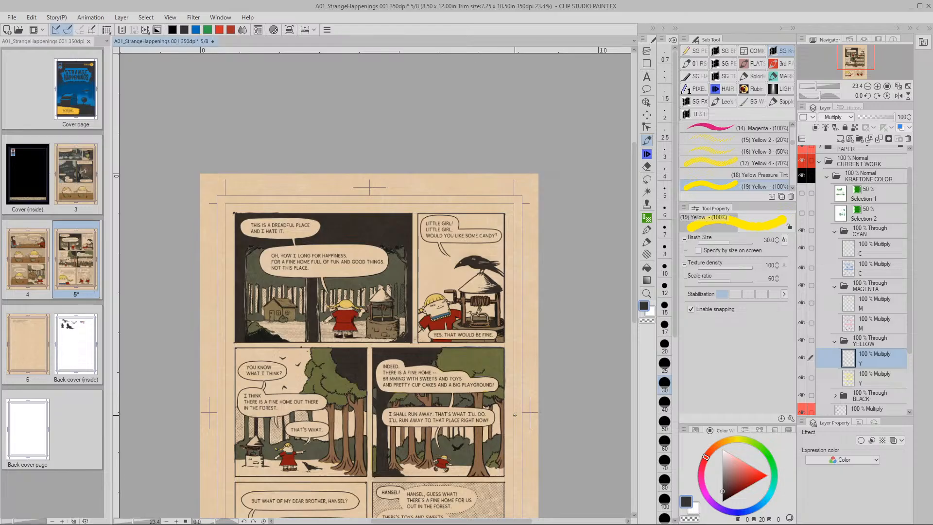
key(space)
drag(510, 367, 491, 349)
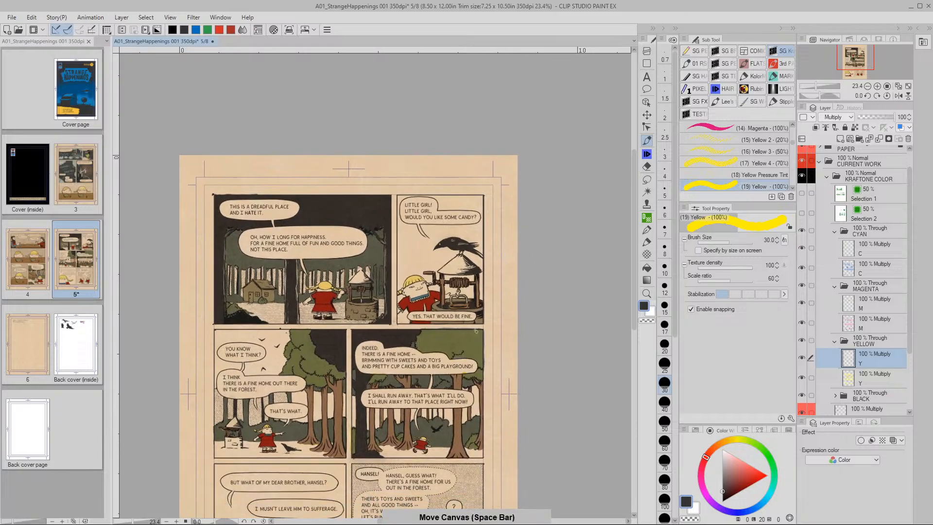
key(slash)
click(465, 300)
key(space)
drag(481, 299, 496, 340)
key(p)
scroll(506, 409, up, 1)
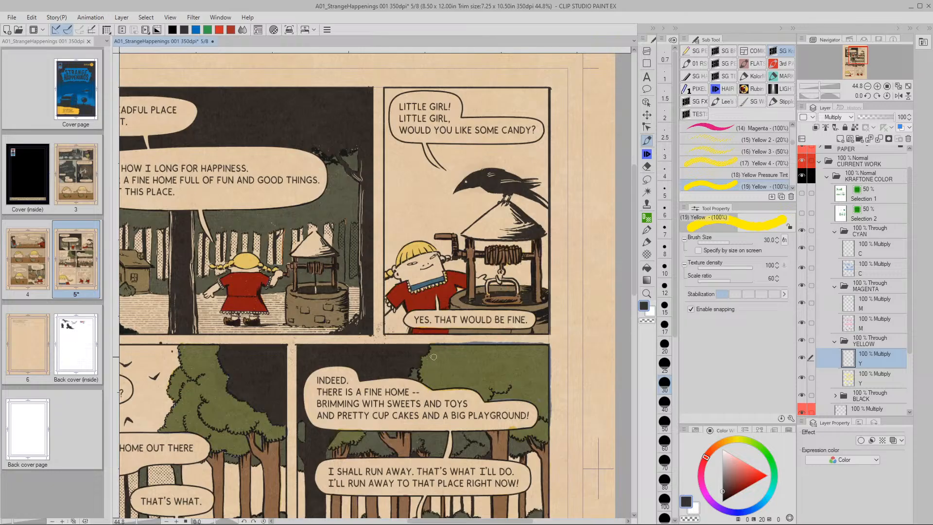
key(space)
mouse_move(527, 338)
mouse_down()
mouse_move(475, 338)
mouse_move(468, 379)
mouse_up()
key(space)
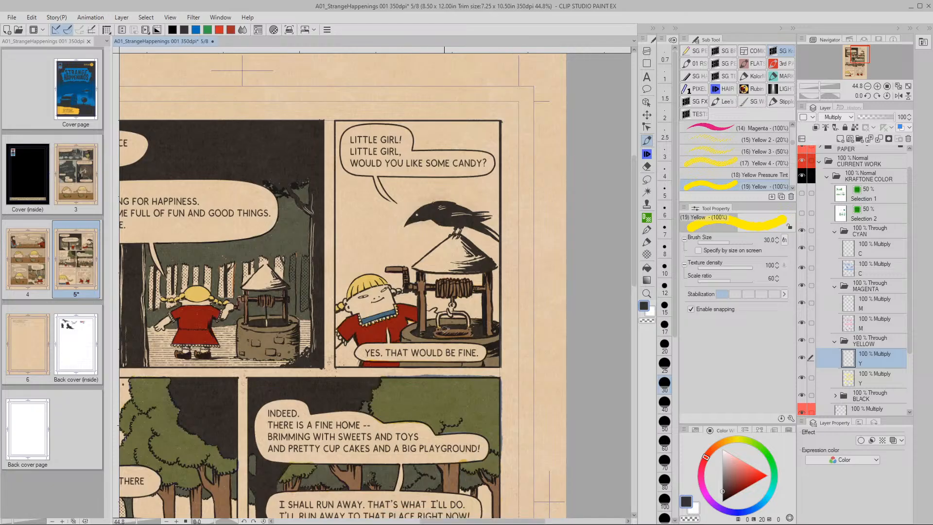
click(848, 258)
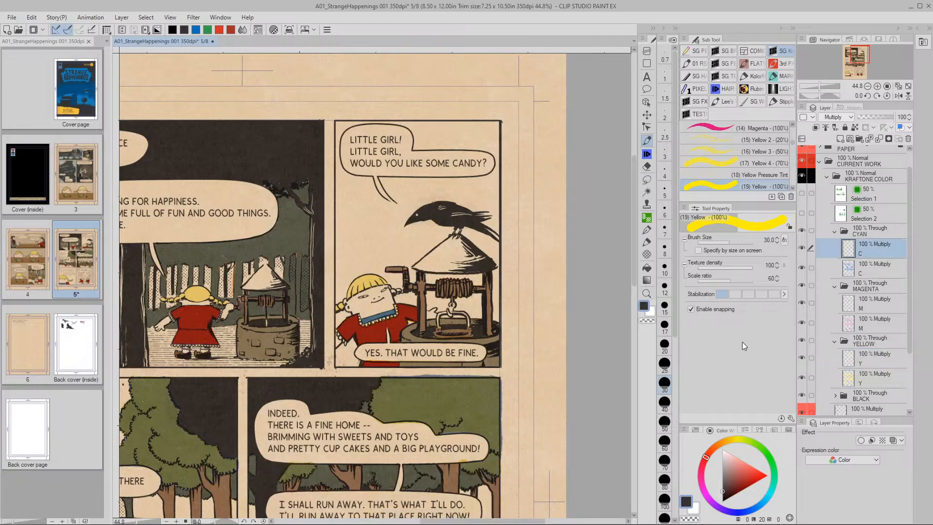
click(848, 306)
click(848, 360)
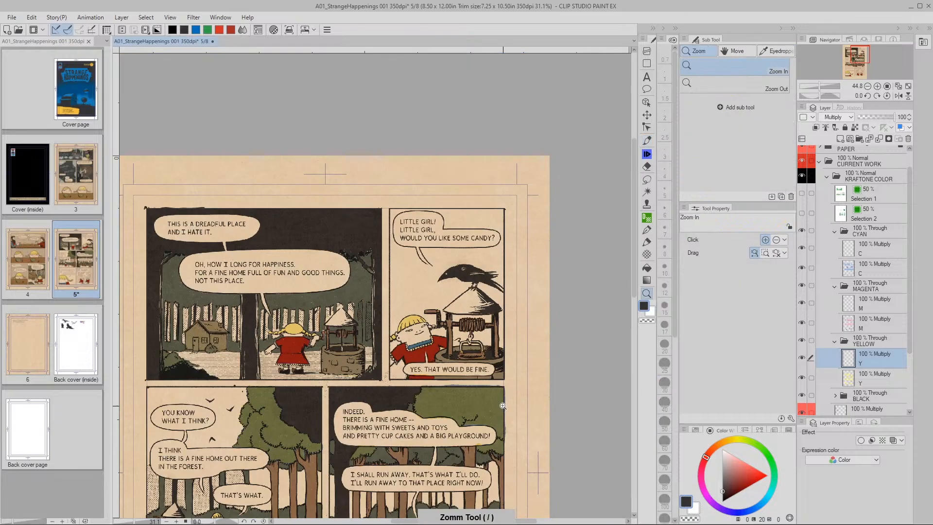
ctrl+alt+click(505, 413)
drag(508, 418, 517, 322)
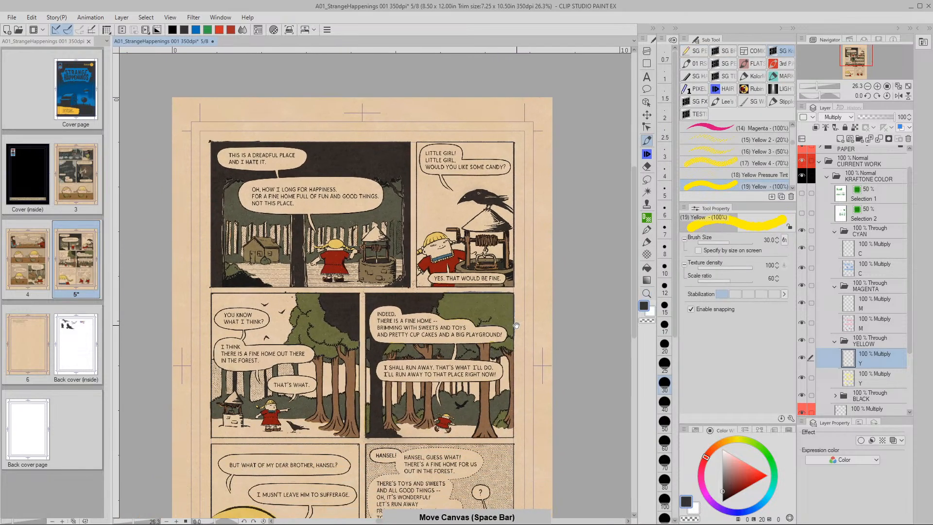
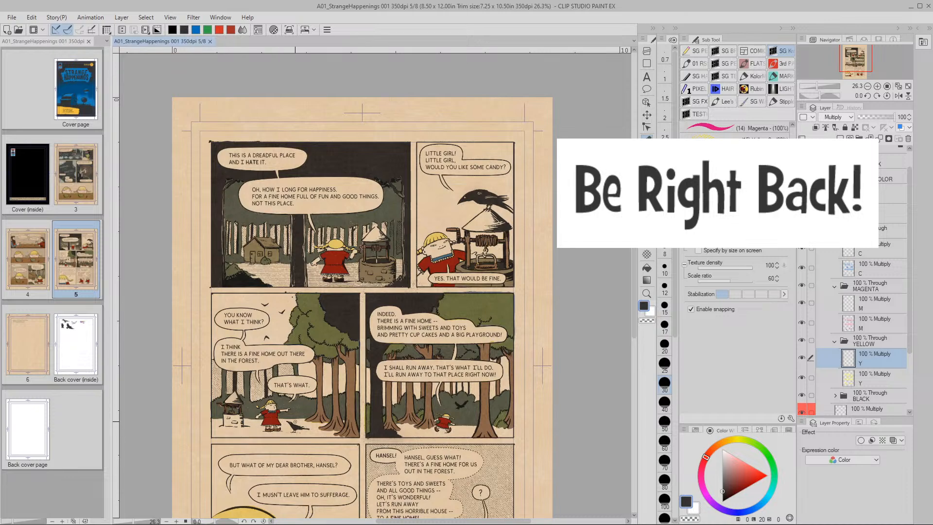
Zoom out to the whole page and make the cyan C layer the active layer
scroll(295, 405, up, 5)
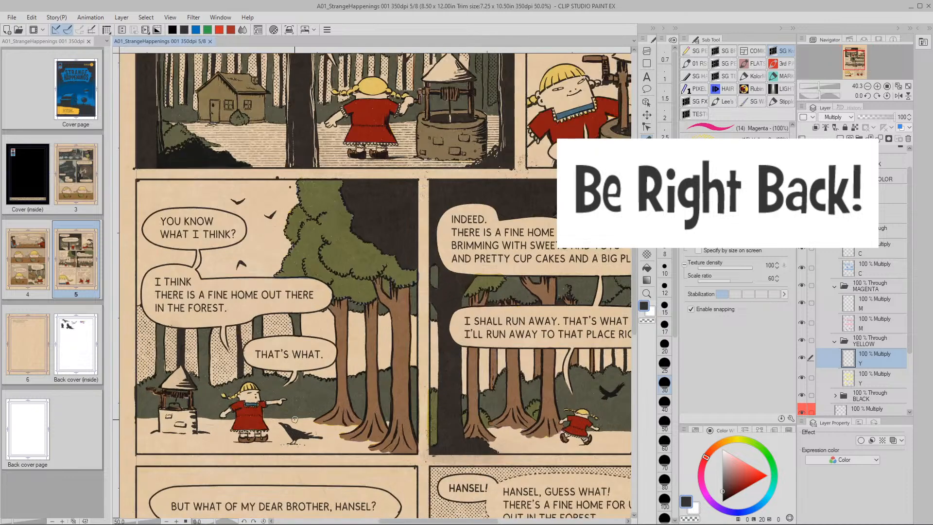
scroll(295, 419, down, 4)
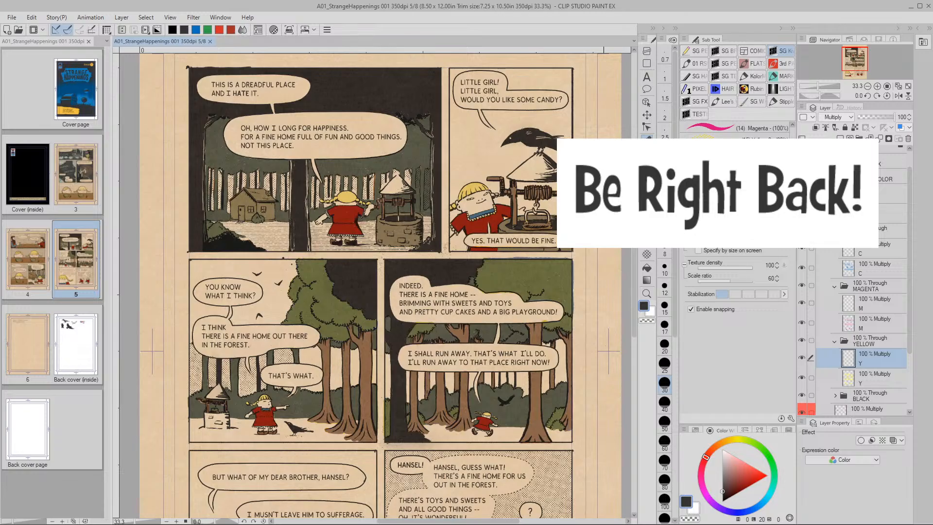
key(ctrl+minus)
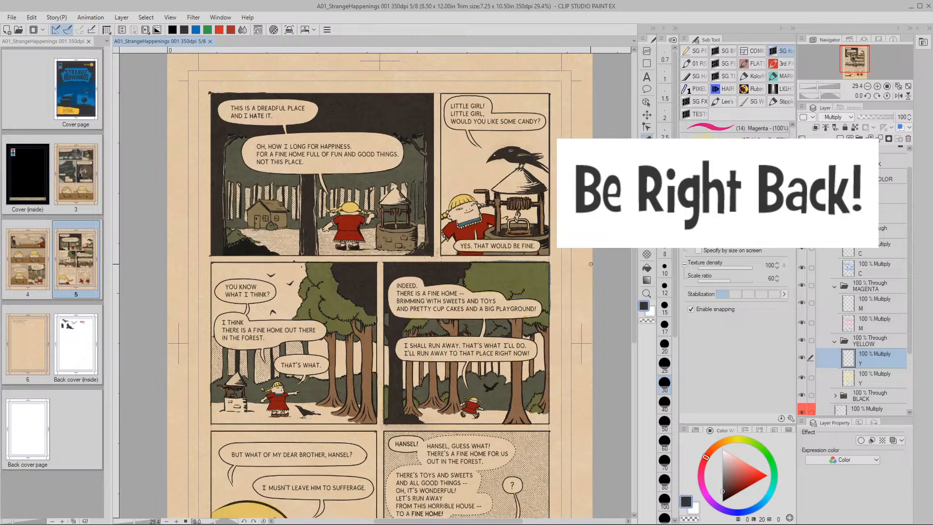
click(849, 252)
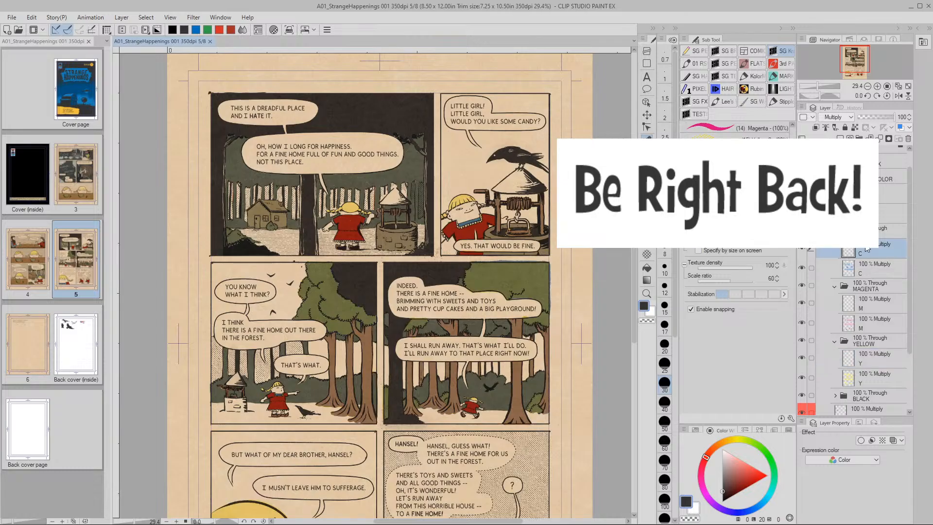
click(801, 249)
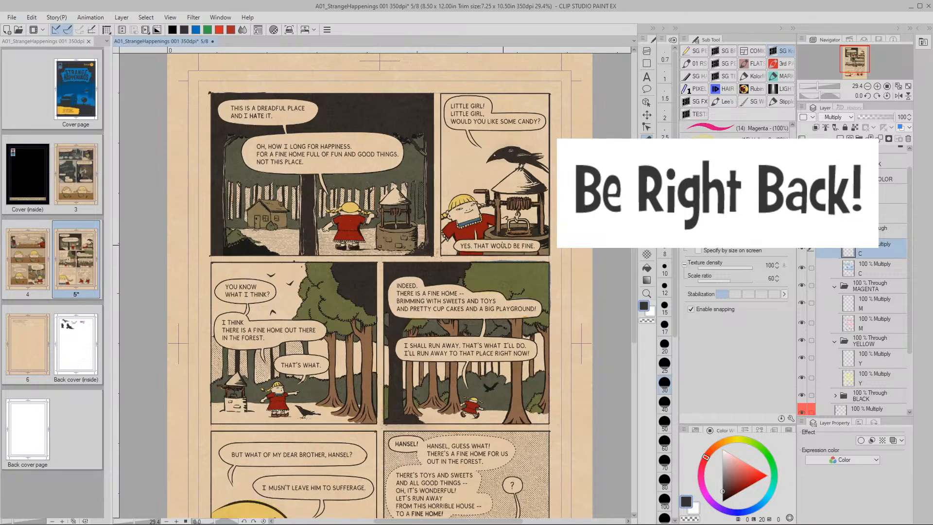
Zoom into the first panel's well, undo the stray yellow roof stroke, and pick a solid Cyan brush
key(slash)
mouse_move(513, 223)
mouse_down()
mouse_move(550, 225)
mouse_move(544, 272)
mouse_up()
key(b)
key(space)
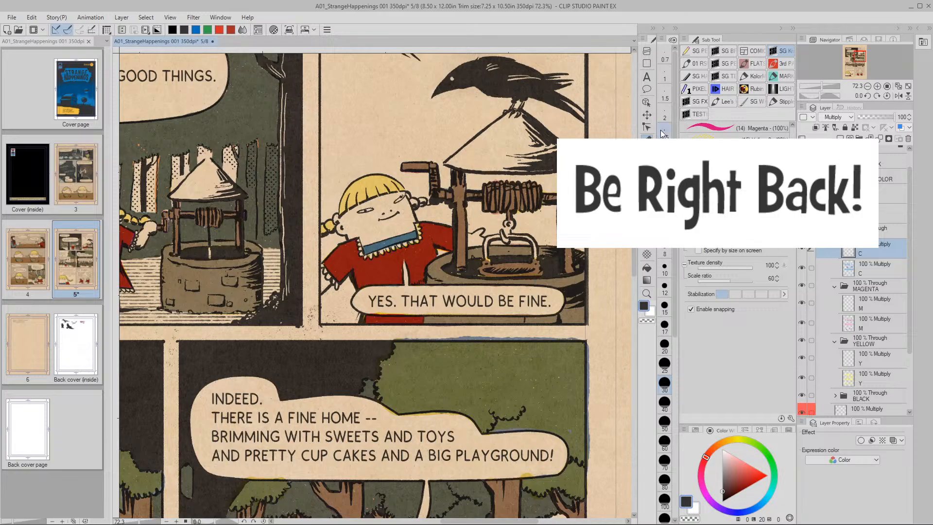
mouse_move(201, 170)
mouse_down()
mouse_move(334, 206)
mouse_move(327, 209)
mouse_up()
key(ctrl+z)
scroll(734, 130, up, 3)
click(735, 145)
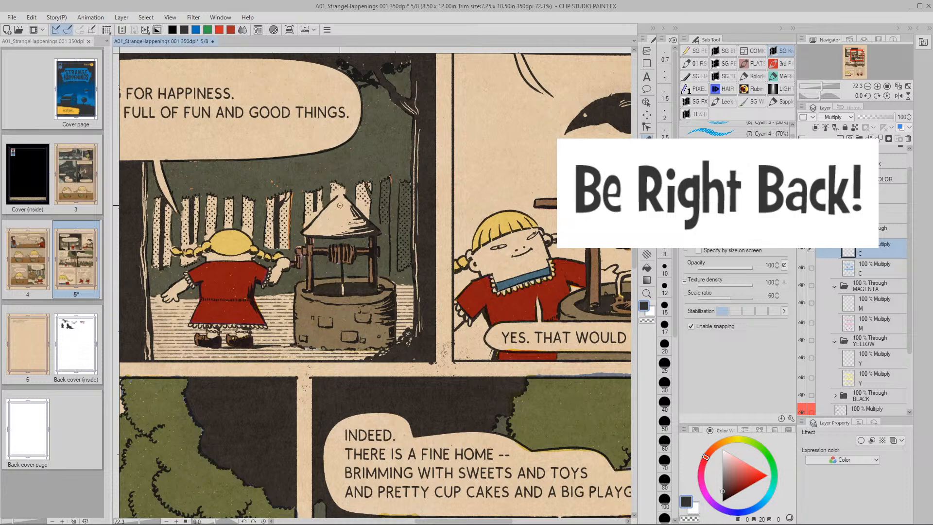
Paint the first well's roof and its rope cyan
mouse_move(341, 196)
mouse_down()
mouse_move(305, 233)
mouse_move(375, 230)
mouse_move(342, 199)
mouse_up()
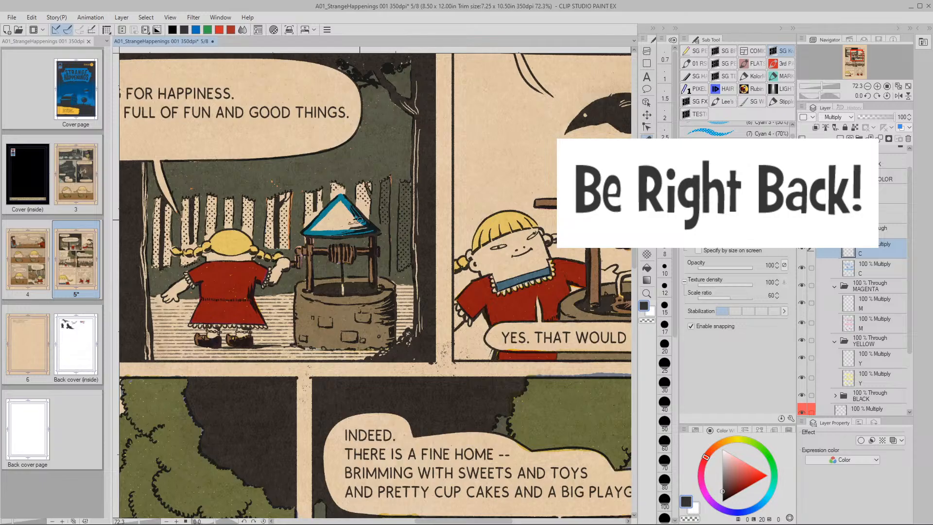
key(])
key(])
mouse_move(331, 218)
mouse_down()
mouse_move(339, 210)
mouse_move(320, 227)
mouse_move(360, 216)
mouse_move(343, 213)
mouse_up()
key([)
key([)
key([)
key([)
key([)
drag(342, 284, 342, 293)
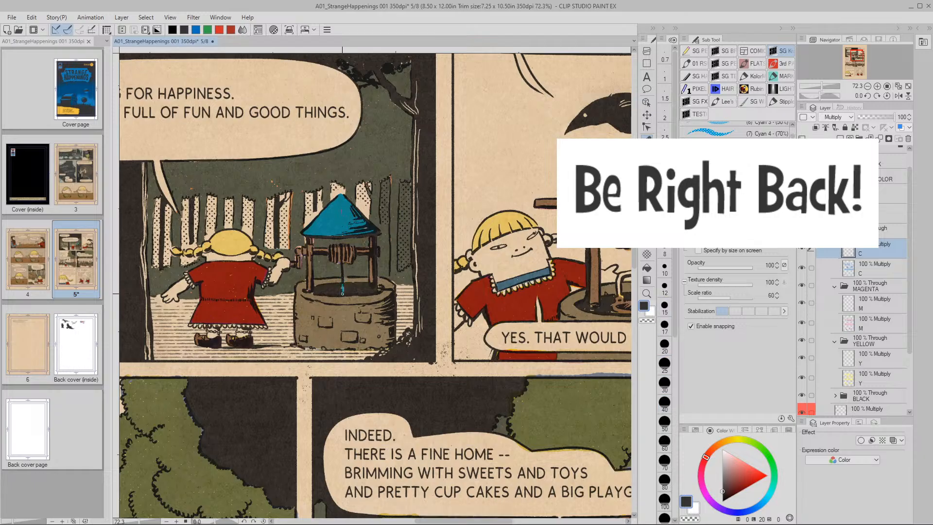
Paint the second panel's bucket hook and both slopes of its well roof cyan
mouse_move(538, 301)
mouse_down()
mouse_move(563, 280)
mouse_move(435, 287)
mouse_move(488, 306)
mouse_move(488, 293)
mouse_move(461, 275)
mouse_up()
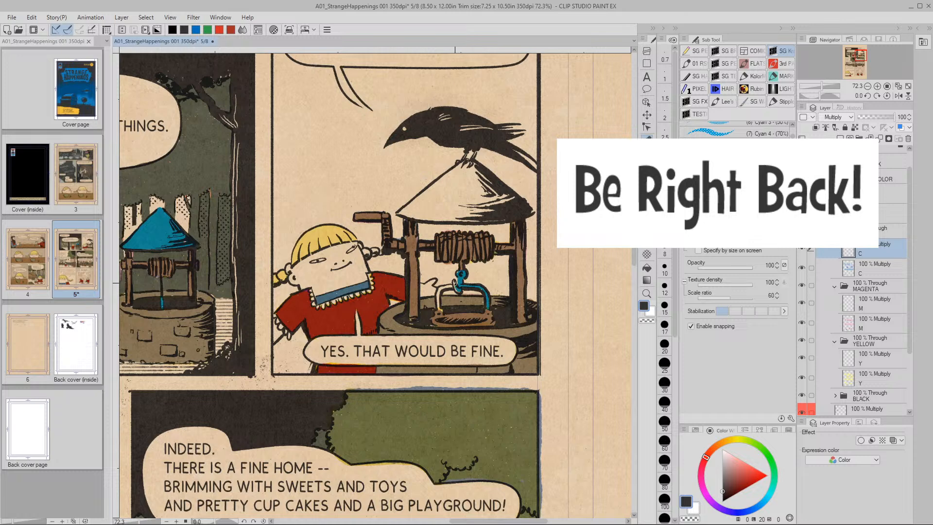
mouse_move(454, 284)
mouse_down()
mouse_move(458, 291)
mouse_move(439, 291)
mouse_move(440, 310)
mouse_up()
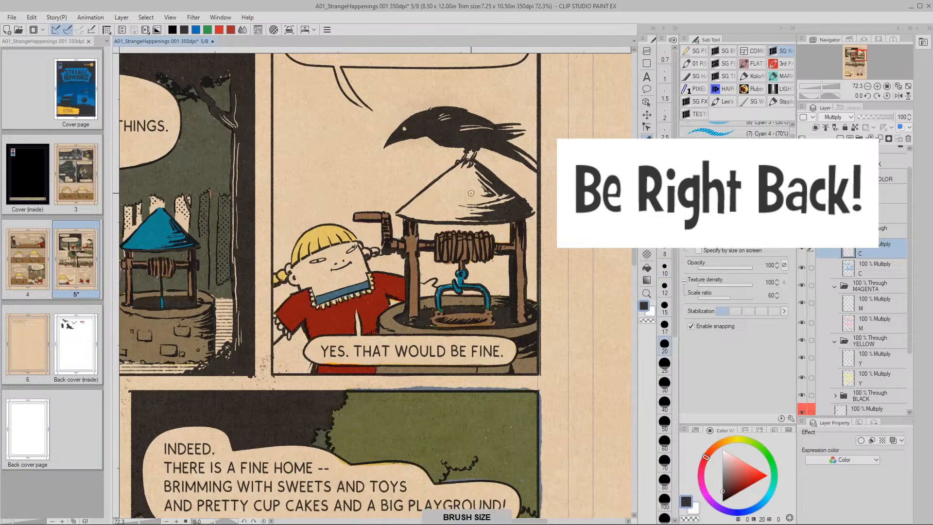
drag(462, 171, 404, 212)
key(bracketleft)
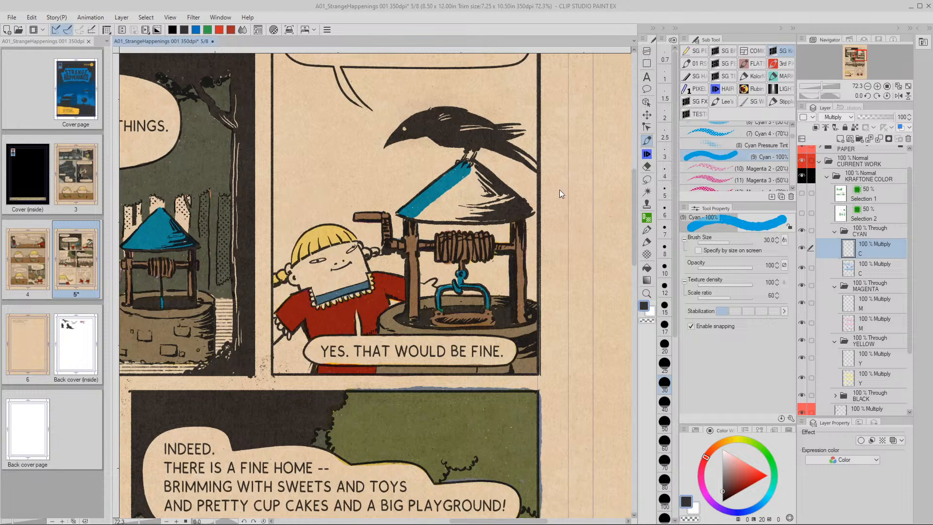
mouse_move(470, 165)
mouse_down()
mouse_move(529, 210)
mouse_move(520, 157)
mouse_move(514, 200)
mouse_move(526, 212)
mouse_move(416, 215)
mouse_move(468, 176)
mouse_move(434, 211)
mouse_move(465, 182)
mouse_move(454, 208)
mouse_move(478, 178)
mouse_move(514, 223)
mouse_up()
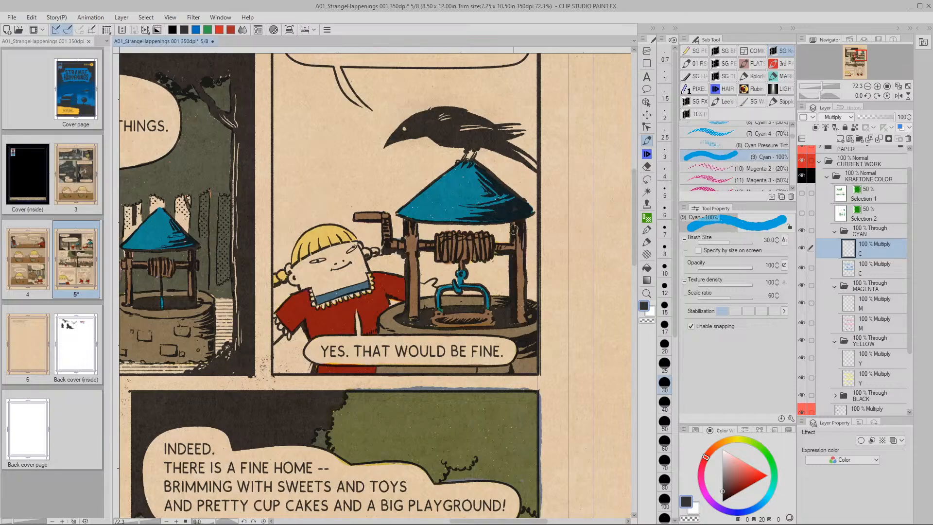
Zoom out to the full page and bring up the Hue/Saturation/Luminosity dialog
key(slash)
drag(507, 301, 510, 266)
key(space)
key(slash)
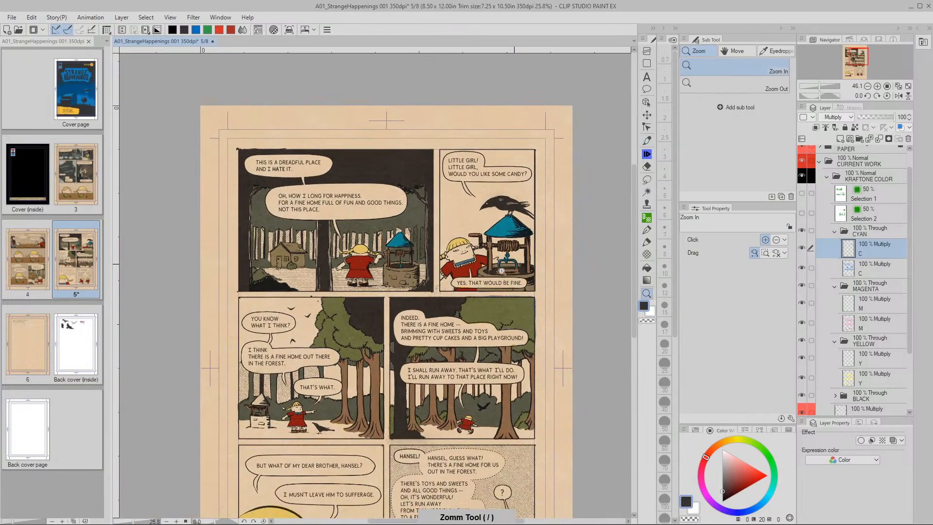
key(ctrl+u)
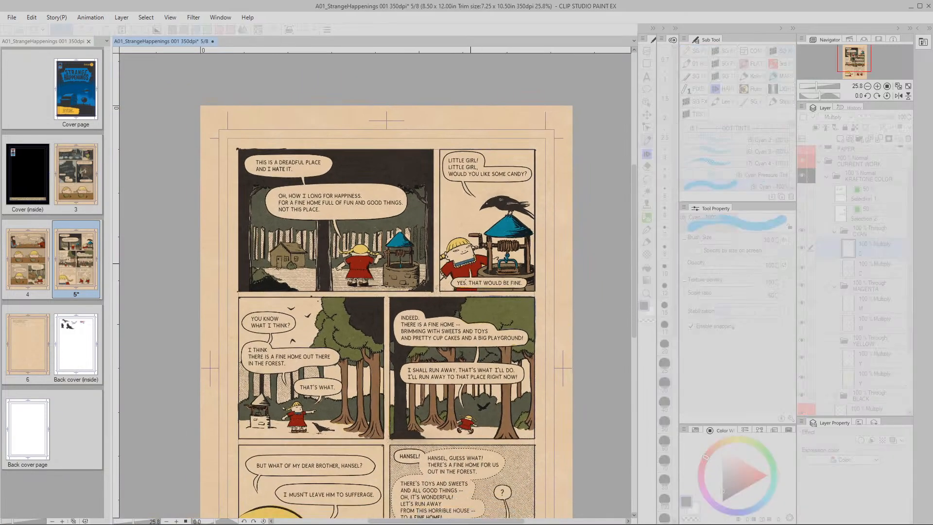
click(777, 364)
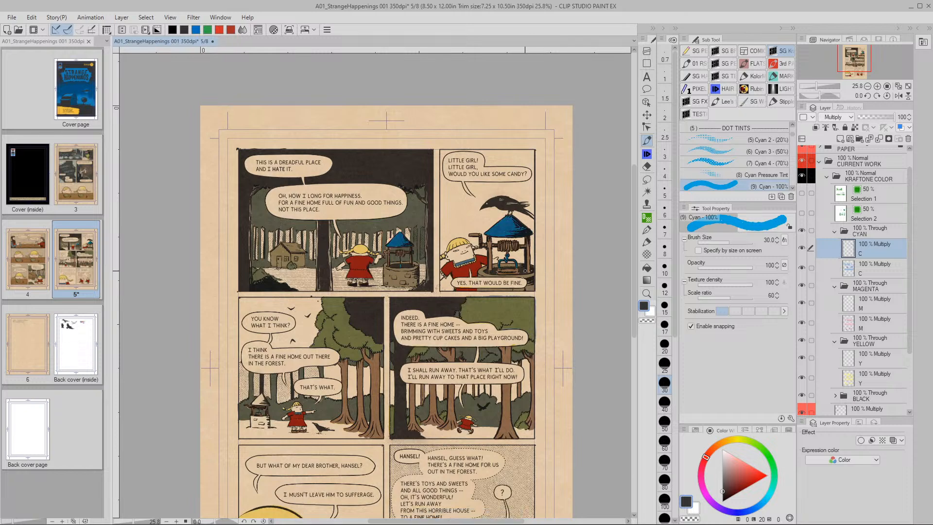
key(ctrl+u)
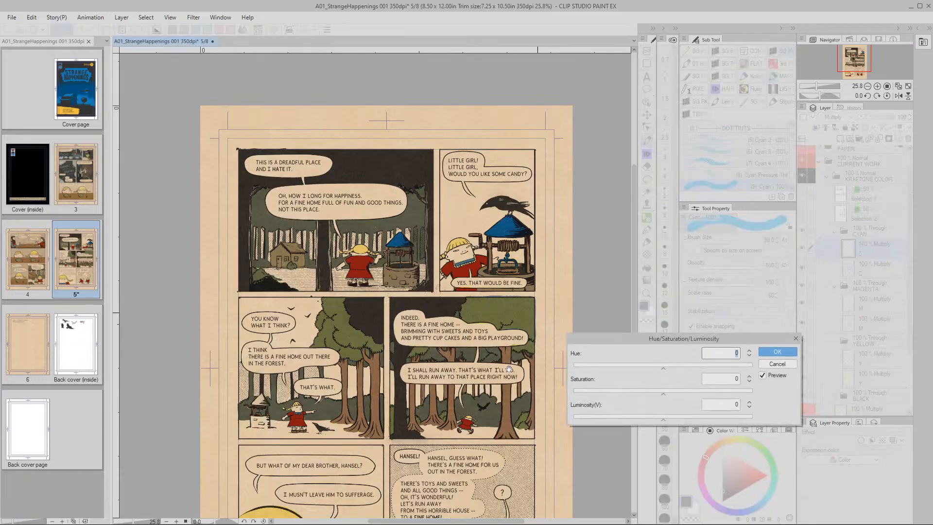
Apply a Luminosity of 20 to the cyan layer
click(737, 405)
double_click(738, 404)
key(BackSpace)
text(20)
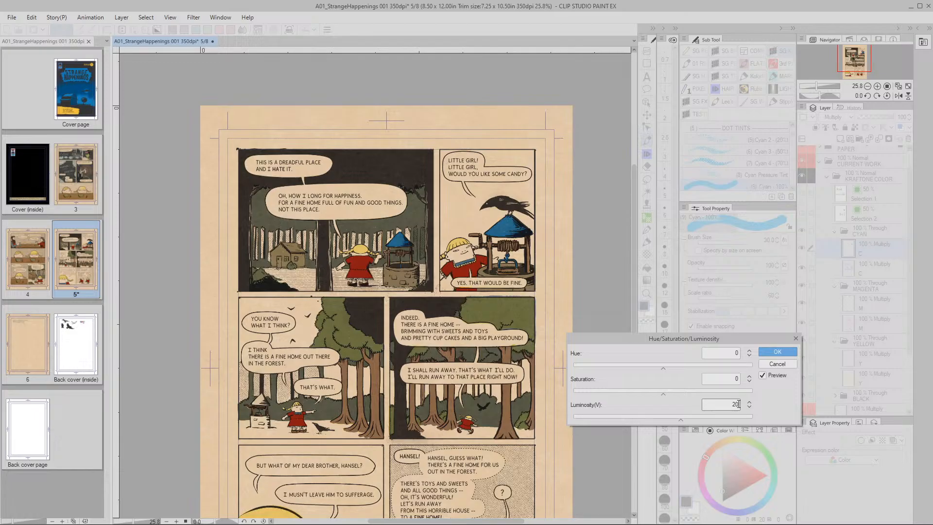
click(769, 351)
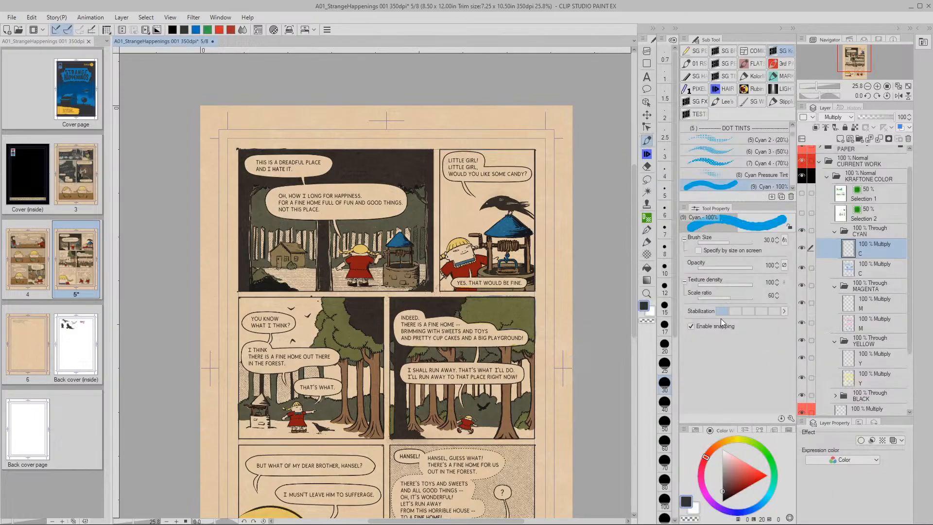
Reset Luminosity to 0, lower Saturation to -50, and apply it
key(ctrl+u)
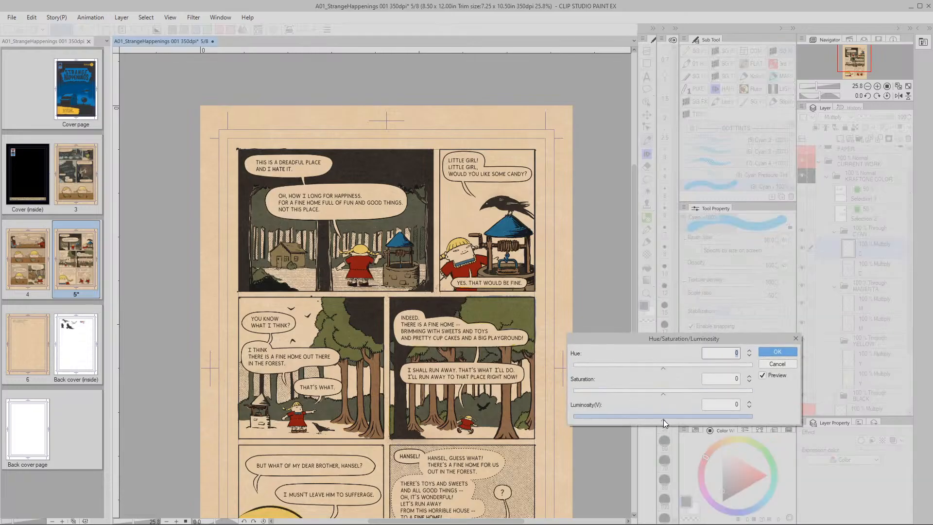
drag(664, 418, 626, 419)
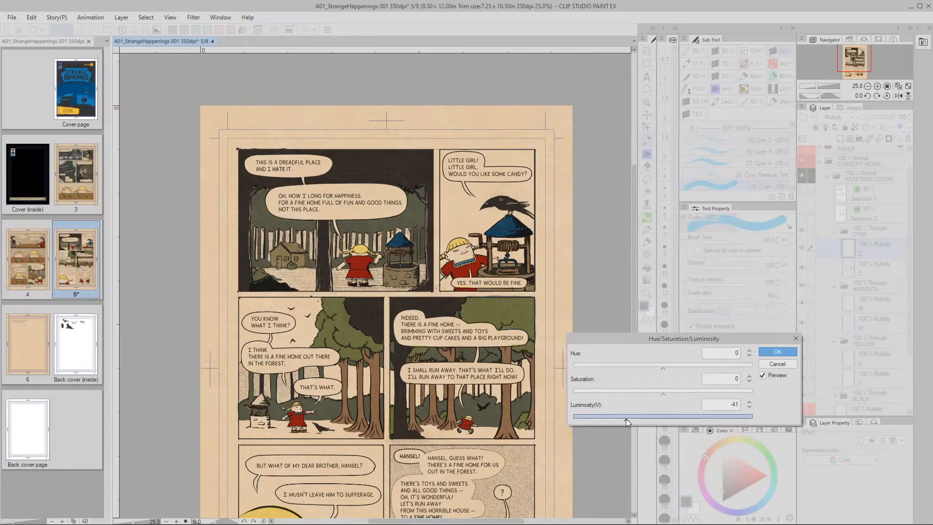
click(734, 404)
text(0)
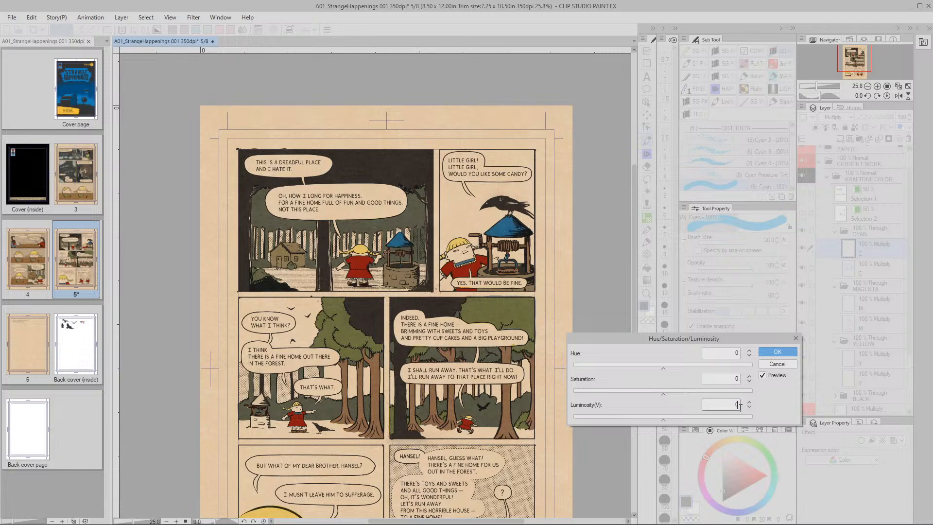
drag(664, 395, 659, 395)
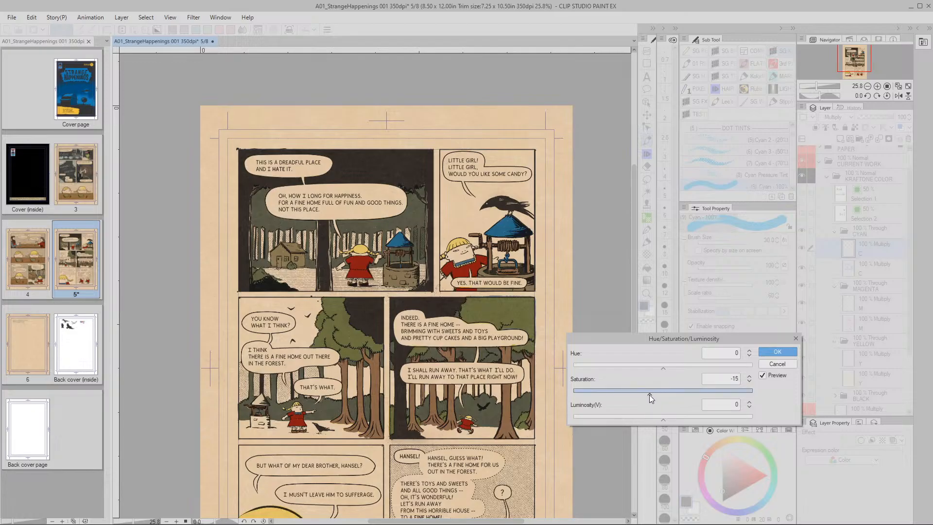
drag(619, 395, 618, 395)
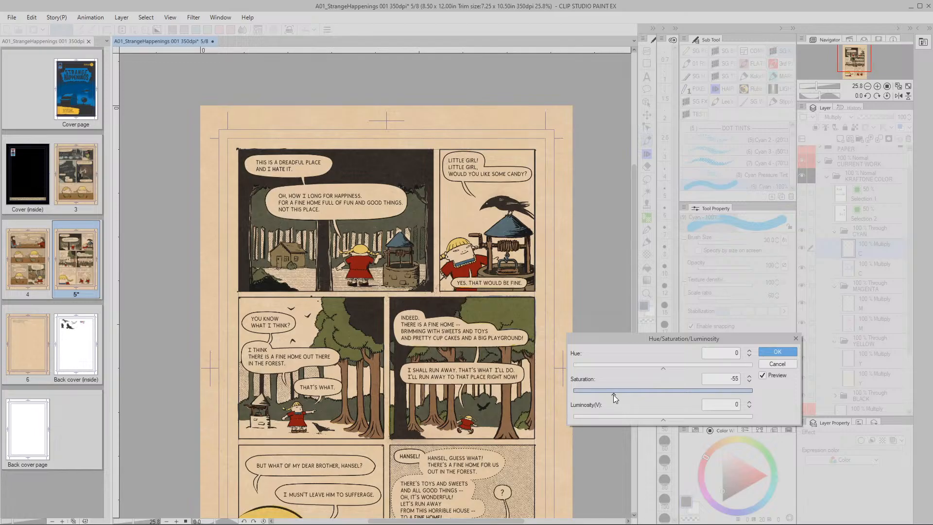
mouse_move(613, 395)
mouse_down()
mouse_move(625, 397)
mouse_move(615, 394)
mouse_up()
click(749, 381)
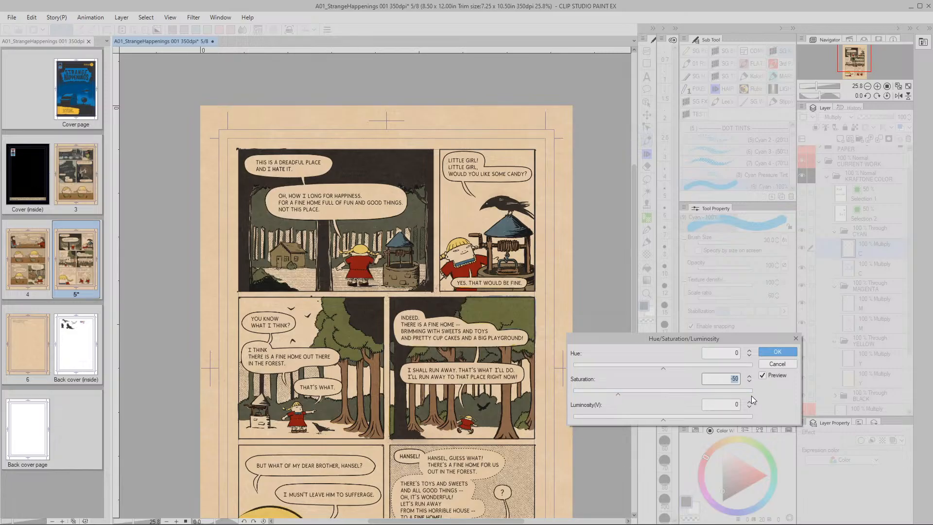
click(778, 354)
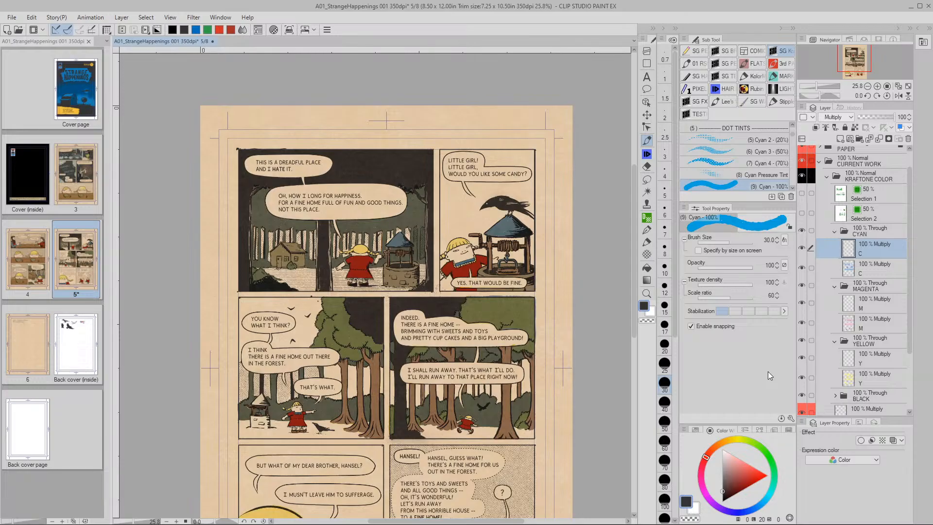
On the first Y layer, paint the first well roof's left slope with the Yellow 100% brush
click(848, 361)
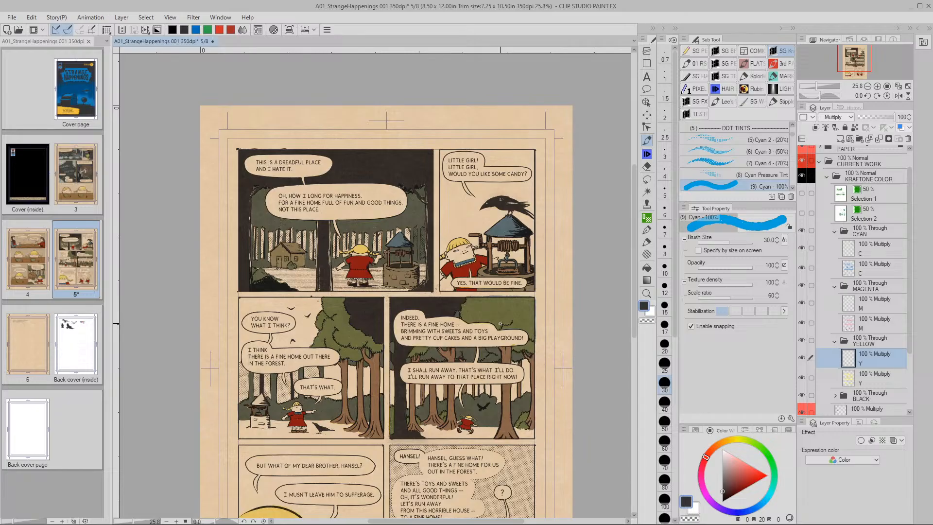
key(slash)
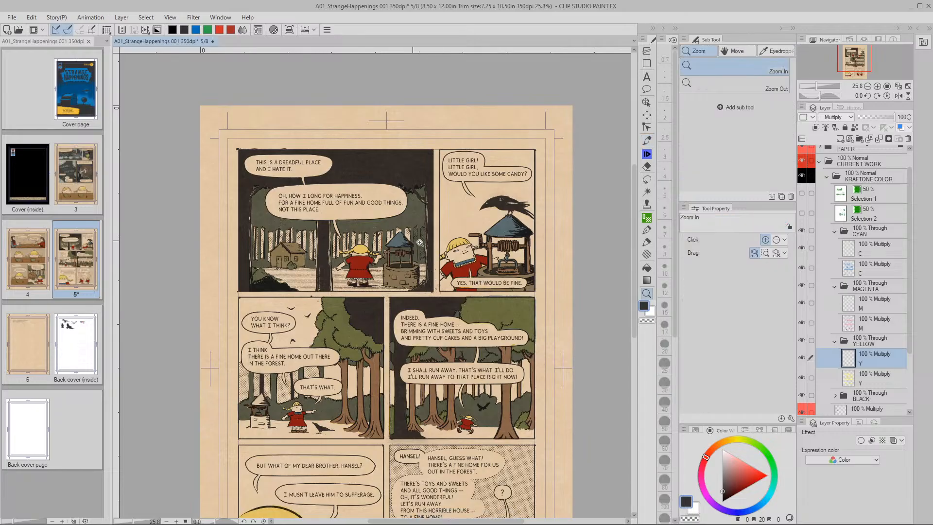
click(413, 246)
key(p)
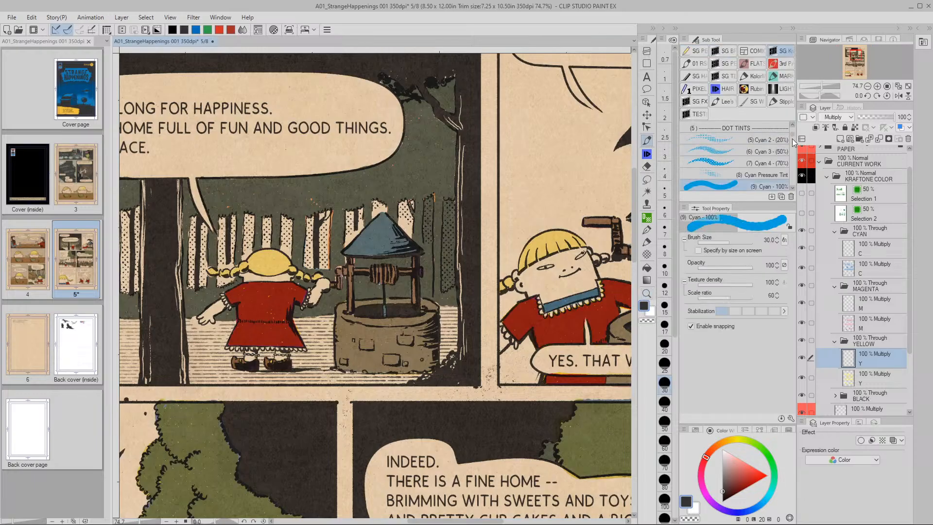
scroll(793, 141, down, 5)
scroll(794, 145, down, 1)
click(734, 184)
mouse_move(383, 214)
mouse_down()
mouse_move(349, 249)
mouse_move(412, 248)
mouse_move(389, 224)
mouse_move(402, 239)
mouse_move(388, 232)
mouse_move(372, 242)
mouse_move(397, 240)
mouse_move(366, 243)
mouse_move(413, 245)
mouse_up()
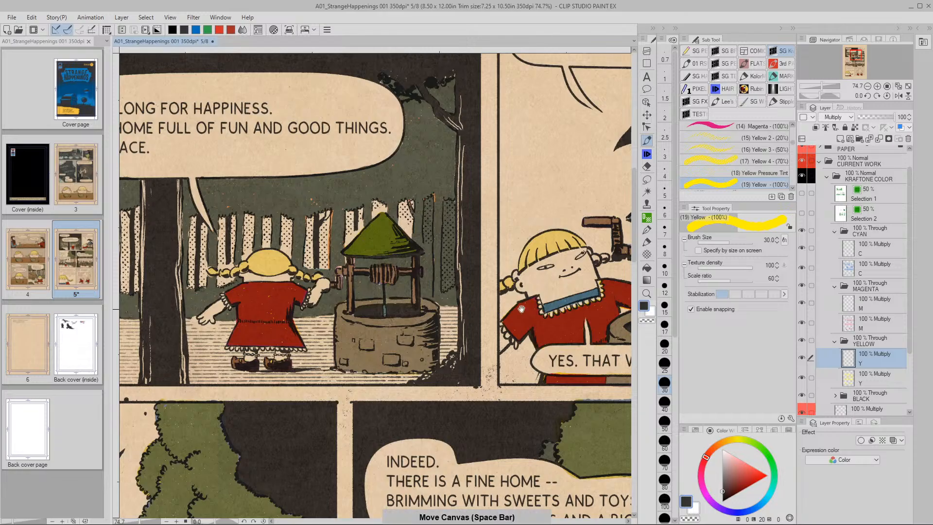
Paint the second well roof yellow and turn its blue hook green at brush size 20
drag(517, 319, 357, 326)
mouse_move(533, 184)
mouse_down()
mouse_move(475, 224)
mouse_move(559, 231)
mouse_move(601, 220)
mouse_move(546, 178)
mouse_move(487, 224)
mouse_move(534, 189)
mouse_move(499, 224)
mouse_move(538, 189)
mouse_move(508, 229)
mouse_move(551, 189)
mouse_move(553, 221)
mouse_move(569, 201)
mouse_move(572, 219)
mouse_move(517, 231)
mouse_up()
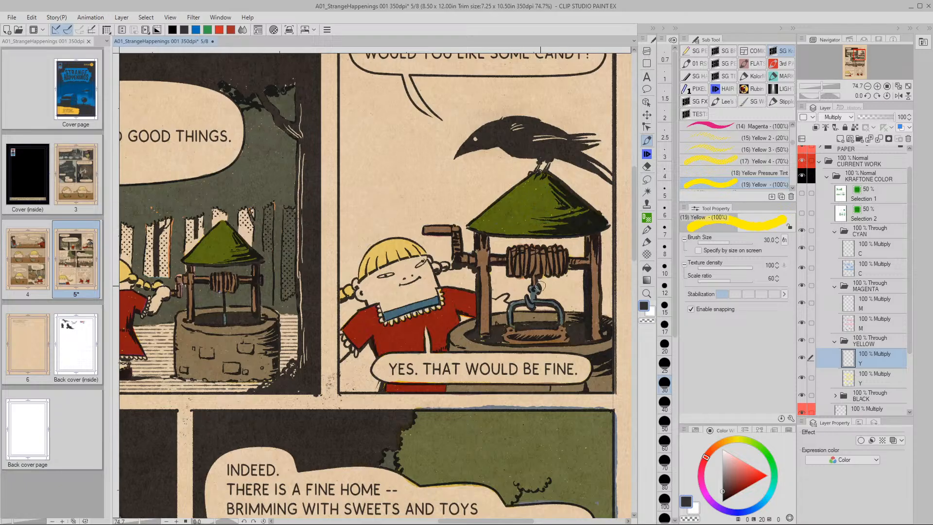
key(bracketleft)
mouse_move(535, 290)
mouse_down()
mouse_move(531, 306)
mouse_move(512, 303)
mouse_move(509, 327)
mouse_move(538, 302)
mouse_move(554, 303)
mouse_move(564, 320)
mouse_up()
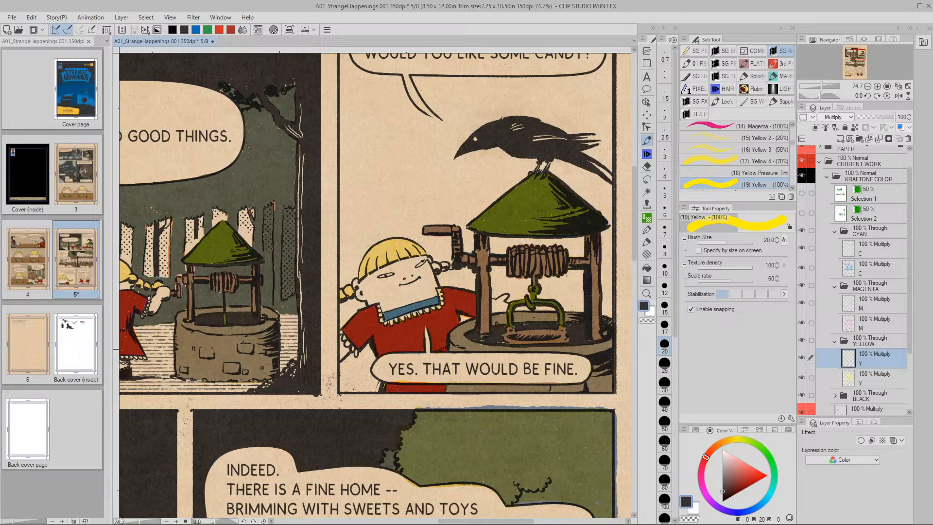
key(/)
scroll(544, 330, down, 5)
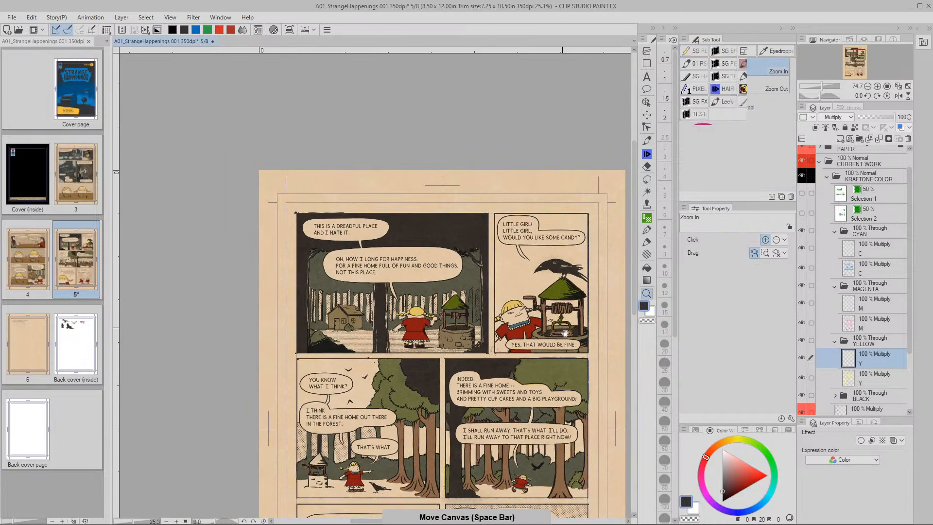
scroll(545, 330, down, 1)
drag(545, 330, 472, 305)
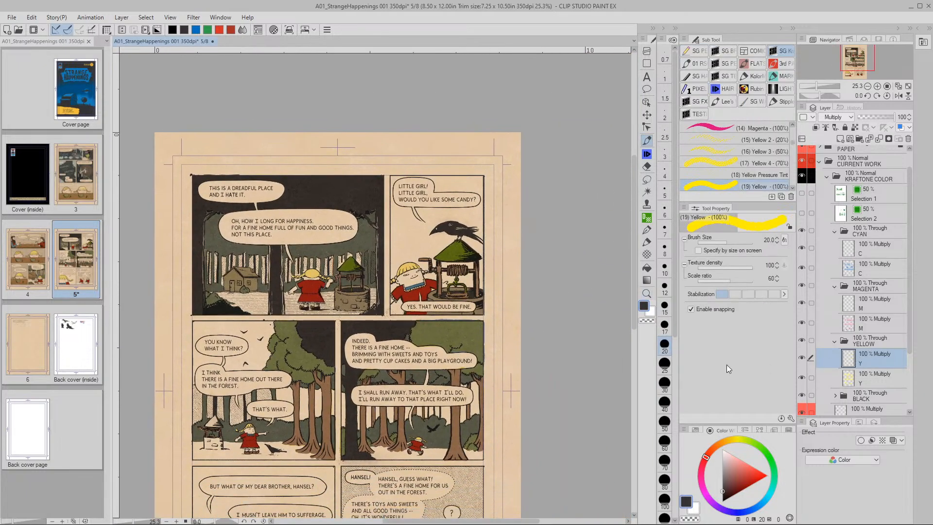
Give the yellow layer Luminosity 50 and Saturation -70 in Hue/Saturation/Luminosity, and apply
key(ctrl+u)
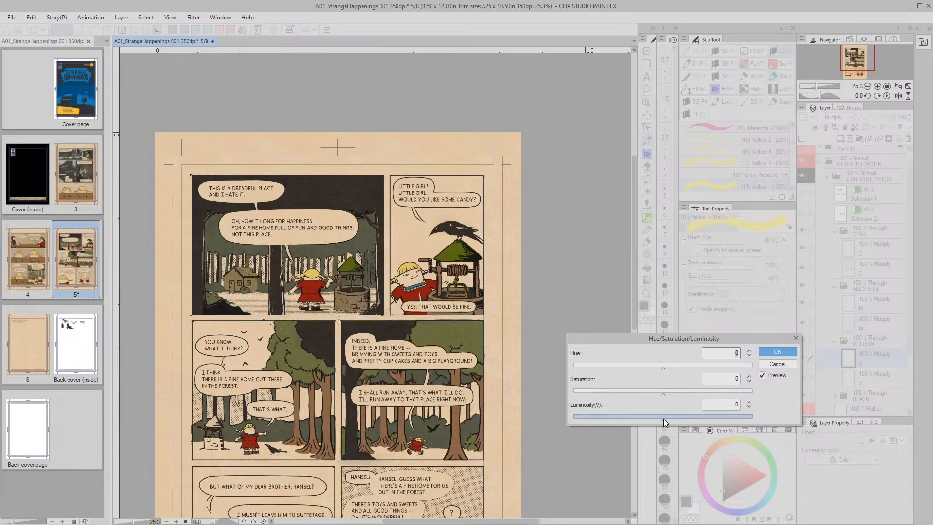
drag(666, 419, 690, 419)
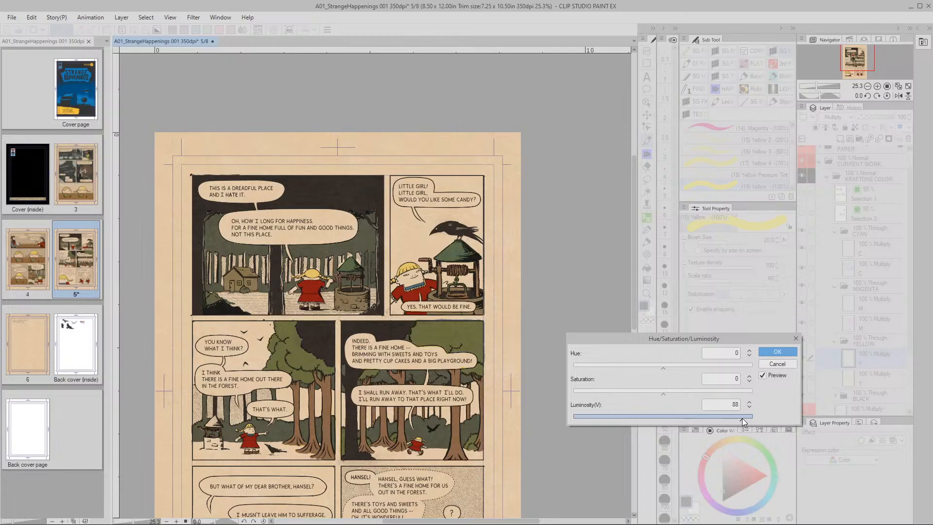
drag(745, 419, 745, 419)
drag(706, 419, 715, 418)
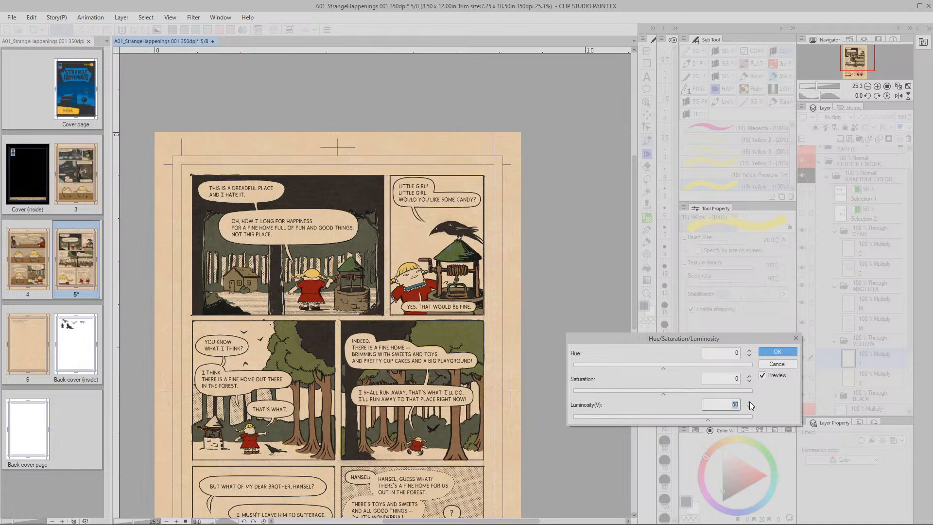
drag(664, 394, 632, 395)
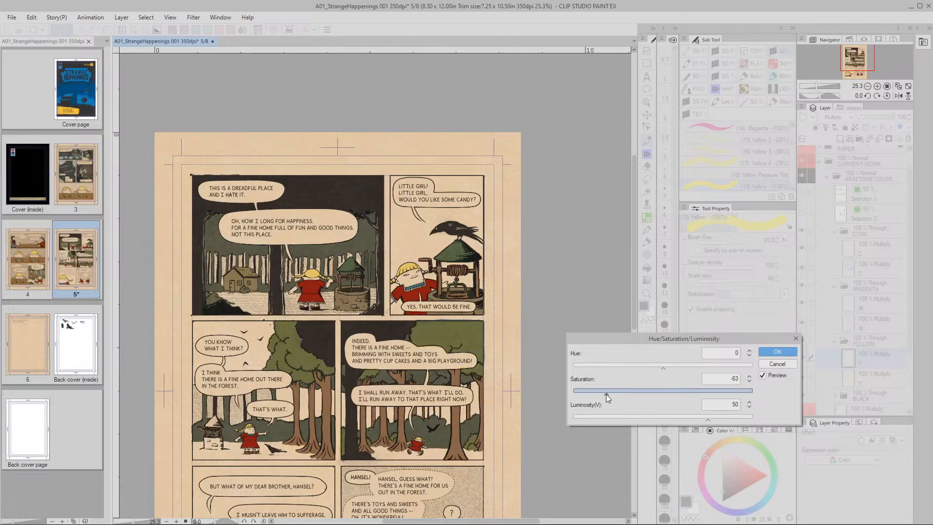
drag(605, 395, 592, 395)
drag(593, 395, 683, 394)
drag(599, 398, 599, 396)
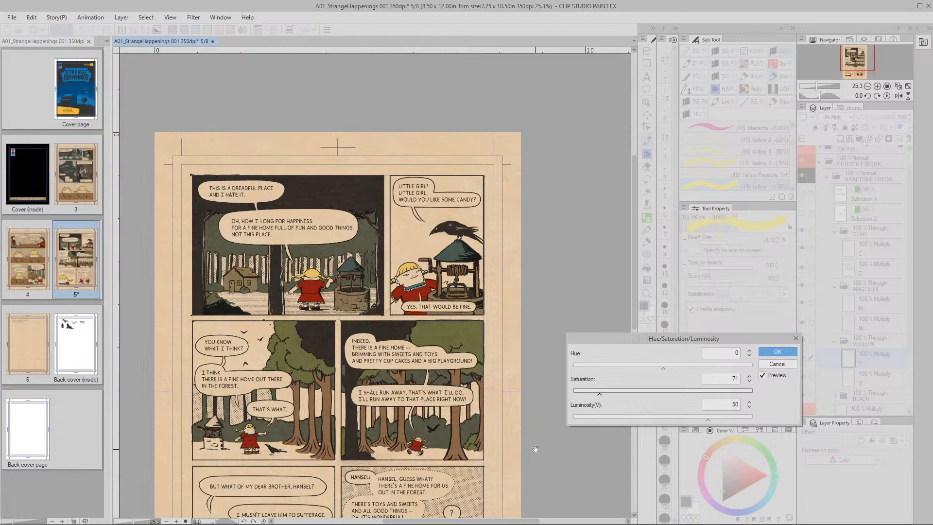
click(749, 384)
click(749, 376)
click(748, 375)
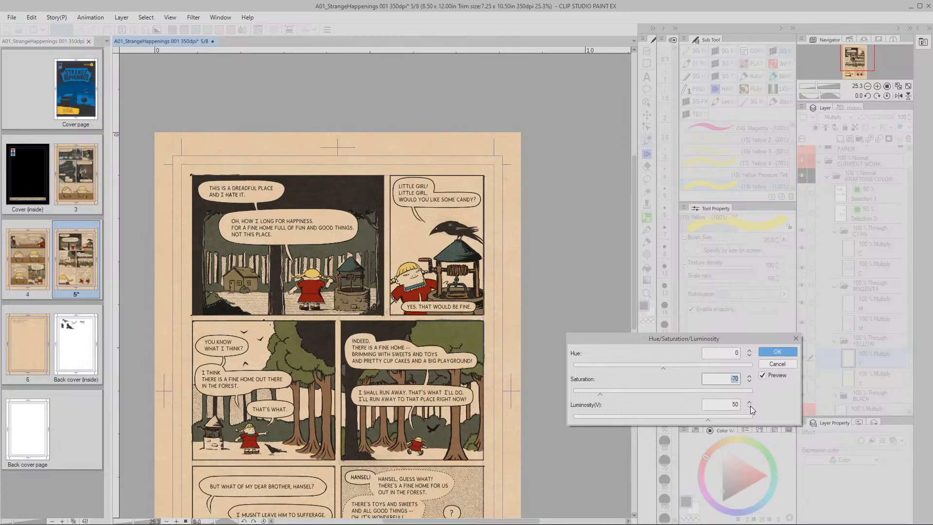
click(778, 351)
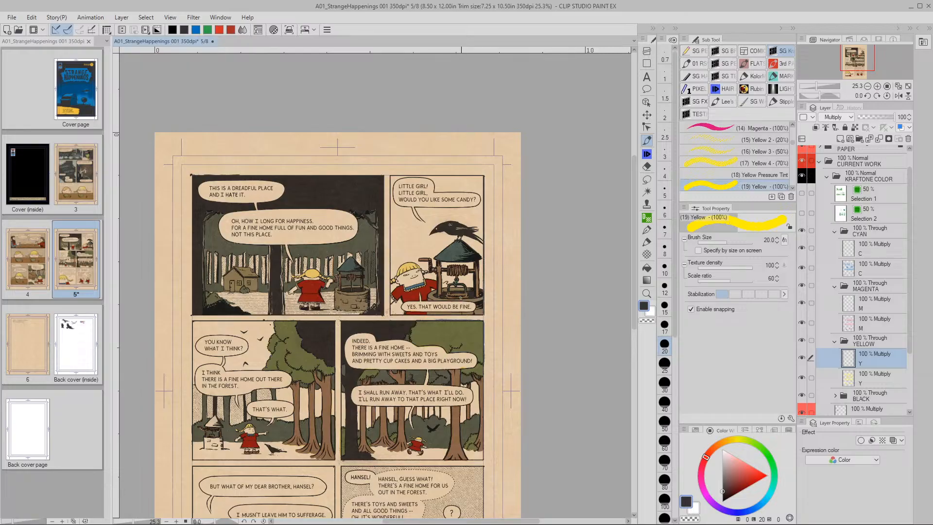
key(/)
click(462, 281)
alt+click(462, 281)
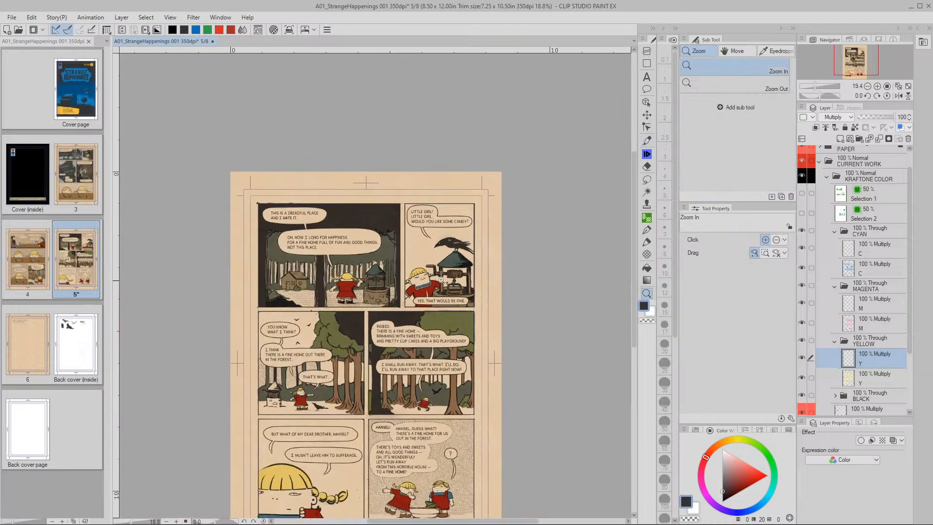
click(474, 278)
key(p)
mouse_move(182, 497)
mouse_down()
mouse_move(288, 394)
mouse_move(309, 352)
mouse_move(389, 327)
mouse_move(410, 305)
mouse_up()
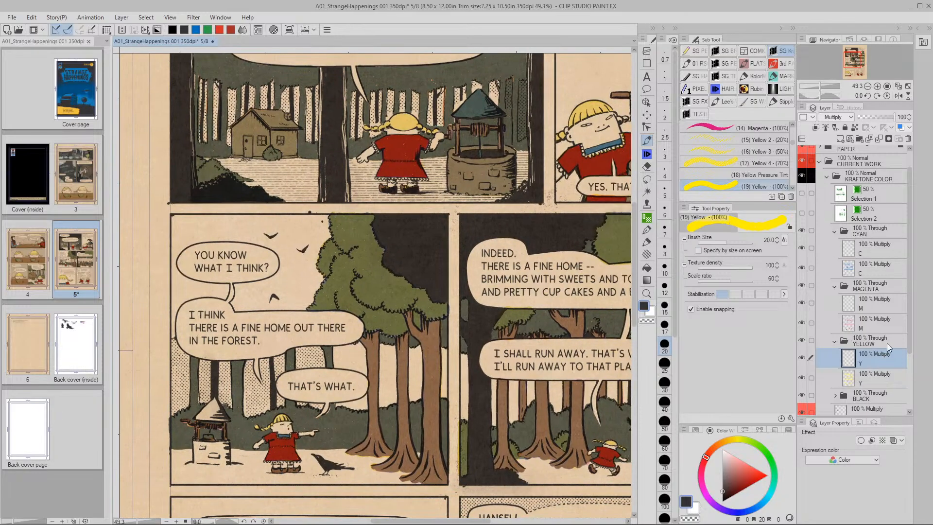
drag(911, 323, 913, 350)
click(847, 387)
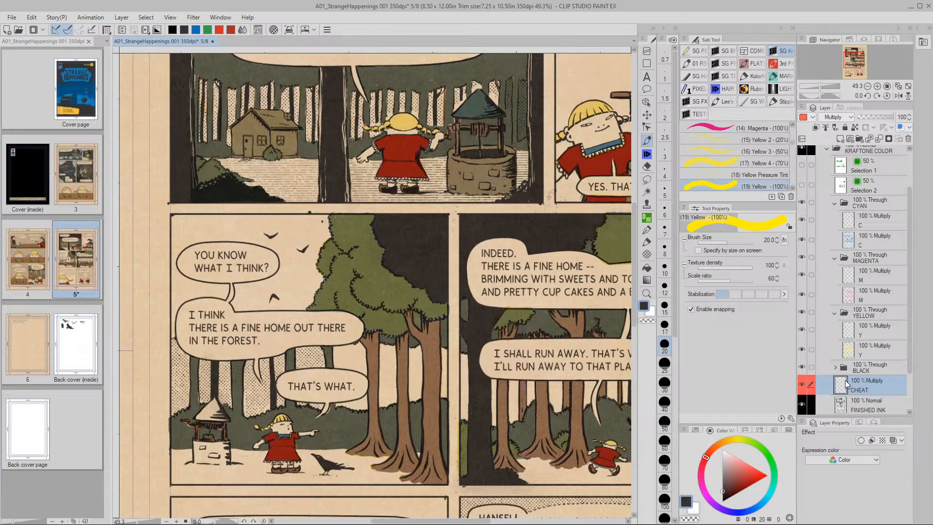
key(space)
drag(582, 360, 491, 330)
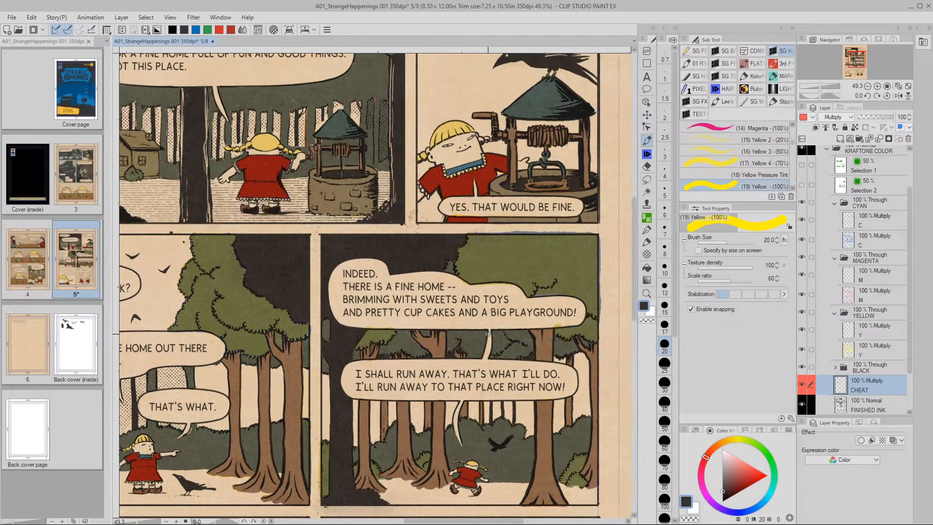
key(space)
drag(560, 222, 558, 285)
scroll(564, 285, down, 3)
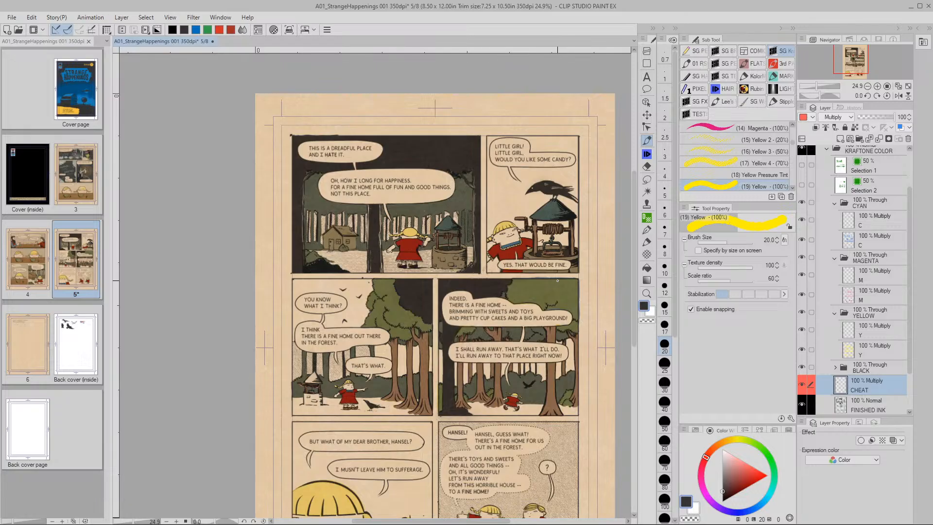
scroll(558, 273, up, 3)
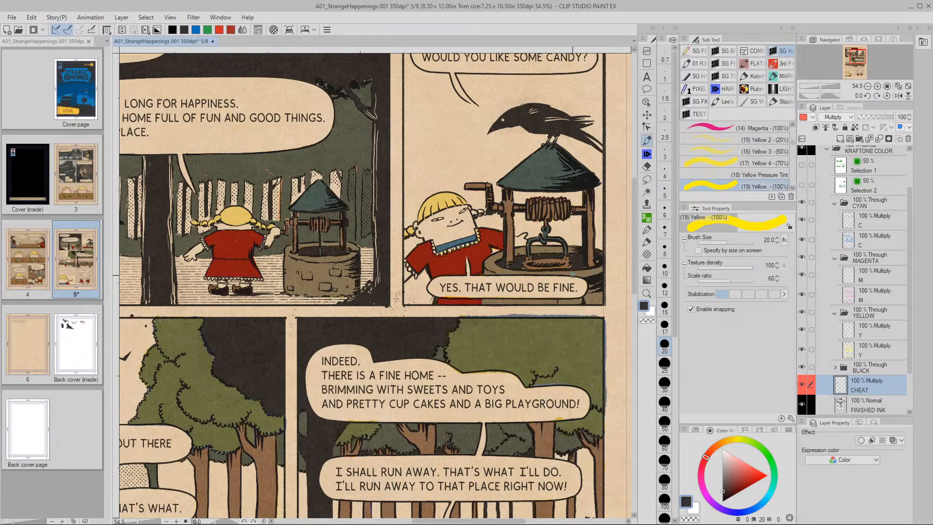
click(850, 335)
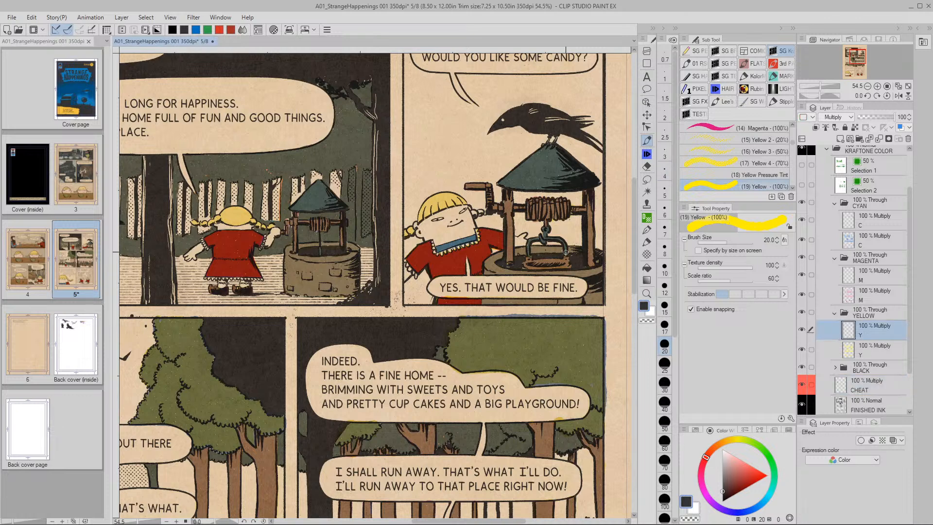
key(v)
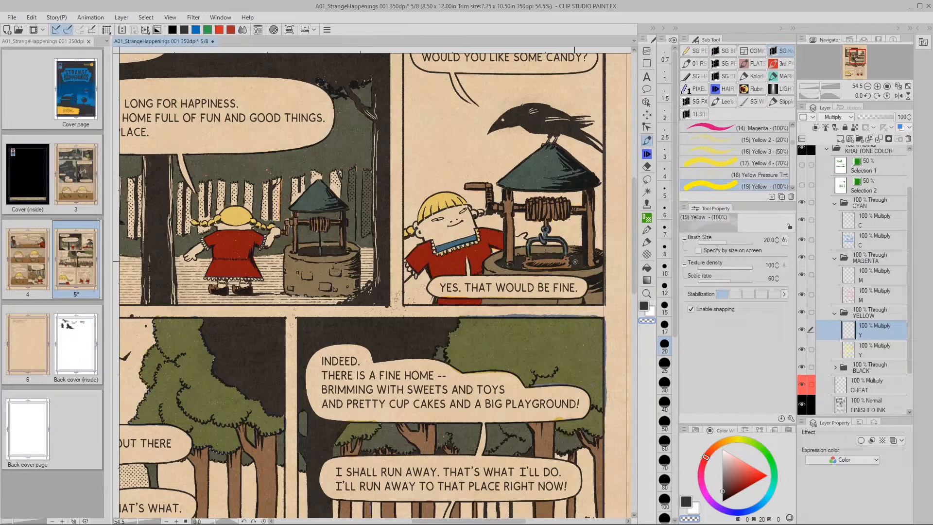
key(slash)
drag(579, 260, 535, 263)
drag(564, 302, 574, 293)
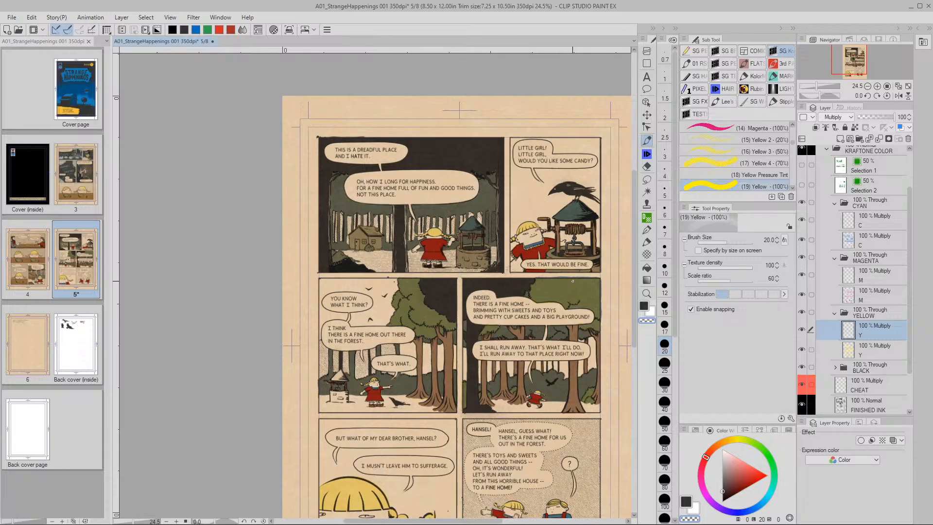
key(space)
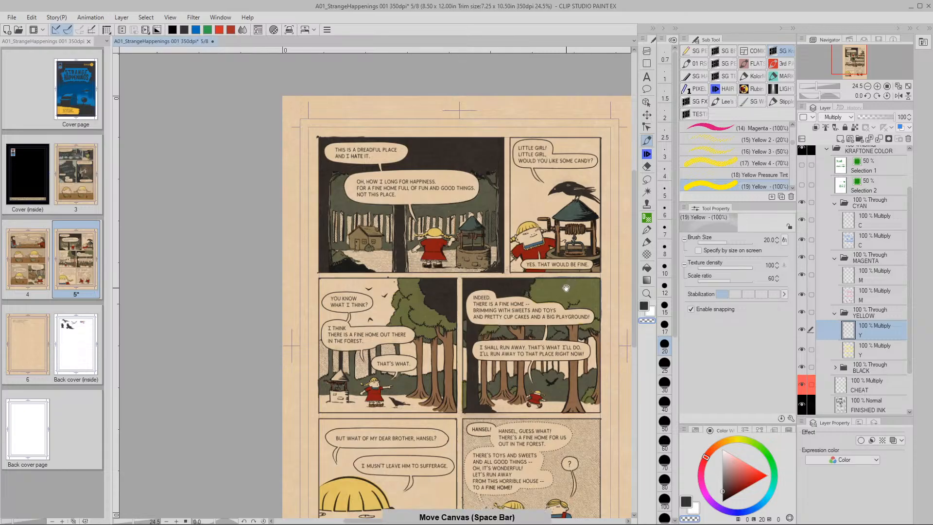
drag(557, 295, 567, 260)
key(/)
drag(356, 350, 381, 347)
key(p)
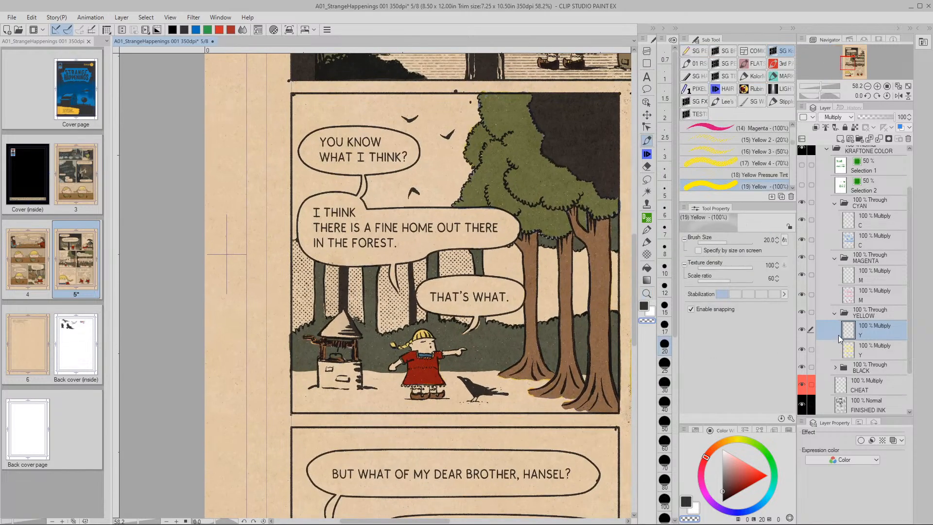
key(space)
mouse_move(574, 226)
mouse_down()
mouse_move(425, 336)
mouse_move(396, 371)
mouse_up()
drag(608, 272, 442, 334)
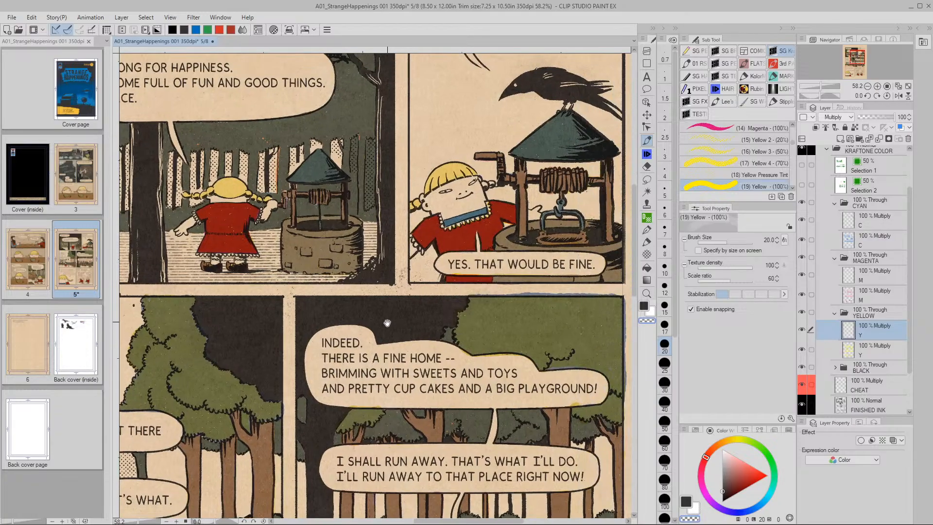
drag(389, 322, 437, 374)
key(/)
mouse_move(438, 291)
mouse_down()
mouse_move(391, 291)
mouse_move(474, 351)
mouse_up()
key(p)
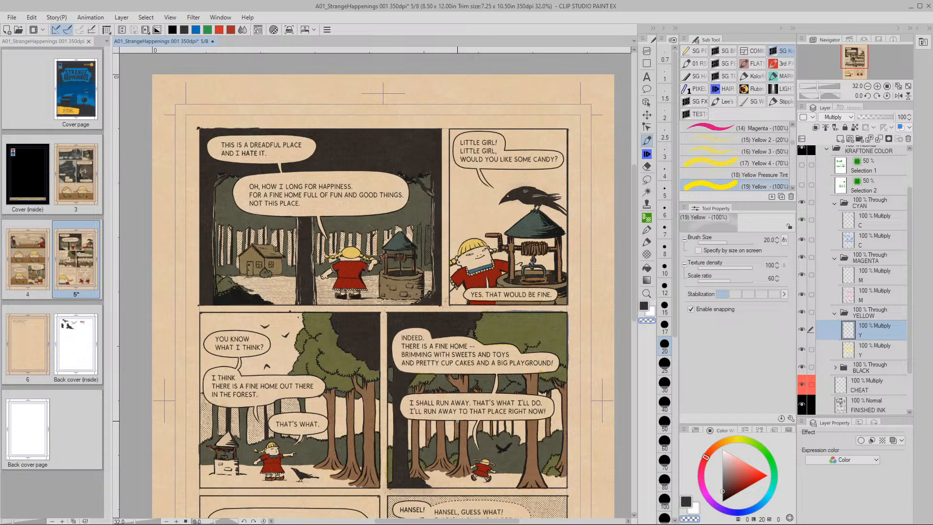
click(852, 223)
Set the cyan C layer to Saturation 0 and Luminosity 50 in Hue/Saturation/Luminosity and apply
key(ctrl+u)
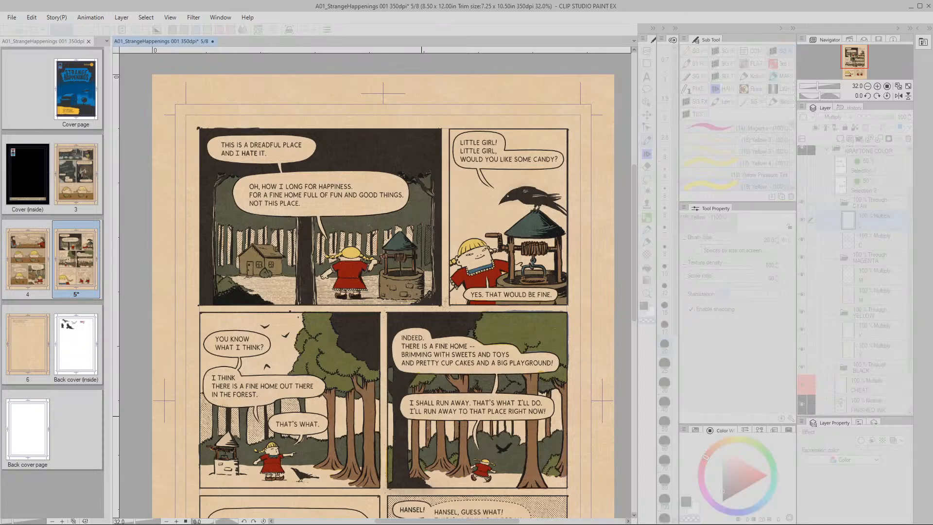
drag(664, 391, 703, 393)
mouse_move(664, 420)
mouse_down()
mouse_move(615, 419)
mouse_move(657, 416)
mouse_up()
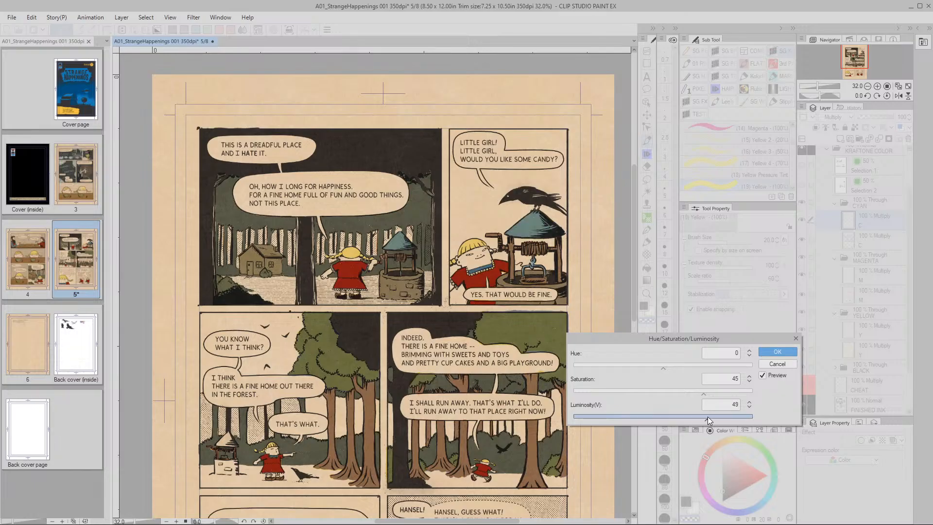
drag(704, 395, 666, 402)
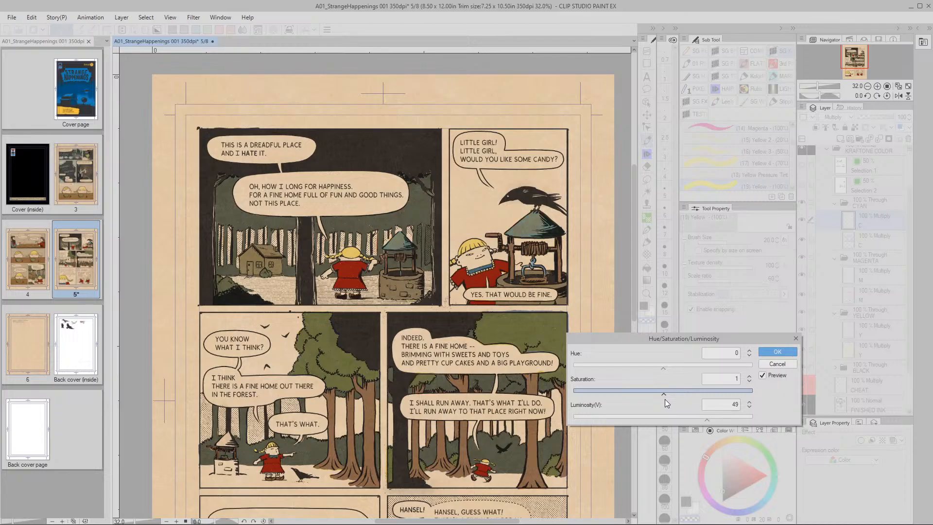
click(749, 382)
click(749, 406)
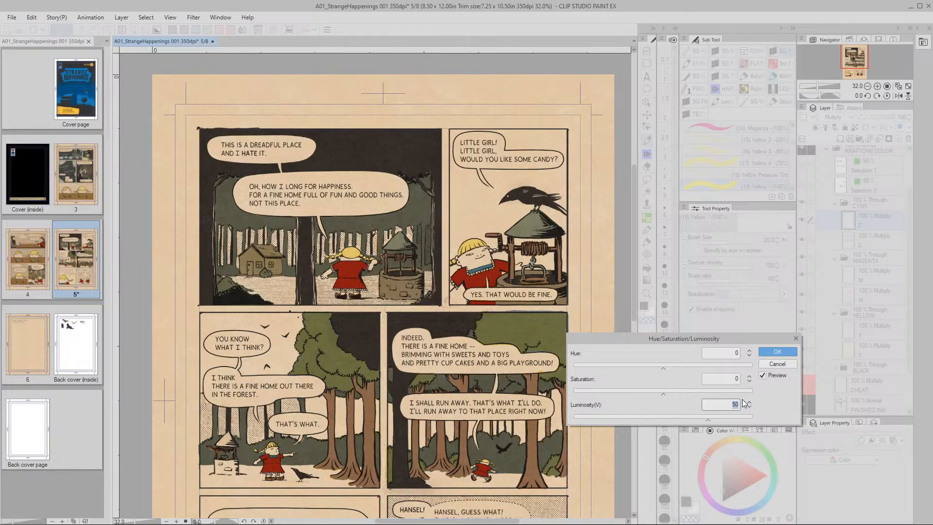
click(779, 352)
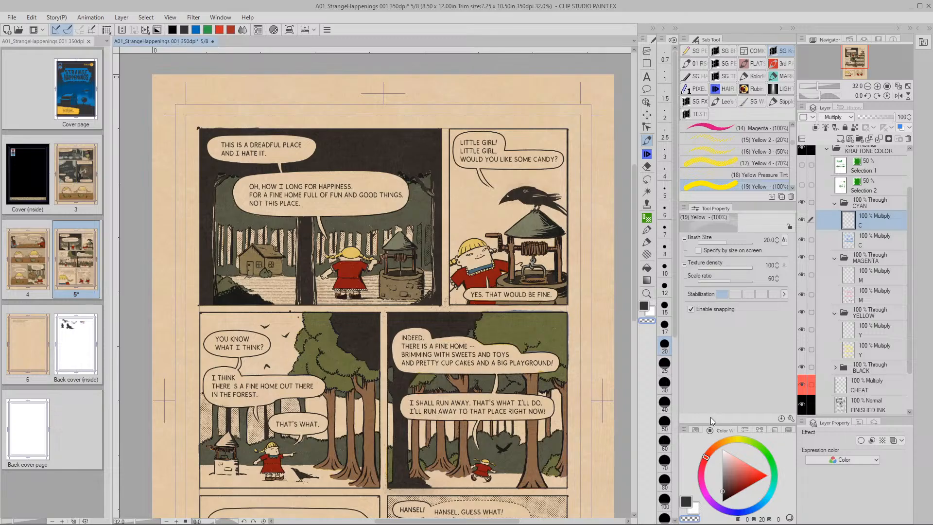
Check the first Y and M layers, then return to the first C layer
click(857, 335)
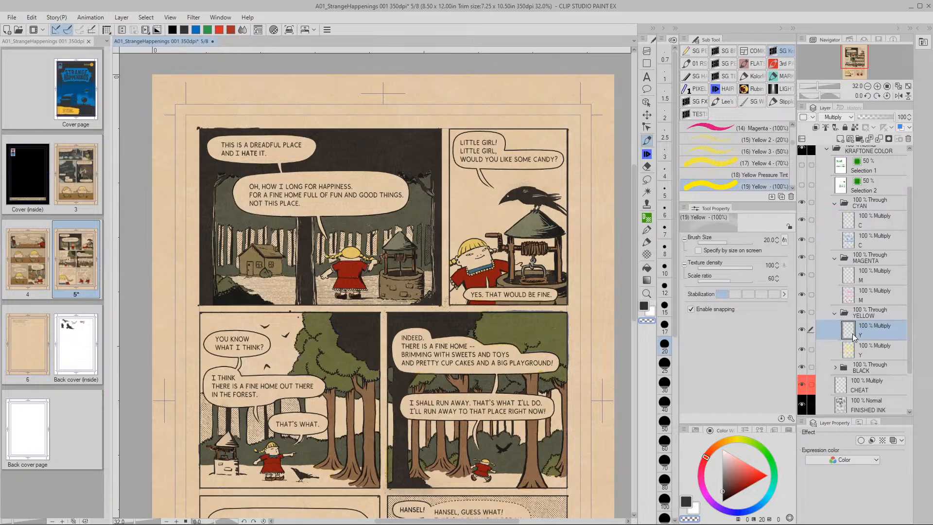
click(853, 278)
click(849, 221)
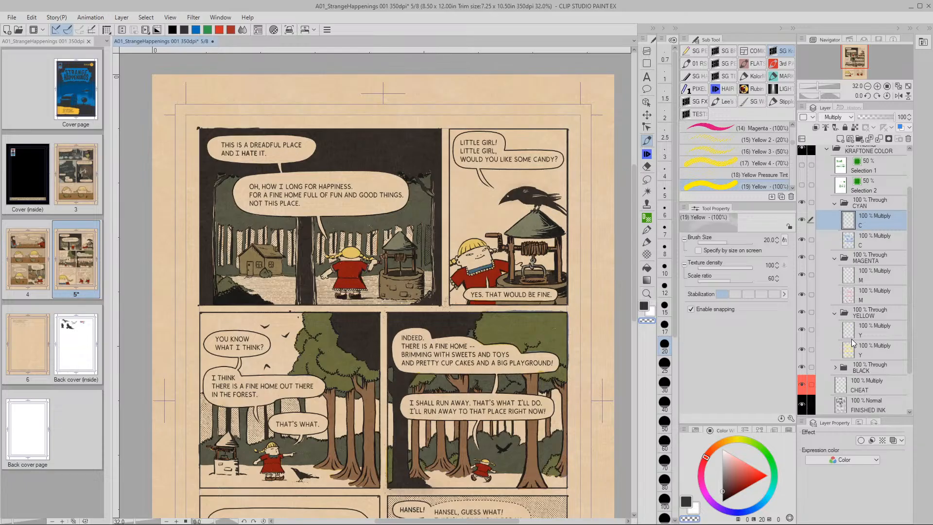
Pan down to the lower panels and zoom in close on the girl and the well
drag(434, 474, 436, 289)
mouse_move(496, 411)
mouse_down()
mouse_move(455, 446)
mouse_move(455, 479)
mouse_move(430, 475)
mouse_move(476, 455)
mouse_move(449, 421)
mouse_move(483, 423)
mouse_up()
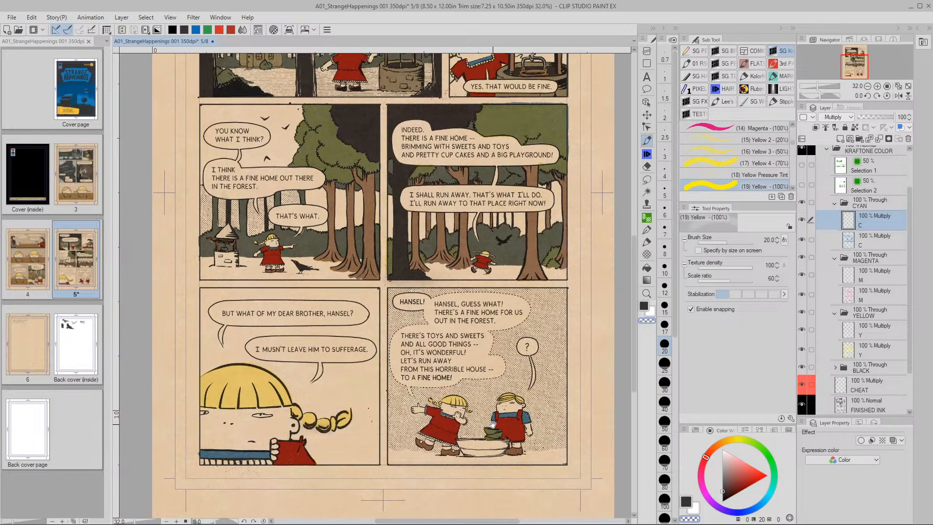
key(slash)
drag(360, 339, 486, 366)
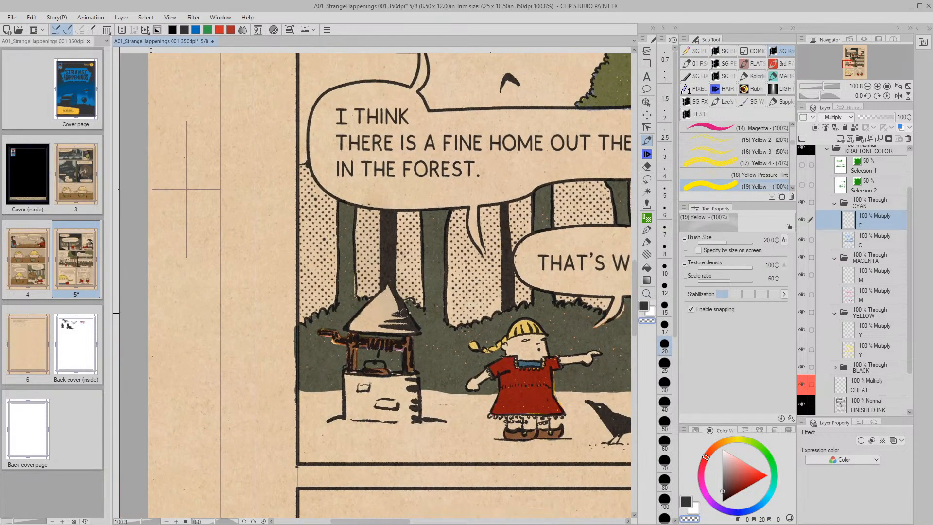
drag(792, 141, 792, 132)
click(729, 164)
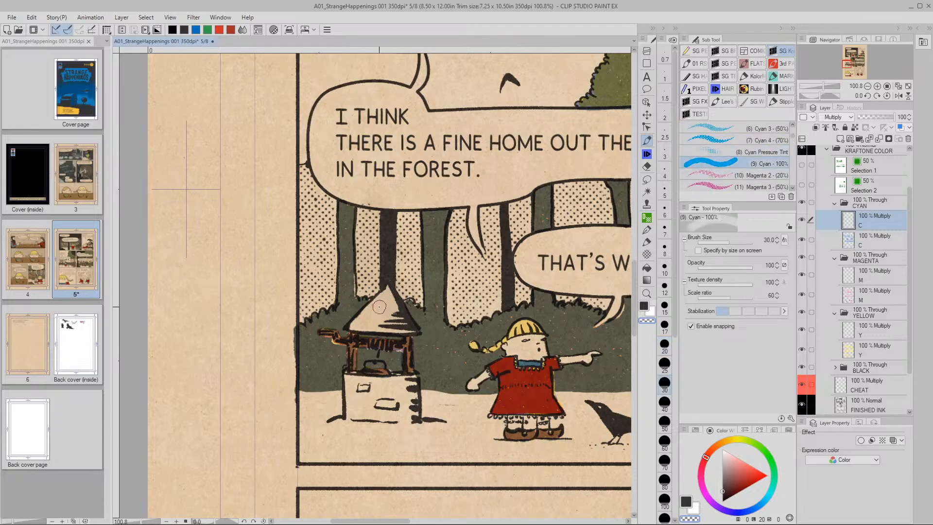
mouse_move(388, 291)
mouse_down()
mouse_move(354, 325)
mouse_move(406, 326)
mouse_move(392, 300)
mouse_move(383, 314)
mouse_move(387, 292)
mouse_move(400, 322)
mouse_up()
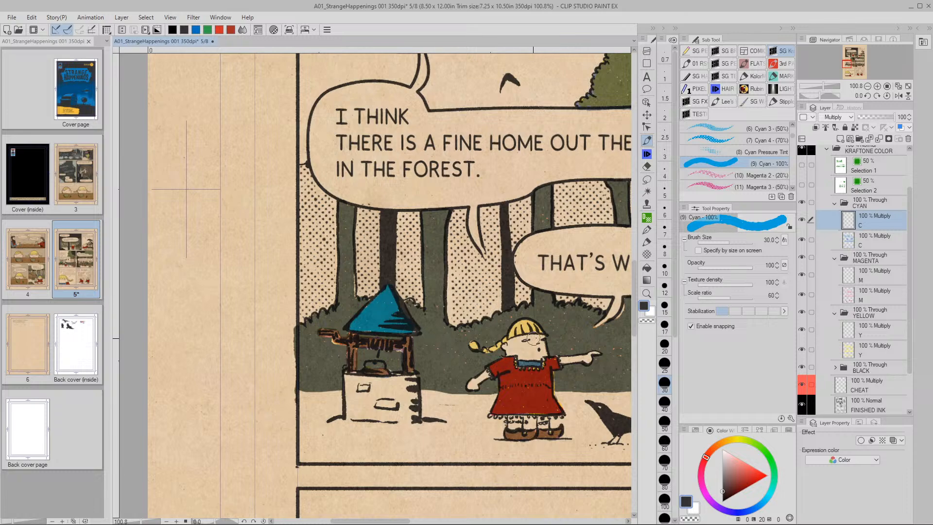
key(/)
scroll(533, 336, down, 2)
scroll(533, 336, down, 1)
drag(533, 337, 291, 337)
drag(544, 240, 466, 275)
scroll(462, 281, down, 2)
scroll(462, 281, left, 1)
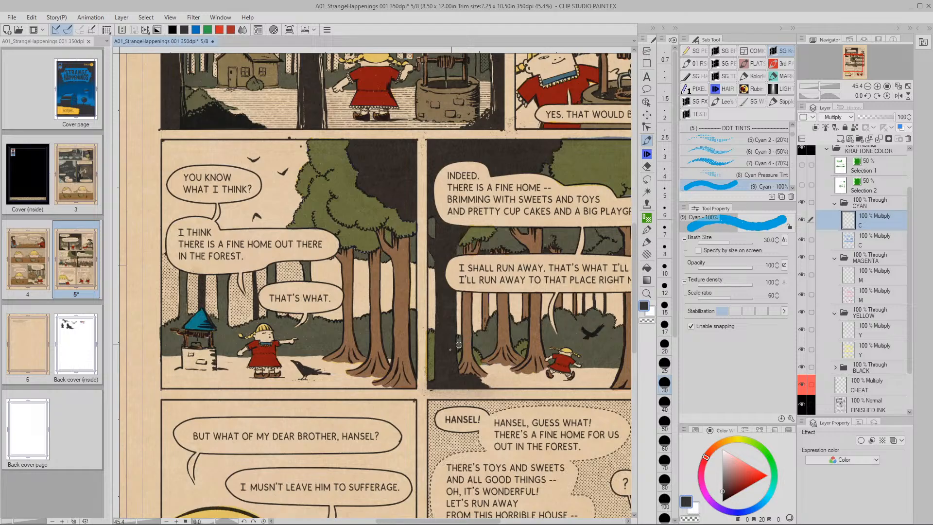
drag(459, 345, 442, 399)
click(848, 240)
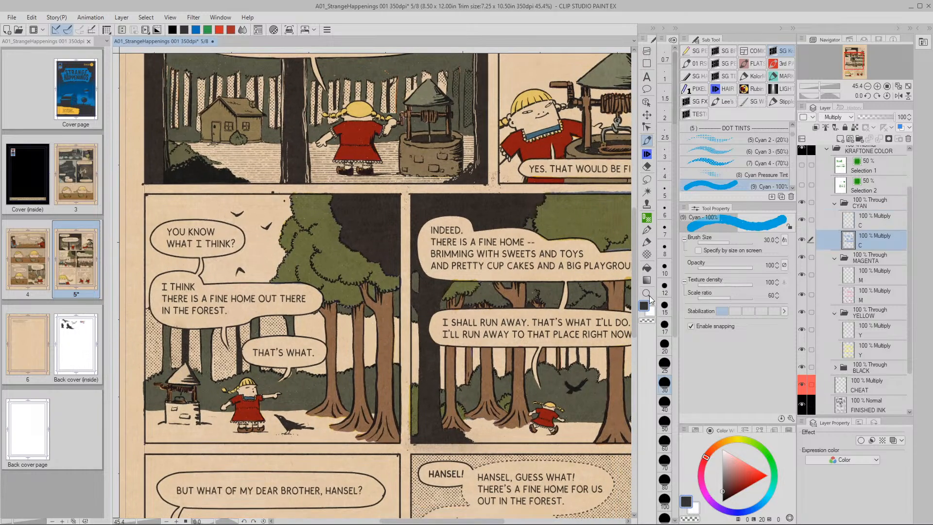
Lasso the forest panel well's roof and add its body to the selection
click(647, 179)
drag(345, 355, 422, 291)
key(slash)
drag(284, 351, 323, 349)
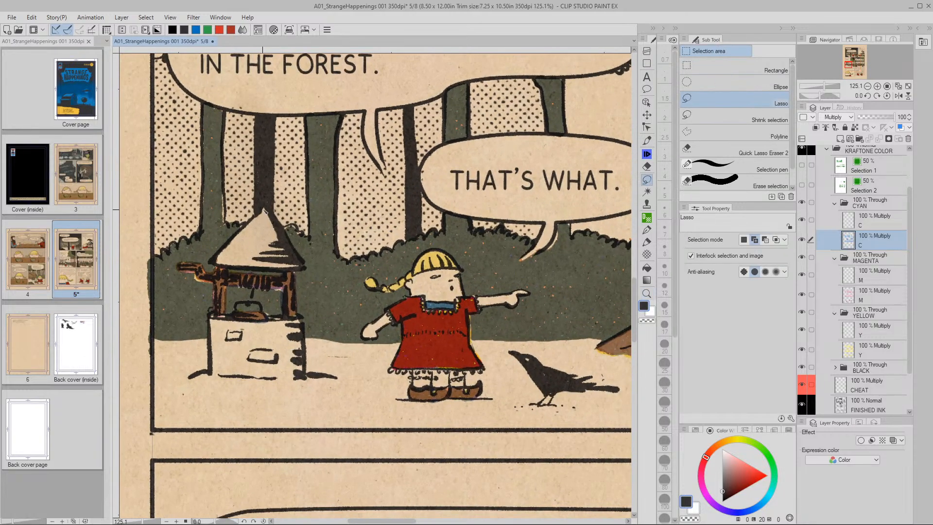
drag(262, 210, 214, 261)
drag(268, 210, 269, 210)
click(267, 286)
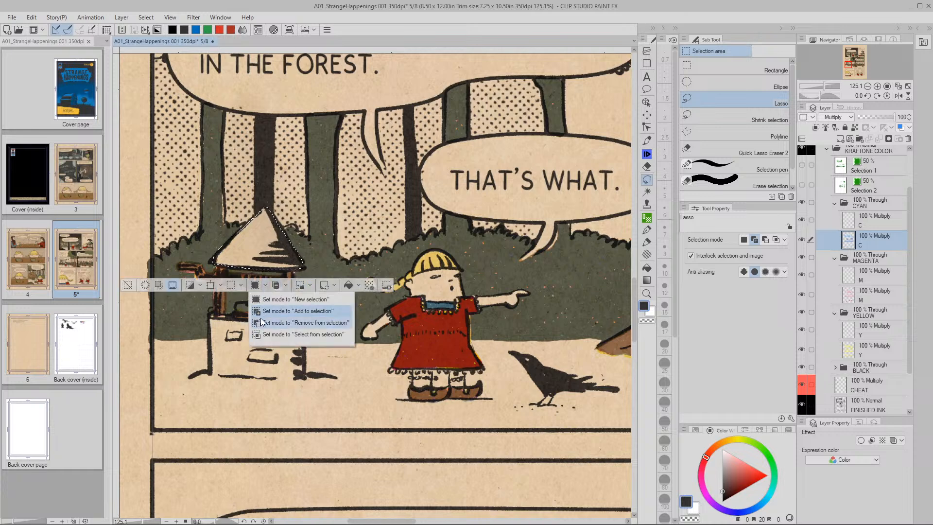
mouse_move(214, 316)
mouse_down()
mouse_move(211, 377)
mouse_move(306, 381)
mouse_move(302, 317)
mouse_move(210, 317)
mouse_up()
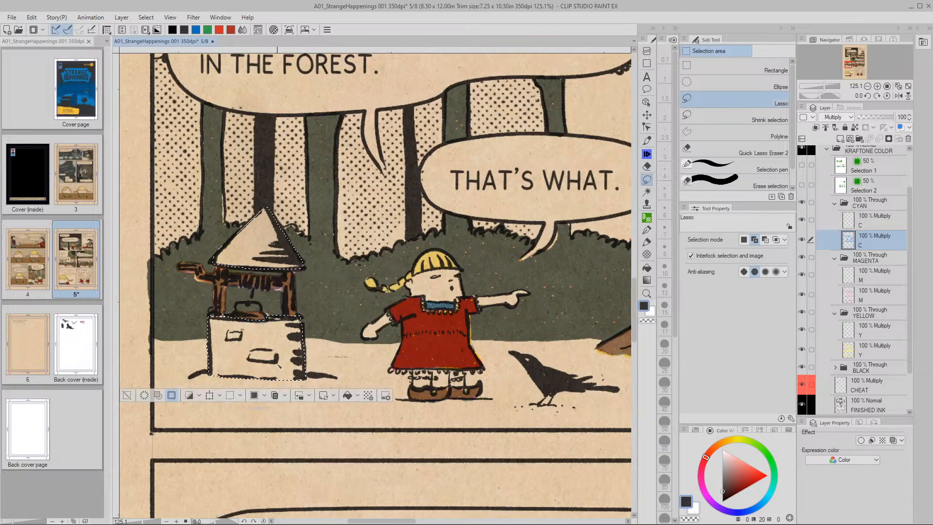
Copy and paste the well area on the Y layer, then remove the empty pasted layer
key(ctrl+alt+space)
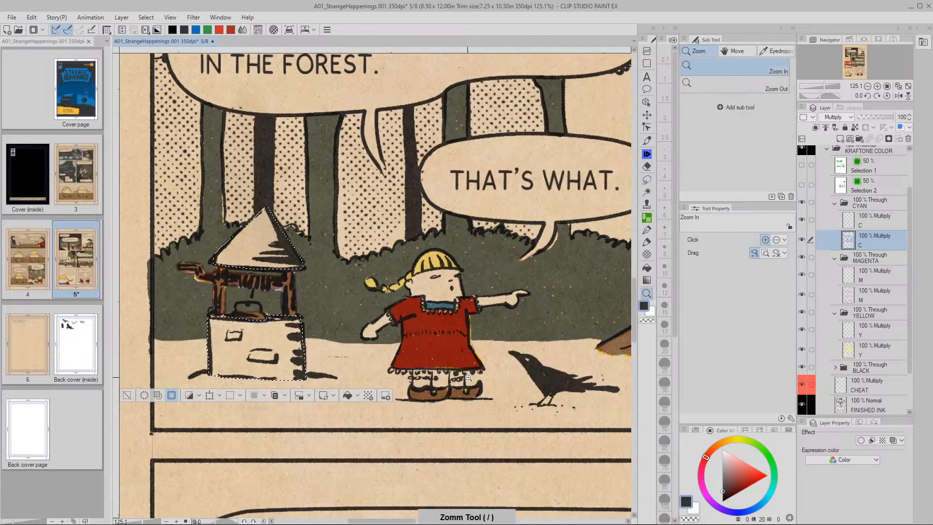
key(space)
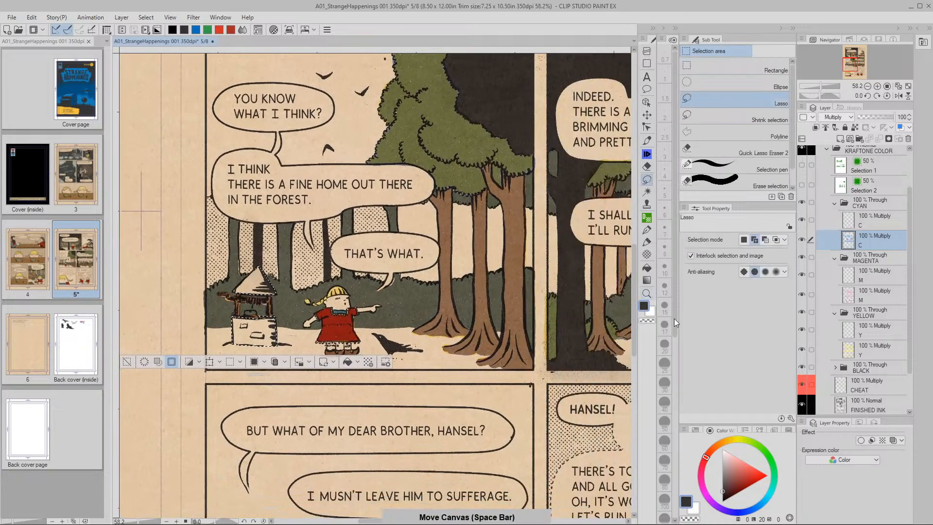
click(862, 346)
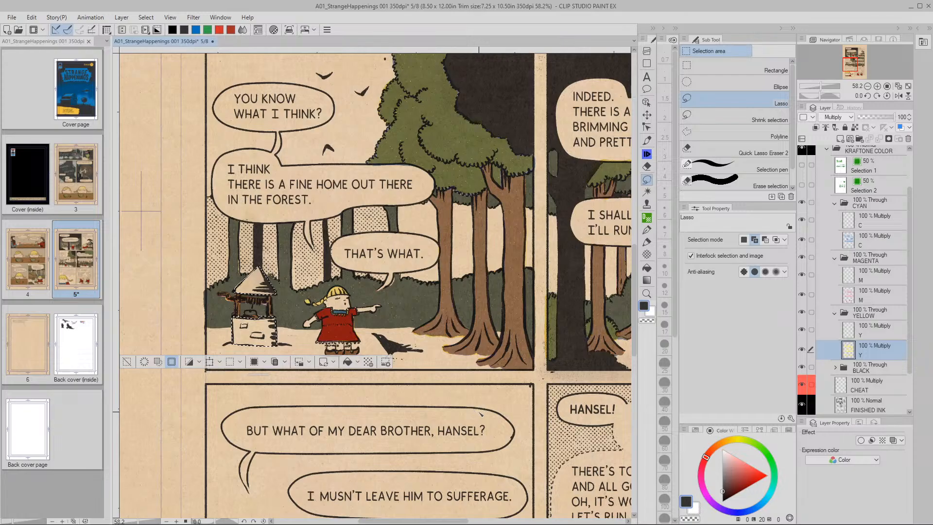
click(285, 362)
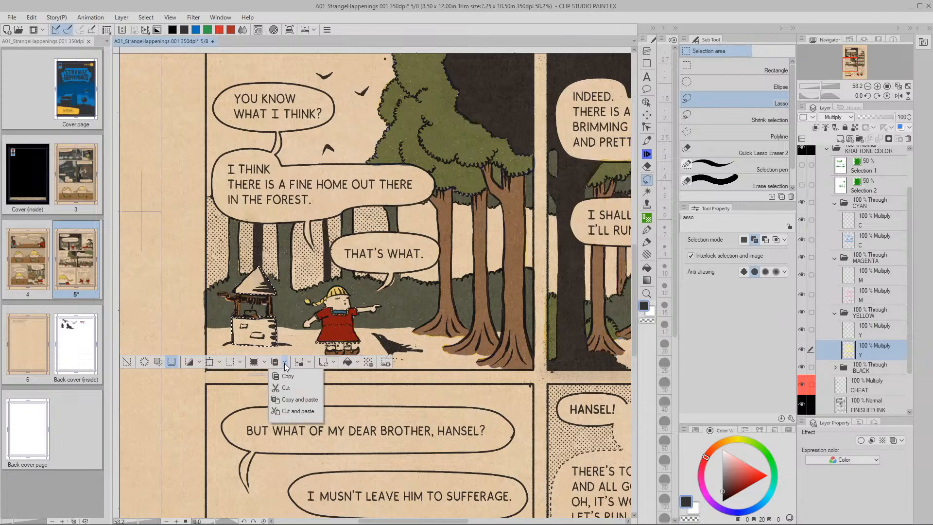
click(277, 400)
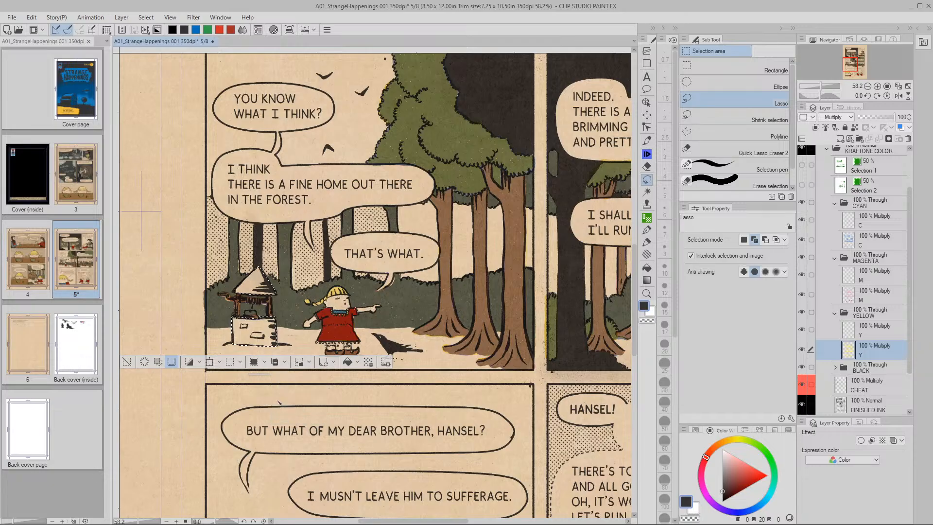
click(853, 296)
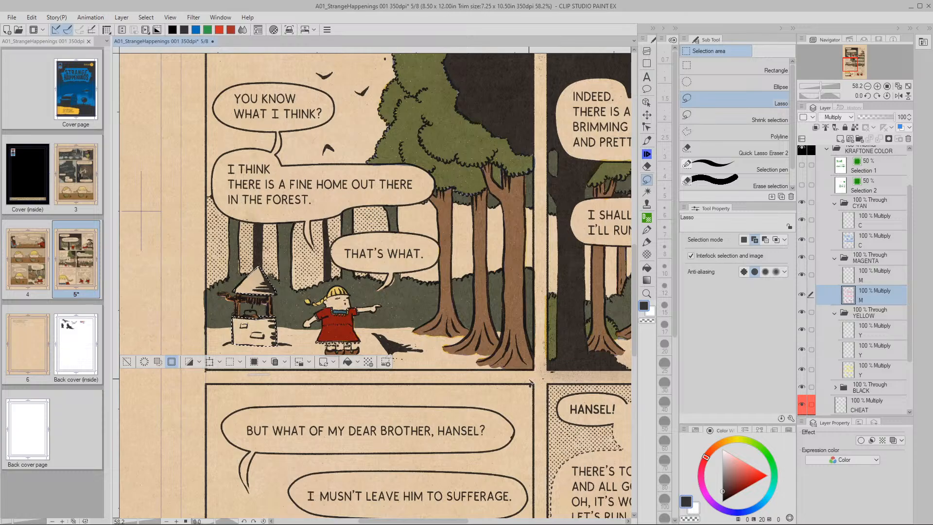
key(ctrl+z)
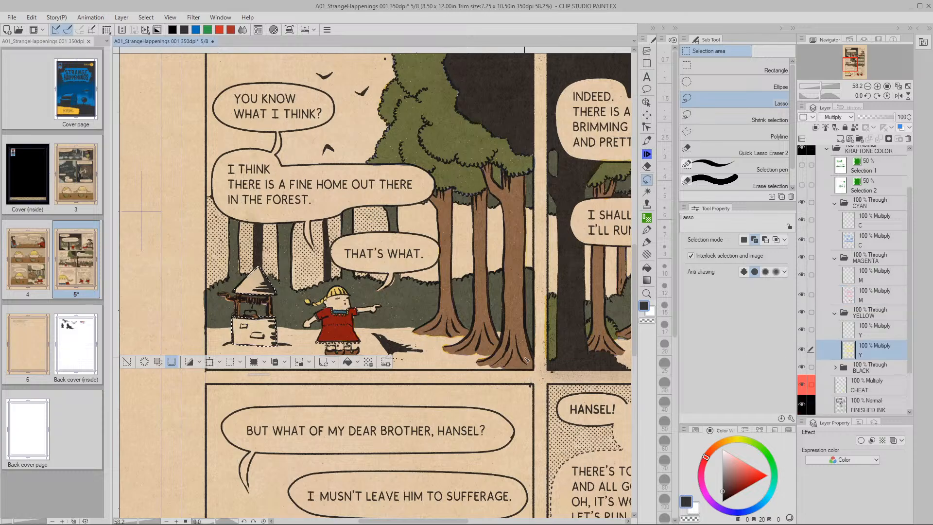
click(802, 329)
Turn off interlocking selection with the image and drag the outline onto the top panel's well
click(691, 256)
drag(282, 323, 364, 283)
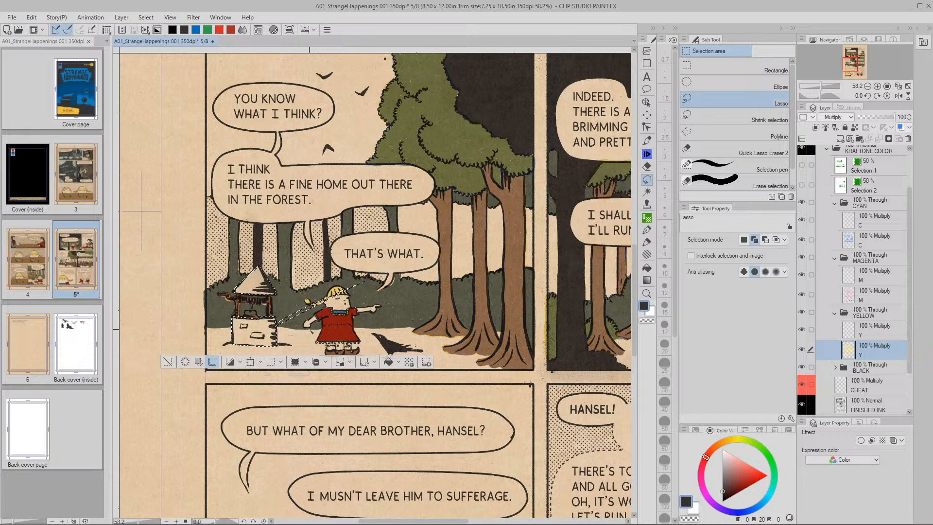
key(ctrl+z)
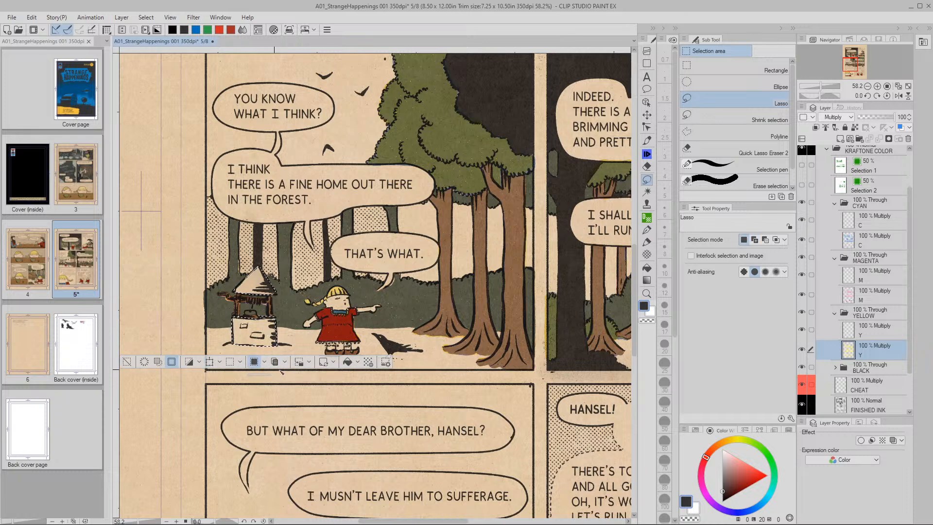
mouse_move(265, 334)
mouse_down()
mouse_move(304, 305)
mouse_move(513, 211)
mouse_move(369, 350)
mouse_move(392, 335)
mouse_move(429, 195)
mouse_move(408, 170)
mouse_move(472, 199)
mouse_move(426, 211)
mouse_up()
mouse_move(504, 260)
mouse_down()
mouse_move(473, 267)
mouse_move(389, 332)
mouse_up()
mouse_move(342, 281)
mouse_down()
mouse_move(459, 247)
mouse_move(546, 190)
mouse_move(539, 207)
mouse_move(318, 266)
mouse_up()
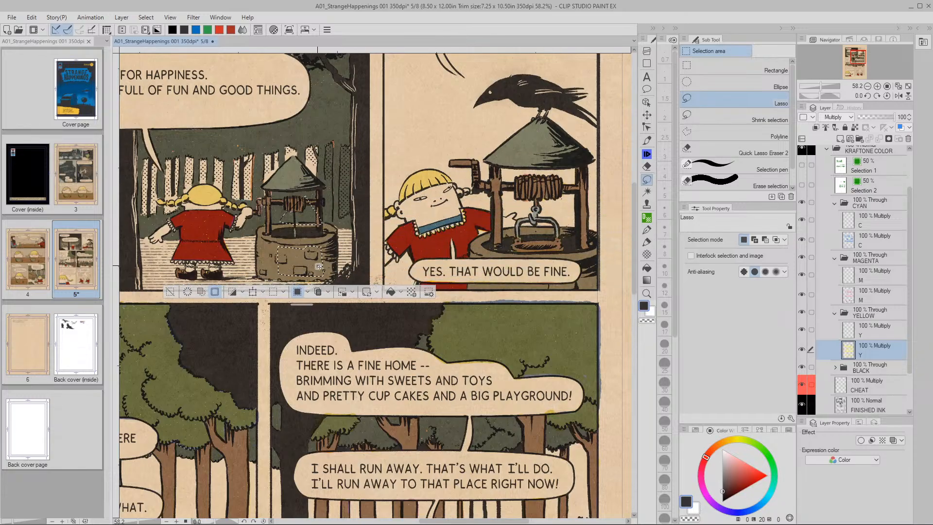
Lasso the forest well's box-shaped base and carry that outline up to the top panel's well
mouse_move(318, 266)
mouse_down()
mouse_move(298, 273)
mouse_move(310, 270)
mouse_up()
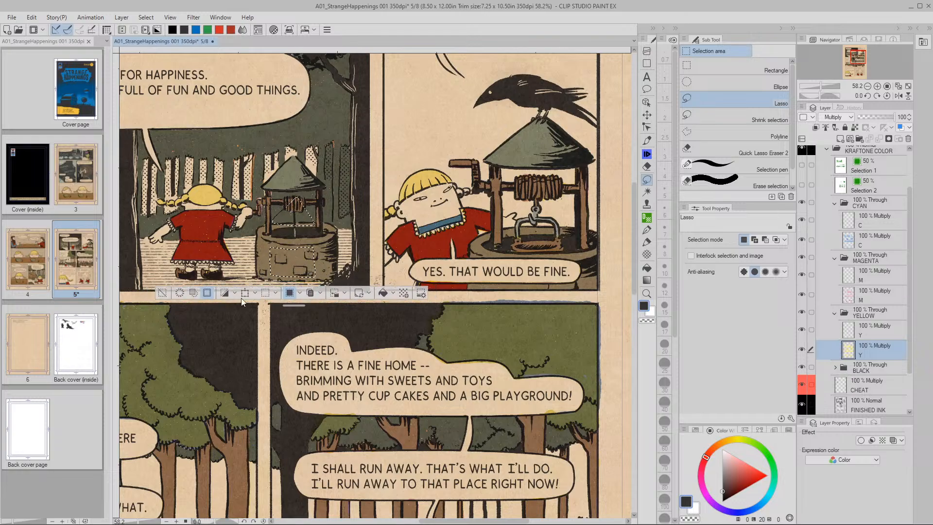
drag(306, 349, 439, 239)
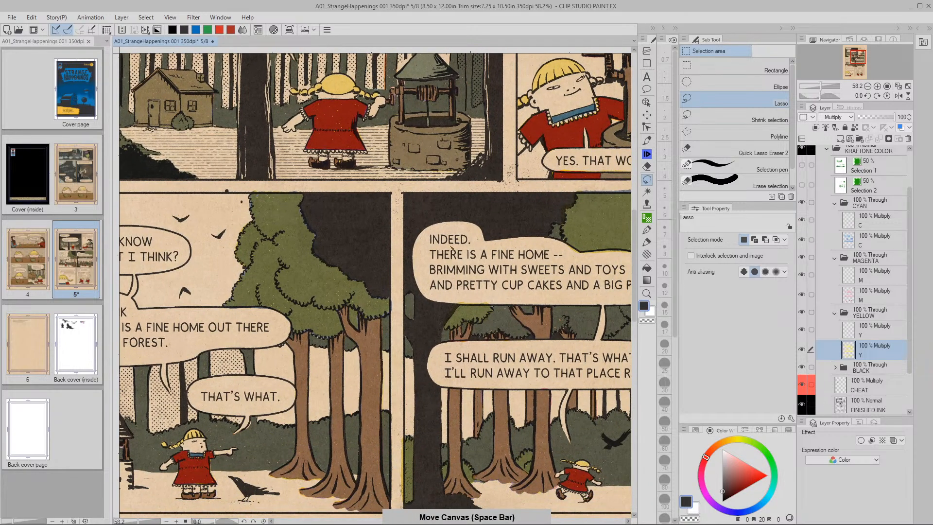
drag(263, 434, 444, 329)
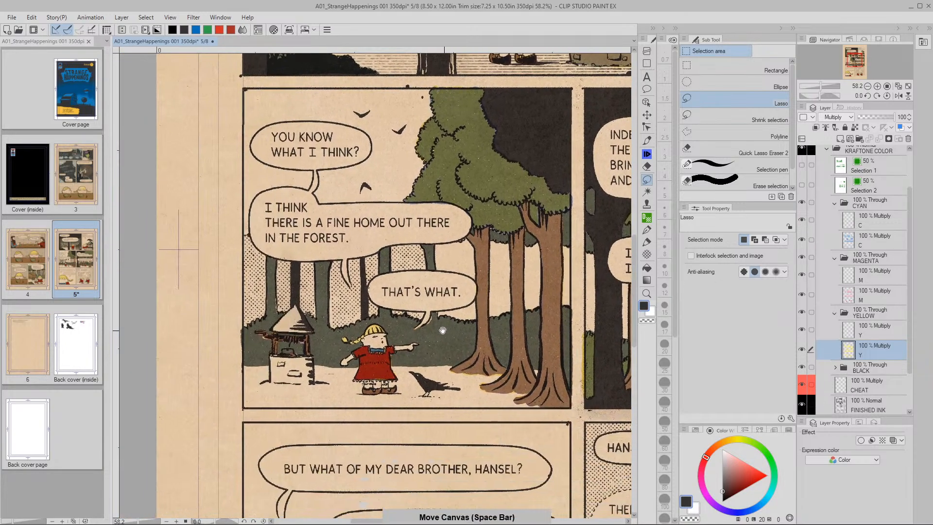
drag(321, 368, 395, 342)
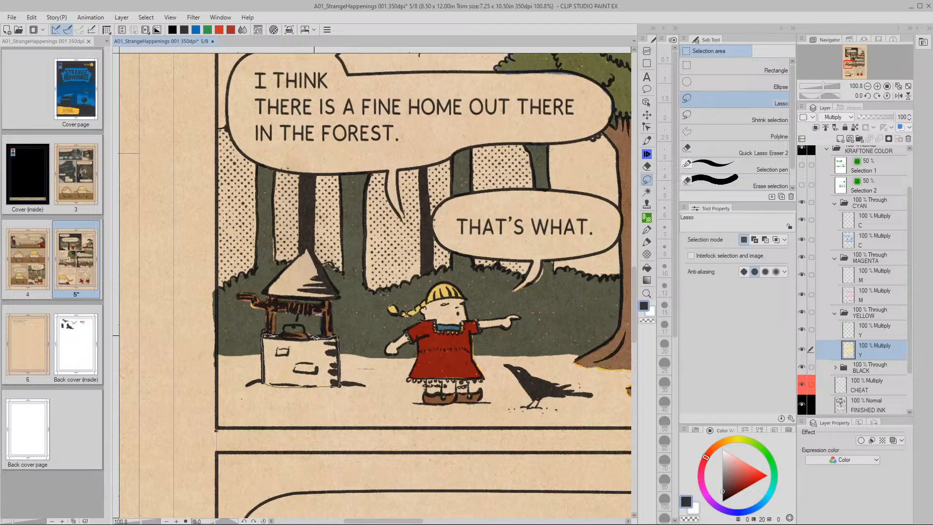
drag(278, 340, 273, 336)
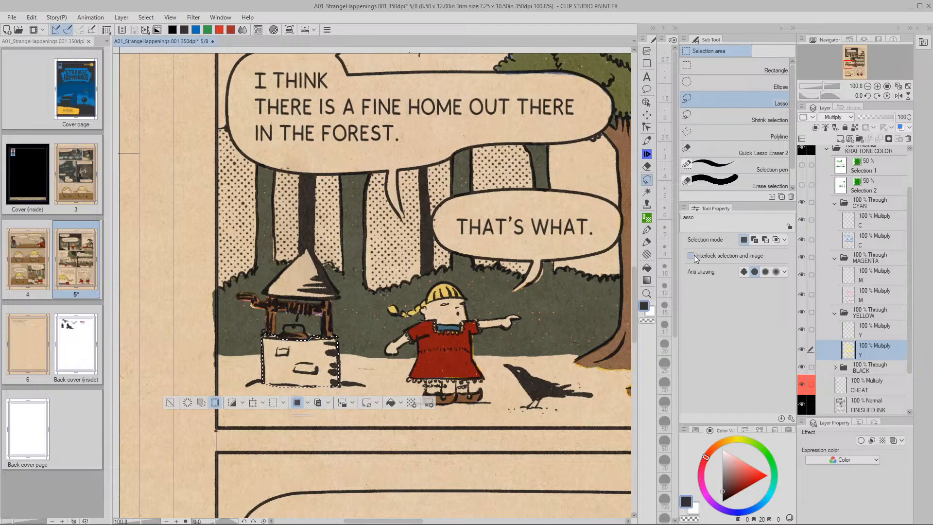
mouse_move(315, 366)
mouse_down()
mouse_move(241, 402)
mouse_move(432, 202)
mouse_move(596, 160)
mouse_move(389, 322)
mouse_move(367, 415)
mouse_move(350, 436)
mouse_move(428, 230)
mouse_move(542, 121)
mouse_up()
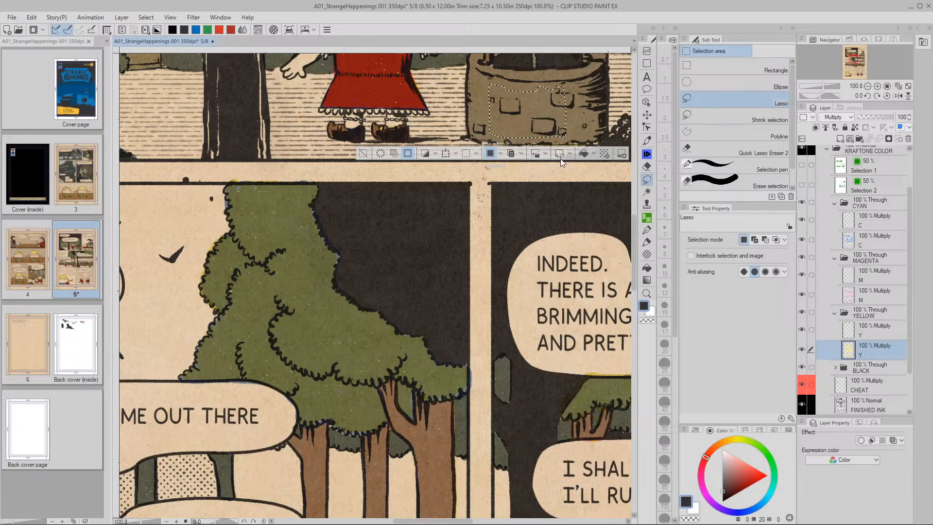
Copy and paste the selected area onto new yellow, magenta and cyan layers
click(520, 153)
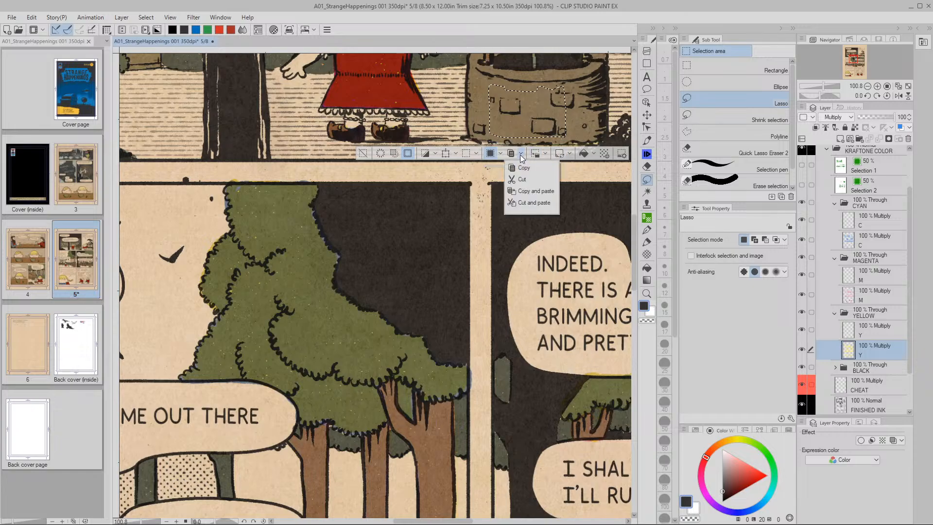
click(530, 191)
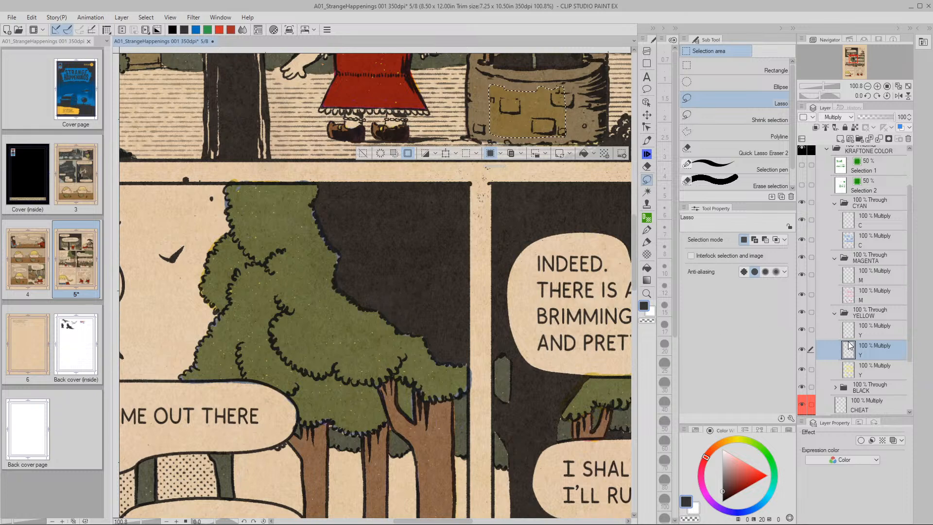
click(870, 295)
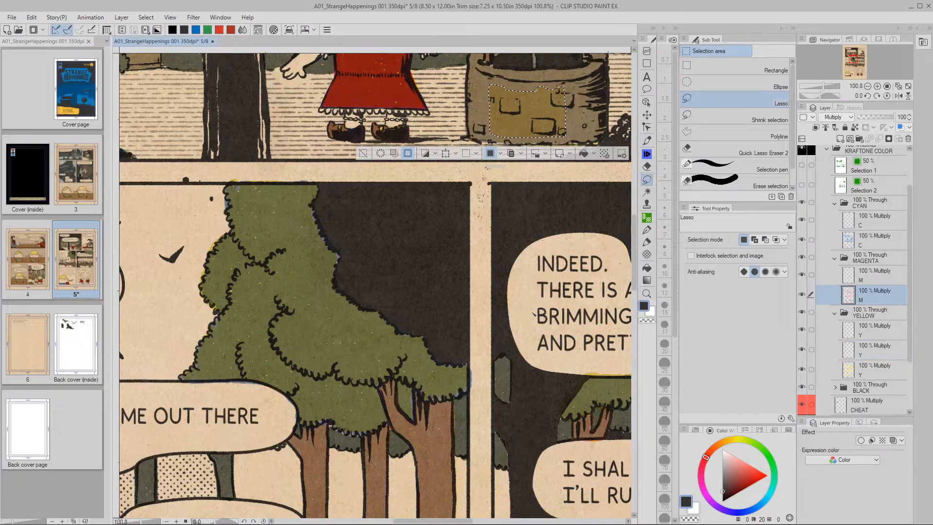
click(520, 153)
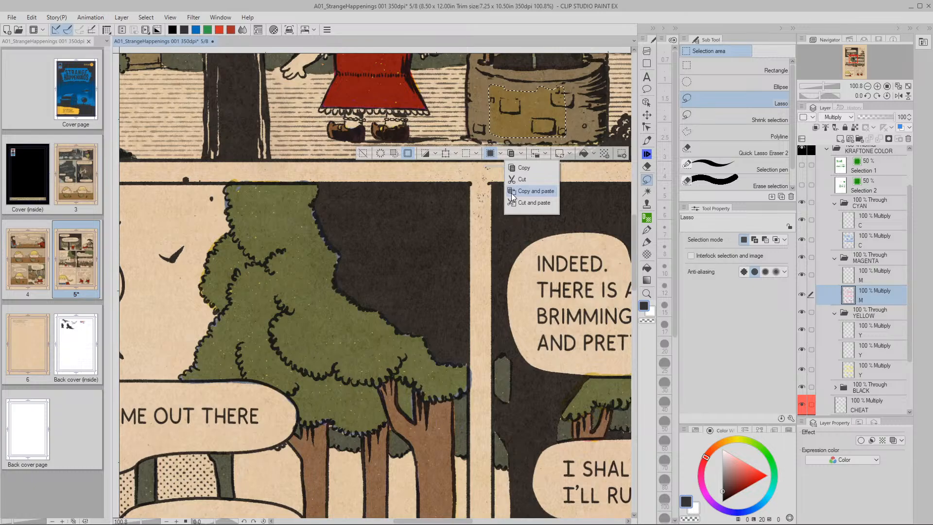
click(512, 191)
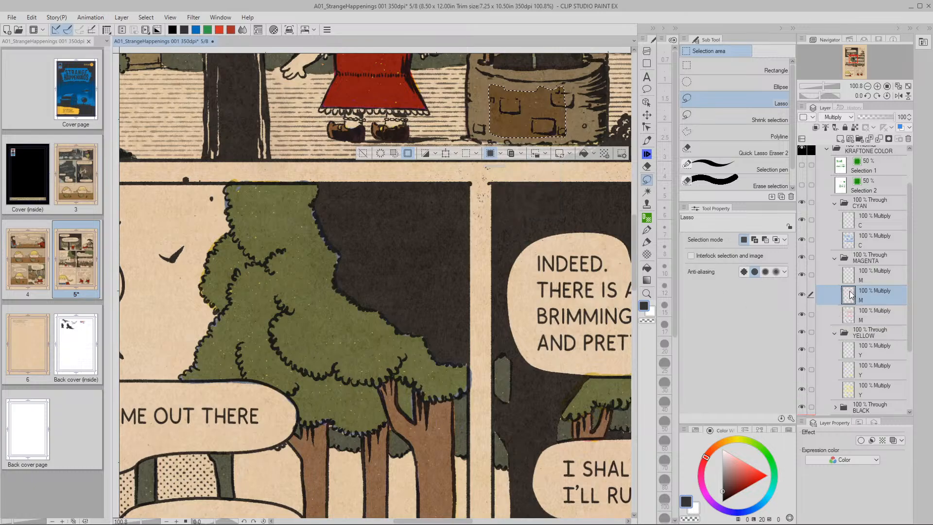
click(851, 243)
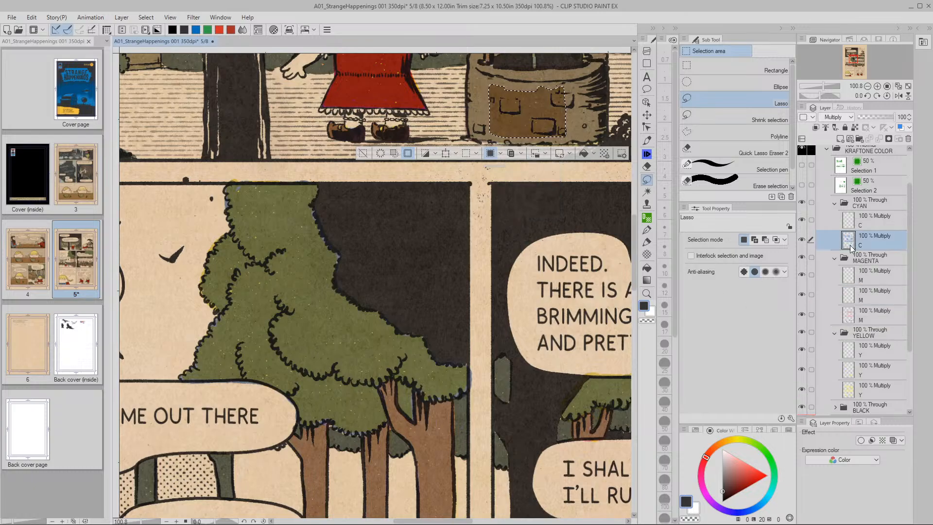
click(520, 154)
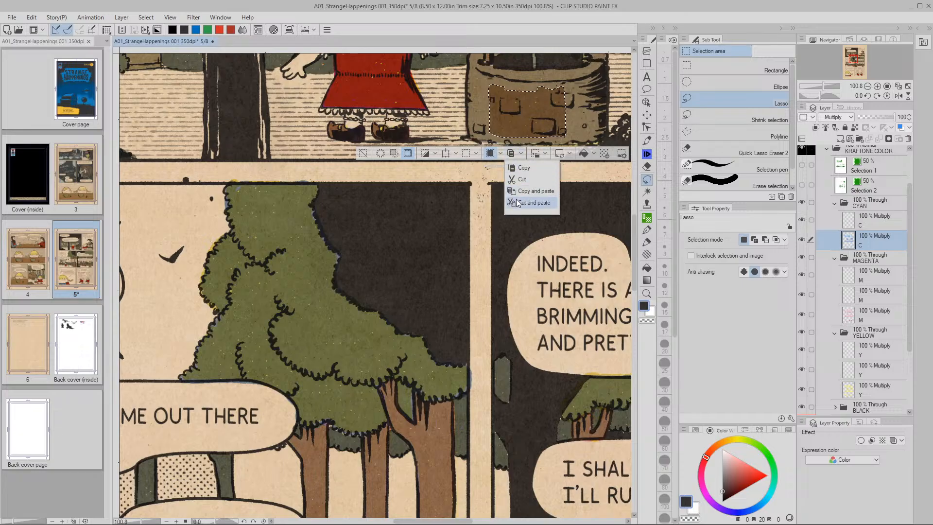
click(512, 191)
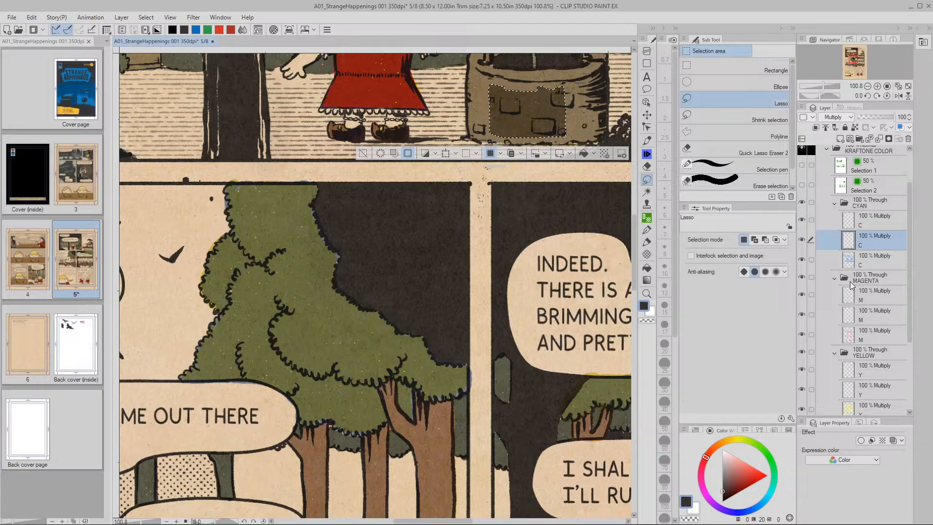
Select the three pasted copies together, clear the selection, and choose the Move layer tool
click(811, 315)
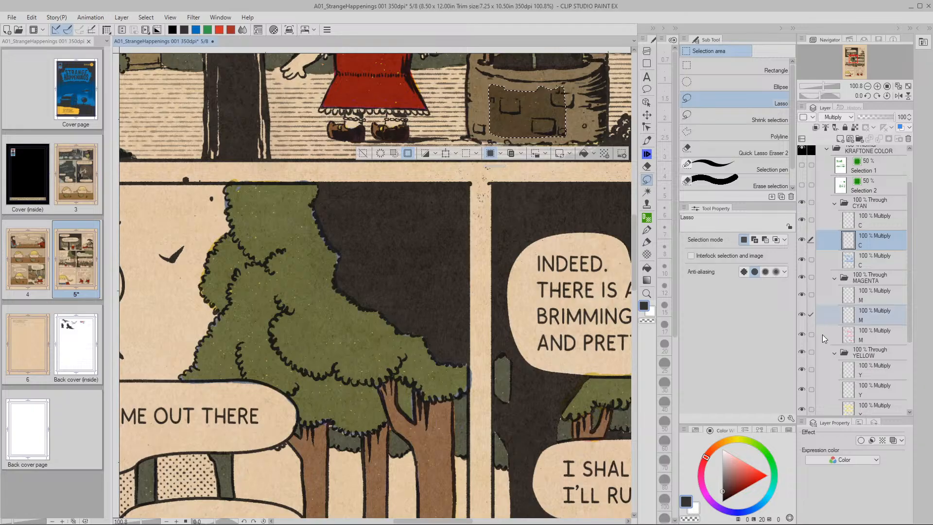
click(811, 389)
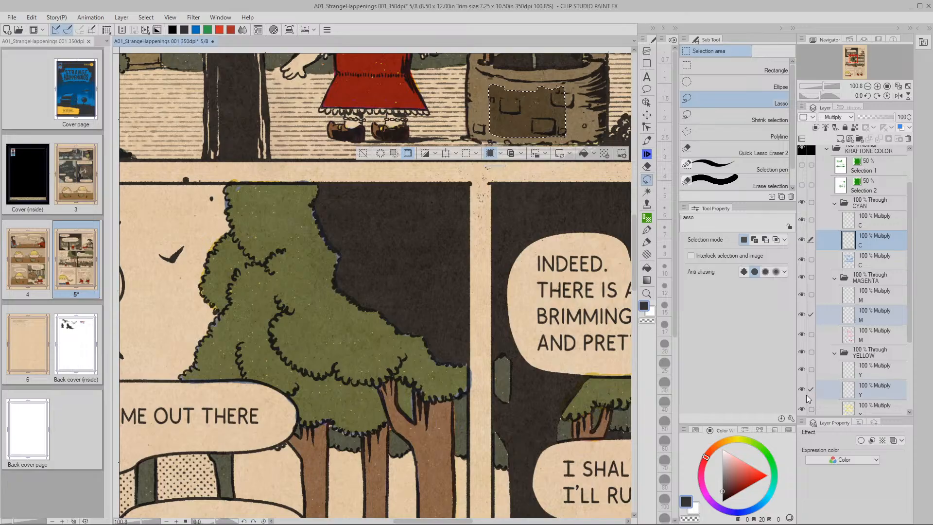
click(363, 153)
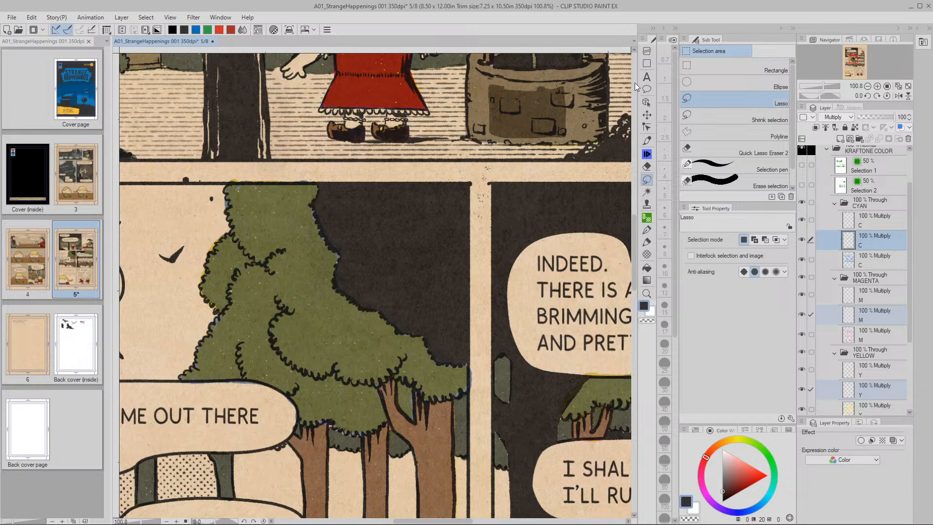
click(646, 115)
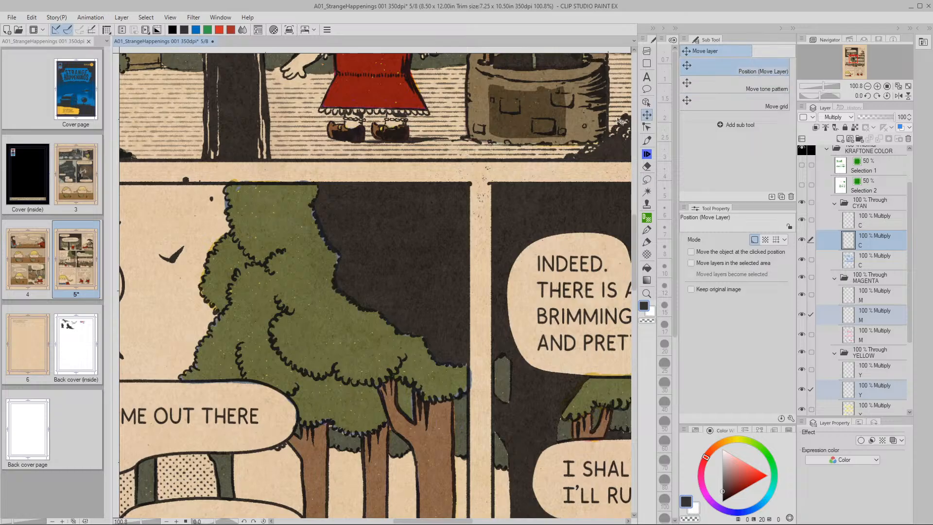
Pan and zoom out to frame the forest panel row with the girl and the small well
drag(336, 434, 511, 246)
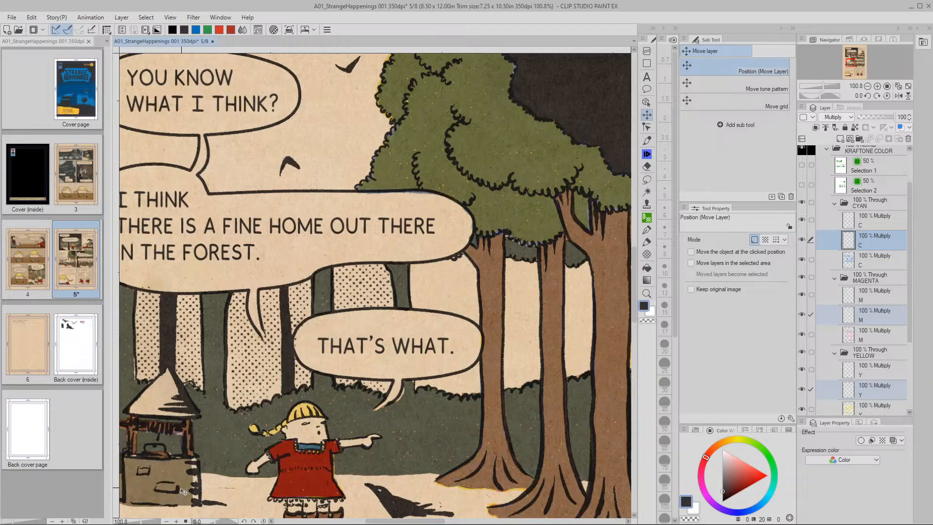
drag(193, 491, 344, 413)
drag(570, 334, 486, 347)
key(slash)
key(k)
drag(613, 341, 459, 347)
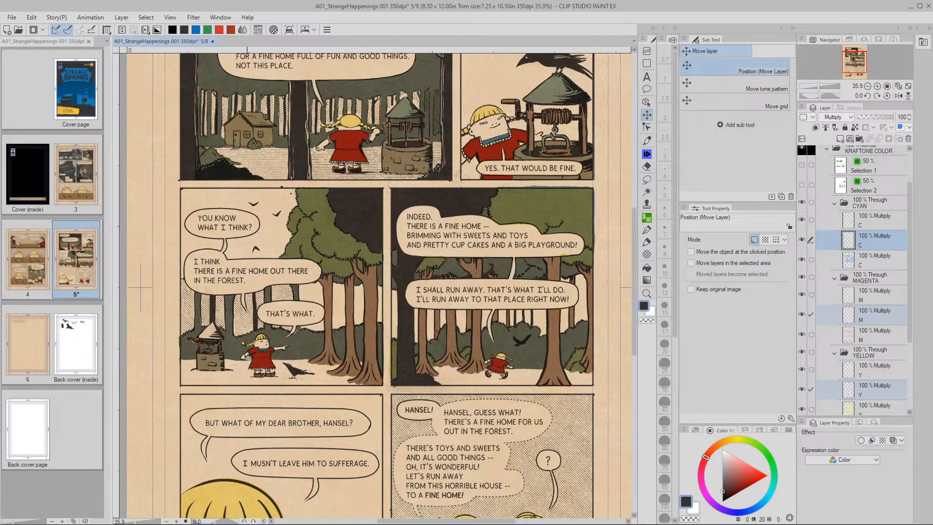
Lasso the small well's roof as a freehand selection, then zoom back out to the page
click(646, 179)
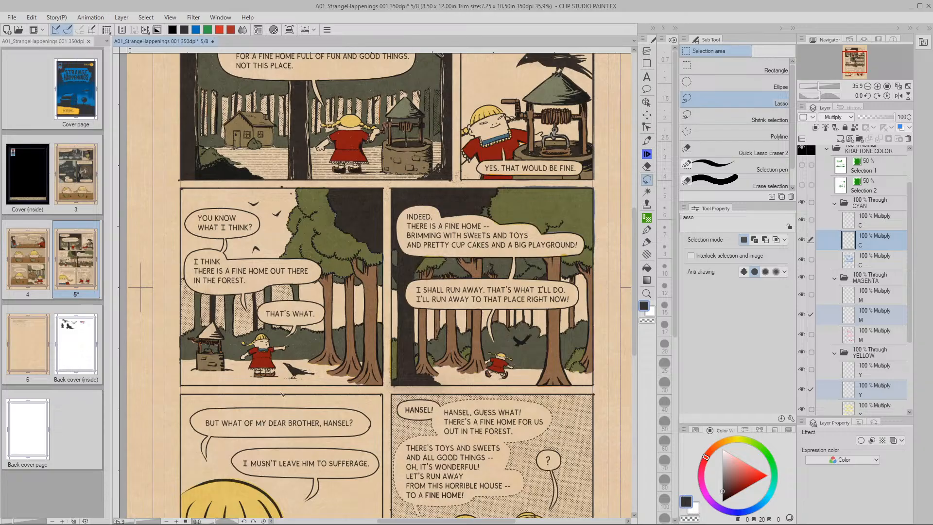
drag(219, 291, 350, 262)
drag(288, 323, 342, 330)
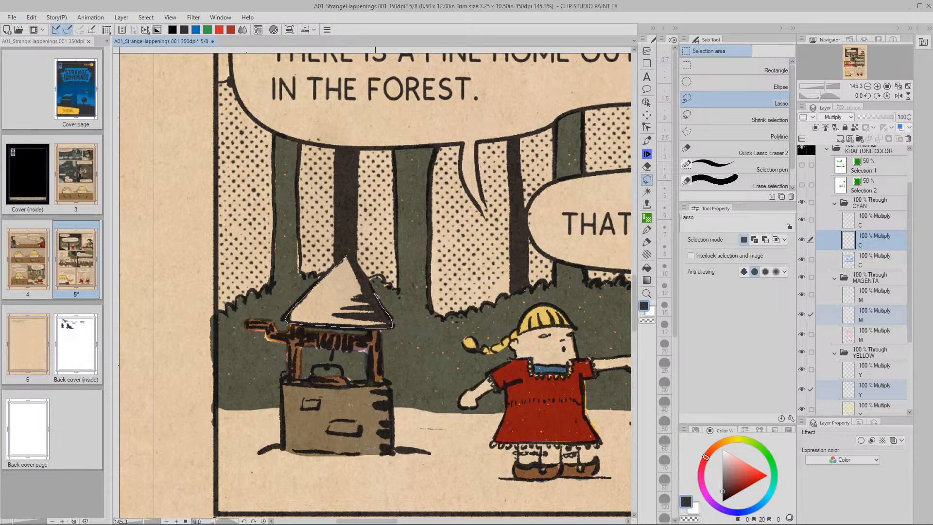
drag(355, 259, 349, 256)
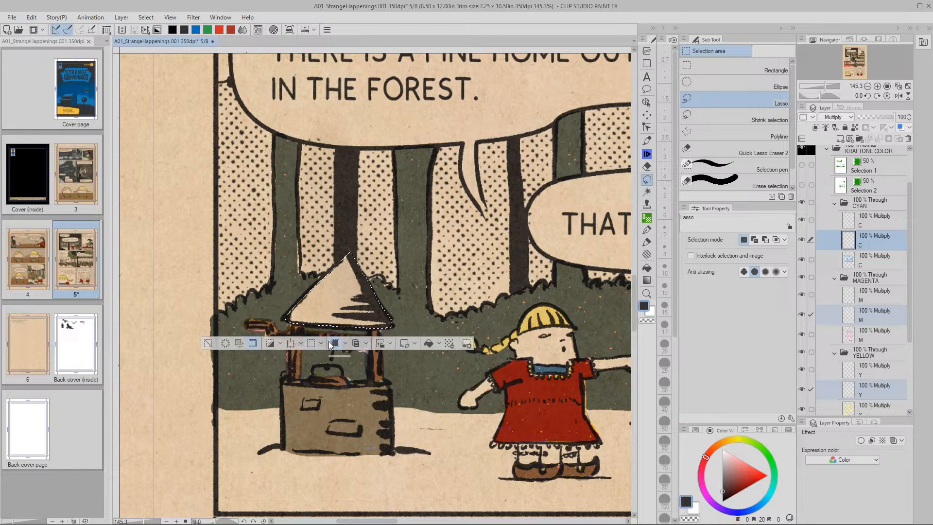
click(366, 344)
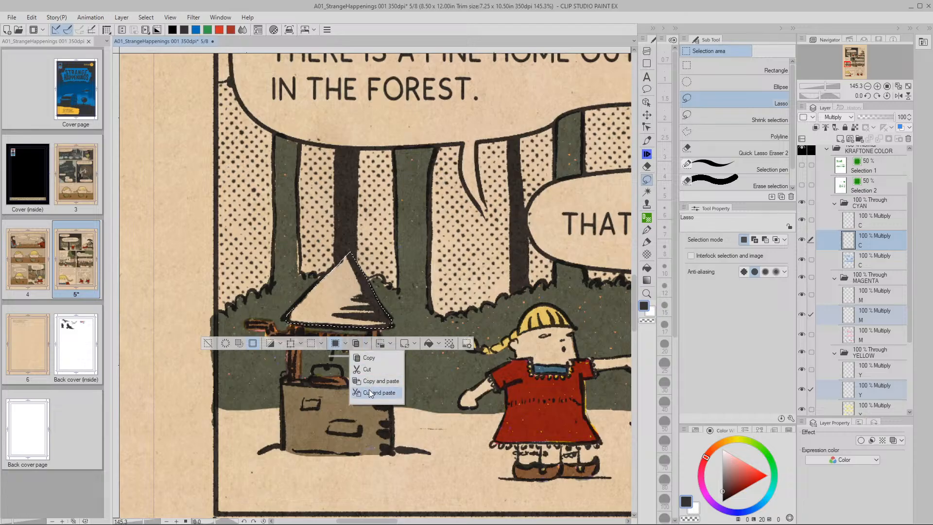
click(366, 343)
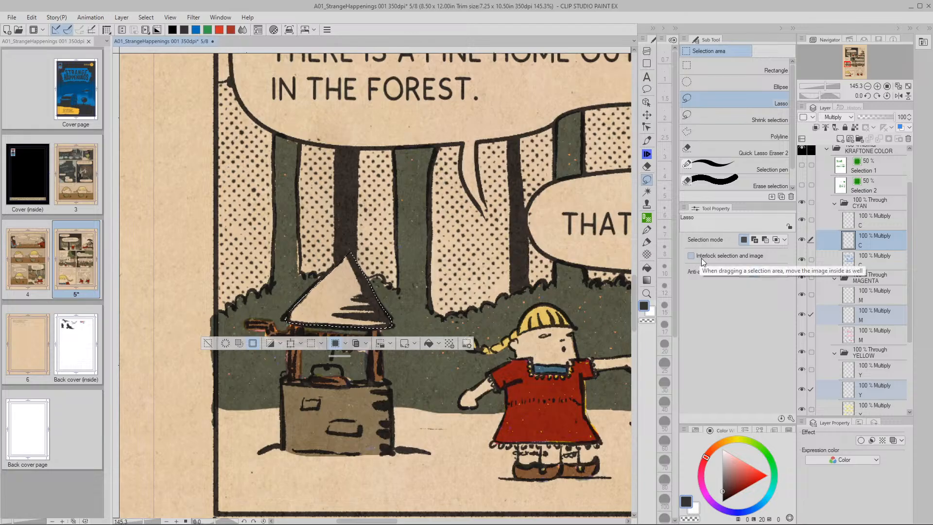
scroll(384, 372, down, 6)
key(slash)
key(m)
drag(384, 372, 302, 365)
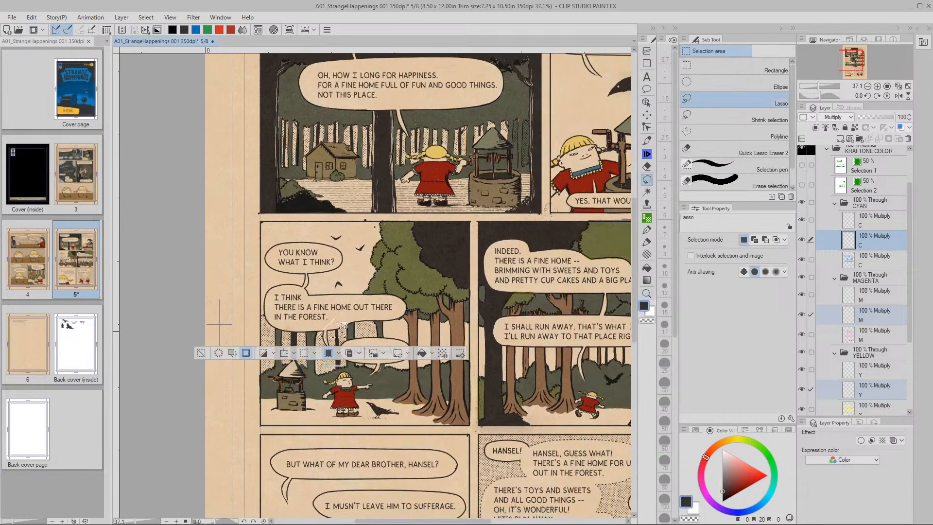
Try re-selecting the tip of the well roof, then clear the selection
drag(492, 127, 495, 144)
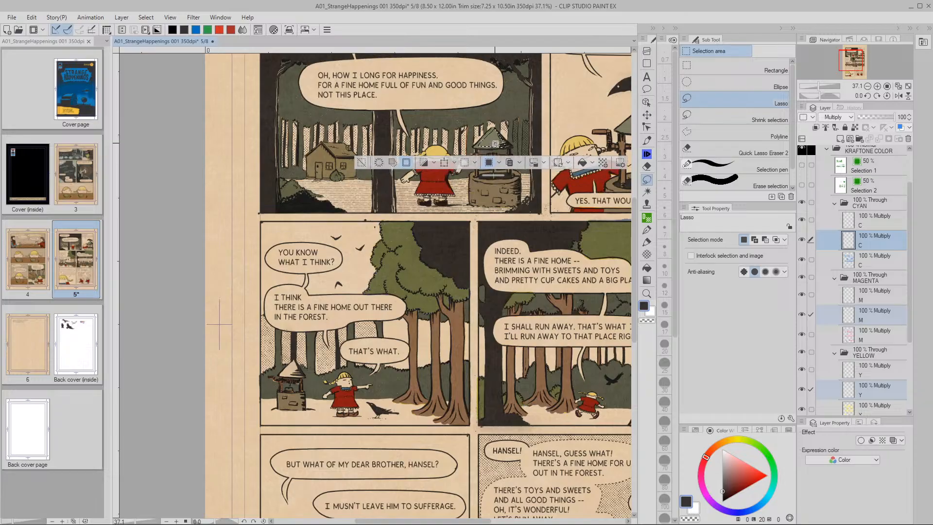
drag(508, 185, 403, 276)
drag(526, 216, 543, 213)
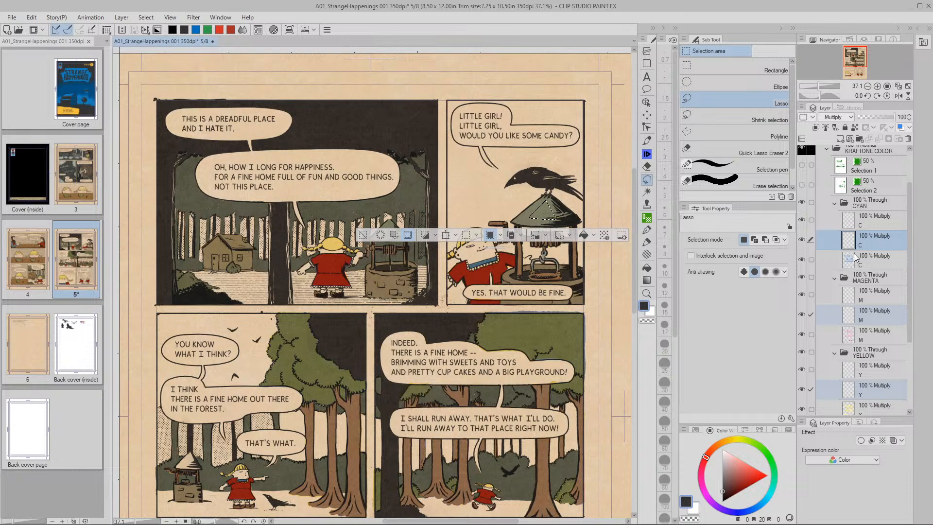
click(363, 235)
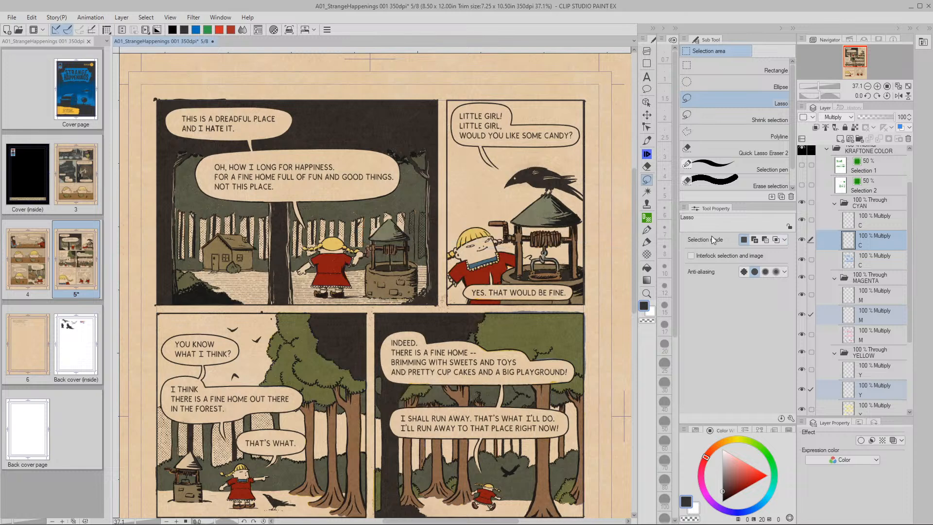
Merge the empty second yellow, magenta and cyan layers into the layers below
click(852, 245)
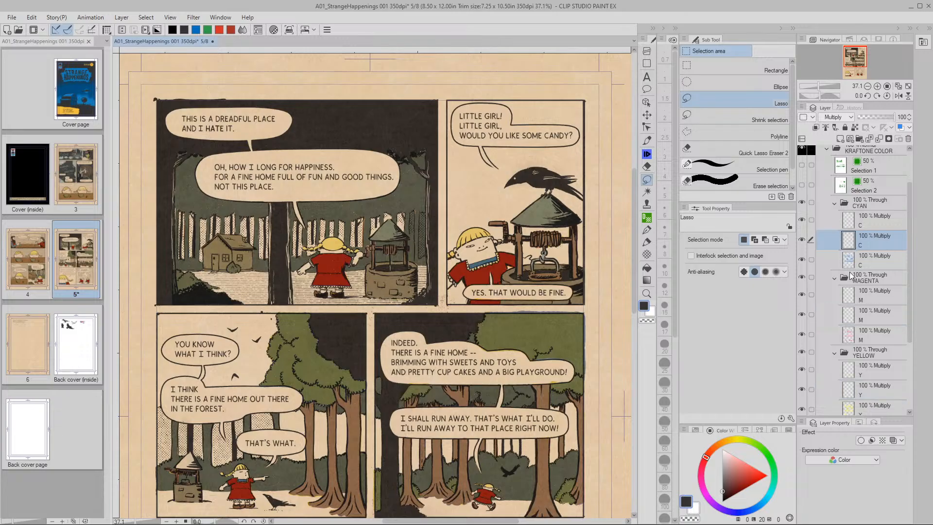
click(852, 317)
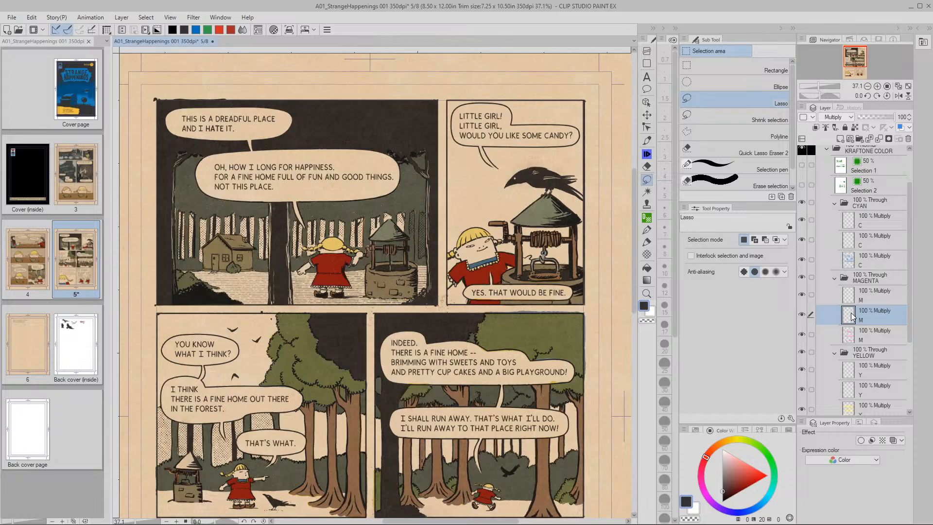
click(849, 398)
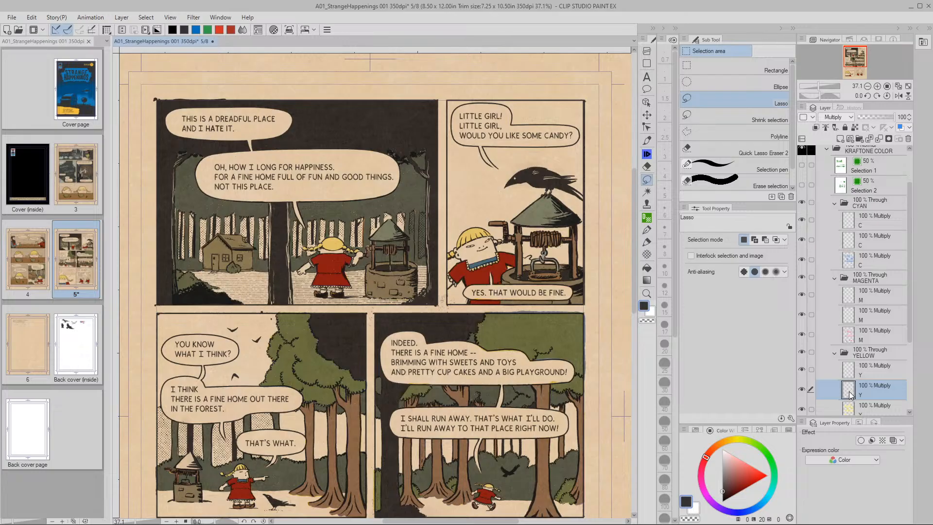
key(ctrl+e)
click(856, 316)
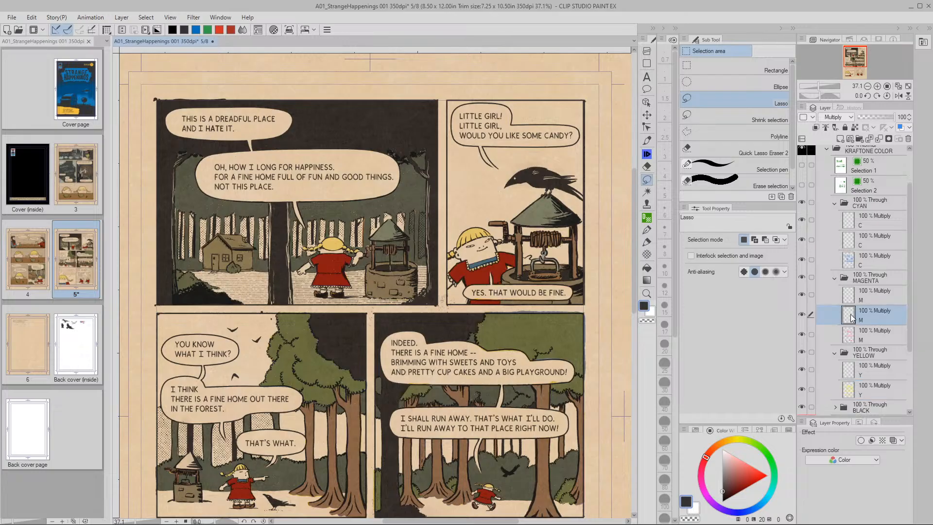
key(ctrl+e)
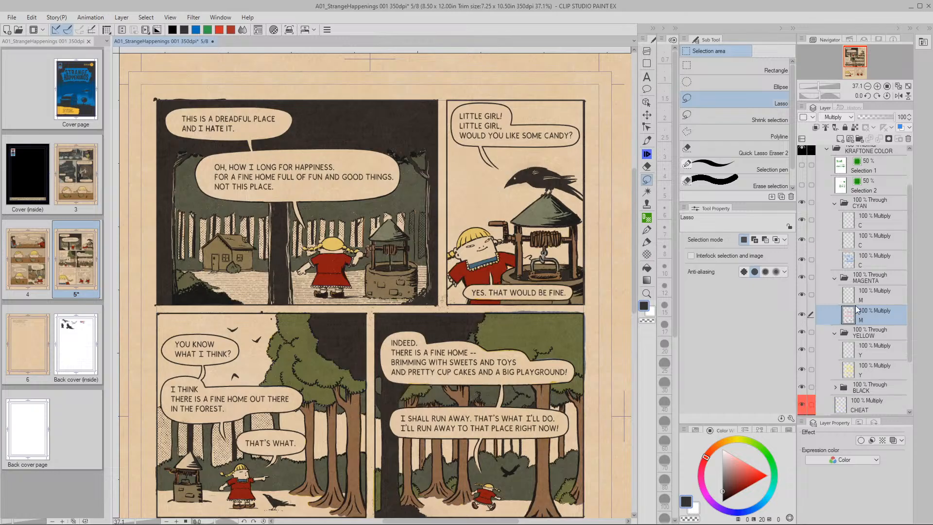
click(860, 243)
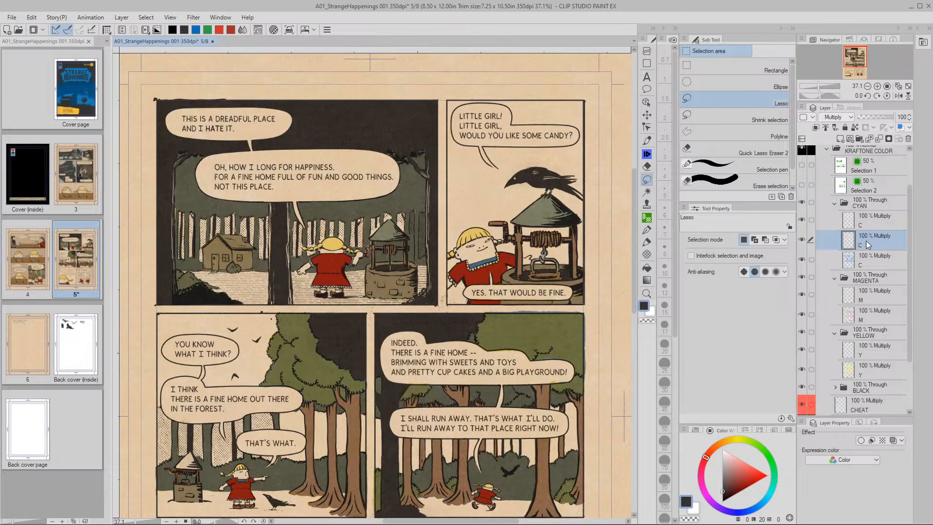
key(ctrl+e)
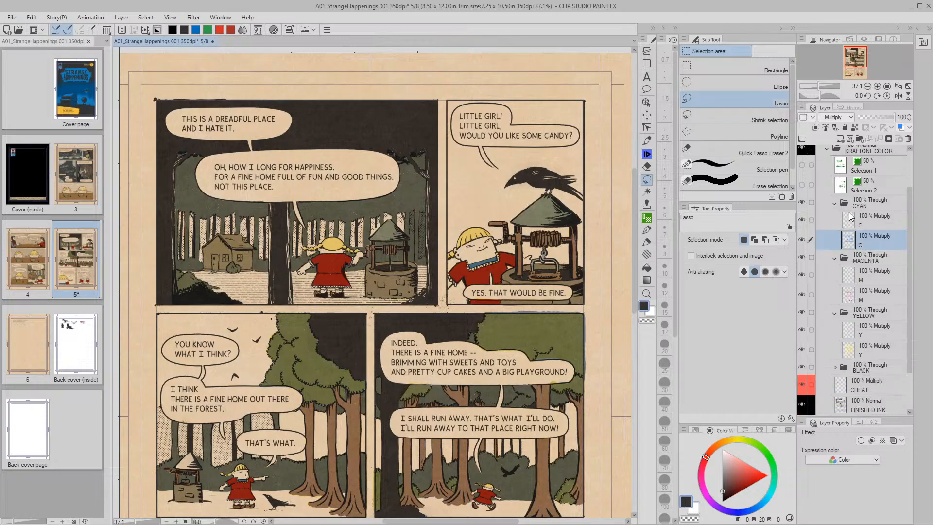
Select the second yellow layer and zoom in close on the small well's roof
click(854, 359)
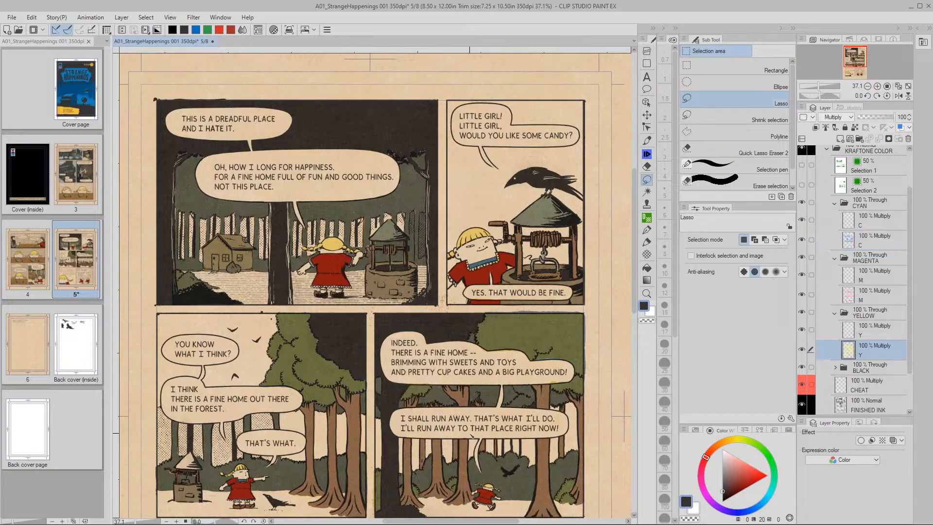
key(slash)
drag(241, 457, 386, 439)
mouse_move(308, 425)
mouse_down()
mouse_move(220, 463)
mouse_move(277, 450)
mouse_move(242, 443)
mouse_move(444, 347)
mouse_up()
key(space)
drag(281, 355, 330, 358)
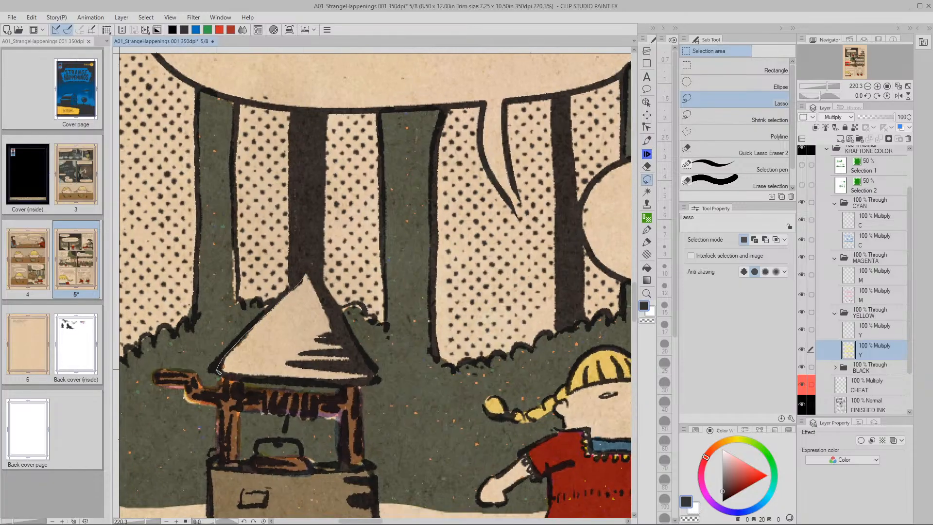
Lasso around the small well's triangular roof and pan out from it
drag(245, 377, 327, 382)
drag(332, 305, 222, 372)
key(space)
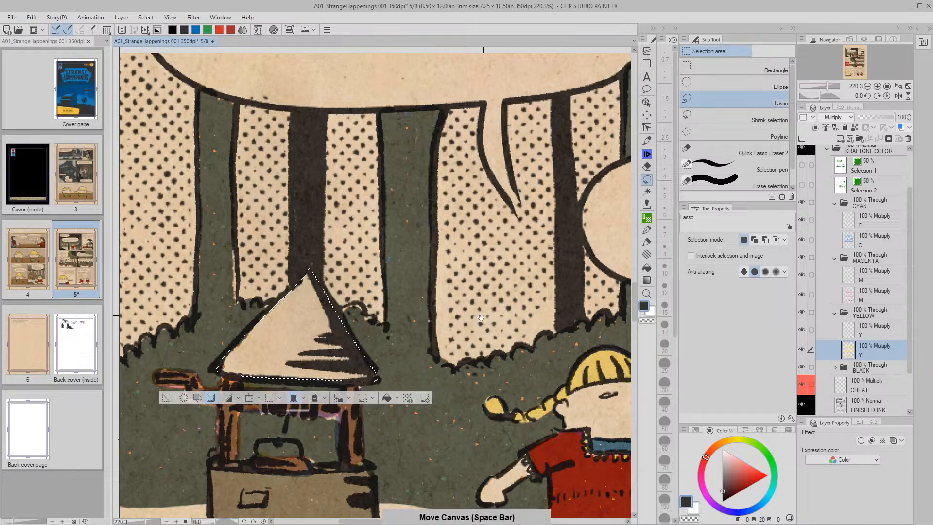
drag(514, 311, 419, 357)
scroll(419, 357, down, 5)
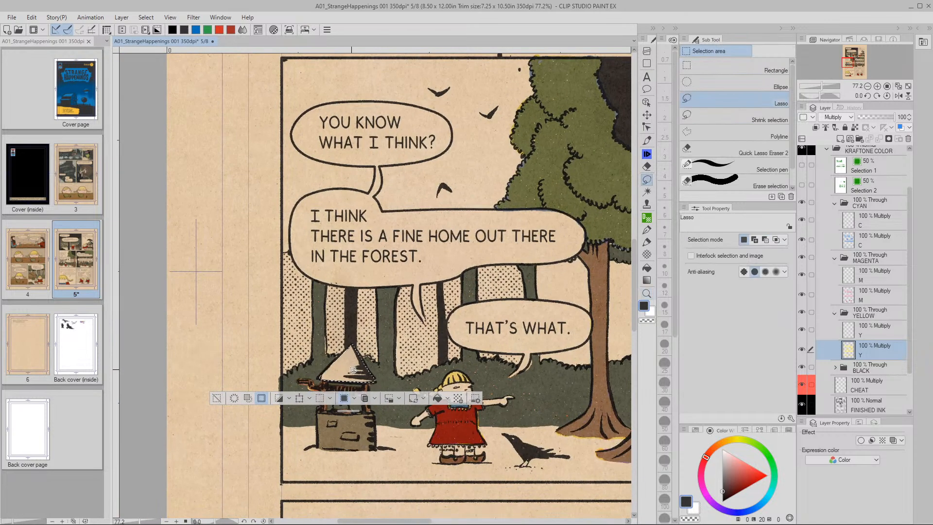
Drag the triangular selection across the page toward the large well's roof
key(space)
drag(434, 322, 281, 401)
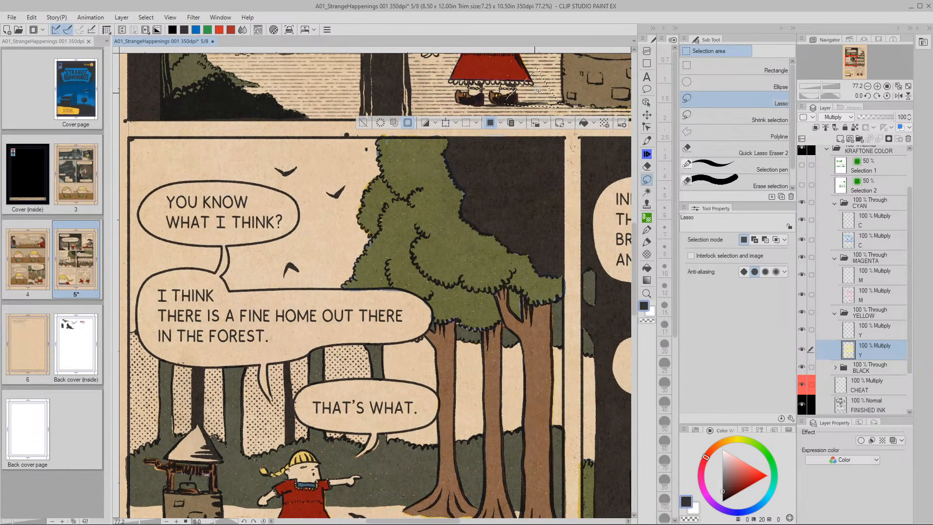
mouse_move(562, 51)
mouse_down()
mouse_move(524, 161)
mouse_move(308, 306)
mouse_move(415, 153)
mouse_move(423, 324)
mouse_move(462, 307)
mouse_up()
key(space)
key(space)
drag(595, 264, 335, 314)
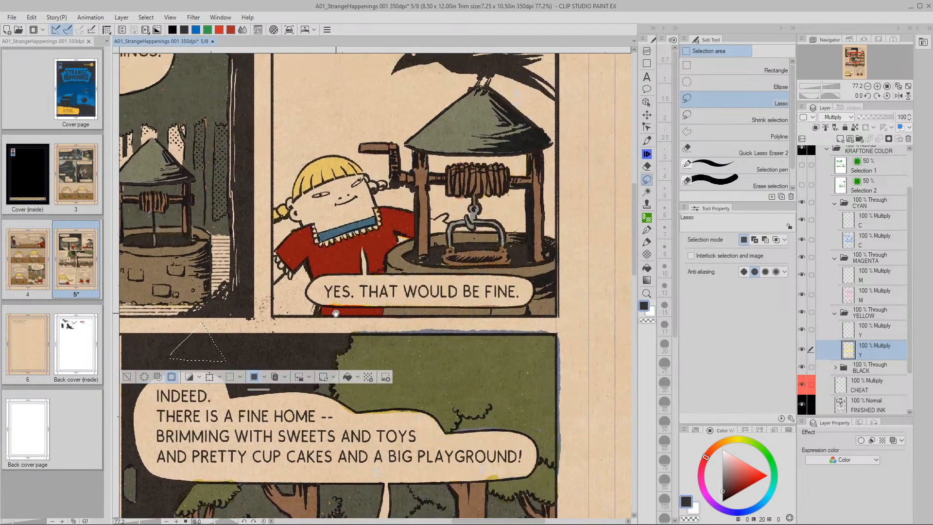
Place the triangle on the large well's roof and paste its yellow, magenta and cyan onto new layers
mouse_move(203, 353)
mouse_down()
mouse_move(438, 218)
mouse_move(479, 140)
mouse_up()
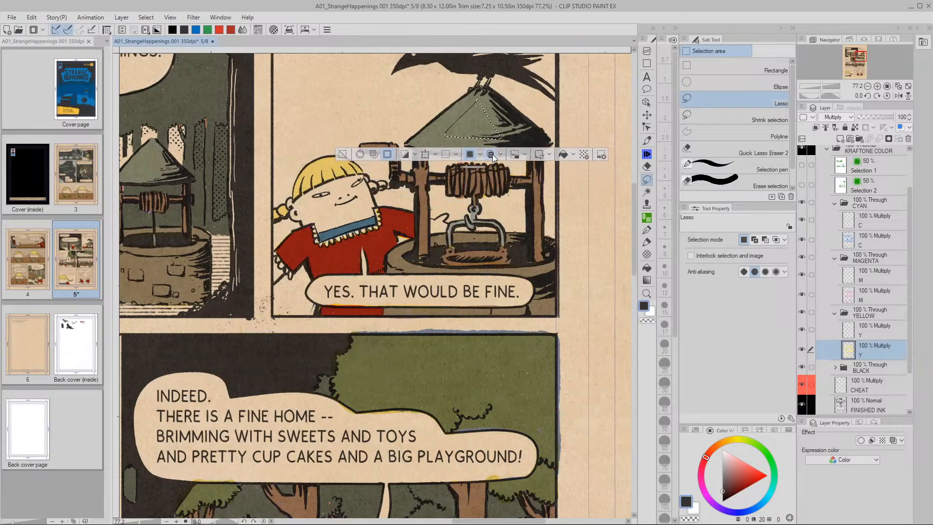
click(490, 155)
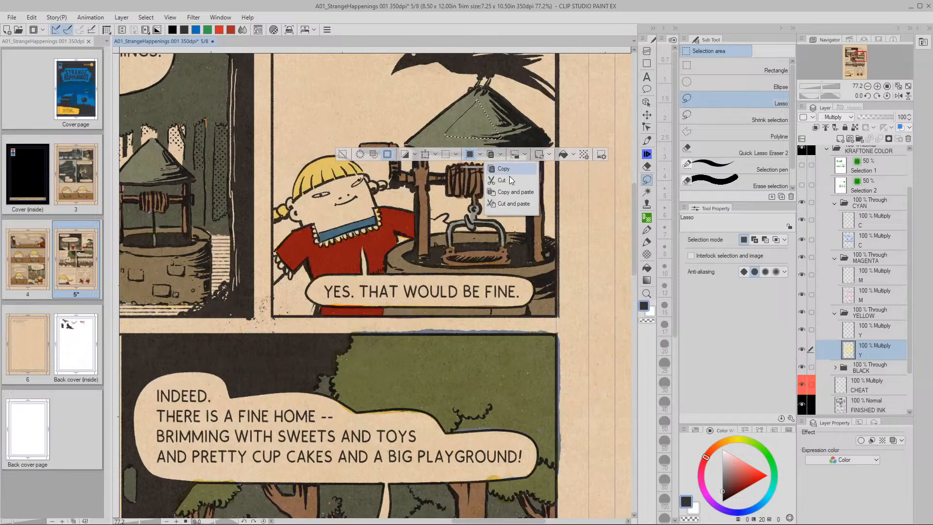
click(495, 202)
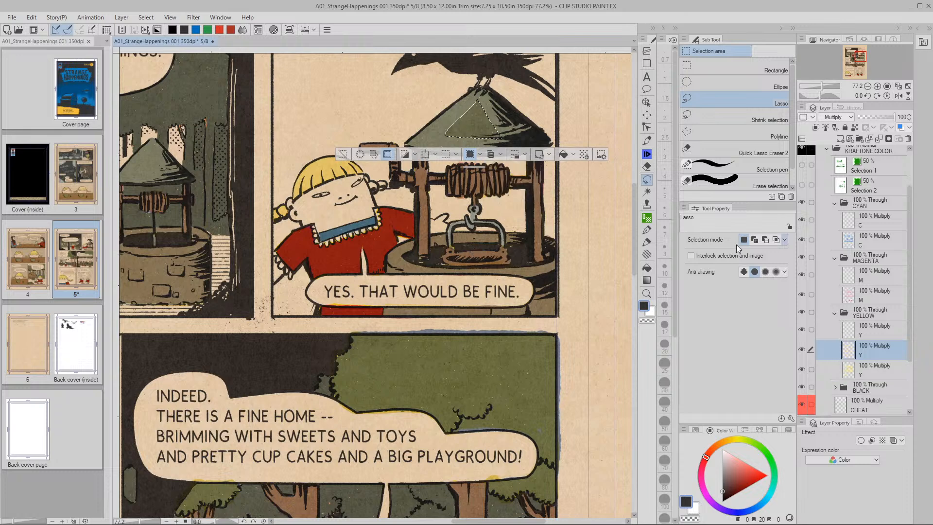
ctrl+shift+click(517, 215)
click(500, 154)
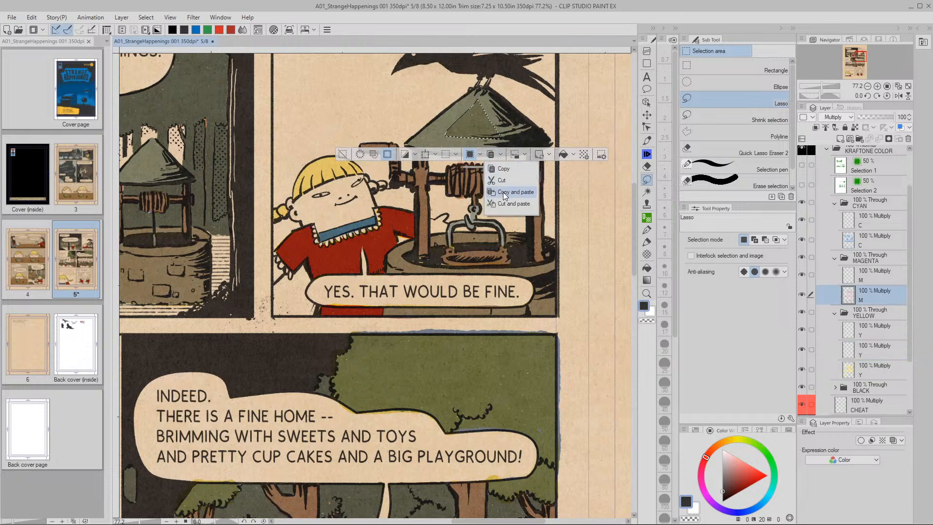
click(499, 193)
click(847, 245)
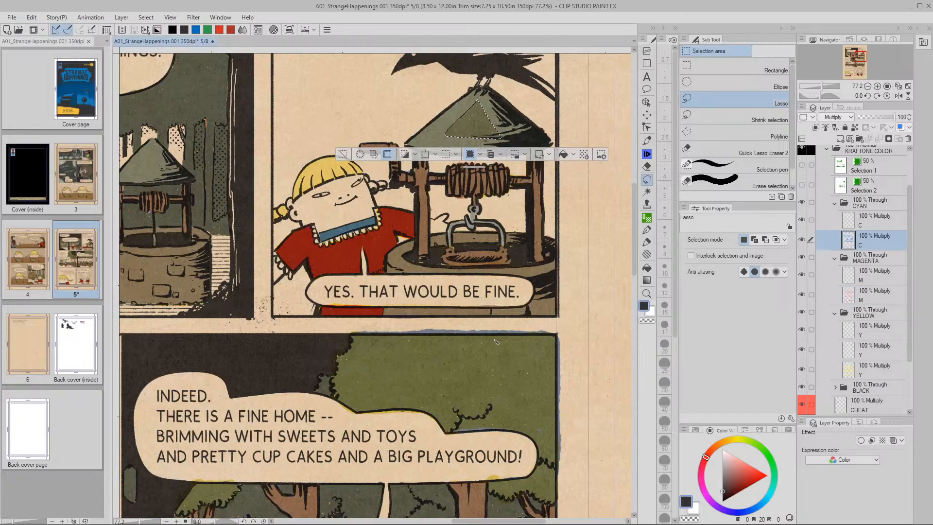
click(500, 156)
click(501, 193)
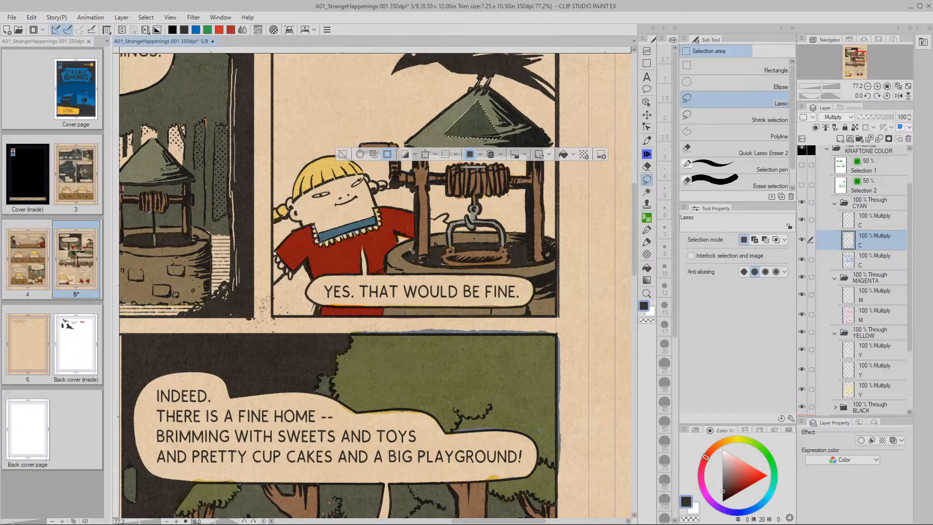
Select the second yellow layer, link the cyan layer to it, and clear the selection
click(342, 155)
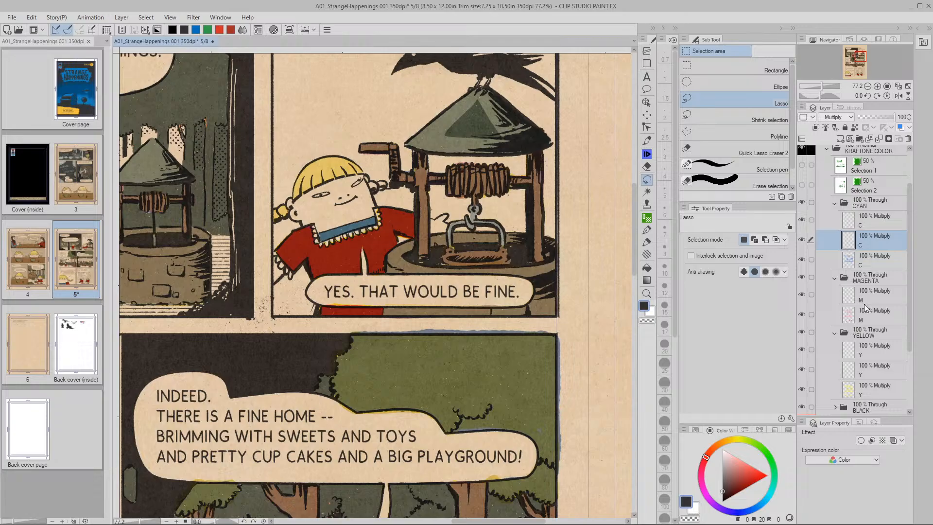
key(ctrl+z)
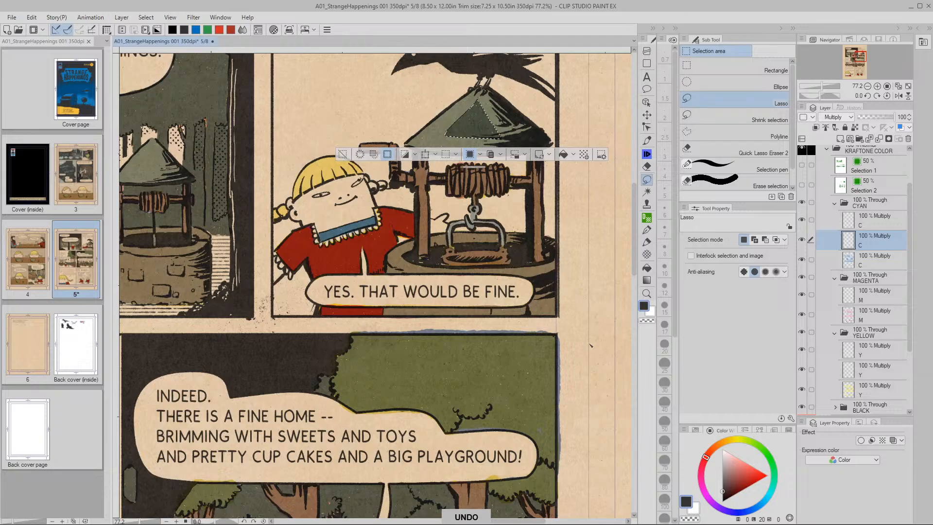
click(852, 315)
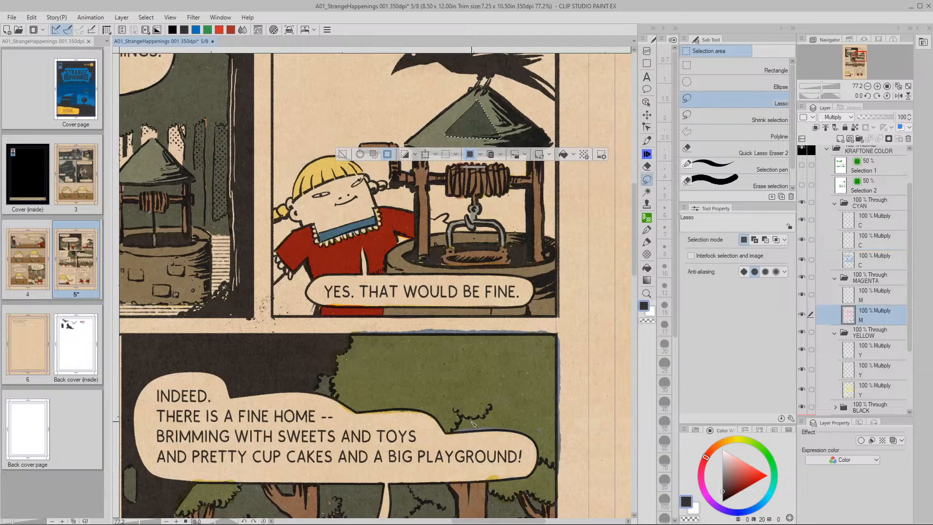
click(501, 154)
click(851, 374)
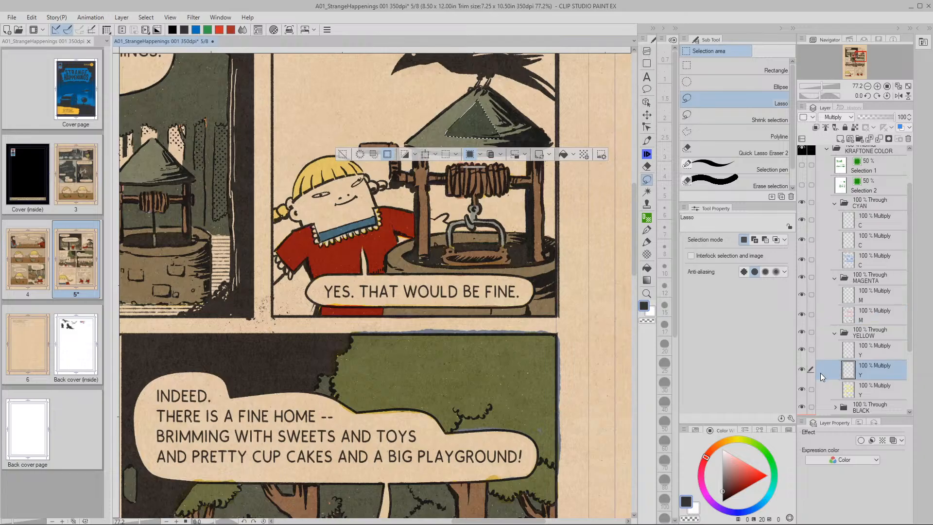
click(811, 239)
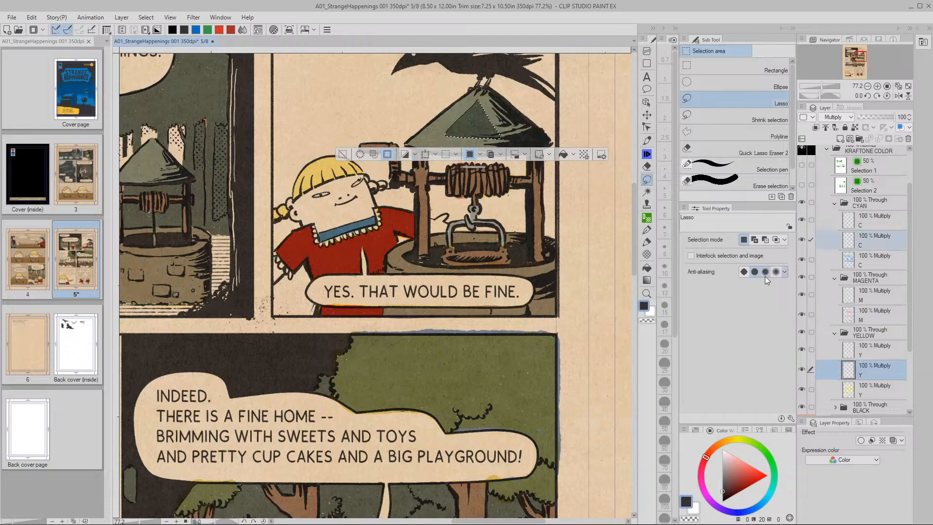
click(343, 154)
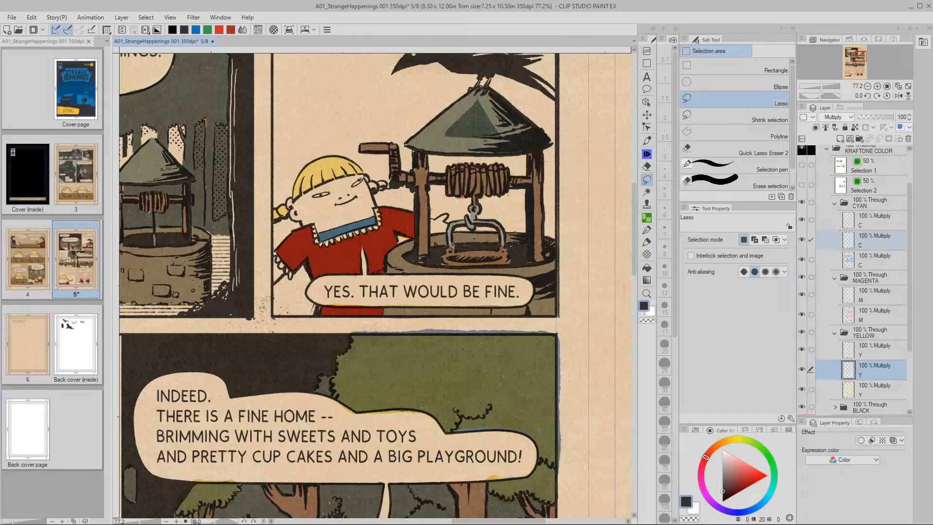
click(648, 116)
key(space)
Move the pasted grey roof layers onto the small well's roof in the forest panel
drag(353, 386, 561, 239)
drag(508, 230, 581, 188)
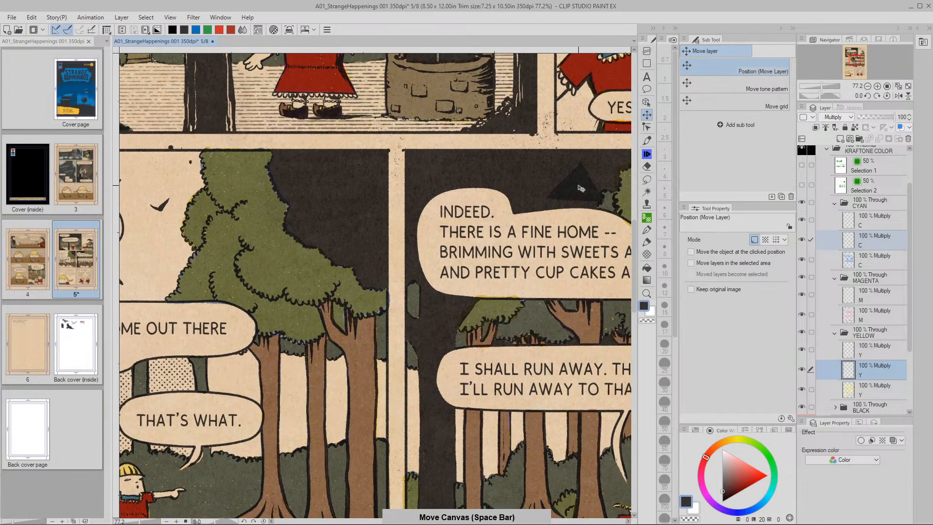
key(space)
drag(247, 430, 268, 337)
drag(481, 385, 416, 360)
mouse_move(265, 338)
mouse_down()
mouse_move(351, 322)
mouse_move(392, 296)
mouse_move(382, 304)
mouse_move(390, 321)
mouse_move(413, 304)
mouse_move(372, 289)
mouse_move(302, 203)
mouse_move(328, 220)
mouse_move(291, 248)
mouse_move(330, 236)
mouse_move(353, 250)
mouse_move(330, 231)
mouse_move(318, 333)
mouse_move(264, 339)
mouse_up()
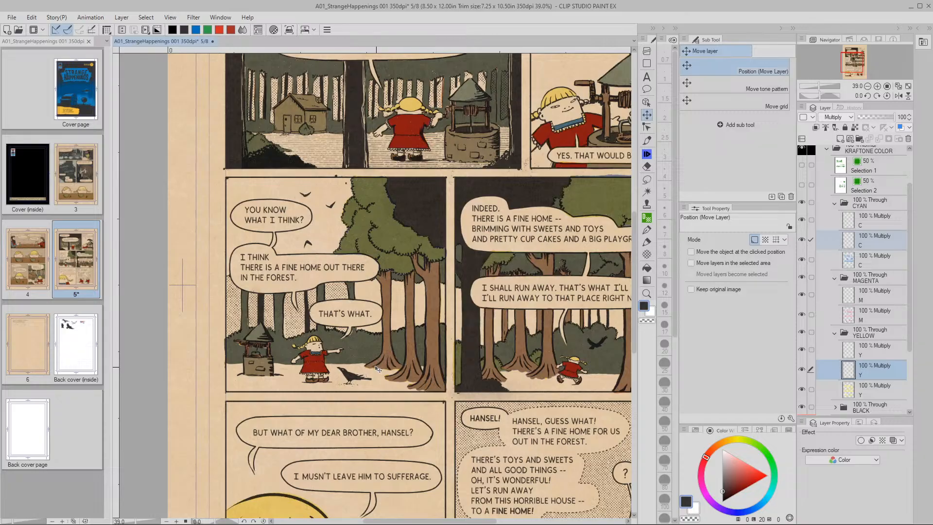
Zoom out to check the roof placement and select the cyan layer
drag(378, 371, 445, 364)
drag(369, 350, 331, 348)
key(k)
drag(431, 367, 379, 353)
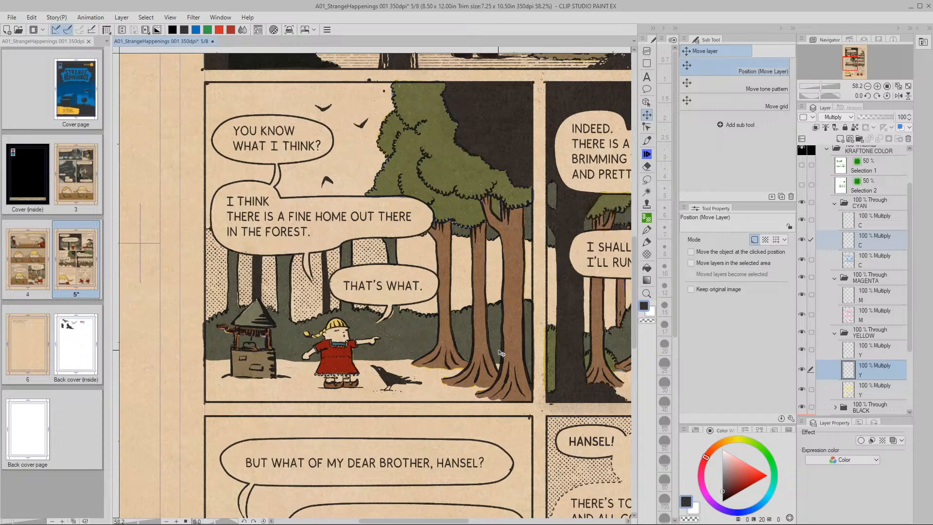
scroll(501, 353, down, 3)
click(853, 240)
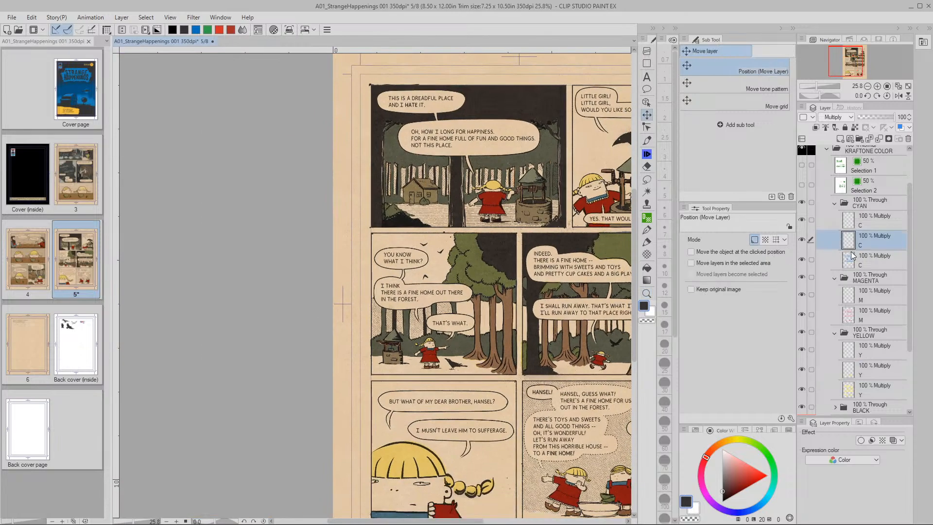
Delete the empty second yellow layer and merge the middle cyan layer down
click(851, 369)
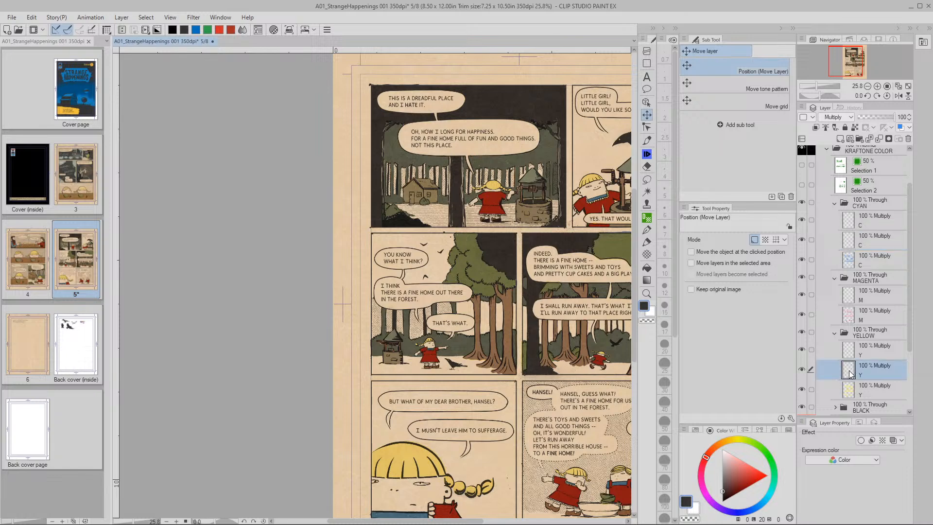
key(ctrl+e)
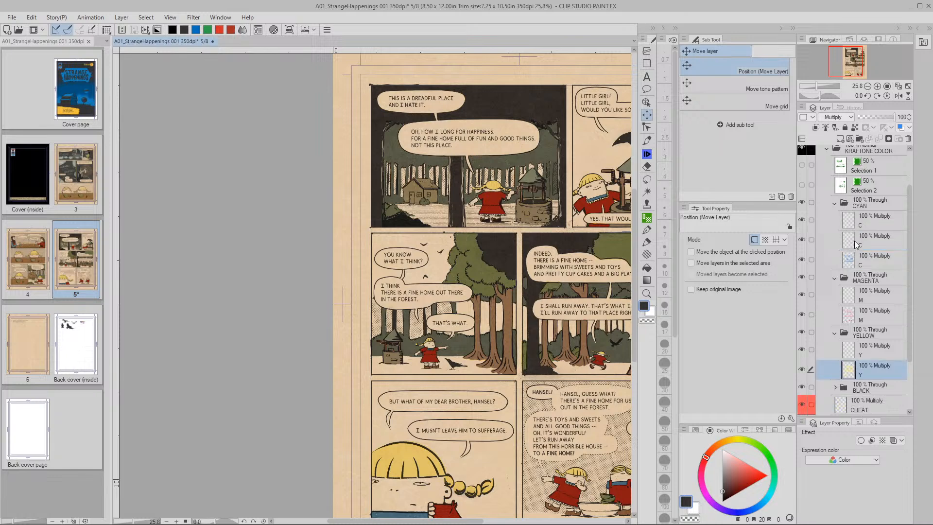
click(854, 245)
key(ctrl+e)
click(847, 222)
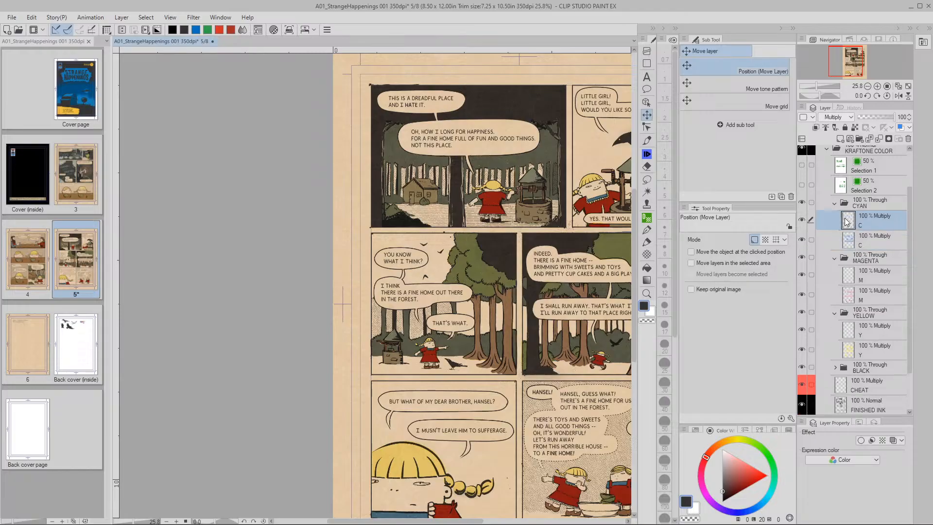
click(847, 281)
click(850, 330)
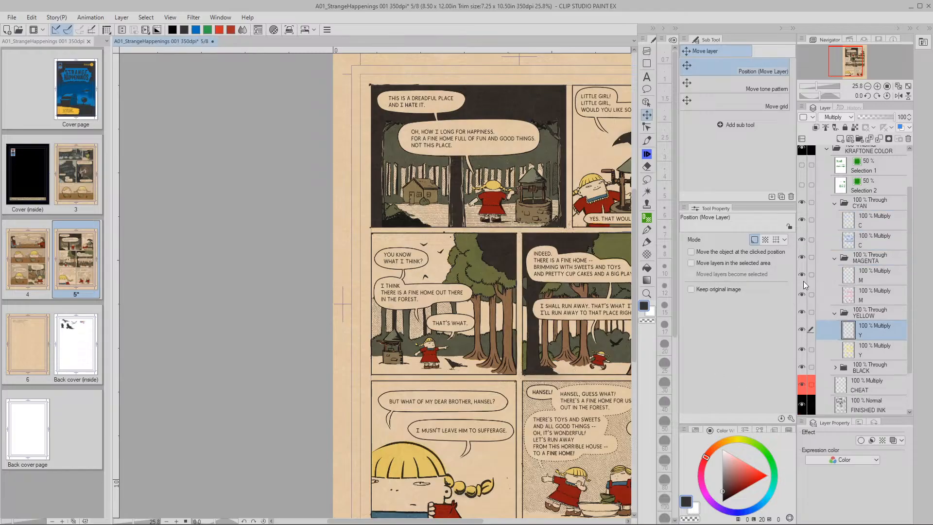
Pan and zoom across the forest panels down to the Hansel panels
drag(557, 369, 501, 367)
key(/)
drag(371, 352, 266, 351)
mouse_move(470, 382)
mouse_down()
mouse_move(442, 378)
mouse_move(473, 374)
mouse_up()
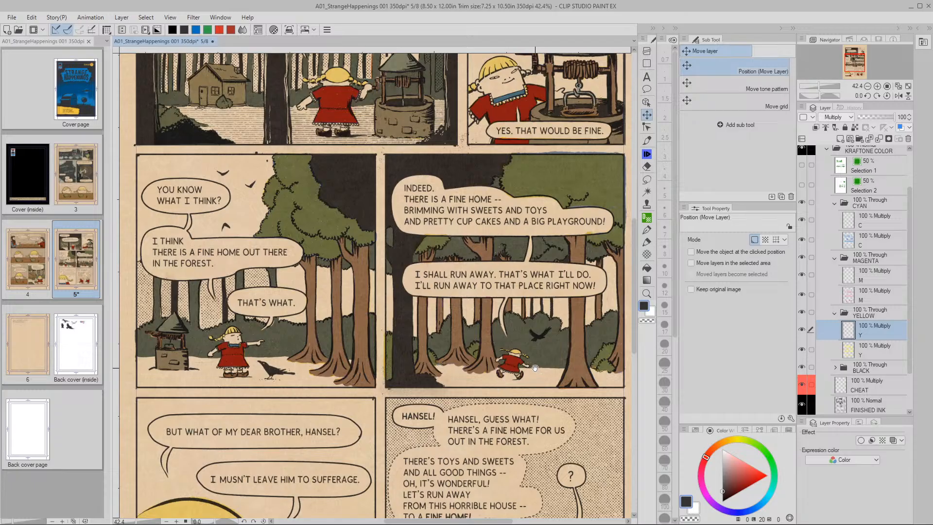
drag(539, 357, 465, 201)
Paint the washtub between the children solid cyan on the C layer with the pen
drag(479, 437, 457, 396)
key(ctrl+space)
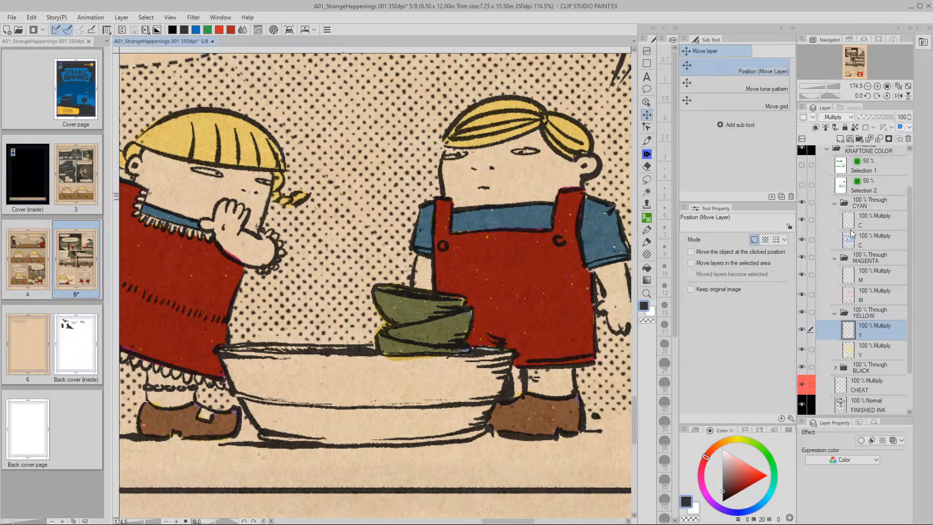
click(852, 225)
click(647, 140)
mouse_move(504, 357)
mouse_down()
mouse_move(386, 364)
mouse_move(221, 349)
mouse_move(256, 396)
mouse_move(242, 382)
mouse_move(244, 396)
mouse_move(277, 427)
mouse_move(481, 420)
mouse_move(474, 427)
mouse_move(500, 382)
mouse_move(435, 411)
mouse_move(492, 372)
mouse_move(408, 413)
mouse_move(340, 408)
mouse_move(319, 419)
mouse_move(311, 389)
mouse_move(287, 403)
mouse_move(291, 389)
mouse_move(258, 373)
mouse_up()
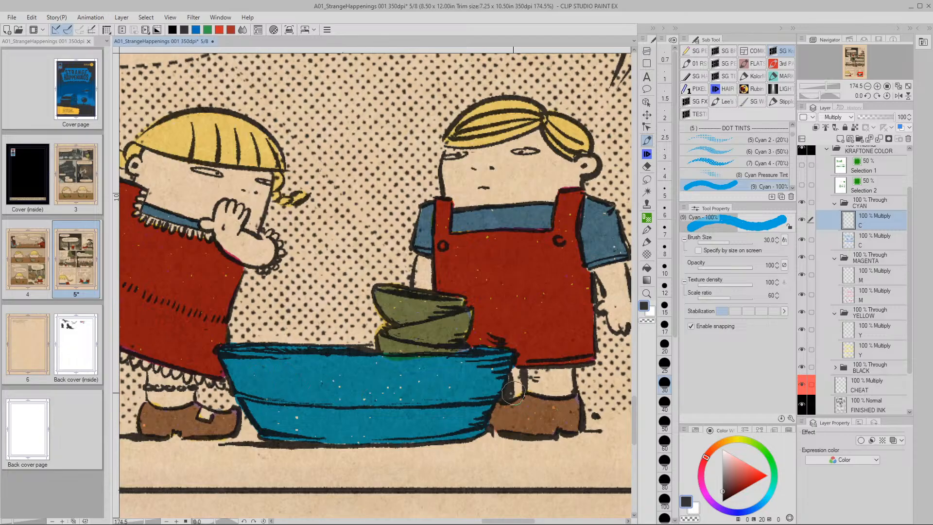
alt+click(452, 408)
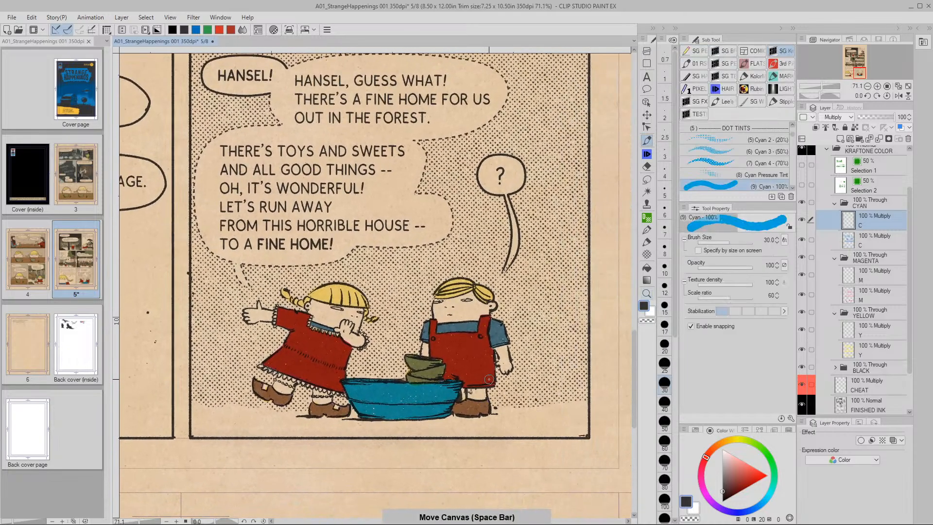
key(ctrl)
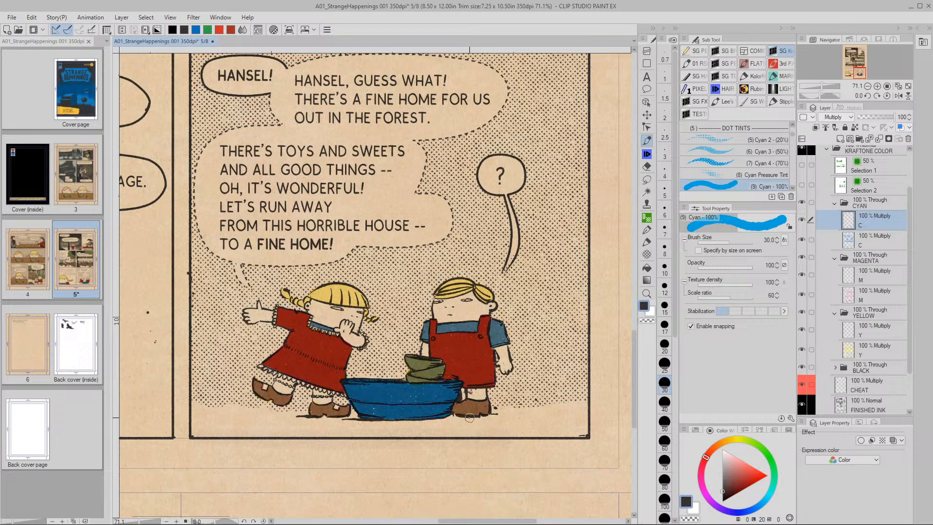
Set Hue/Saturation/Luminosity to Luminosity 20 and Saturation -70 for the washtub
key(ctrl+u)
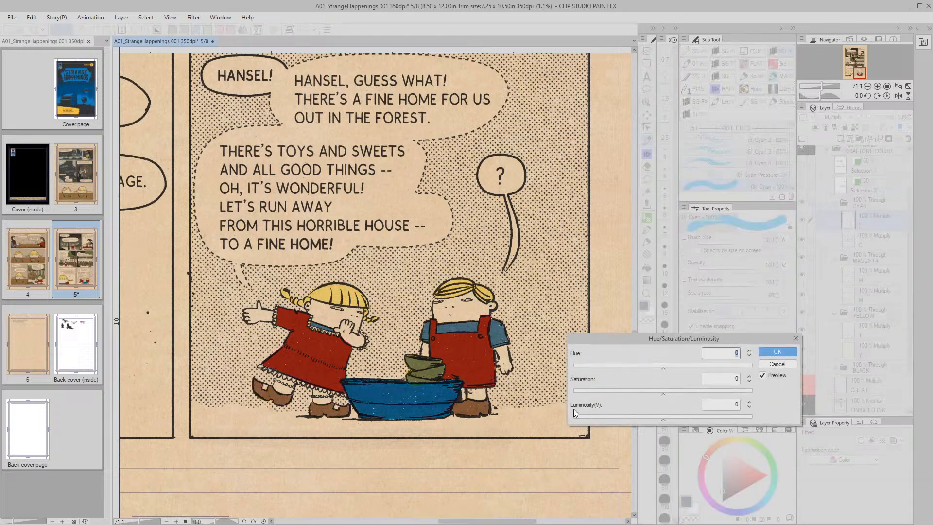
click(734, 405)
text(20)
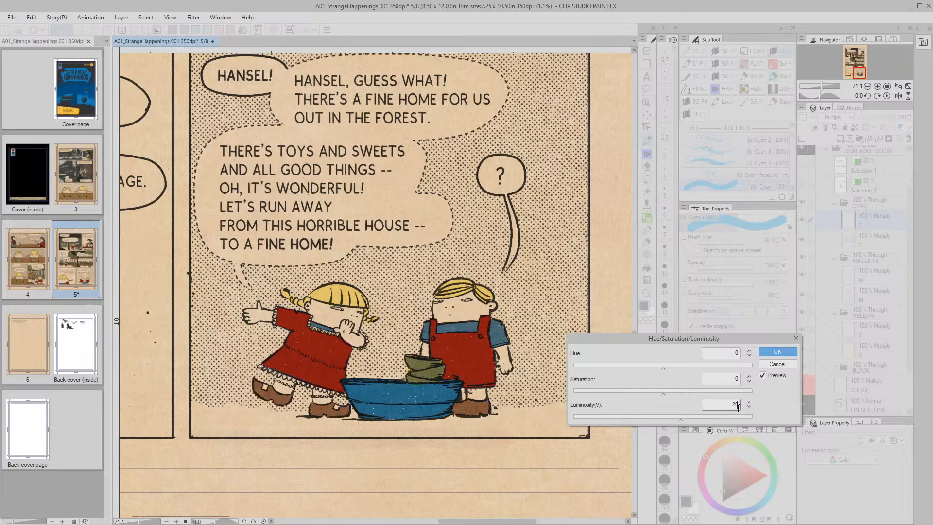
drag(663, 393, 627, 395)
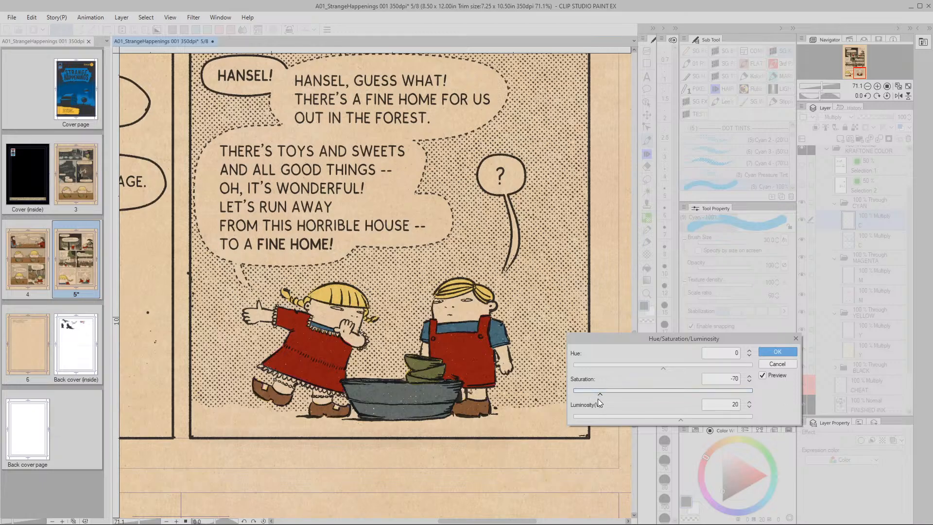
drag(596, 395, 593, 395)
click(749, 382)
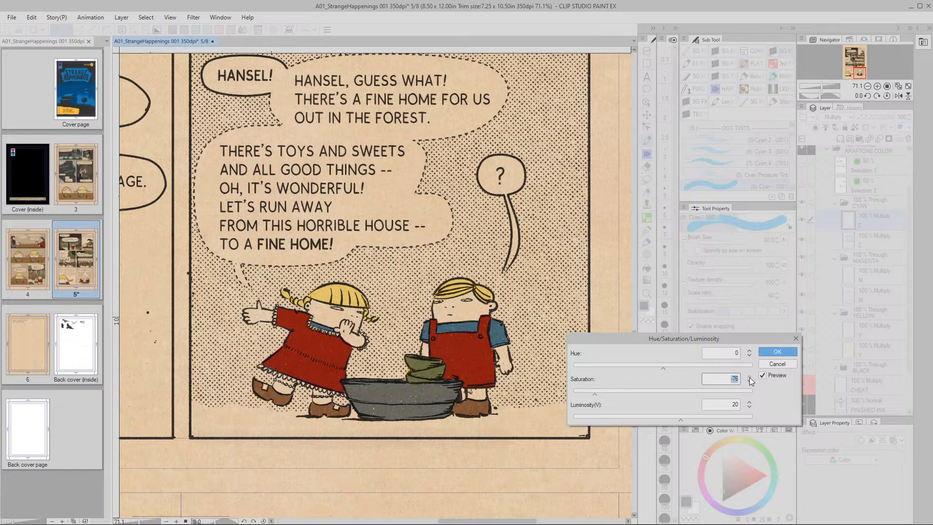
click(750, 376)
Confirm the Saturation -70, Luminosity 20 adjustment and reframe the view on the final panel
click(777, 351)
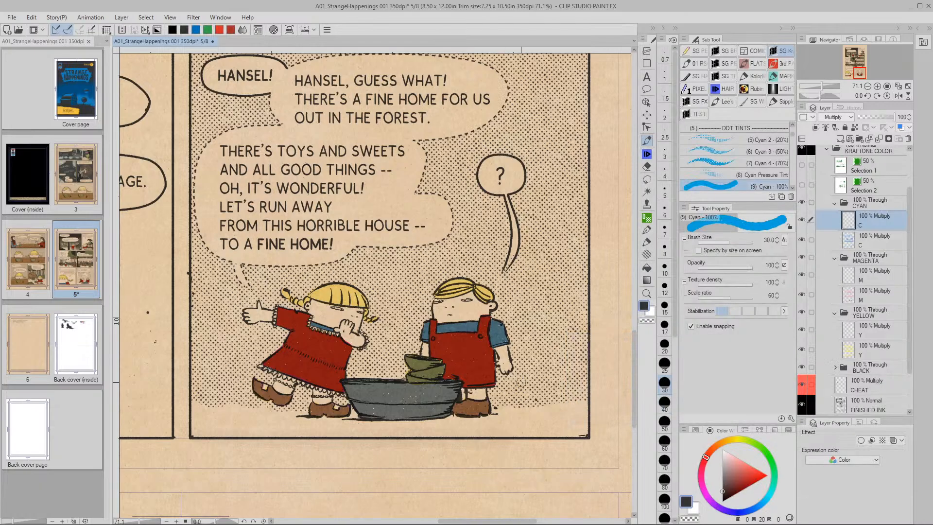
drag(521, 383, 496, 398)
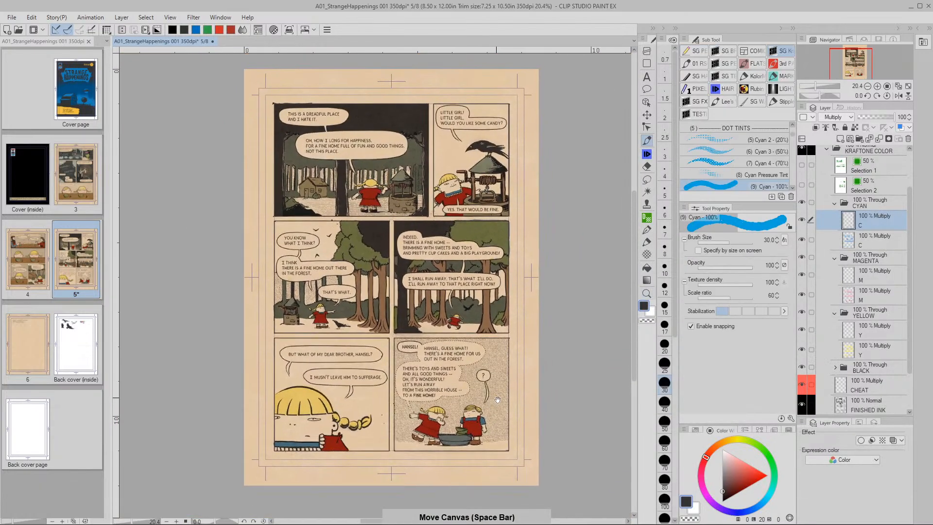
click(496, 397)
mouse_move(470, 435)
mouse_down()
mouse_move(508, 410)
mouse_move(485, 419)
mouse_move(535, 407)
mouse_move(517, 428)
mouse_up()
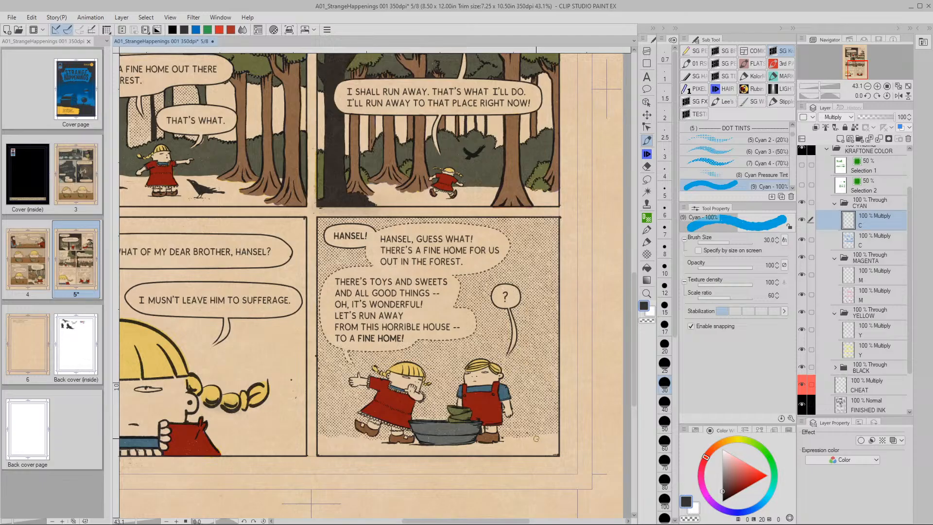
key(space)
drag(539, 443, 563, 420)
key(/)
key(space)
drag(493, 445, 537, 418)
key(/)
key(space)
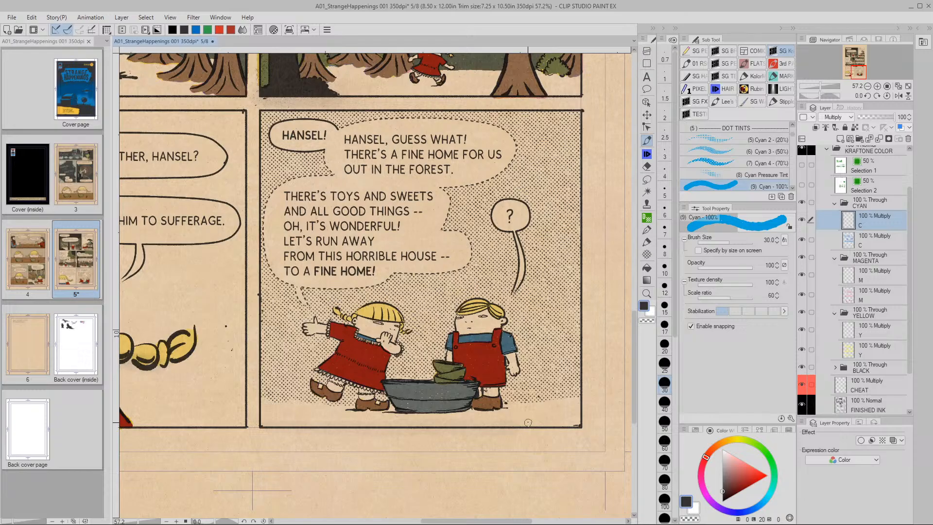
Paint the first floor stroke on the magenta layer with a size-50 Magenta 100% brush
click(852, 277)
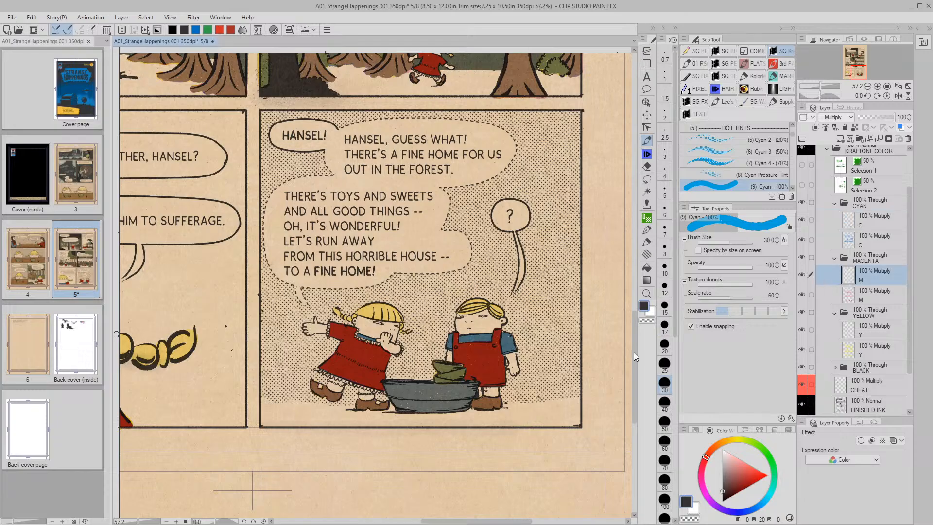
scroll(793, 136, down, 3)
scroll(793, 140, down, 2)
click(731, 166)
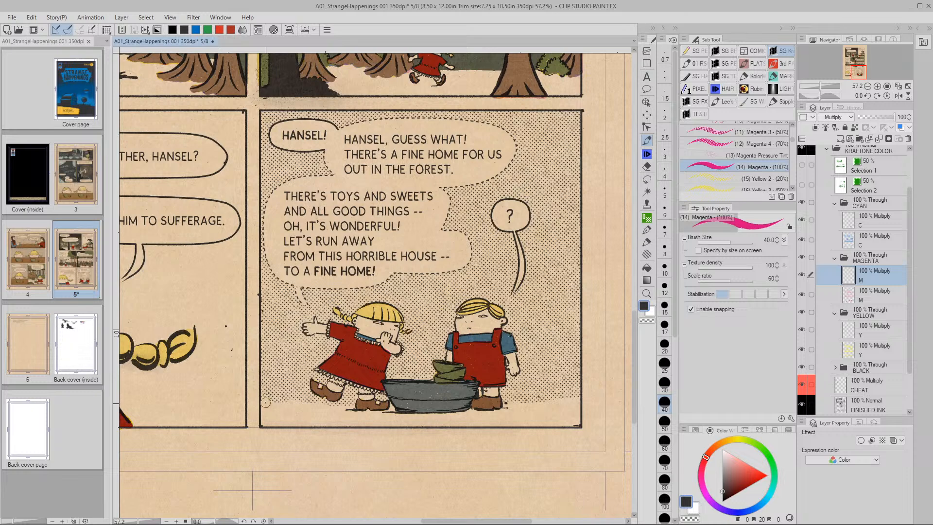
key(bracketright)
key(bracketright)
key(bracketright)
key(bracketright)
key(bracketright)
key(bracketleft)
key(bracketleft)
key(bracketleft)
key(bracketleft)
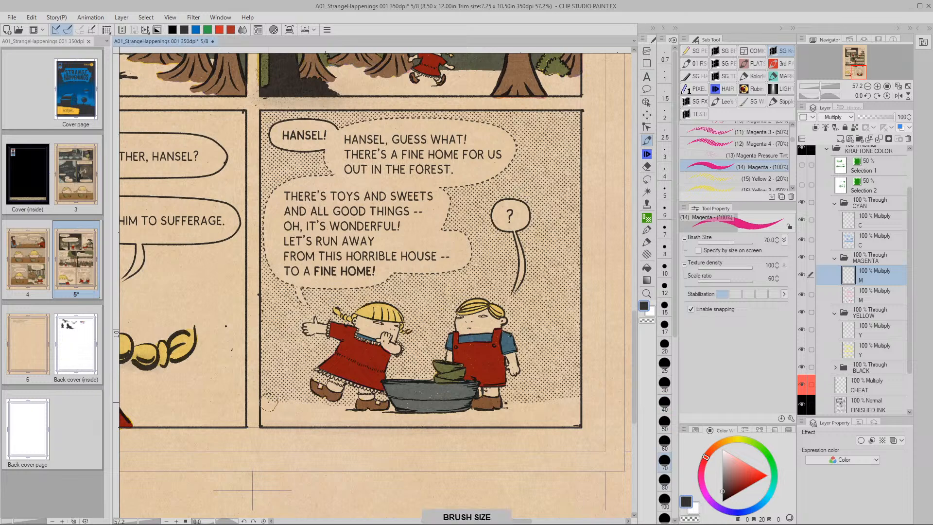
click(266, 400)
mouse_move(267, 400)
mouse_down()
mouse_move(576, 422)
mouse_move(575, 401)
mouse_move(509, 408)
mouse_move(569, 409)
mouse_move(575, 417)
mouse_move(554, 414)
mouse_move(568, 412)
mouse_move(570, 400)
mouse_move(581, 411)
mouse_move(390, 414)
mouse_up()
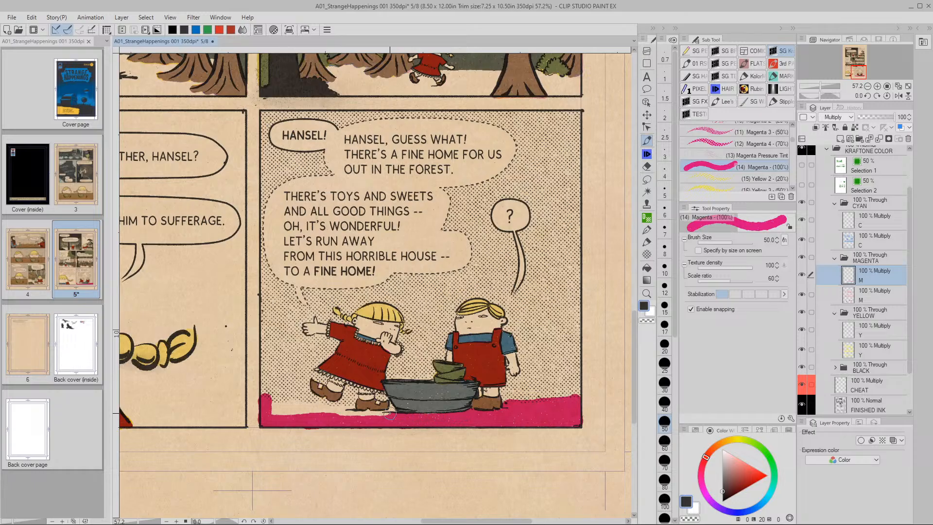
Fill the floor edge under the feet with a size-20 magenta brush
key(bracketleft)
key(bracketleft)
key(bracketleft)
key(bracketleft)
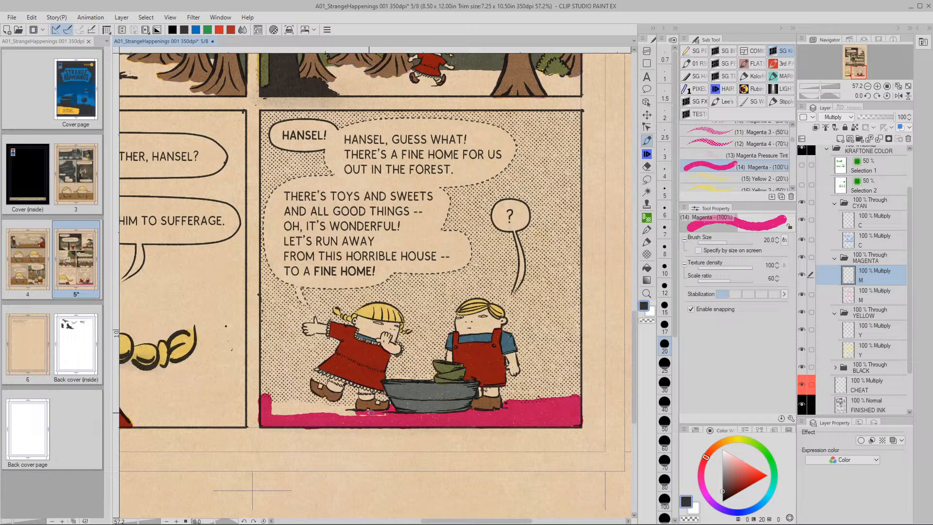
drag(381, 425, 351, 413)
mouse_move(267, 399)
mouse_down()
mouse_move(357, 407)
mouse_move(280, 406)
mouse_move(271, 409)
mouse_move(341, 412)
mouse_move(277, 413)
mouse_up()
Even the floor strip's top edge by erasing with transparent colour at size 40
key(bracketright)
key(bracketright)
key(bracketright)
key(bracketright)
key(bracketleft)
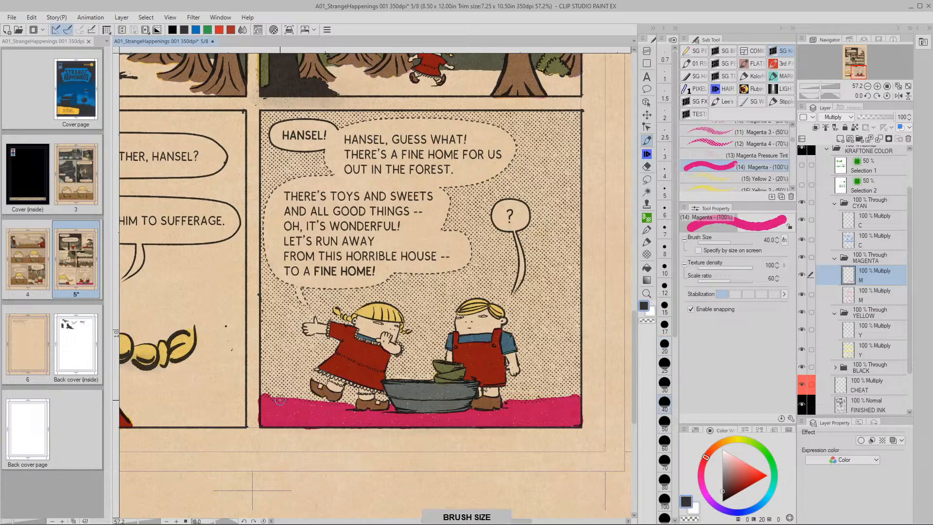
key(c)
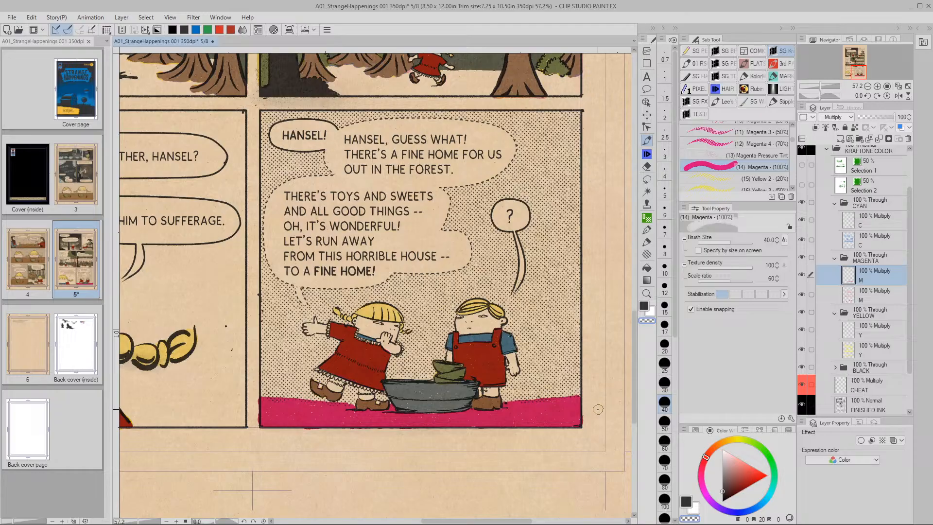
drag(506, 396, 578, 395)
drag(318, 397, 252, 395)
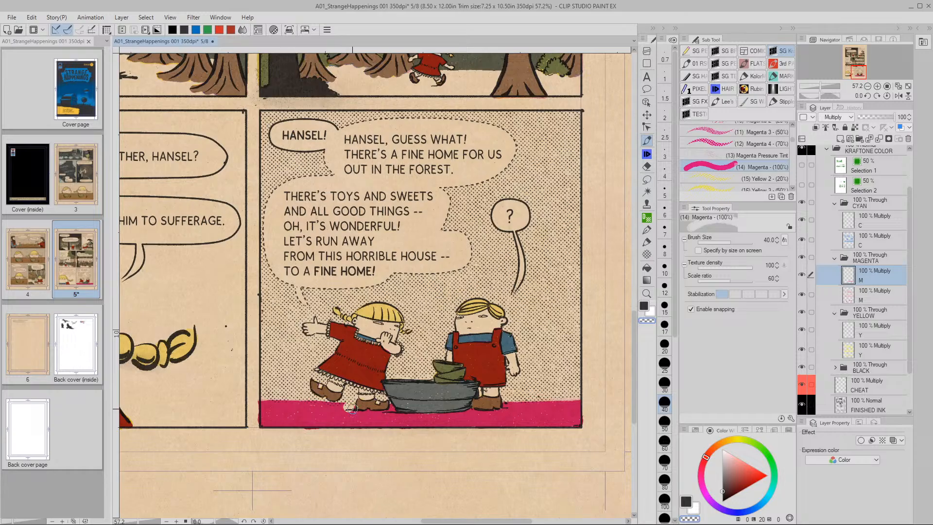
key(v)
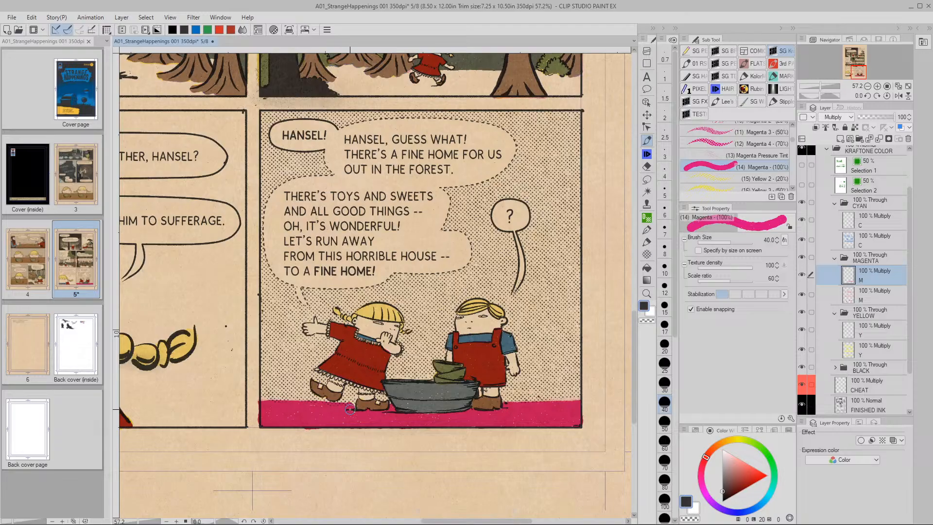
scroll(357, 407, up, 5)
key(bracketleft)
key(bracketleft)
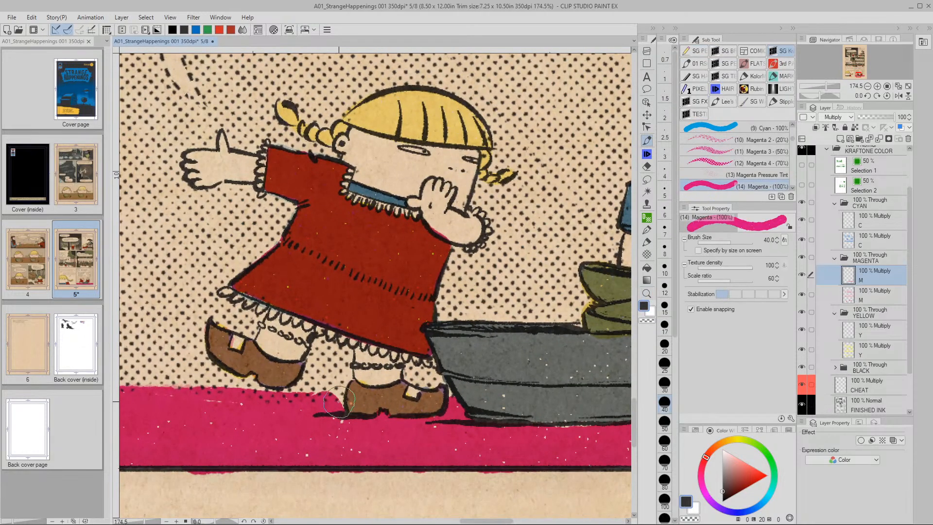
Shrink the brush, frame the final panel, and toggle the C layer's visibility to check its colour
key(bracketleft)
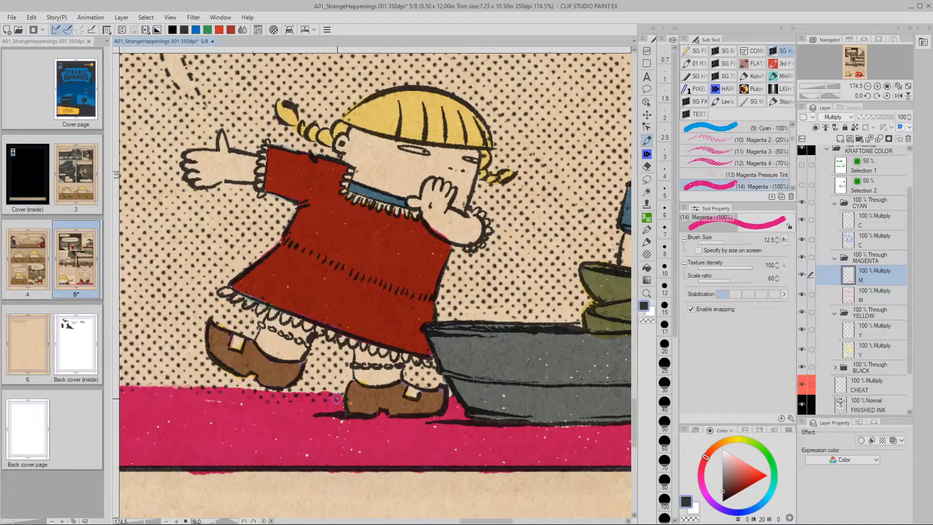
key(slash)
scroll(503, 404, down, 5)
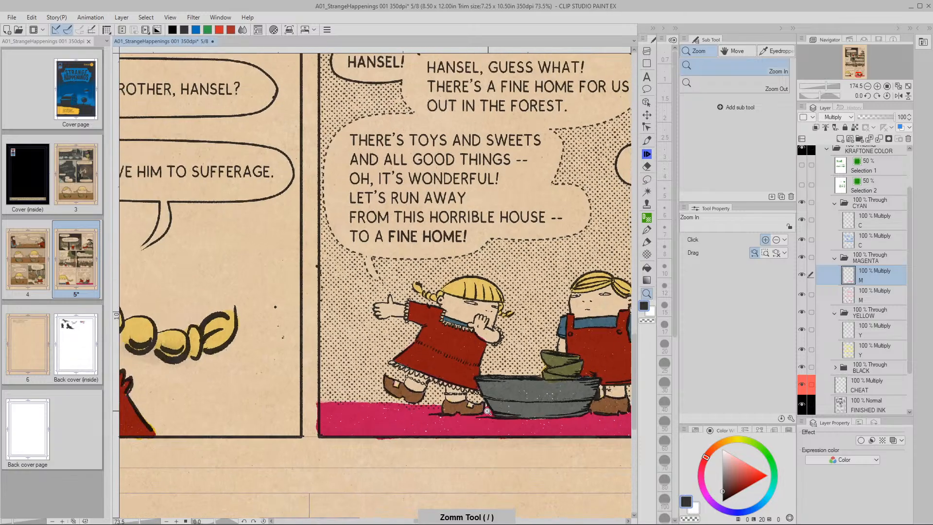
drag(503, 403, 358, 382)
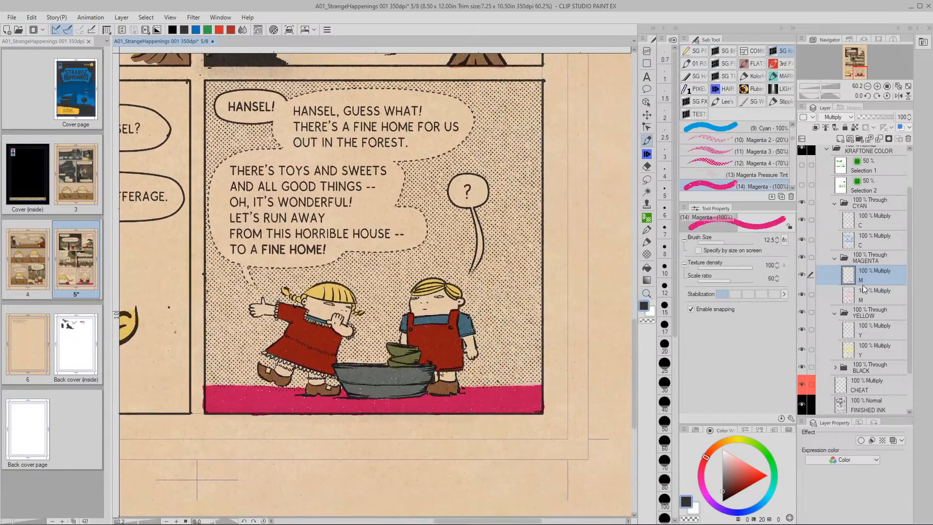
click(850, 221)
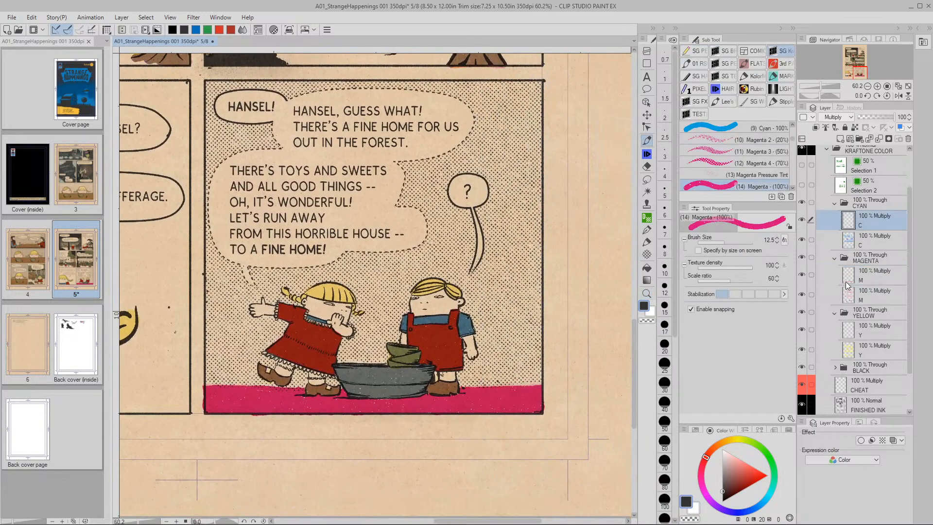
click(802, 220)
click(802, 220)
Select the C layer and the Cyan 100% sub tool
click(849, 277)
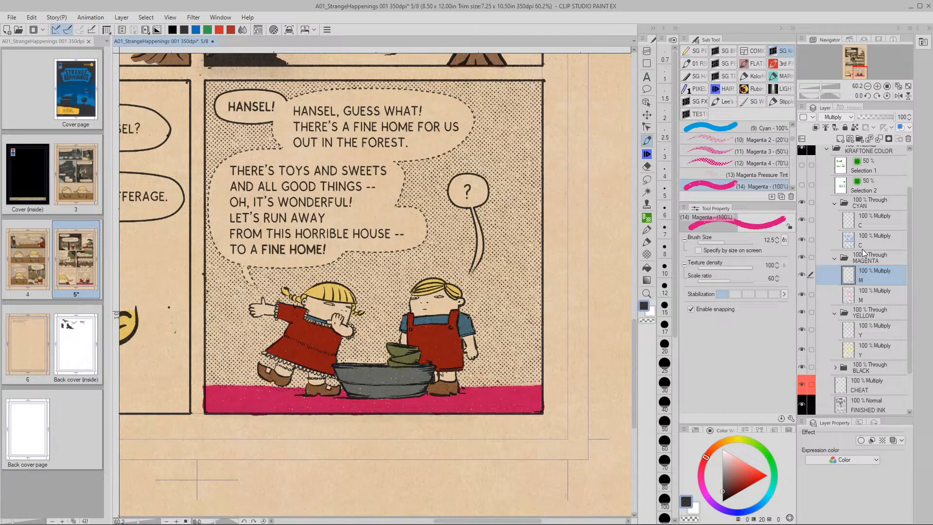
click(850, 219)
click(715, 127)
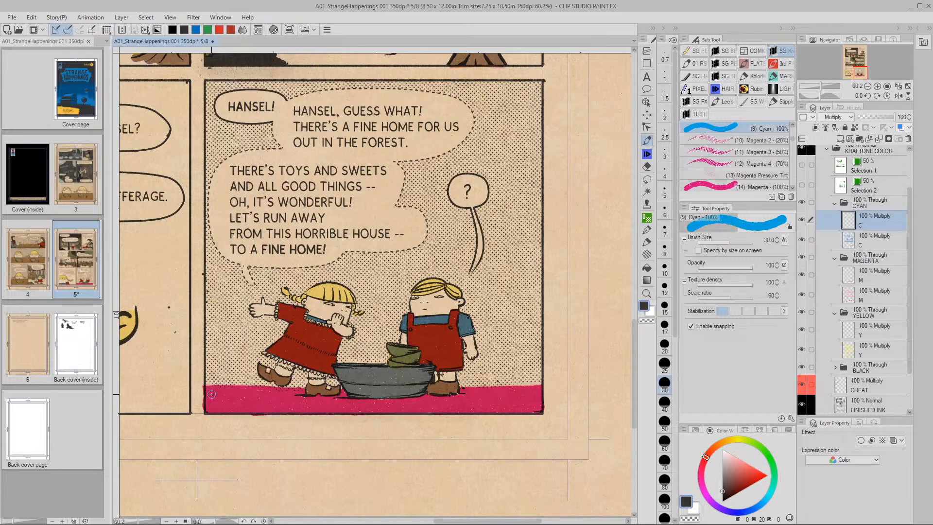
Paint dark cyan shadow along the floor under the shoe and tub
mouse_move(287, 403)
mouse_down()
mouse_move(363, 409)
mouse_move(483, 396)
mouse_up()
mouse_move(445, 358)
mouse_down()
mouse_move(457, 379)
mouse_move(494, 385)
mouse_move(552, 378)
mouse_move(557, 367)
mouse_up()
mouse_move(556, 365)
mouse_down()
mouse_move(552, 391)
mouse_move(576, 389)
mouse_move(393, 398)
mouse_move(379, 377)
mouse_move(573, 362)
mouse_up()
key(space)
key(space)
mouse_move(606, 379)
mouse_down()
mouse_move(343, 392)
mouse_move(333, 382)
mouse_move(389, 382)
mouse_move(428, 358)
mouse_up()
key(space)
drag(475, 388, 385, 391)
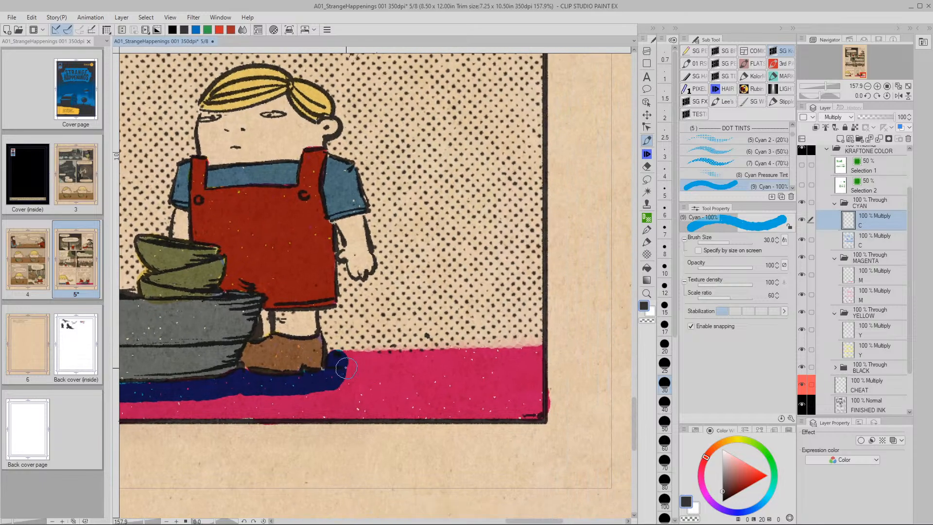
mouse_move(332, 362)
mouse_down()
mouse_move(543, 358)
mouse_move(553, 343)
mouse_move(537, 364)
mouse_move(556, 351)
mouse_move(557, 373)
mouse_move(539, 361)
mouse_move(536, 410)
mouse_move(319, 406)
mouse_move(339, 411)
mouse_move(323, 392)
mouse_move(334, 384)
mouse_move(352, 401)
mouse_move(389, 378)
mouse_move(380, 395)
mouse_move(393, 410)
mouse_move(416, 388)
mouse_move(428, 397)
mouse_move(450, 387)
mouse_move(497, 405)
mouse_move(541, 396)
mouse_up()
Zoom out to the whole final panel and brush navy over the remaining pink floor strip
key(v)
key(v)
drag(436, 414, 485, 385)
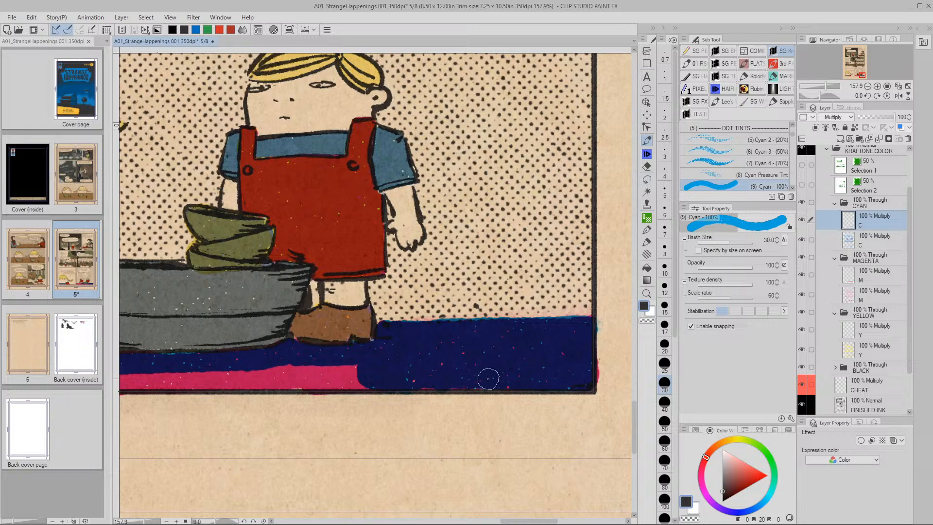
scroll(491, 377, down, 4)
key(slash)
key(p)
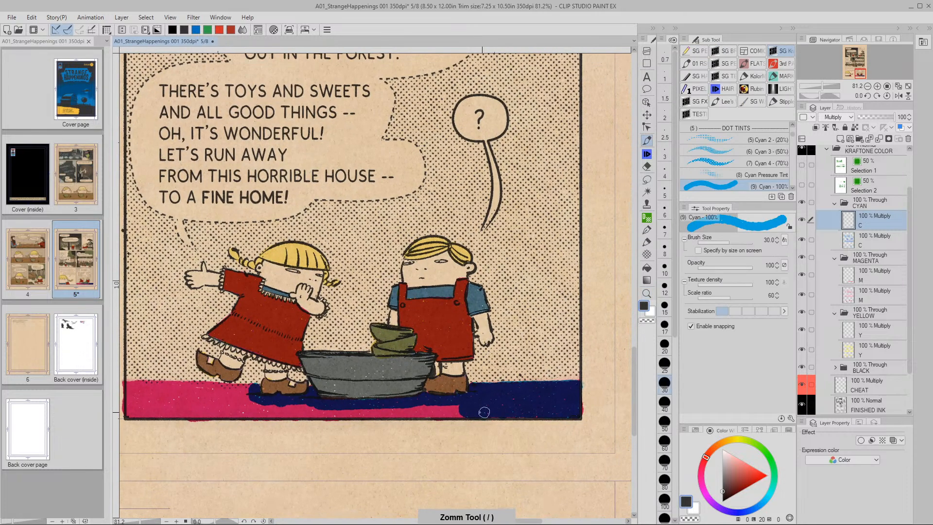
mouse_move(435, 408)
mouse_down()
mouse_move(134, 412)
mouse_move(128, 401)
mouse_move(130, 385)
mouse_move(247, 388)
mouse_move(158, 386)
mouse_move(132, 394)
mouse_move(133, 403)
mouse_move(241, 399)
mouse_move(290, 407)
mouse_move(223, 406)
mouse_move(405, 414)
mouse_move(558, 408)
mouse_up()
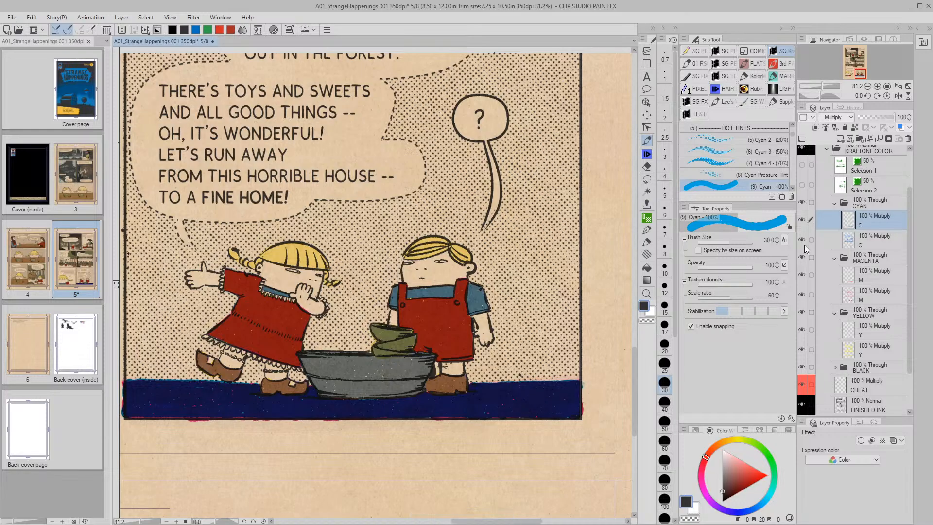
Raise the C layer's luminosity in Hue/Saturation/Luminosity to lighten the floor
key(ctrl+u)
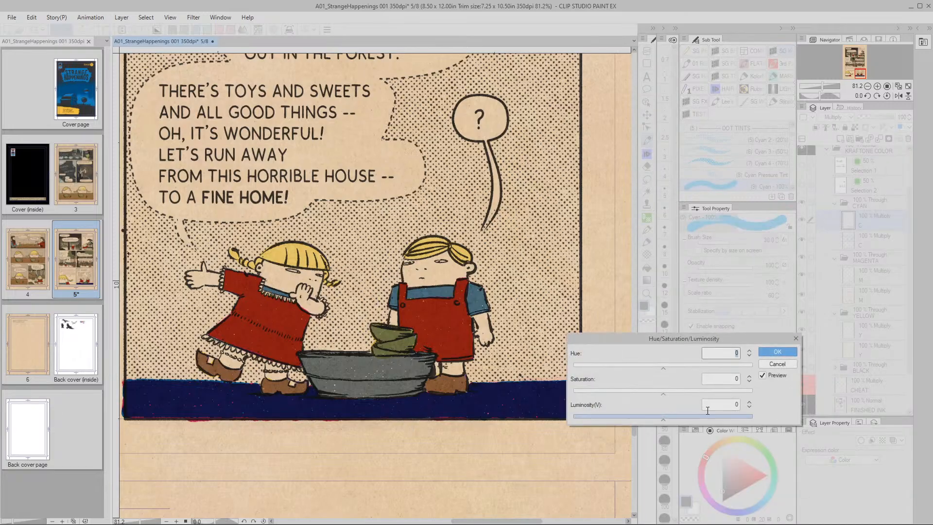
click(736, 404)
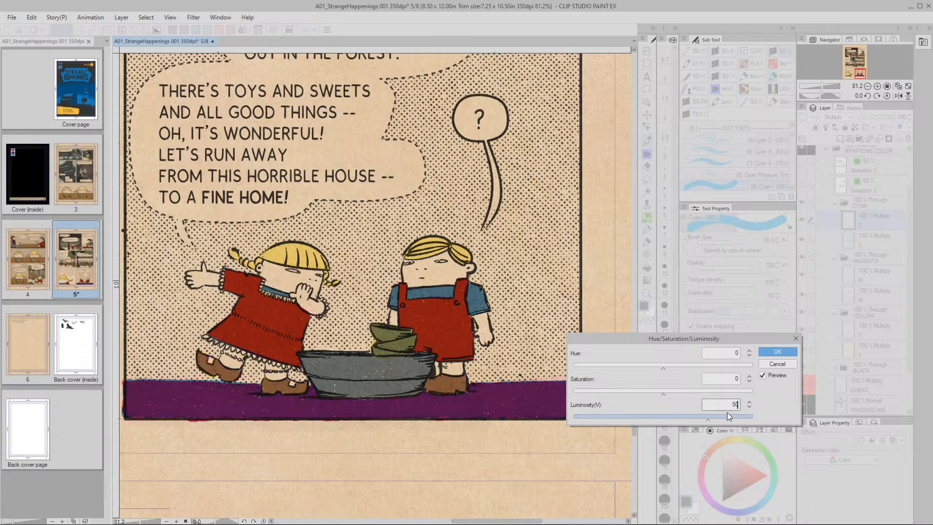
click(778, 351)
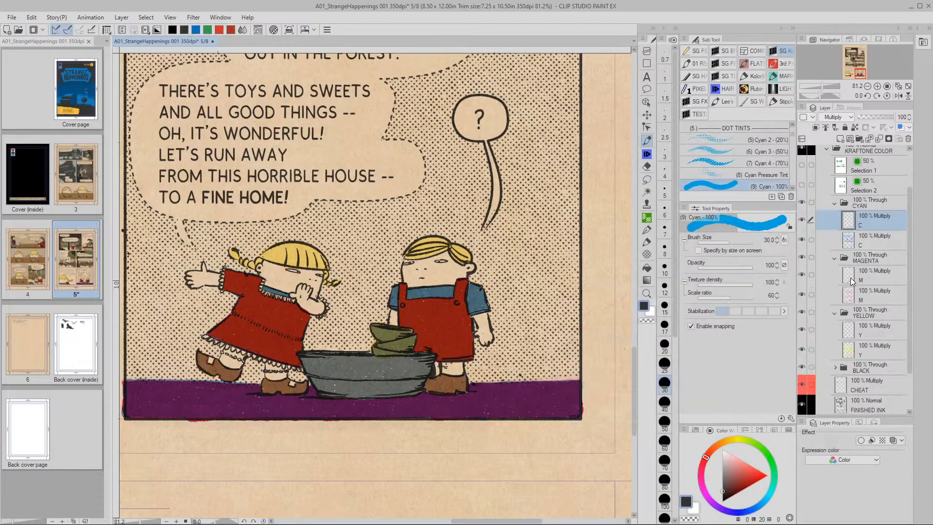
On the M layer, apply Hue/Saturation/Luminosity with luminosity set to 60
click(850, 278)
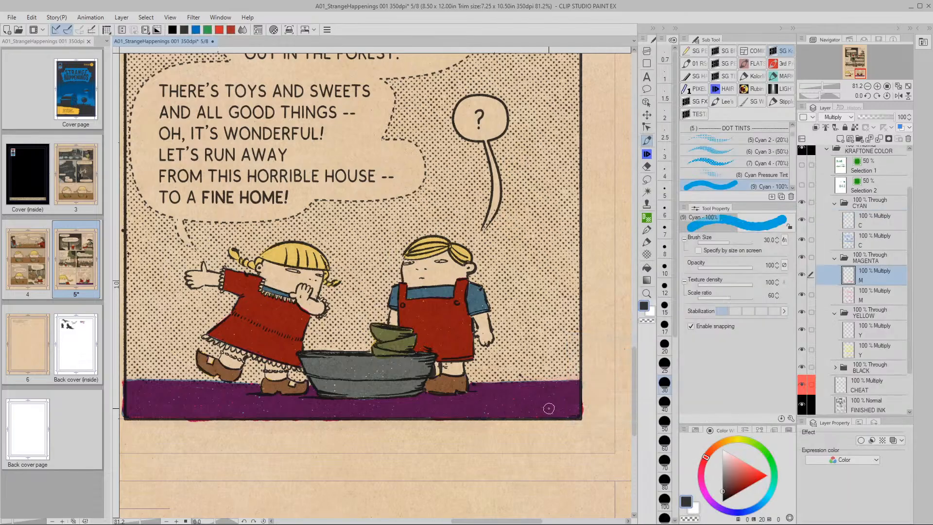
key(ctrl+u)
click(736, 404)
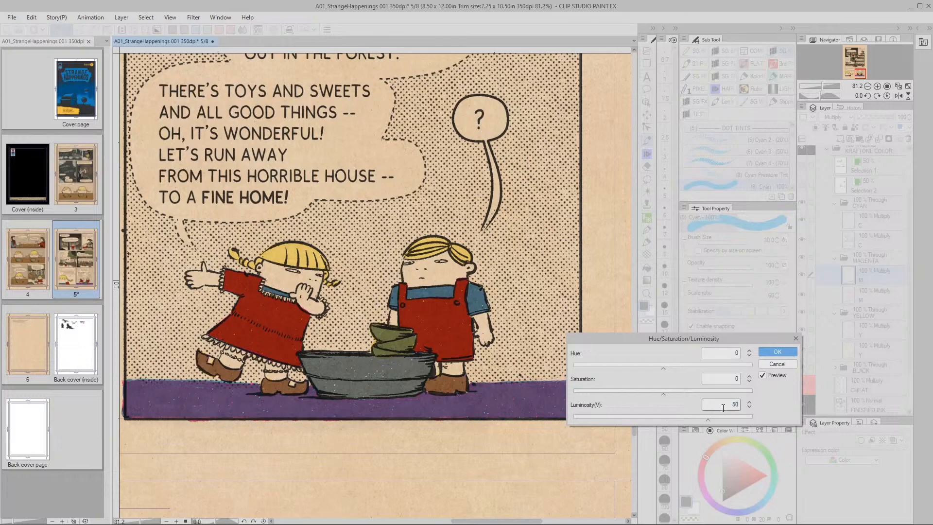
text(75)
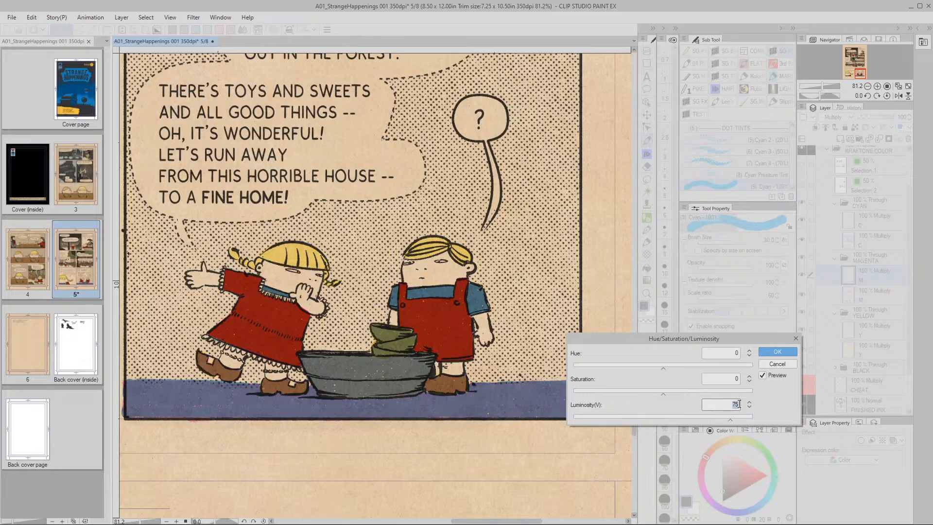
text(60)
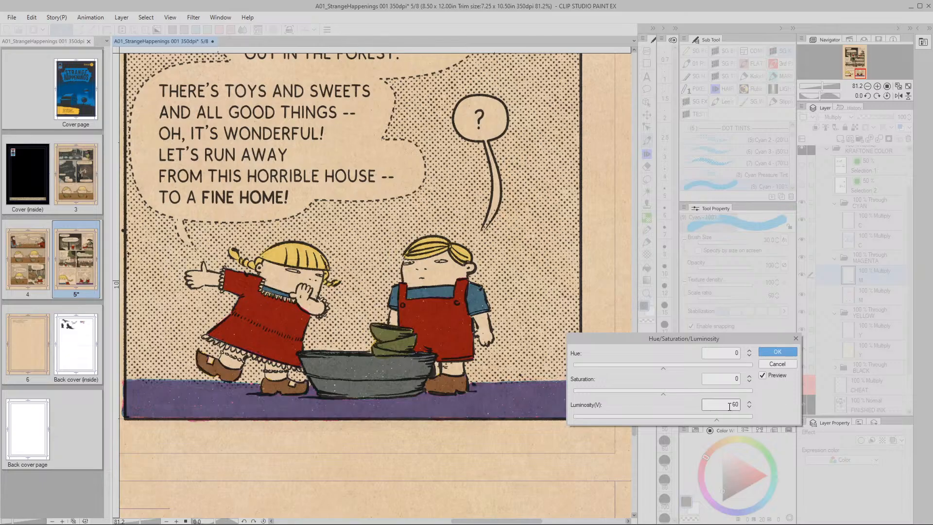
key(Return)
On the Y layer, paint Yellow 100% over the right side of the floor
click(849, 330)
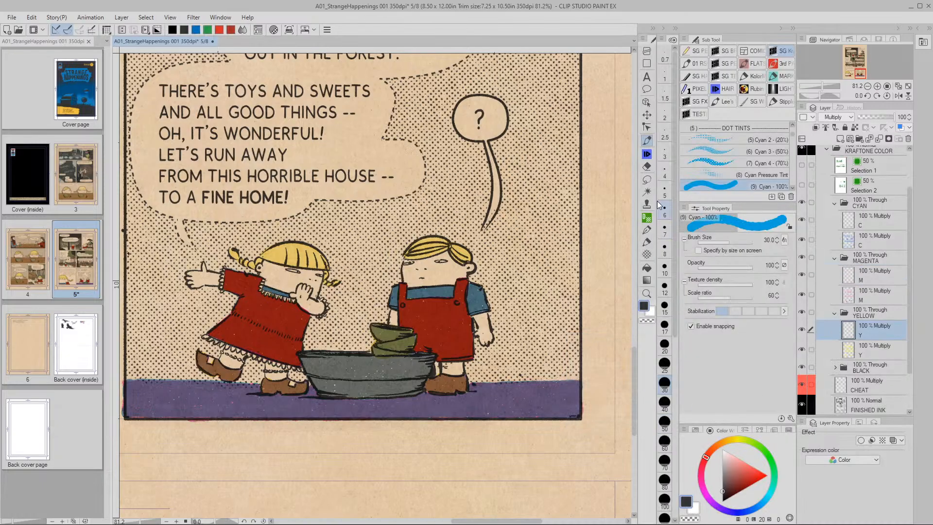
scroll(792, 136, down, 5)
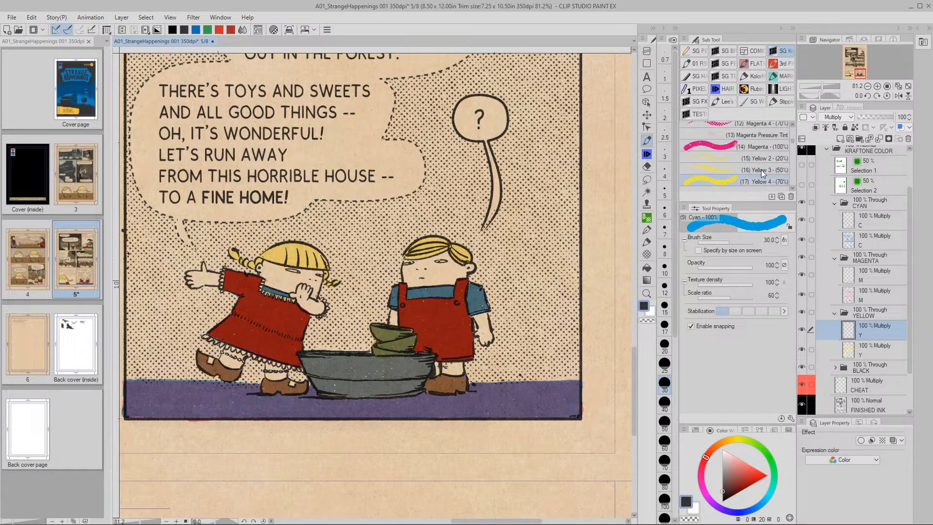
scroll(791, 142, down, 3)
click(738, 158)
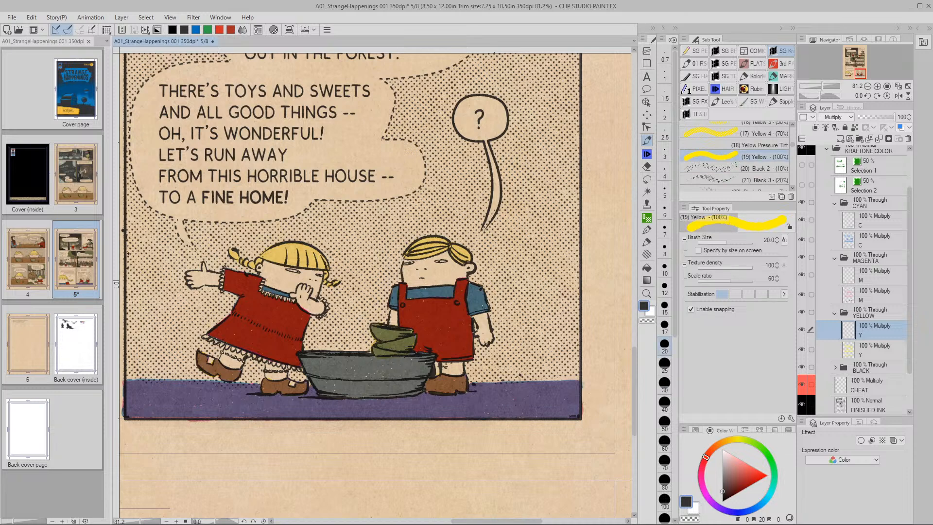
mouse_move(472, 389)
mouse_down()
mouse_move(471, 407)
mouse_move(477, 391)
mouse_move(568, 384)
mouse_up()
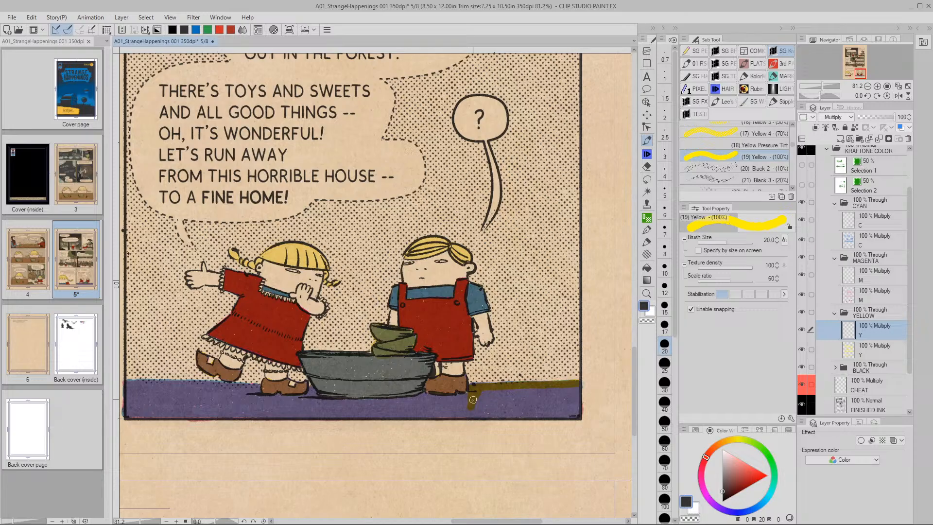
mouse_move(459, 397)
mouse_down()
mouse_move(484, 392)
mouse_move(481, 417)
mouse_move(491, 416)
mouse_move(550, 390)
mouse_move(562, 396)
mouse_move(573, 409)
mouse_up()
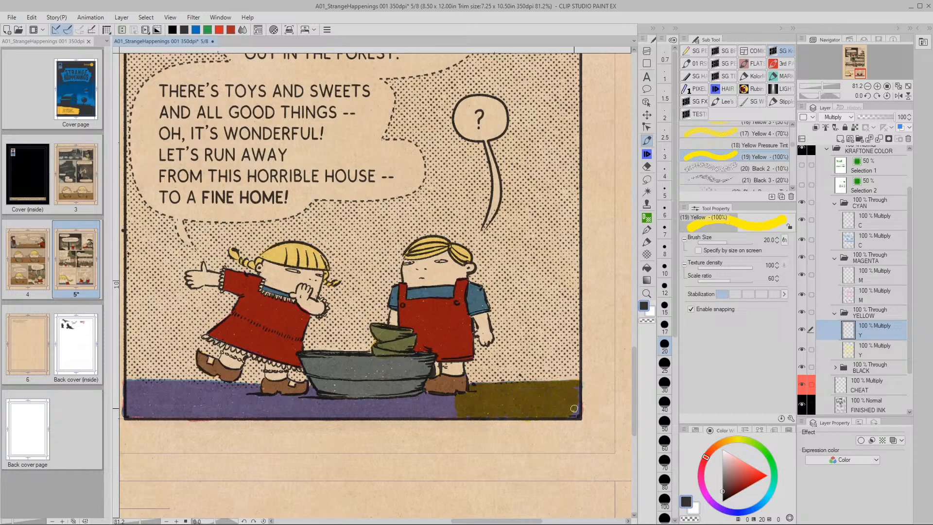
Try lightening the yellow to luminosity 55 in Hue/Saturation/Luminosity, then cancel
key(ctrl+u)
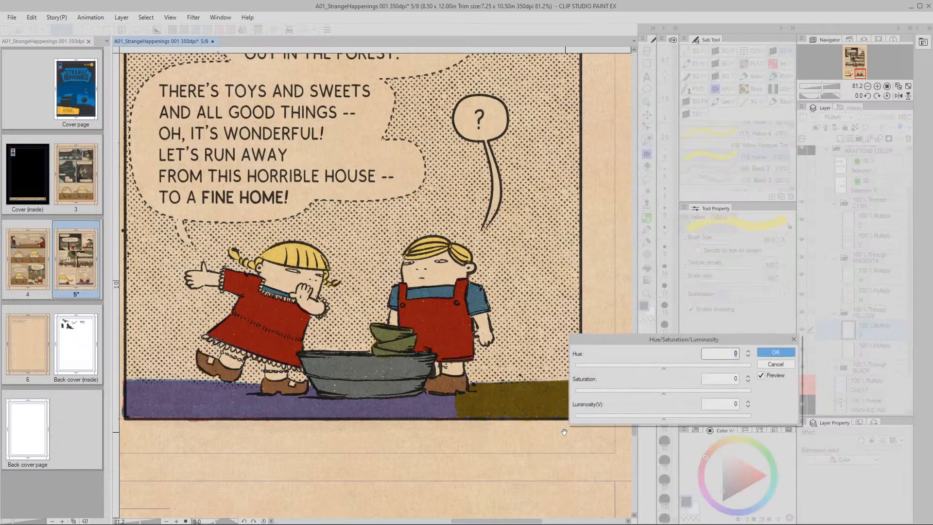
drag(664, 419, 703, 417)
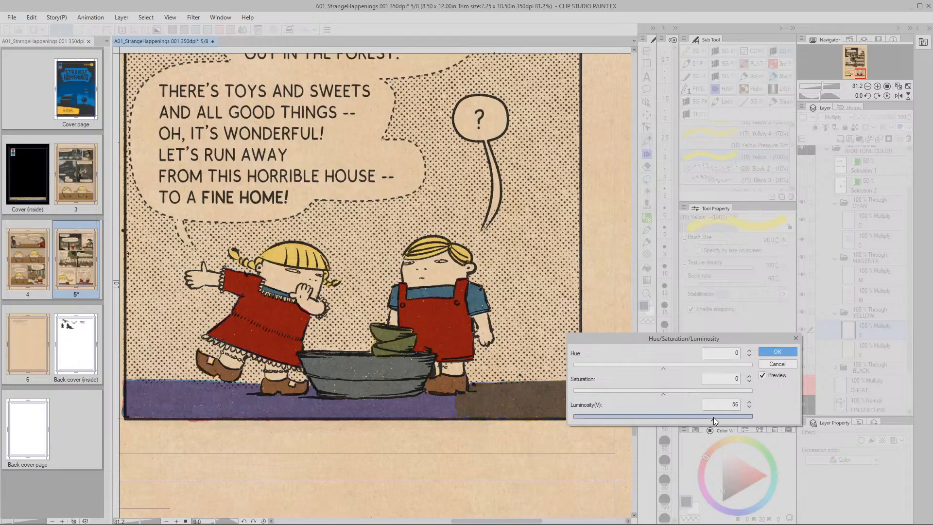
drag(713, 417, 713, 417)
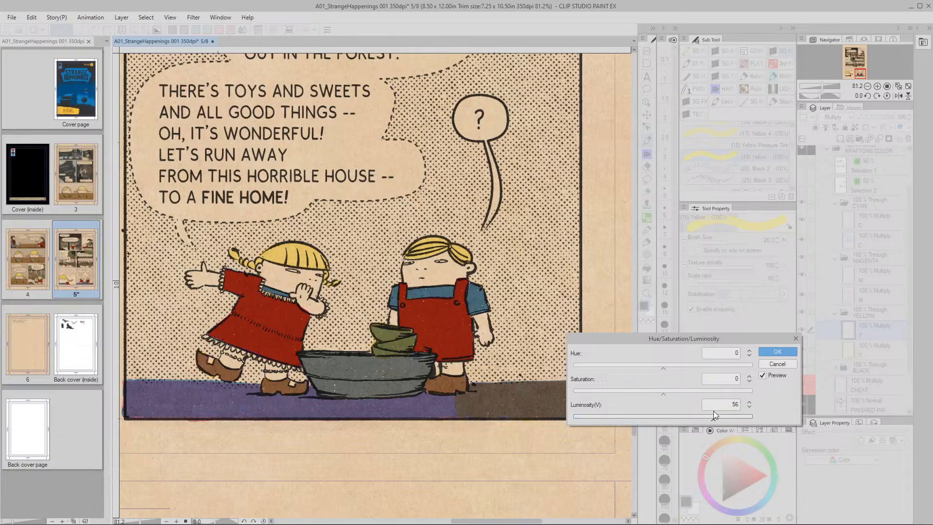
click(749, 407)
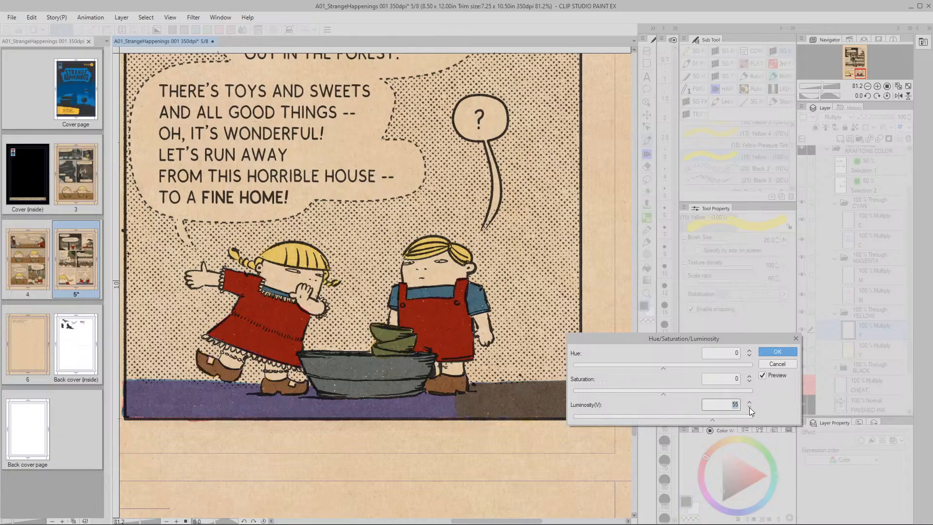
click(770, 364)
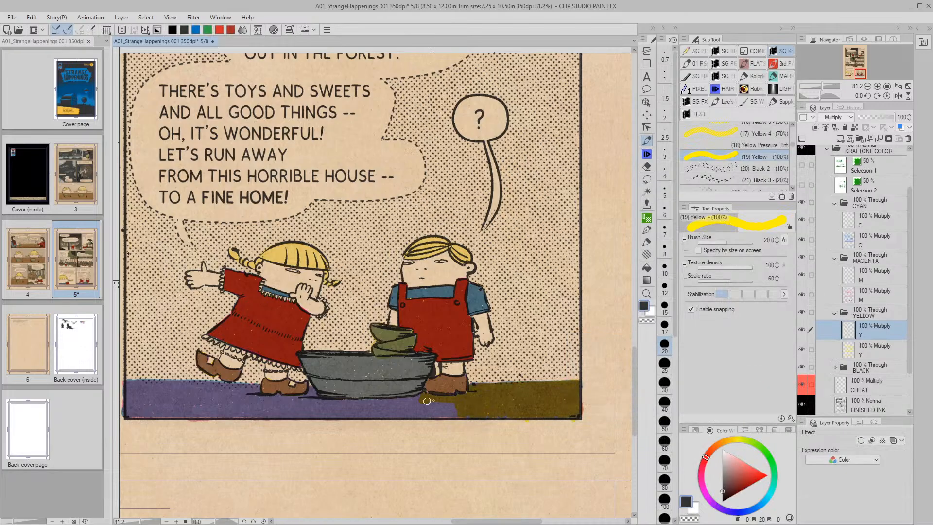
Paint yellow across the entire floor strip, enlarging the brush to size 50
mouse_move(425, 404)
mouse_down()
mouse_move(513, 416)
mouse_move(405, 414)
mouse_up()
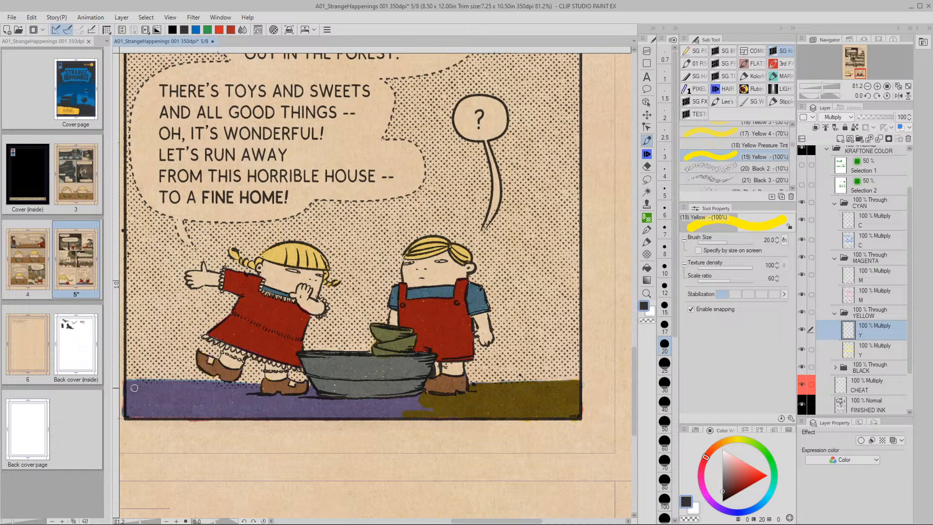
mouse_move(127, 385)
mouse_down()
mouse_move(129, 415)
mouse_move(134, 384)
mouse_move(139, 413)
mouse_move(142, 385)
mouse_move(143, 414)
mouse_move(140, 380)
mouse_move(129, 385)
mouse_move(250, 386)
mouse_up()
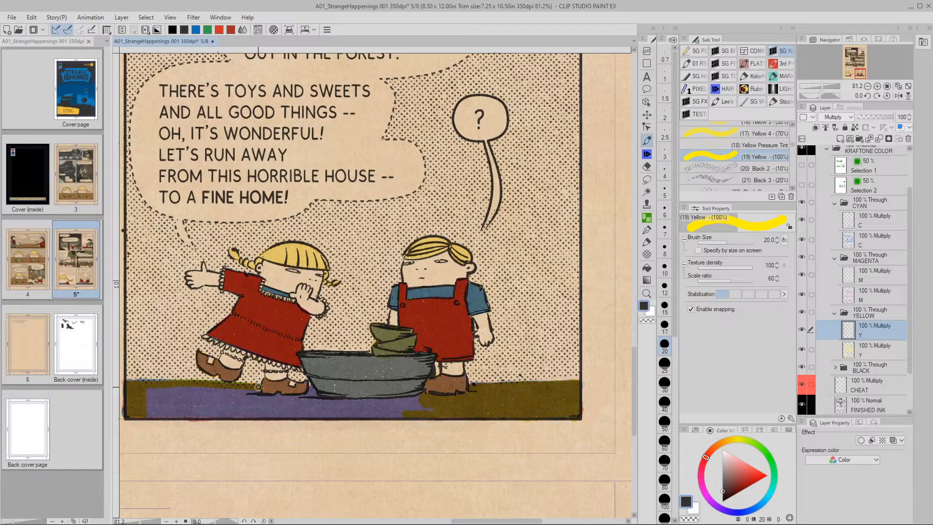
mouse_move(280, 395)
mouse_down()
mouse_move(311, 389)
mouse_move(325, 401)
mouse_move(410, 397)
mouse_up()
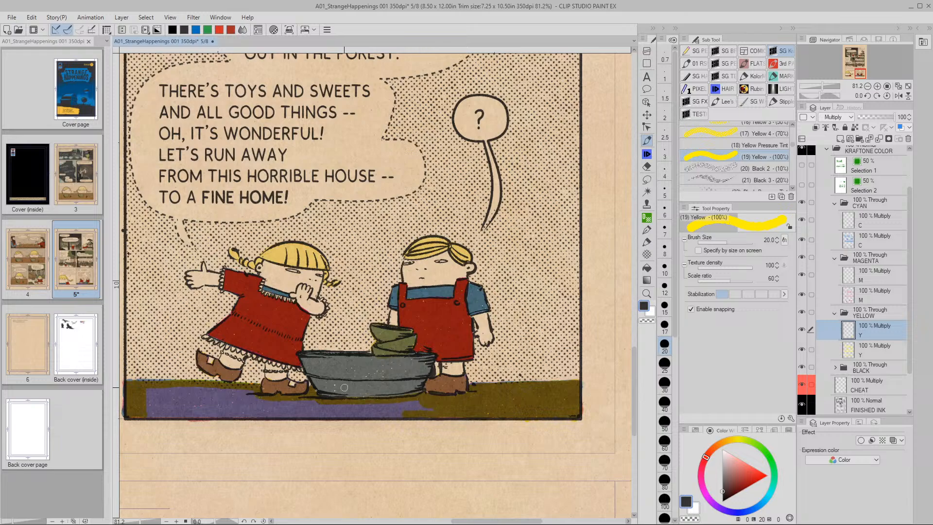
key(bracketright)
key(bracketright)
key(bracketright)
key(bracketright)
mouse_move(148, 411)
mouse_down()
mouse_move(521, 411)
mouse_move(479, 409)
mouse_up()
mouse_move(250, 400)
mouse_down()
mouse_move(163, 394)
mouse_move(173, 408)
mouse_up()
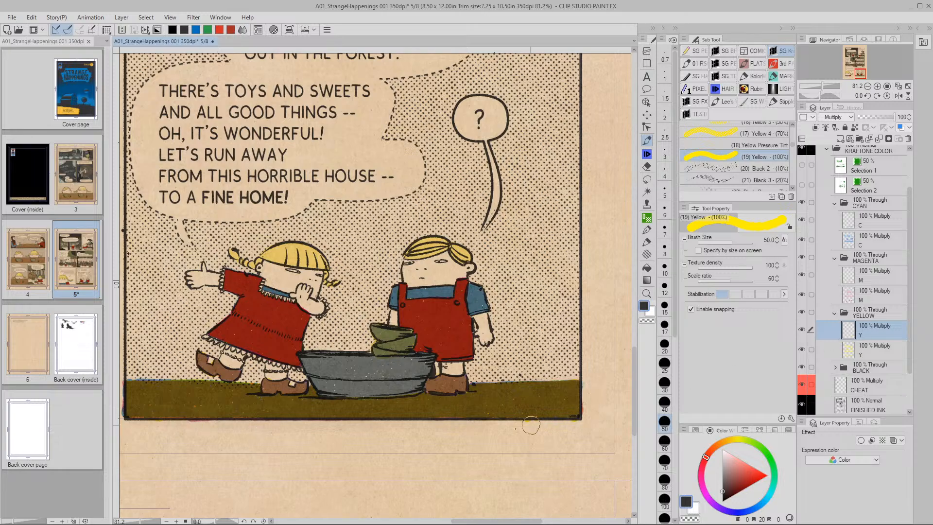
Raise the yellow layer's luminosity to 50 and zoom out to the whole page
key(ctrl+u)
drag(664, 421, 708, 417)
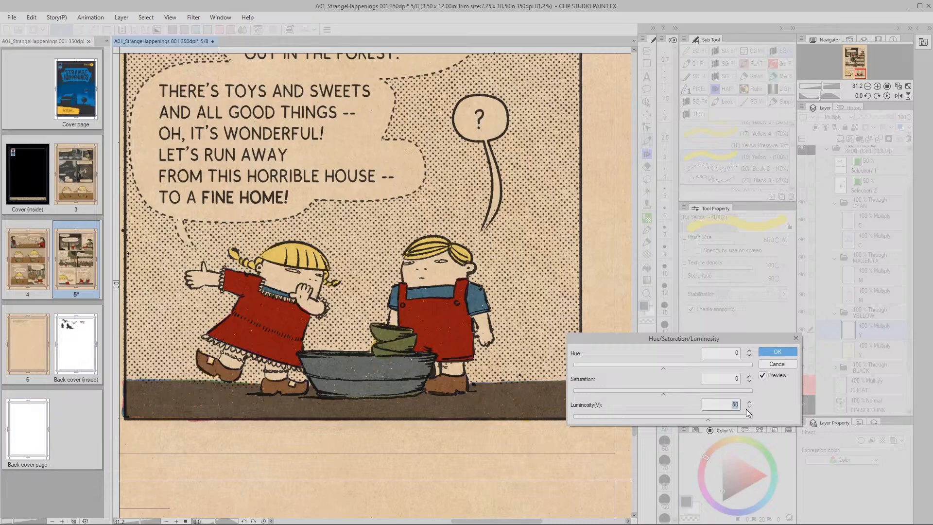
click(768, 352)
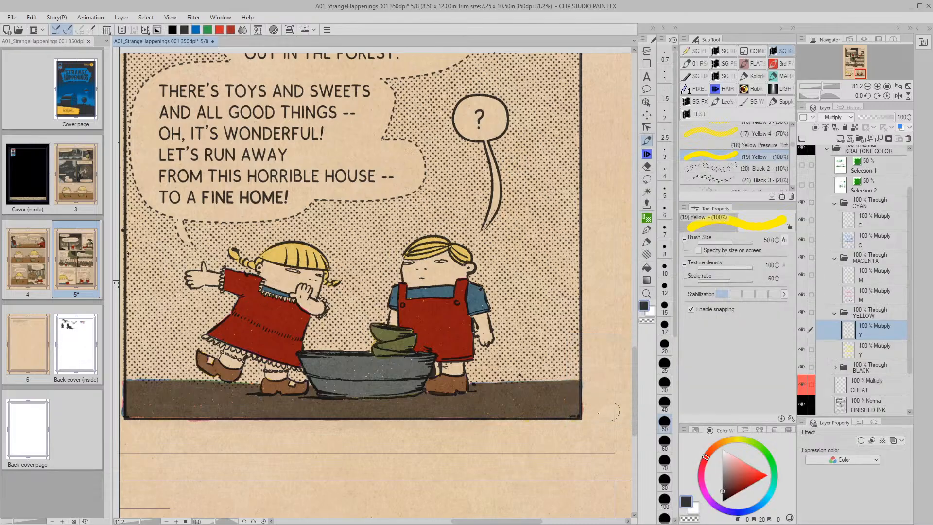
key(slash)
scroll(505, 380, down, 5)
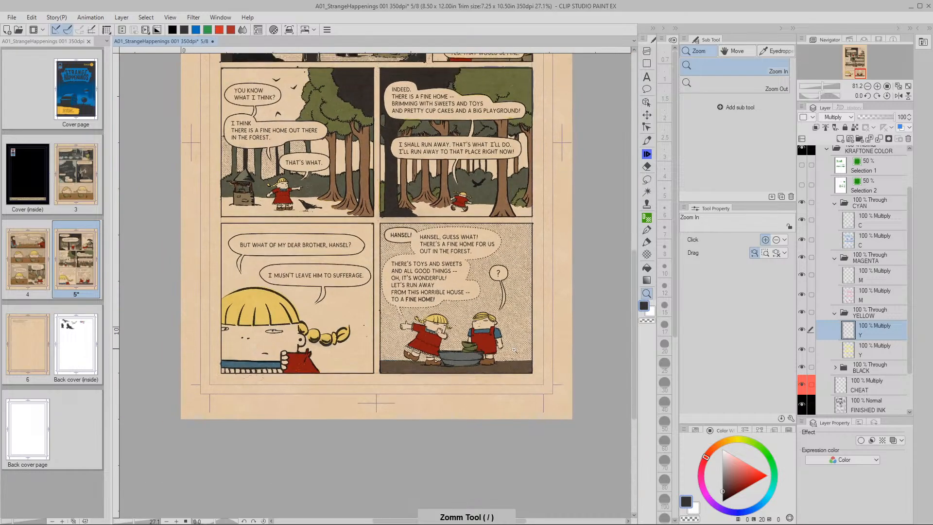
key(space)
drag(495, 367, 476, 384)
scroll(480, 401, up, 2)
key(space)
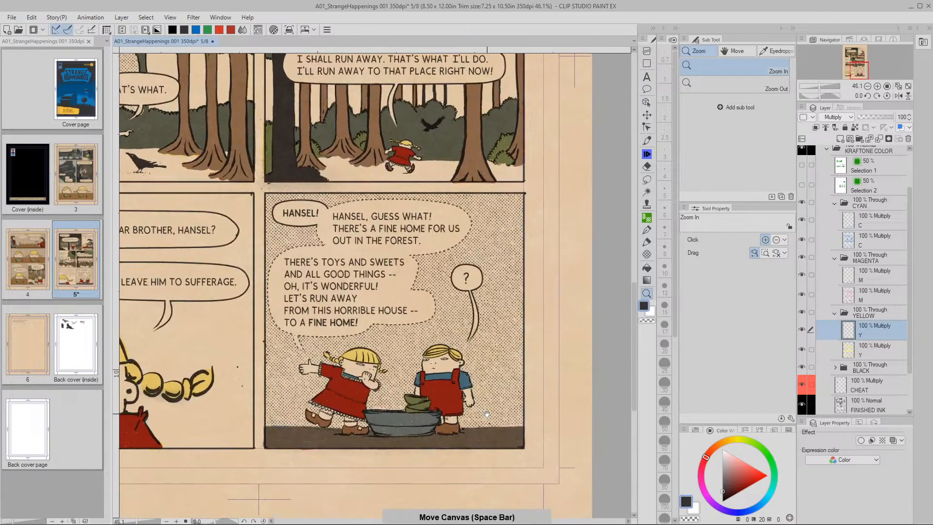
drag(495, 423, 497, 398)
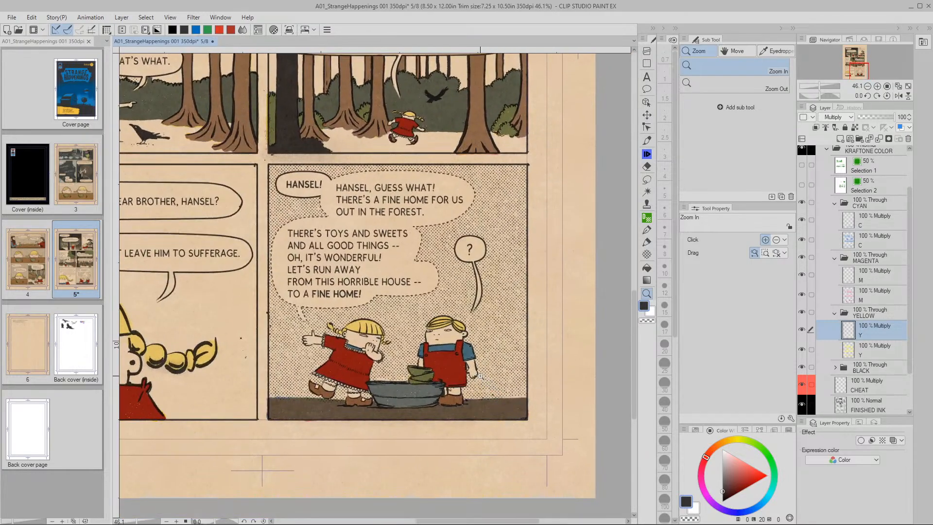
key(space)
drag(474, 393, 490, 415)
scroll(462, 354, up, 2)
key(space)
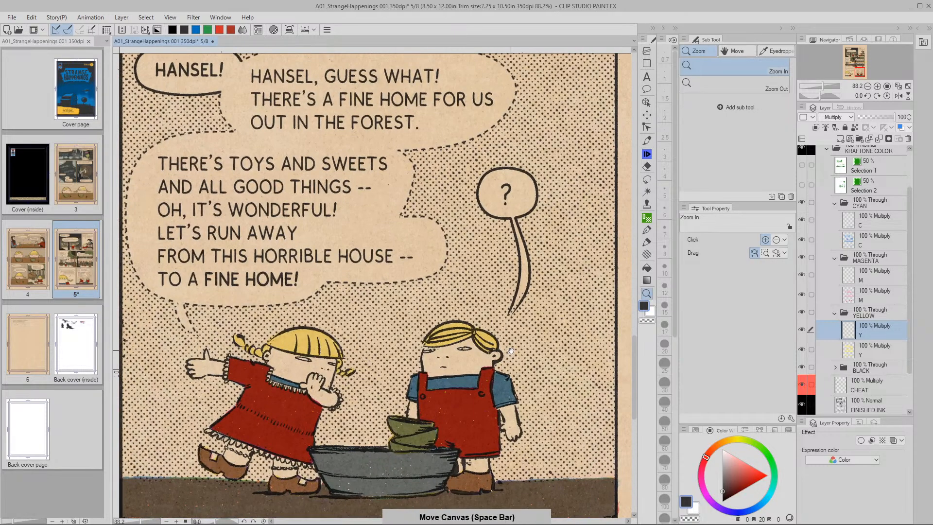
drag(511, 351, 485, 368)
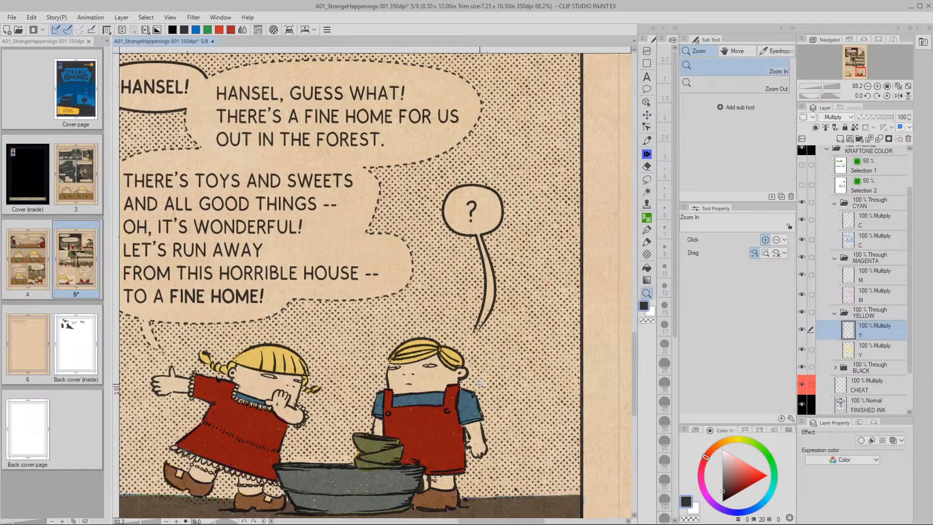
drag(479, 382, 508, 394)
scroll(539, 368, down, 4)
drag(520, 351, 418, 372)
scroll(418, 372, up, 5)
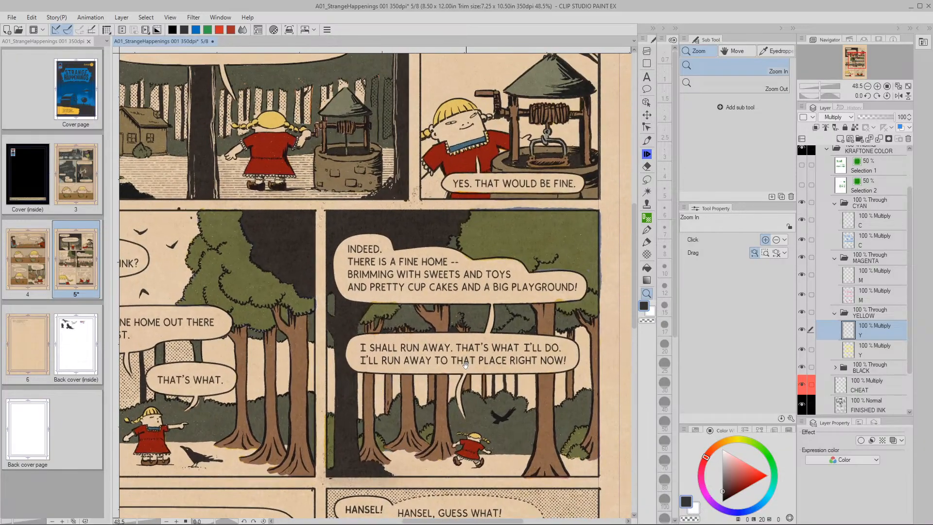
scroll(427, 430, down, 4)
drag(451, 309, 493, 329)
drag(366, 335, 430, 336)
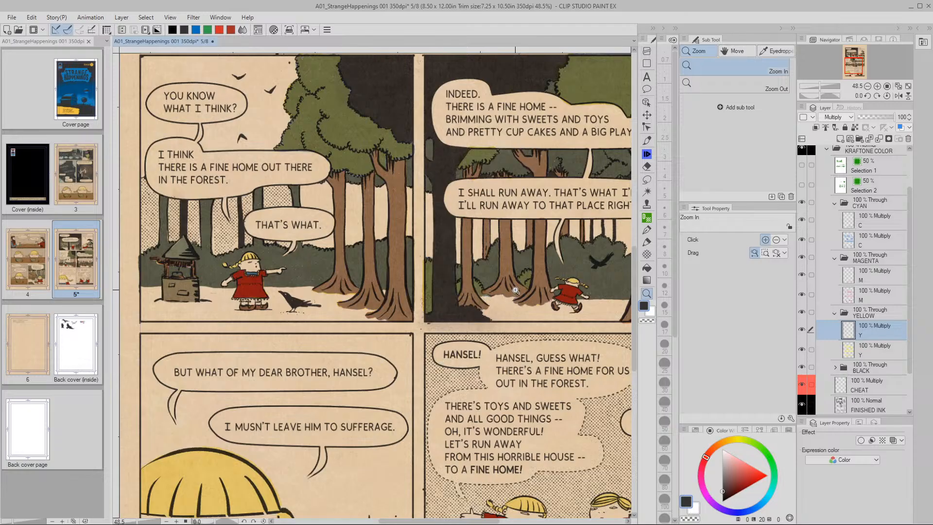
key(space)
drag(625, 208, 457, 348)
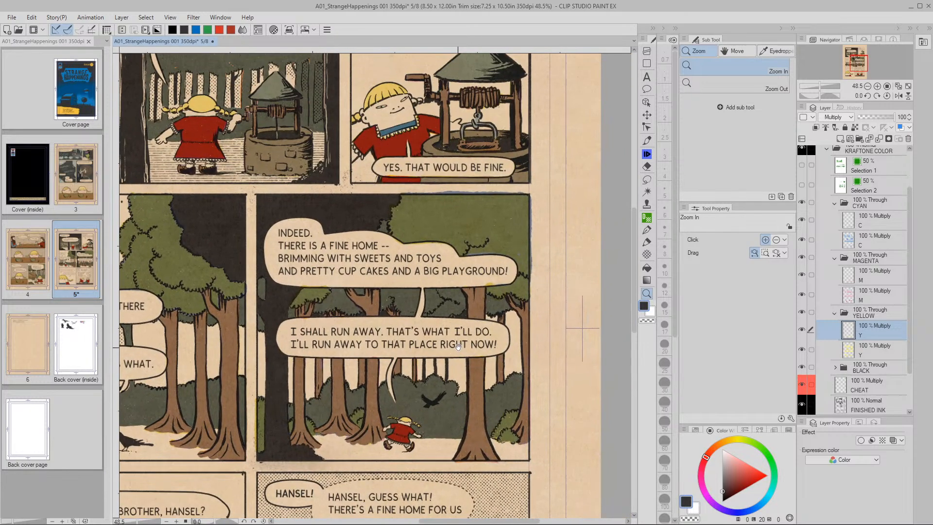
drag(451, 390, 509, 370)
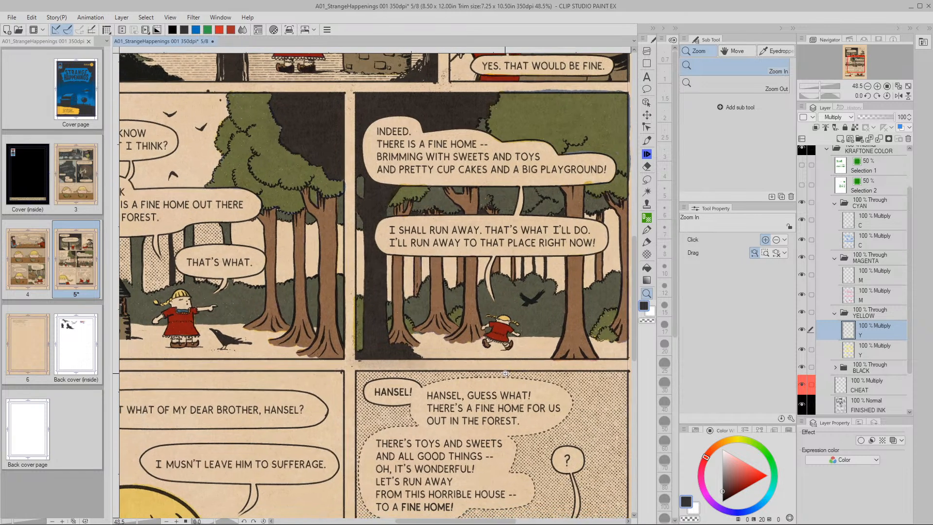
mouse_move(457, 361)
mouse_down()
mouse_move(488, 360)
mouse_move(471, 389)
mouse_move(484, 388)
mouse_up()
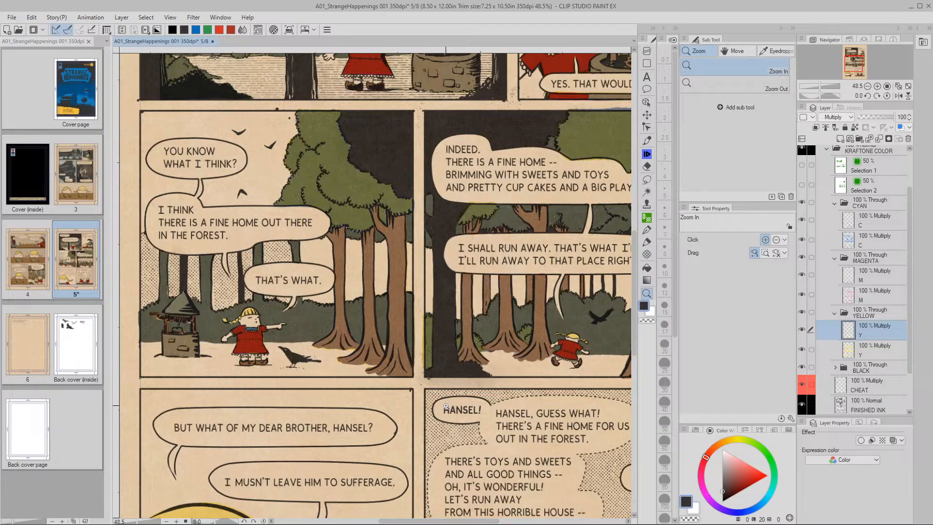
drag(506, 360, 524, 376)
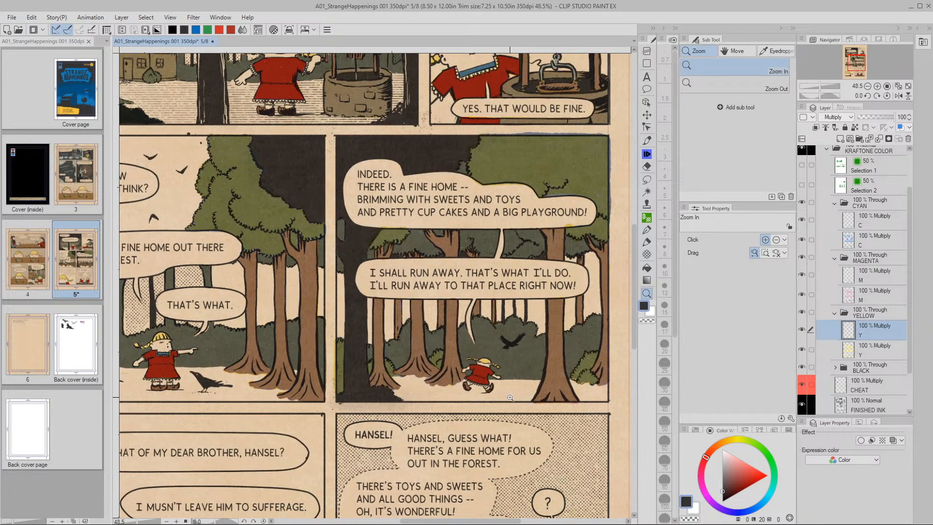
scroll(496, 400, down, 2)
drag(496, 400, 523, 375)
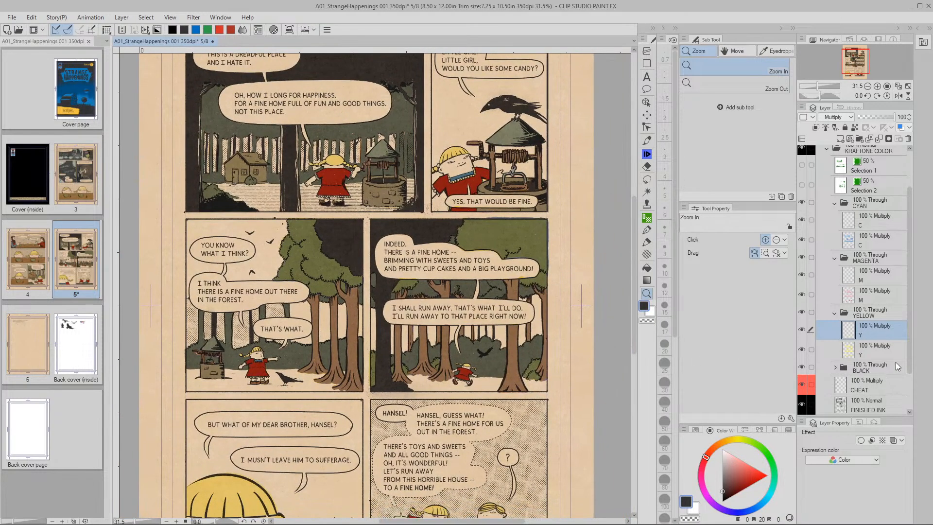
scroll(894, 372, down, 2)
From FINISHED INK, pick the Black Pressure Tint brush at size 175 and add a new layer
click(844, 378)
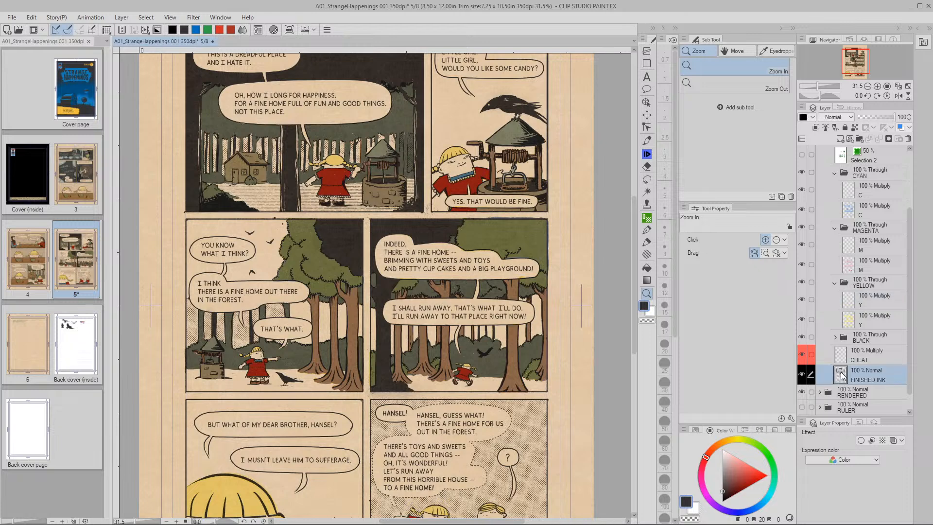
click(647, 140)
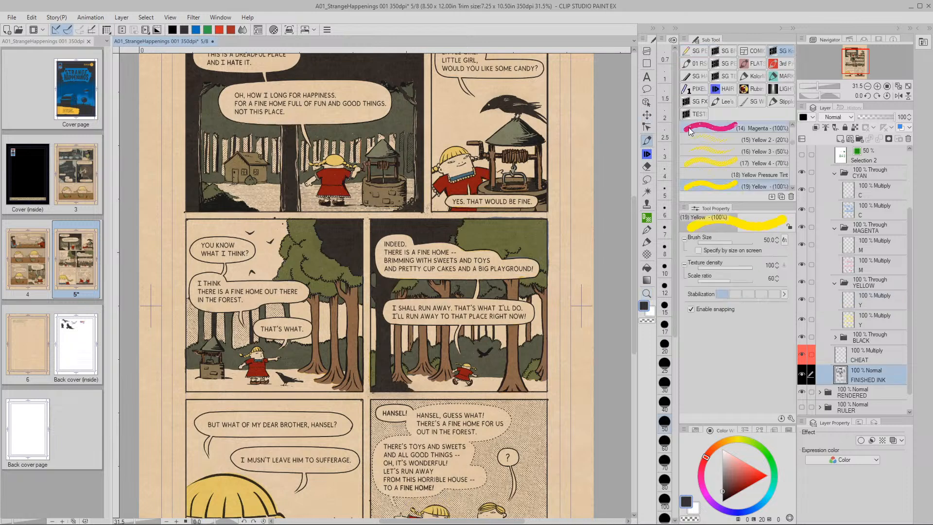
drag(793, 142, 794, 159)
click(773, 165)
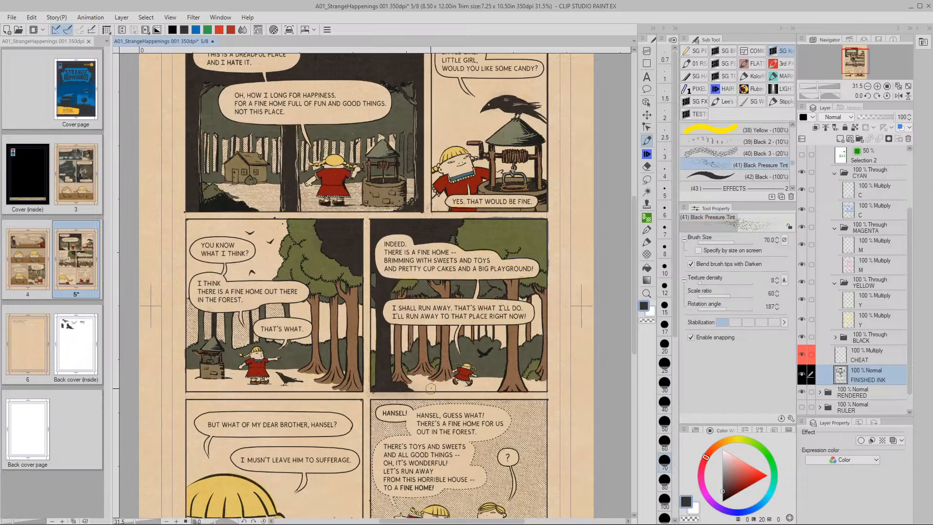
drag(426, 387, 430, 387)
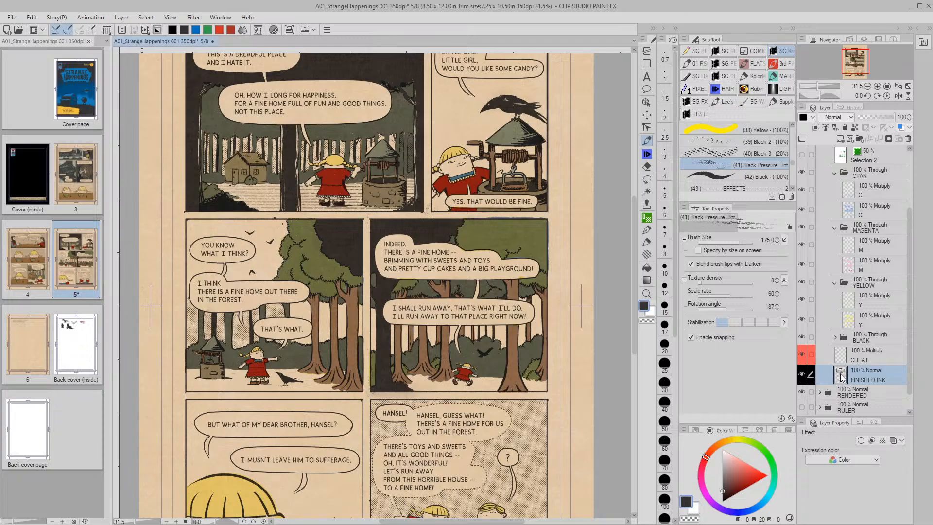
key(ctrl+shift+n)
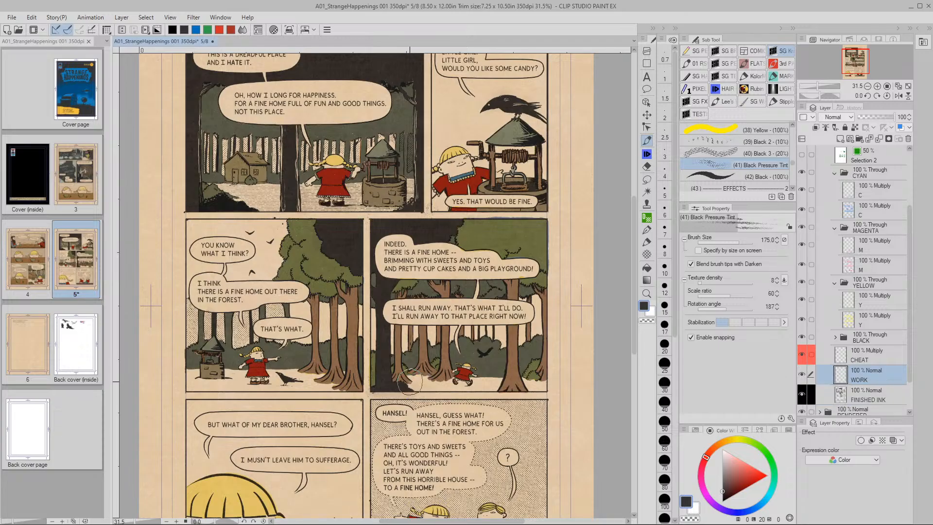
Stroke hatched tint across the ground of the running-girl and left forest panels, then ready a size-25 eraser
drag(415, 382, 558, 389)
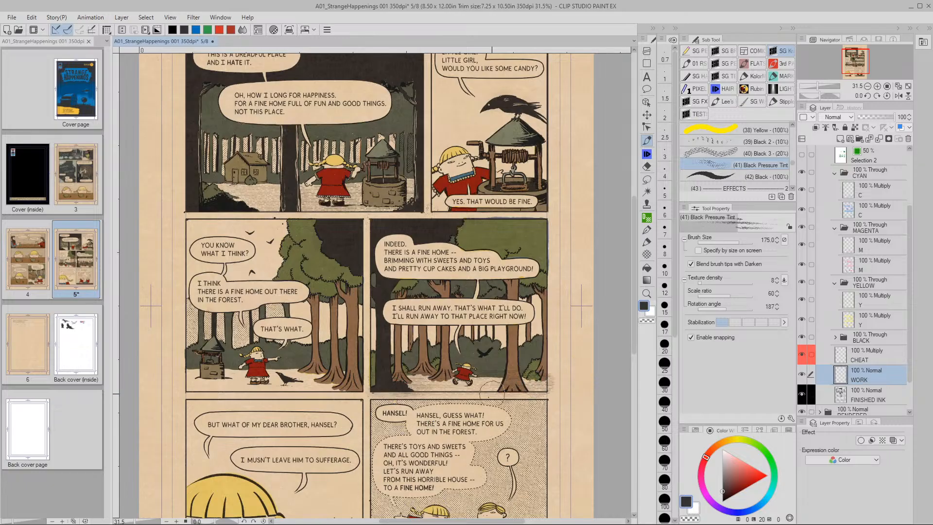
drag(250, 381, 322, 382)
drag(258, 376, 413, 381)
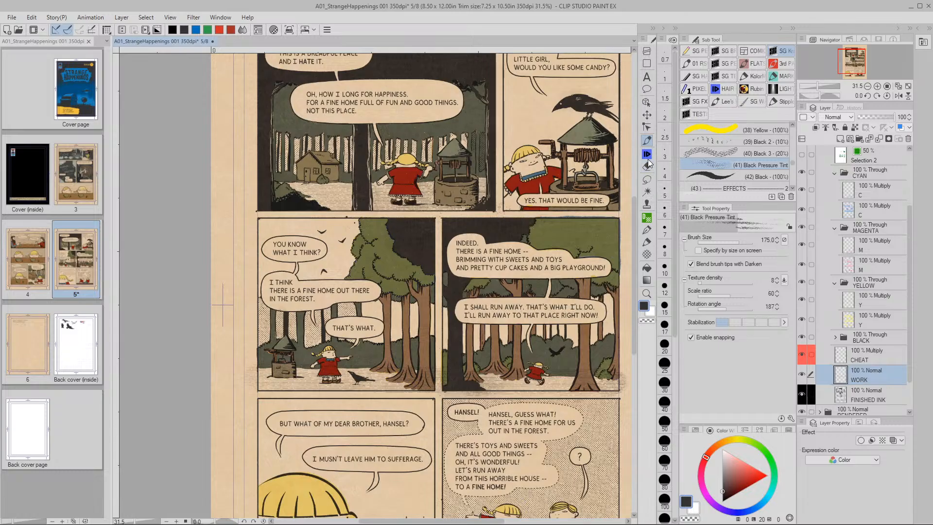
key(e)
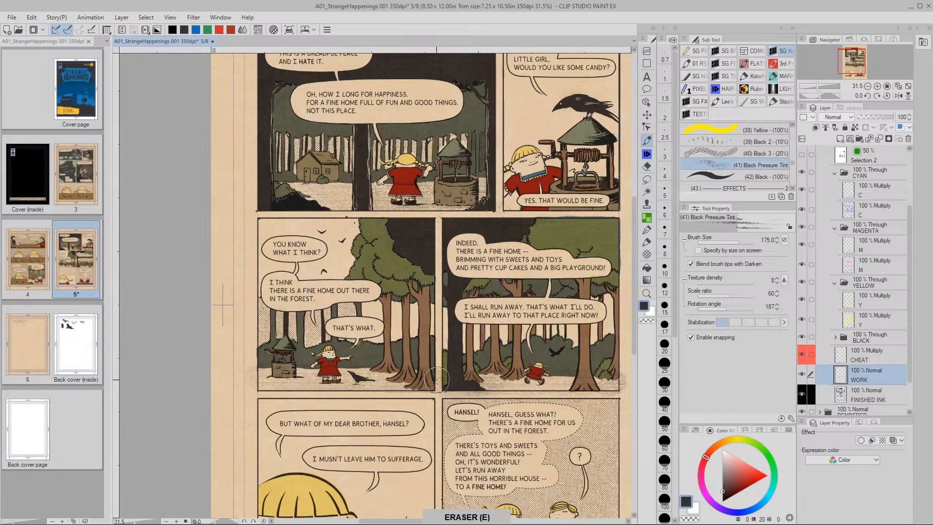
click(665, 363)
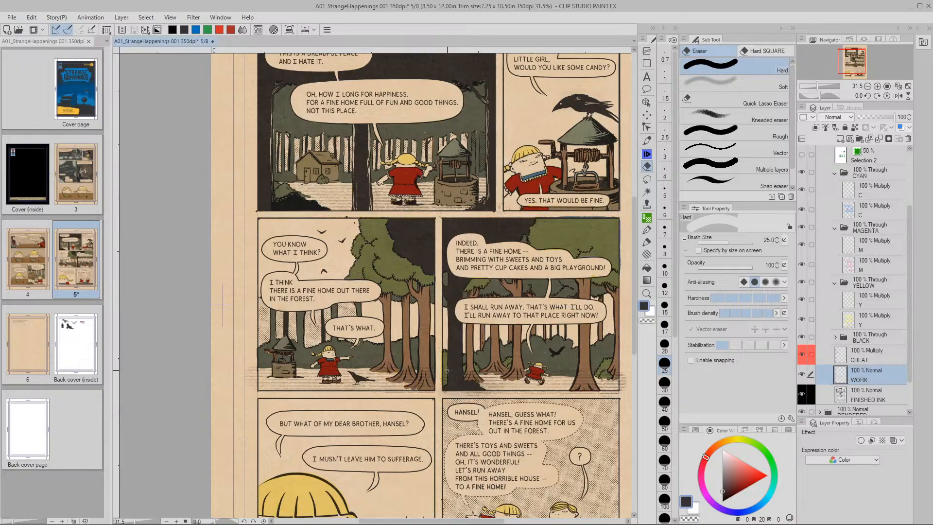
Zoom in on the running-girl panel floor and erase tint spilling into the gutter at size 80
key(space)
drag(524, 396, 460, 388)
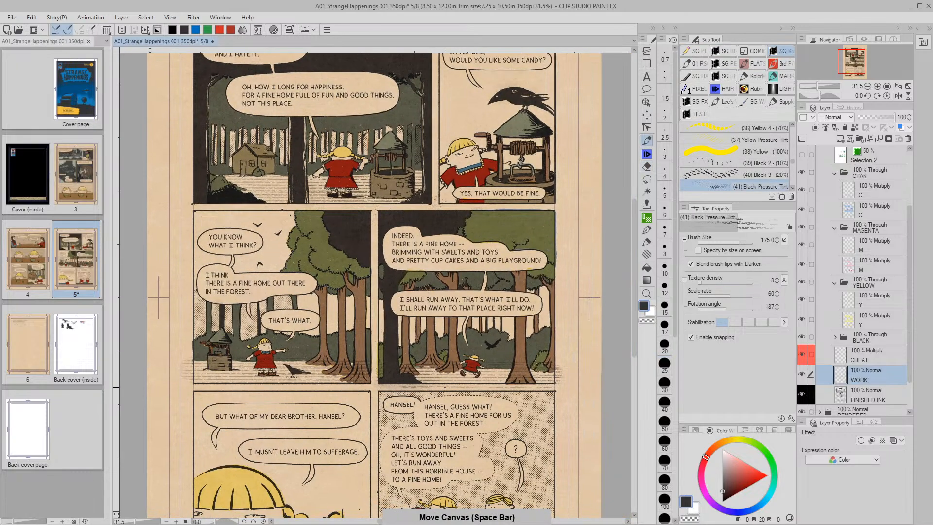
key(slash)
click(460, 388)
click(459, 388)
key(space)
mouse_move(283, 342)
mouse_down()
mouse_move(171, 343)
mouse_move(205, 387)
mouse_up()
key(bracketleft)
key(bracketleft)
key(bracketleft)
key(bracketleft)
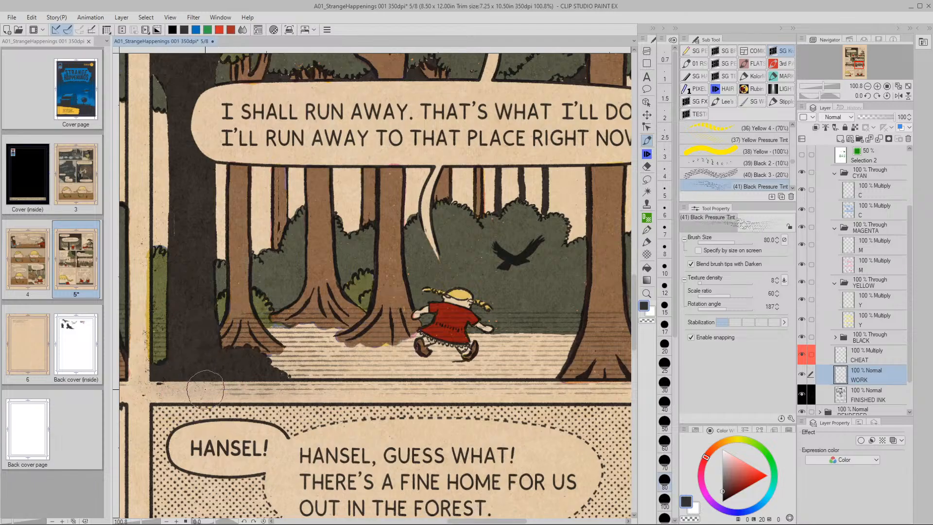
key(e)
mouse_move(206, 390)
mouse_down()
mouse_move(280, 387)
mouse_move(177, 390)
mouse_move(538, 384)
mouse_move(467, 389)
mouse_up()
Erase the tint on the bush and stray hatching below the panel border, then enlarge the eraser to 50
drag(608, 392, 406, 389)
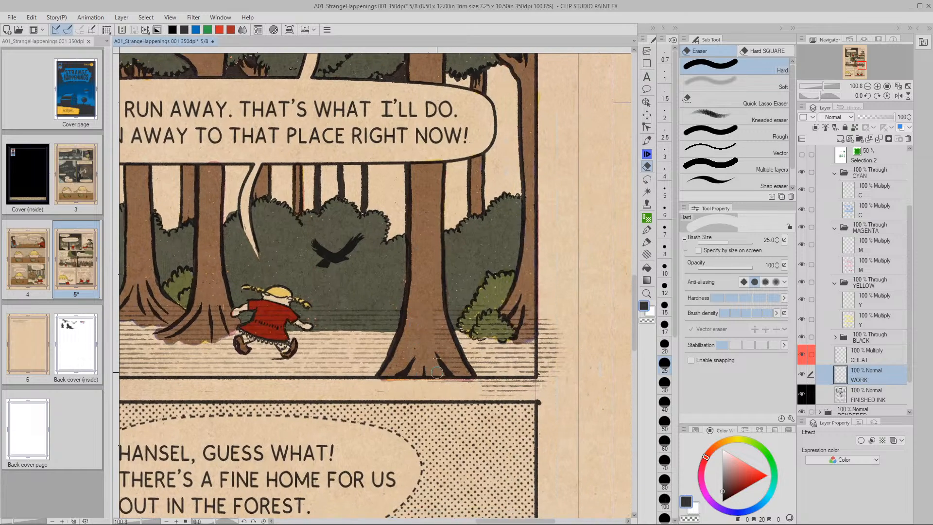
mouse_move(508, 311)
mouse_down()
mouse_move(482, 326)
mouse_move(502, 334)
mouse_move(486, 315)
mouse_move(464, 325)
mouse_move(509, 318)
mouse_move(519, 334)
mouse_move(533, 312)
mouse_move(541, 316)
mouse_move(542, 371)
mouse_move(556, 313)
mouse_move(554, 372)
mouse_up()
drag(488, 390, 549, 393)
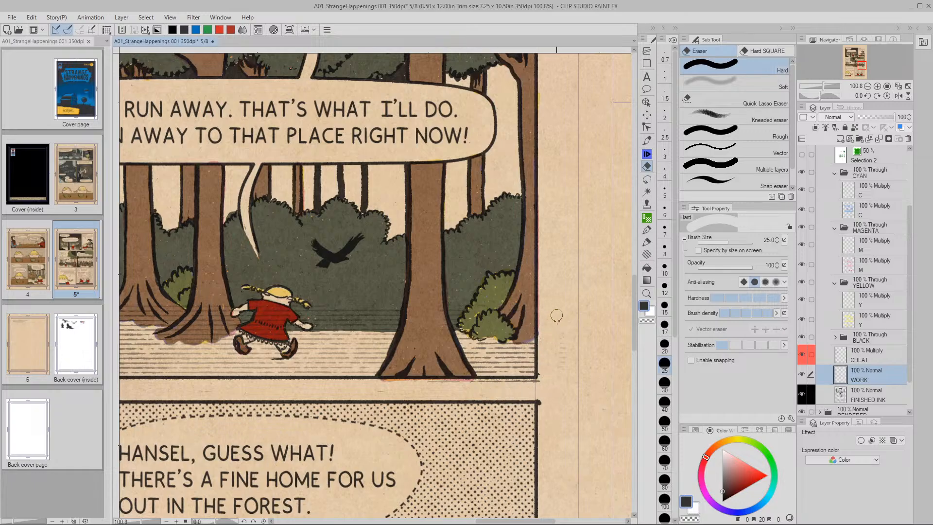
drag(391, 326, 346, 344)
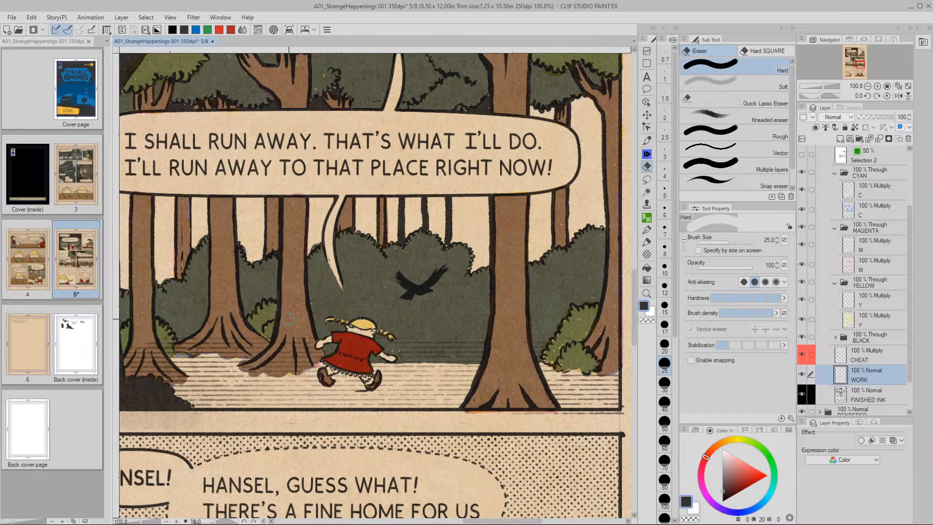
key(bracketright)
key(bracketright)
key(bracketright)
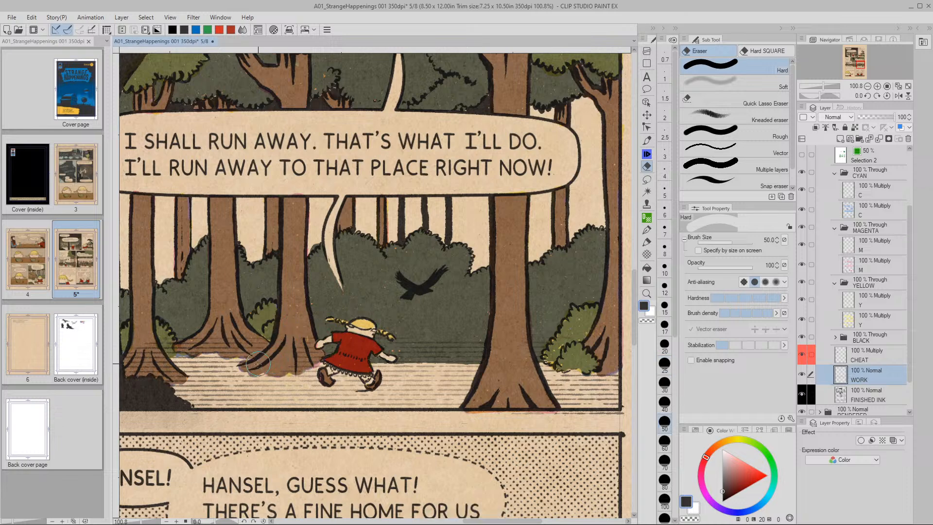
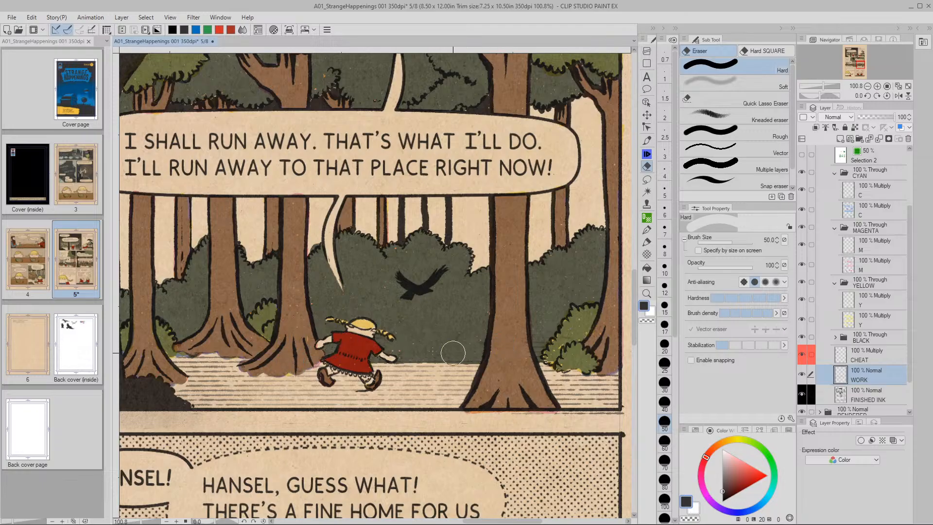
Undo the last erasure, shrink the eraser to 25 and erase spots on the girl's dress hem
drag(473, 352, 536, 319)
mouse_move(316, 340)
mouse_down()
mouse_move(431, 350)
mouse_move(498, 305)
mouse_up()
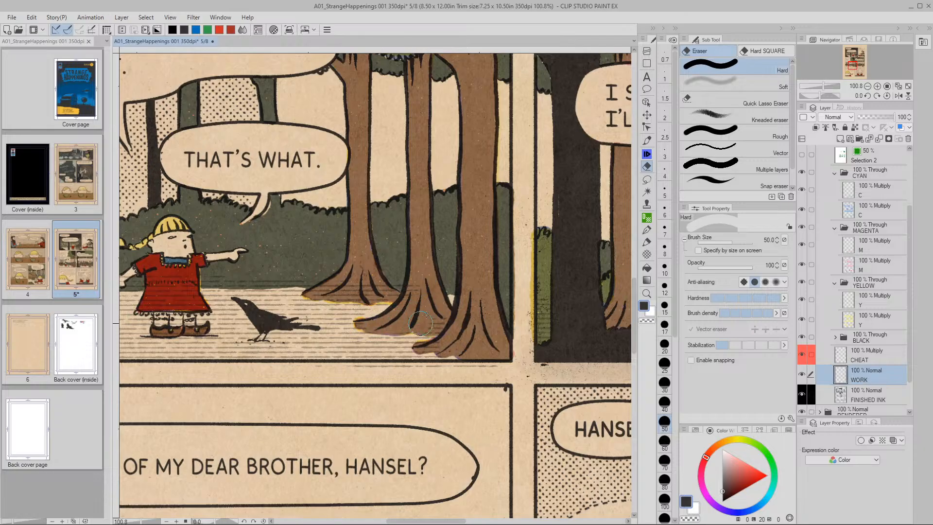
key(ctrl+z)
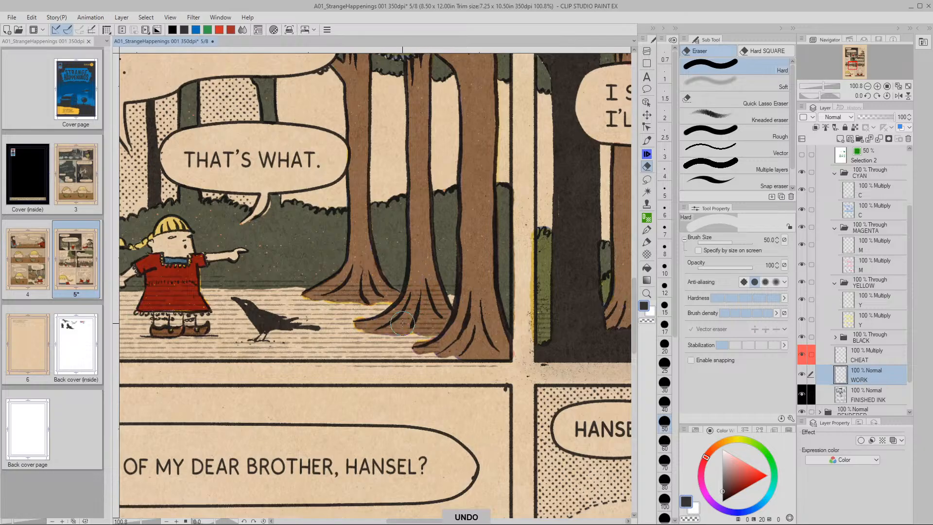
key(bracketleft)
key(bracketleft)
key(bracketleft)
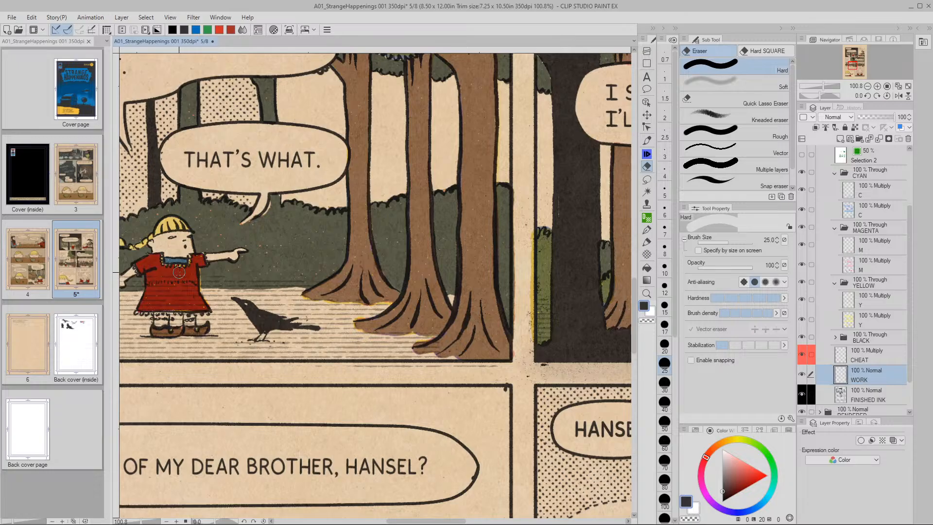
drag(140, 267, 274, 262)
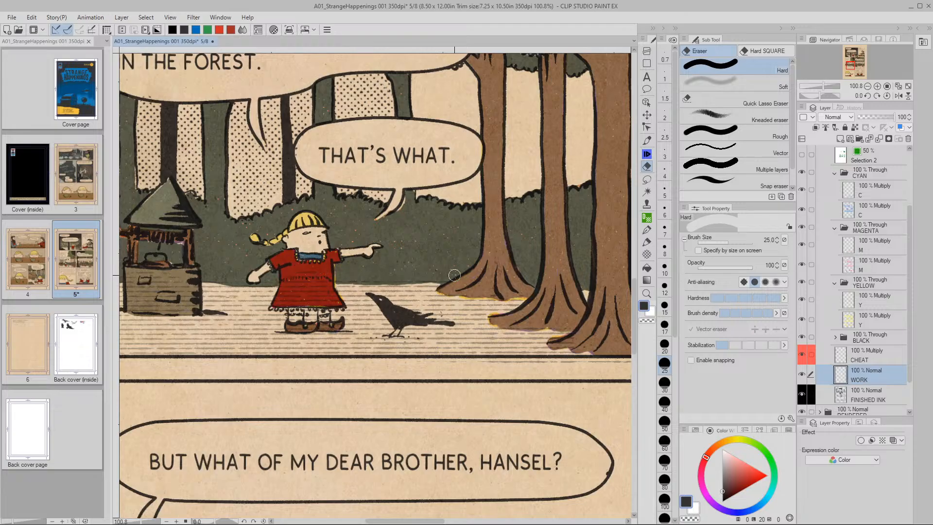
drag(280, 297, 296, 314)
Zoom in on the well, lighten its box shading and erase the hatching left of the border
key(ctrl+0)
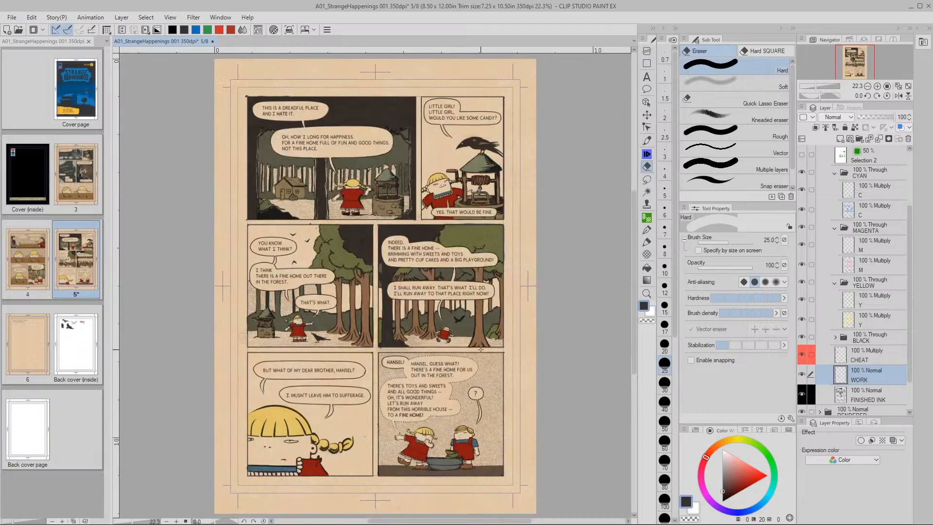
click(289, 30)
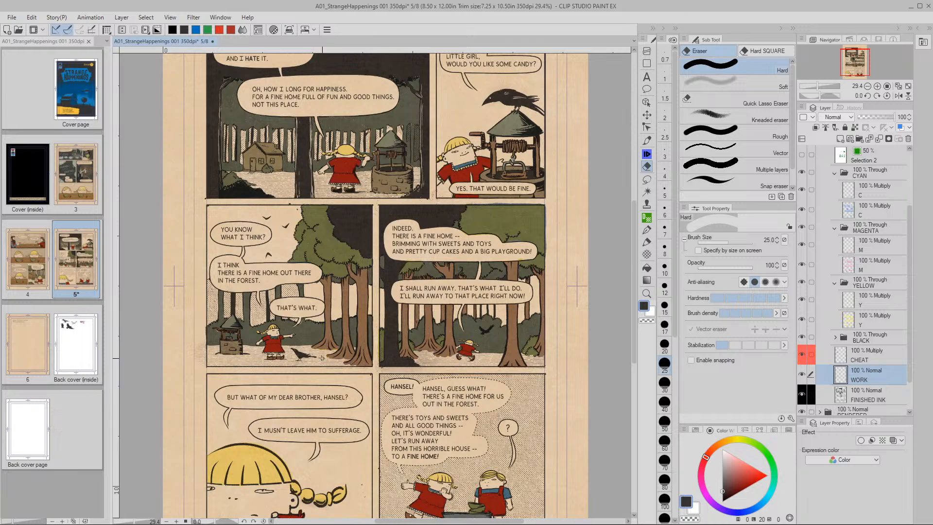
drag(323, 358, 423, 340)
key(slash)
key(e)
mouse_move(279, 375)
mouse_down()
mouse_move(408, 345)
mouse_move(488, 349)
mouse_up()
mouse_move(265, 310)
mouse_down()
mouse_move(276, 343)
mouse_move(296, 316)
mouse_move(310, 343)
mouse_move(327, 321)
mouse_up()
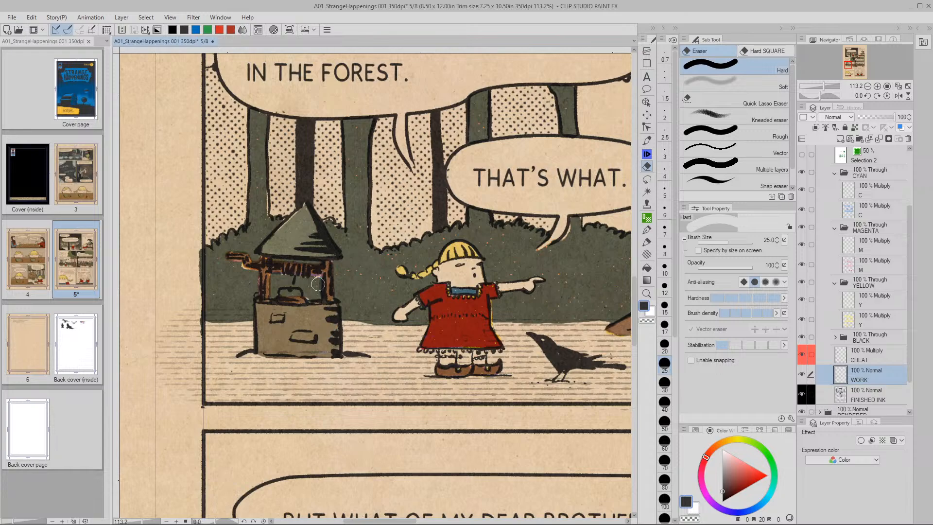
drag(177, 329, 157, 398)
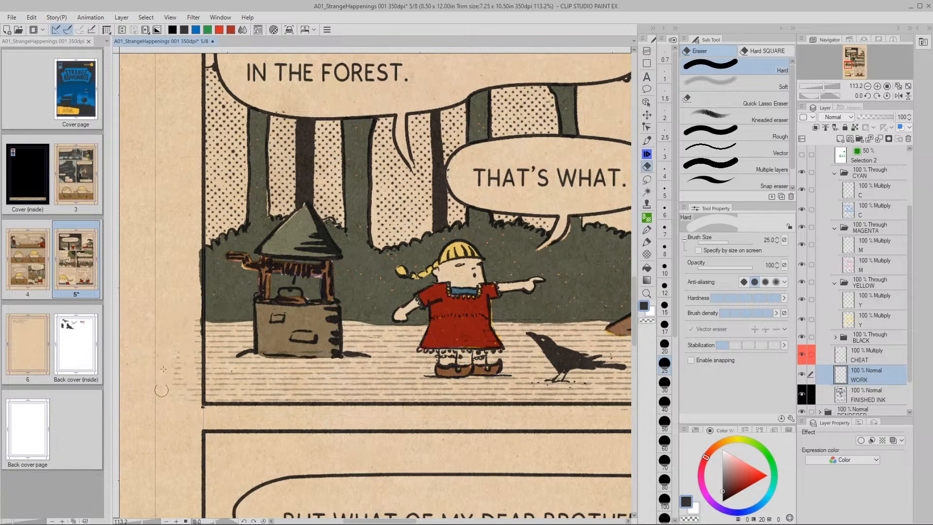
Zoom out to about 30% and recentre the whole page in the window
drag(508, 414, 340, 418)
scroll(340, 418, down, 5)
drag(492, 431, 357, 407)
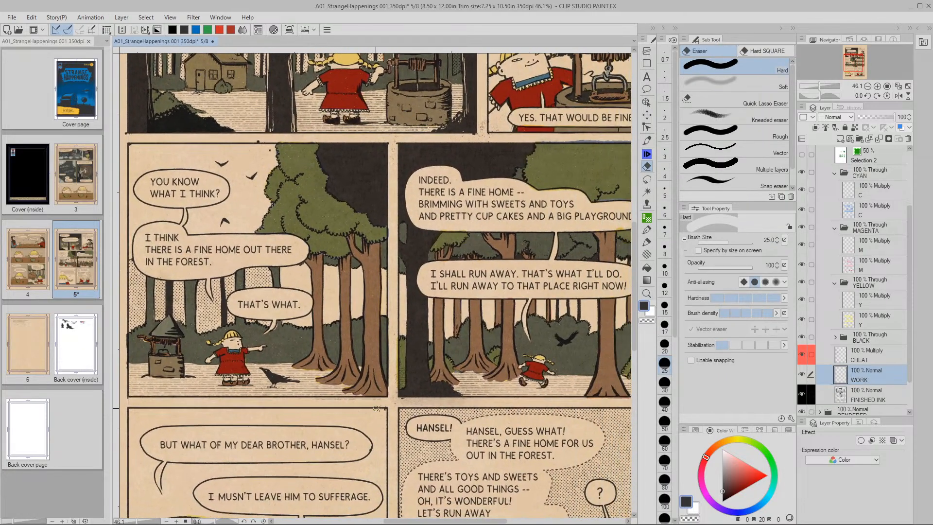
drag(435, 408, 381, 403)
drag(462, 403, 454, 358)
key(slash)
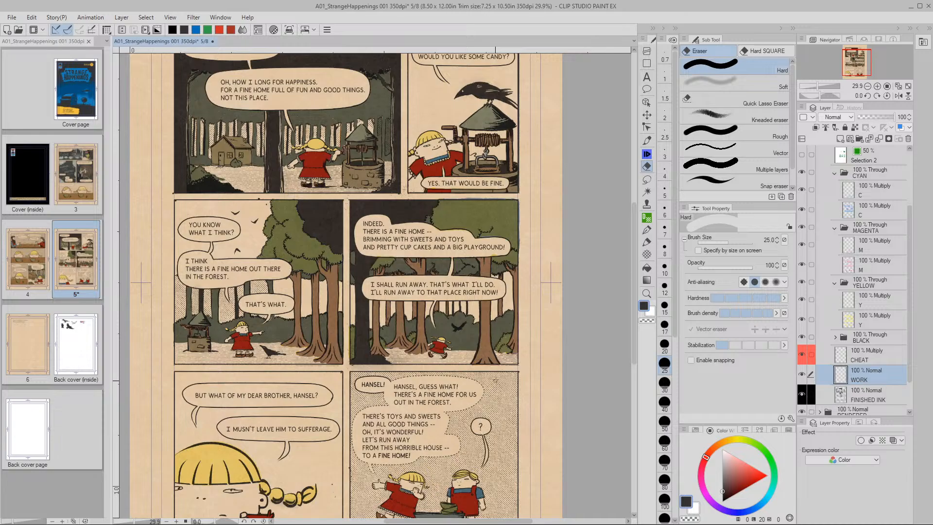
drag(495, 385, 491, 418)
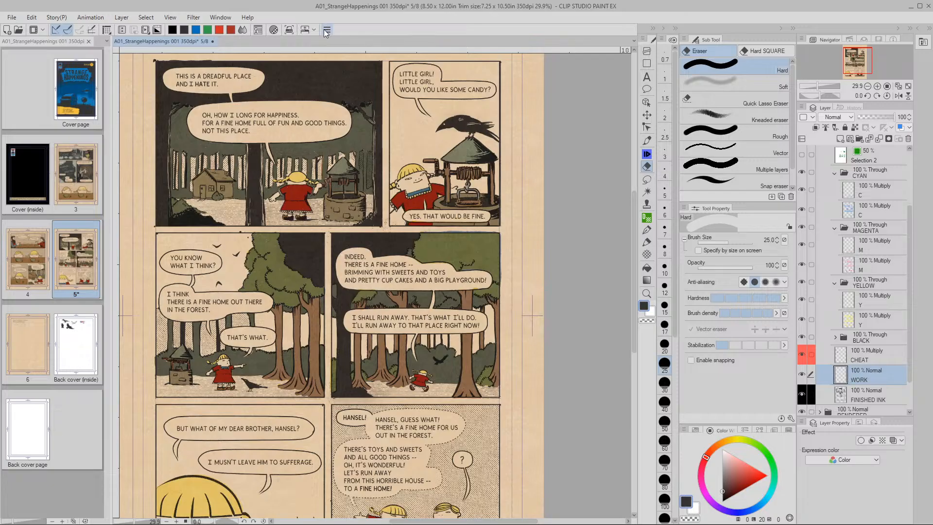
Apply Filter > Blur > Gaussian blur at strength 2 to page 5's working layer
click(305, 29)
click(307, 19)
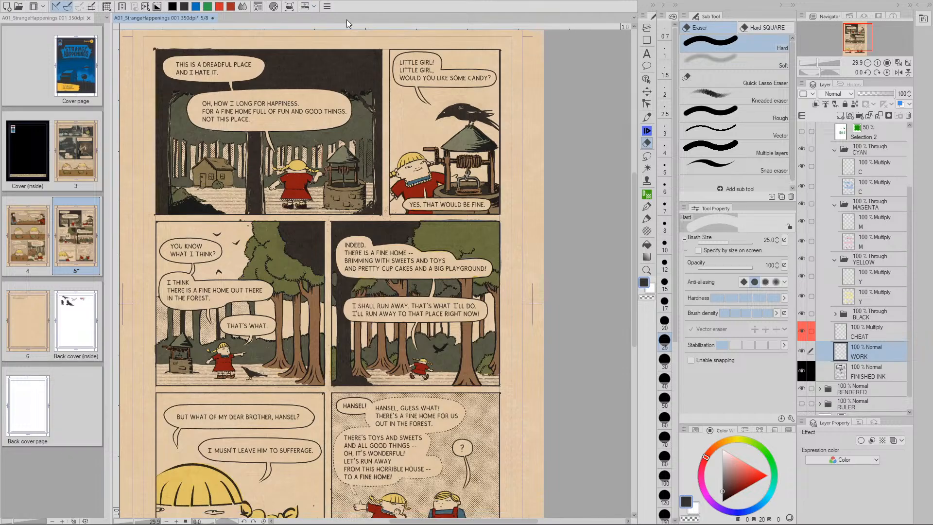
click(327, 6)
mouse_move(359, 117)
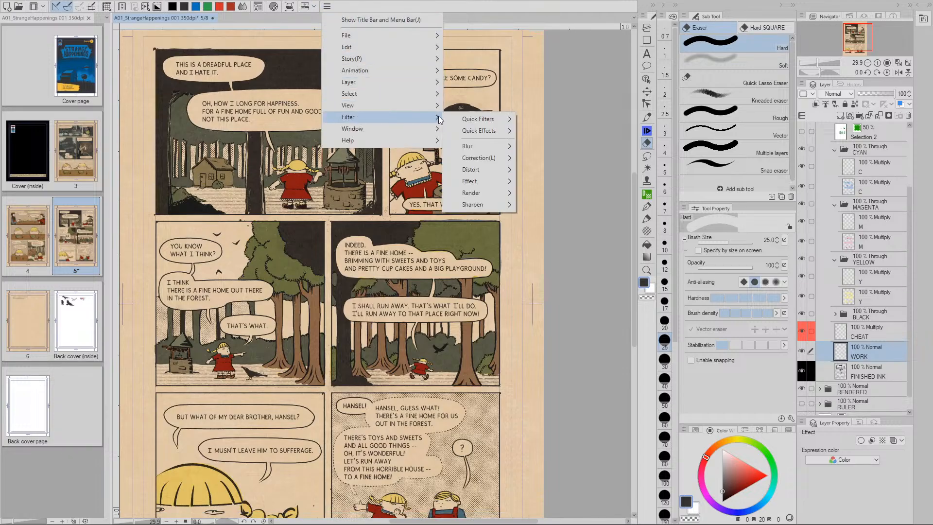
mouse_move(479, 181)
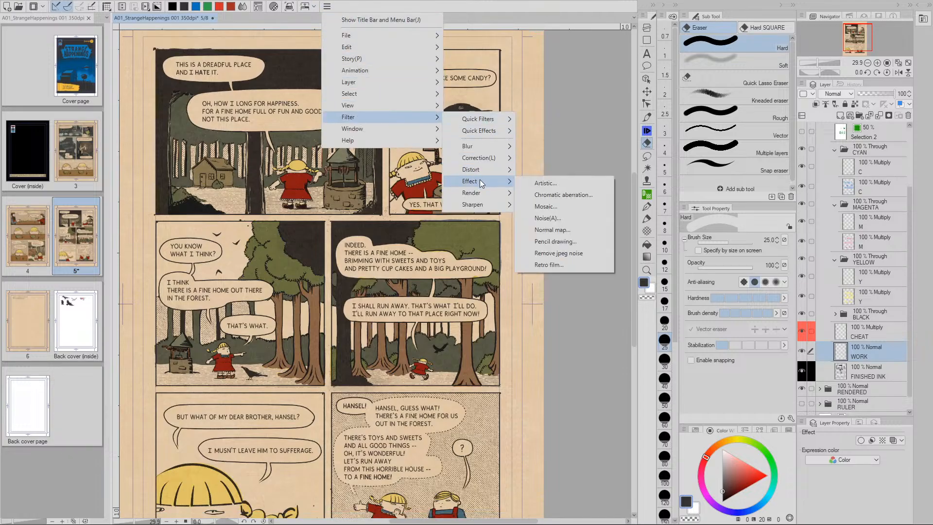
mouse_move(477, 148)
click(549, 171)
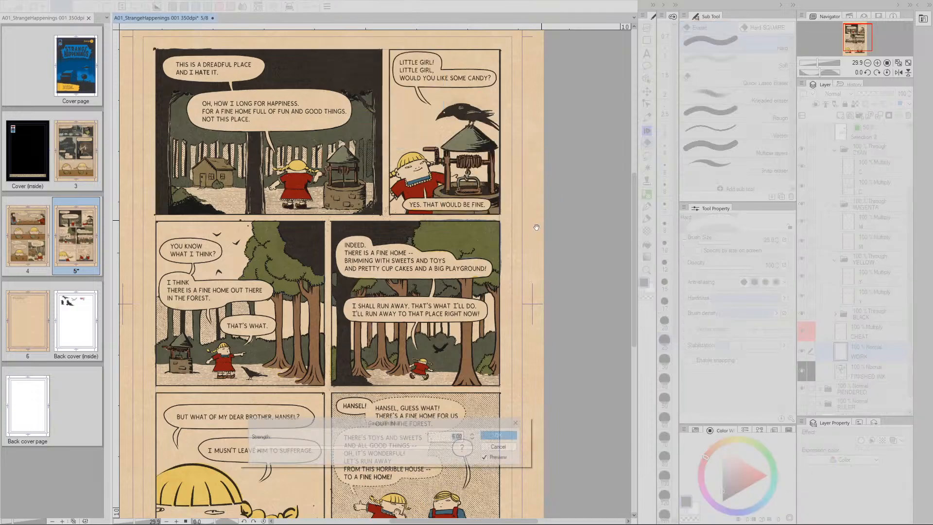
click(507, 436)
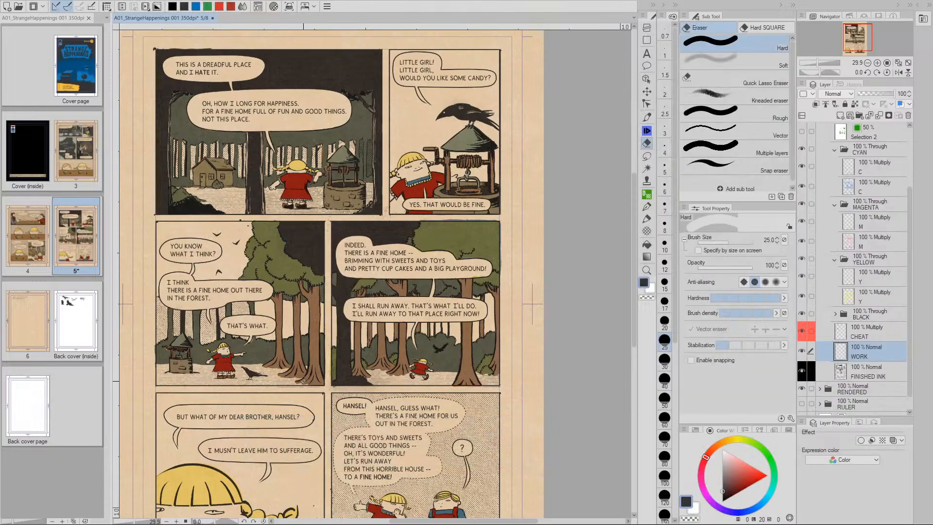
key(/)
mouse_move(330, 375)
mouse_down()
mouse_move(433, 393)
mouse_move(391, 390)
mouse_move(438, 384)
mouse_up()
key(space)
key(e)
key(space)
key(ctrl+space)
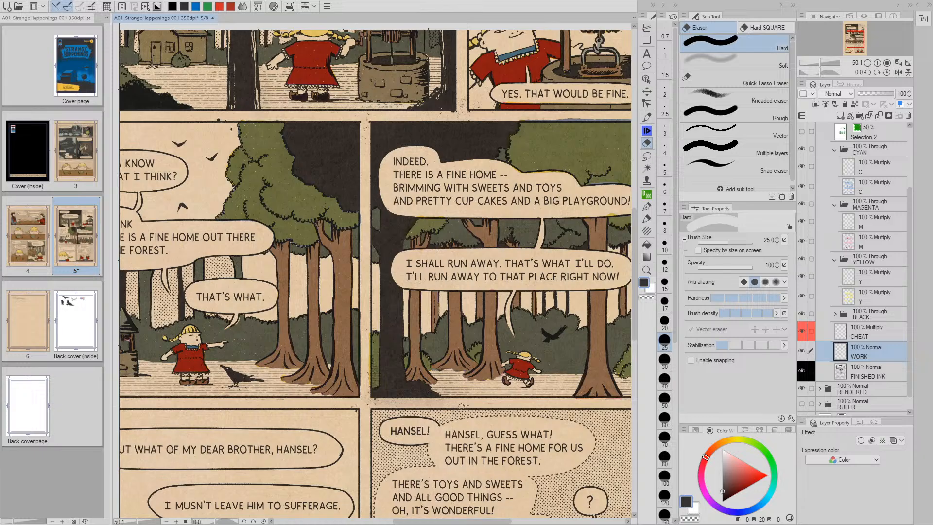
key(slash)
alt+click(510, 394)
mouse_move(510, 394)
mouse_down()
mouse_move(525, 491)
mouse_move(537, 391)
mouse_move(573, 392)
mouse_move(491, 384)
mouse_up()
key(e)
drag(574, 311, 582, 328)
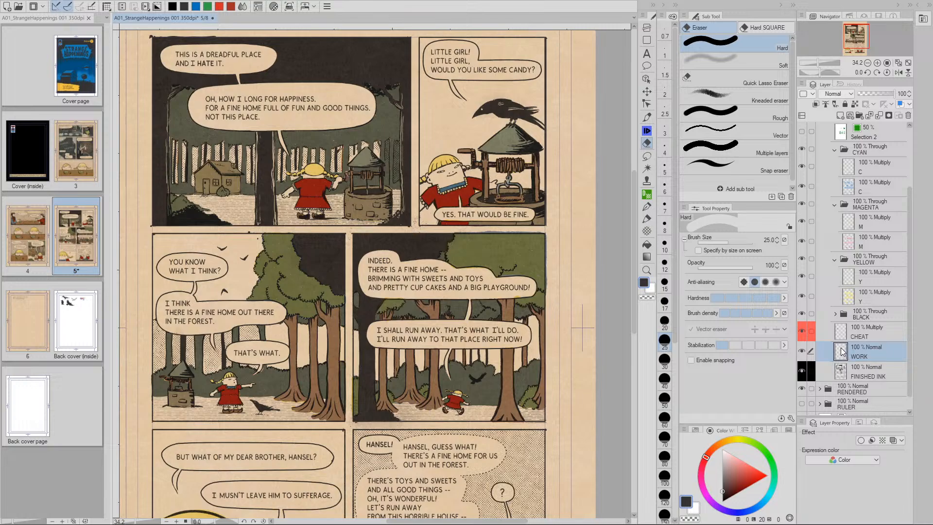
Merge WORK down into FINISHED INK, then check the C, M and Y layers, ending on C
key(ctrl+e)
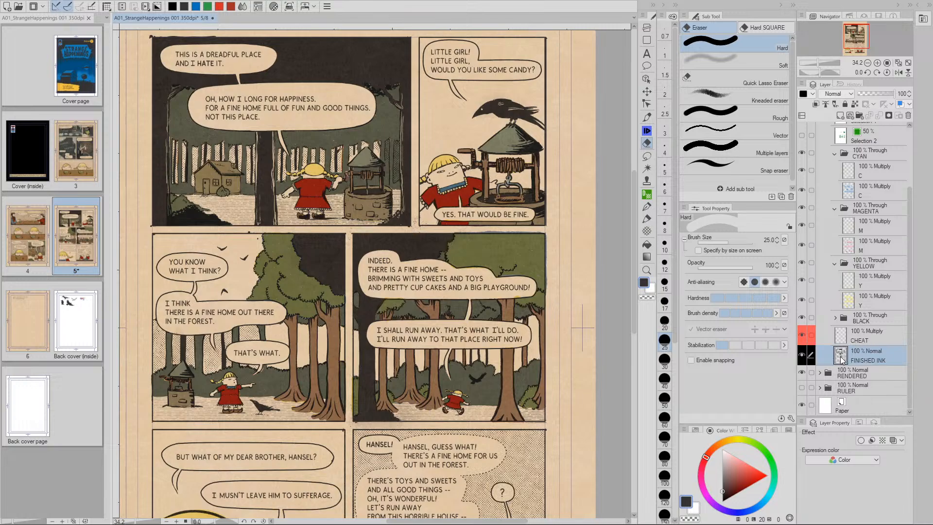
drag(493, 403, 510, 357)
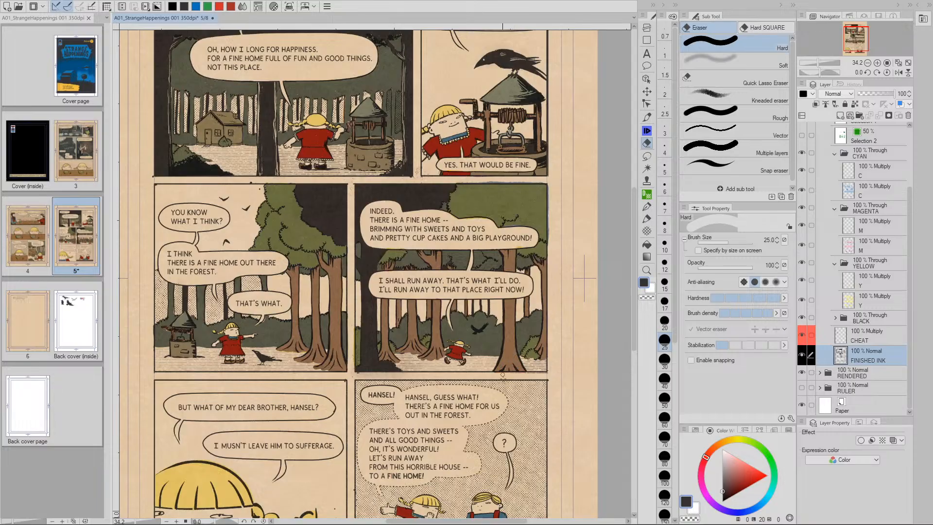
click(851, 173)
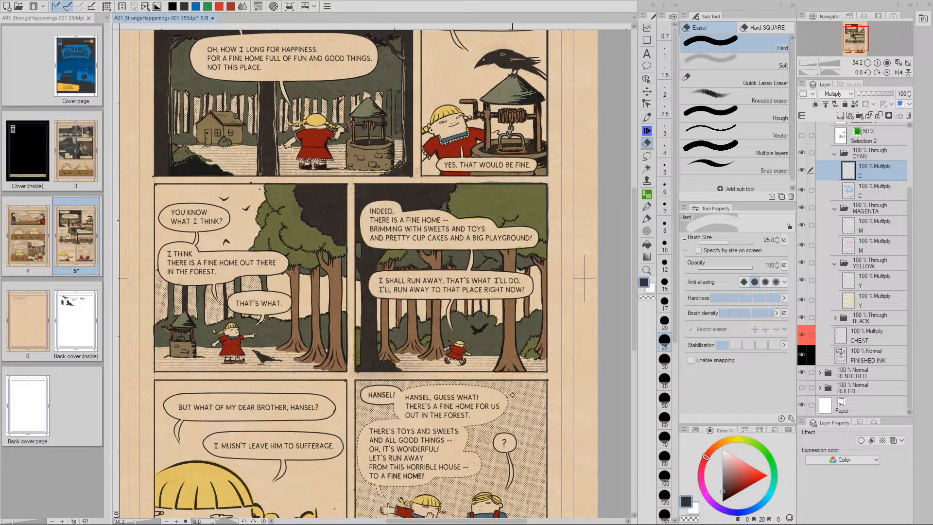
click(853, 223)
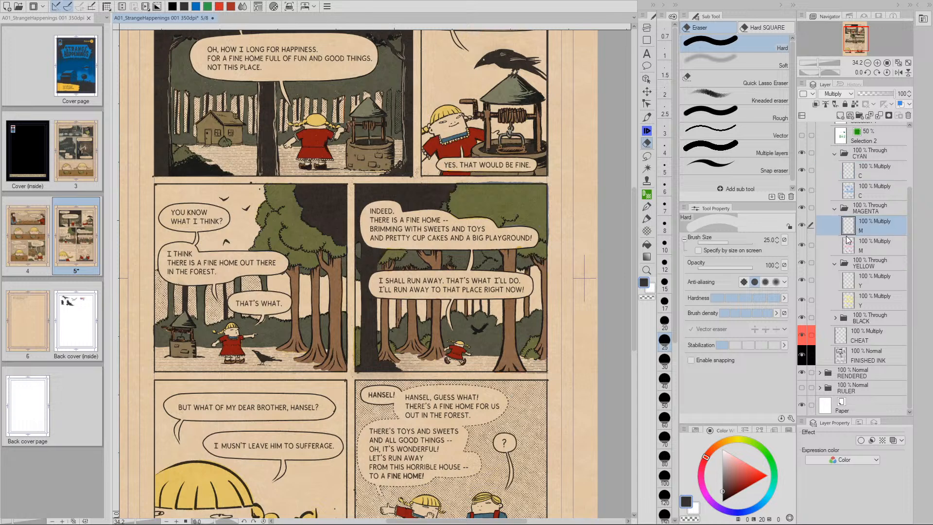
click(851, 280)
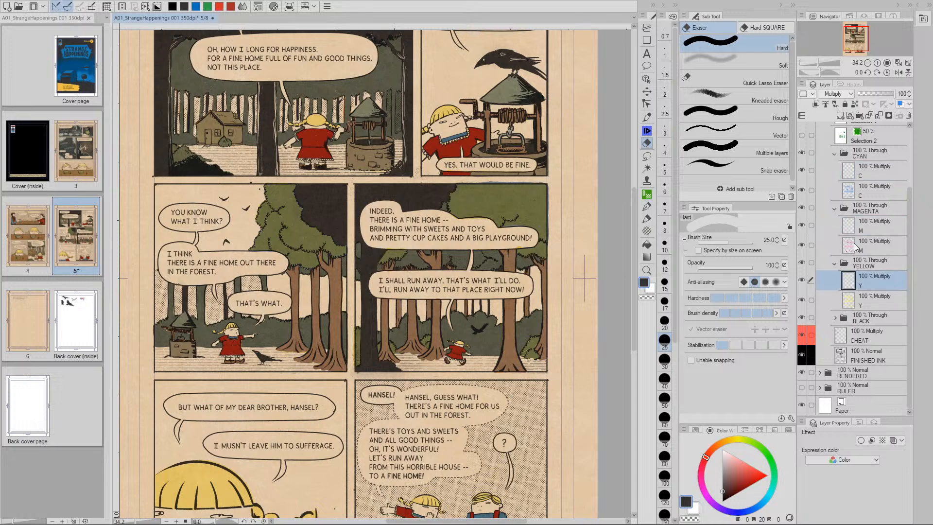
click(851, 174)
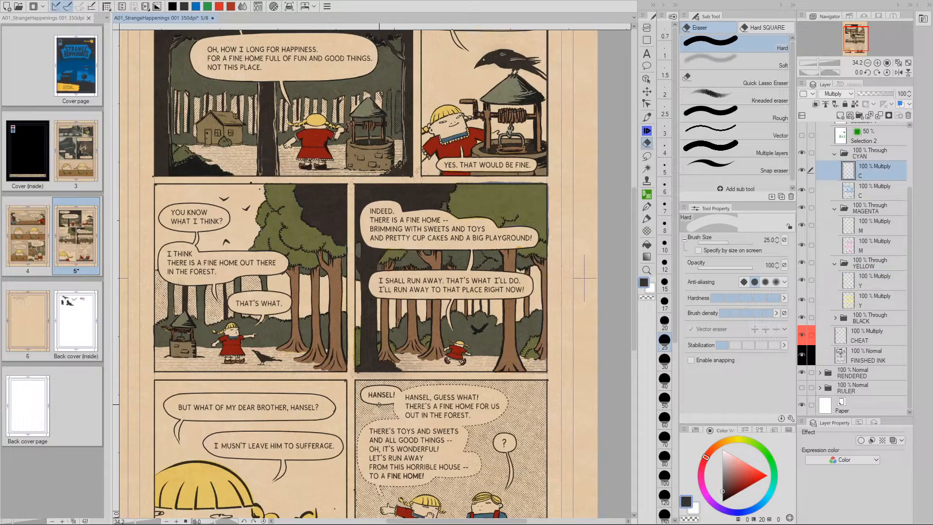
Shift the page view up and zoom in close on the page
key(slash)
scroll(341, 364, down, 2)
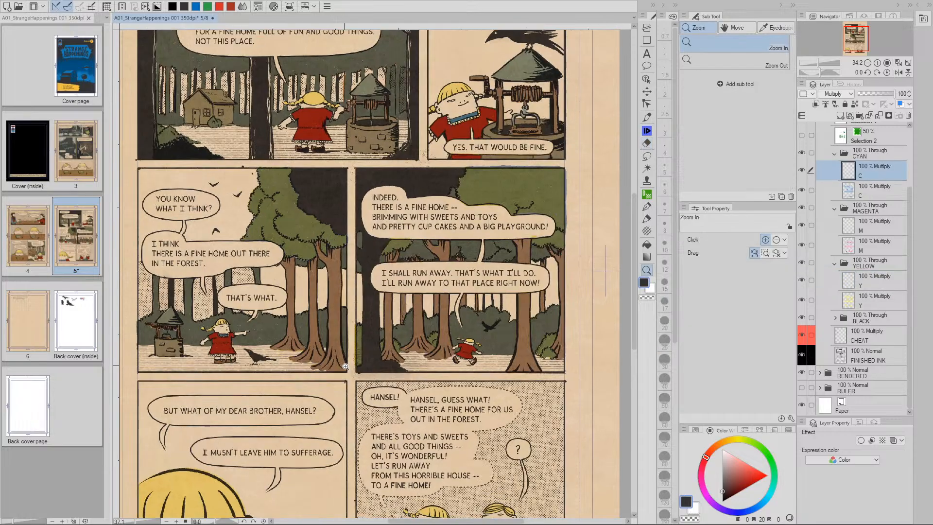
scroll(461, 373, up, 2)
key(e)
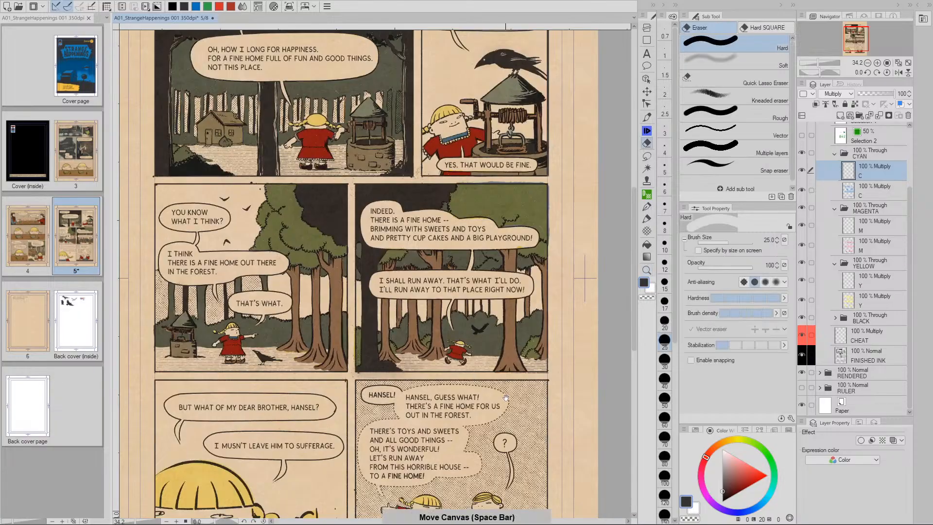
drag(510, 401, 505, 374)
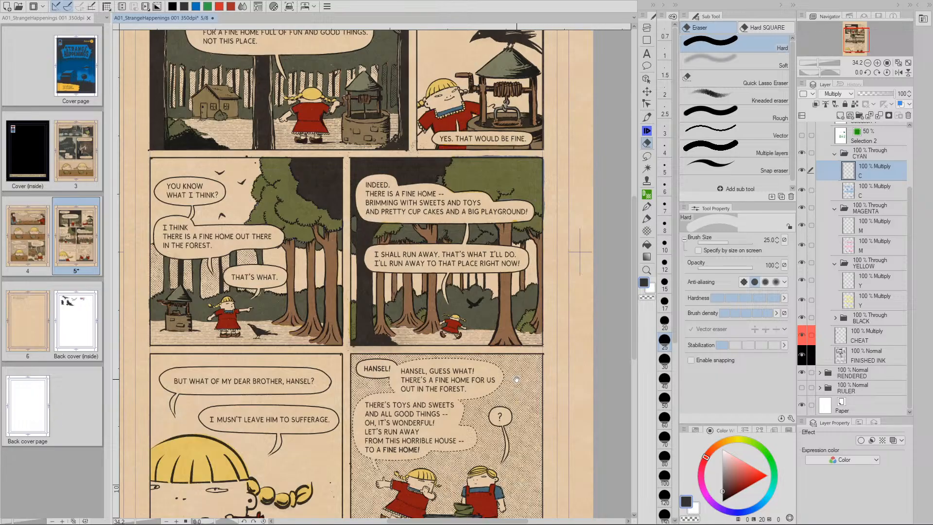
key(ctrl+space)
mouse_move(481, 341)
mouse_down()
mouse_move(515, 350)
mouse_move(496, 381)
mouse_move(508, 360)
mouse_up()
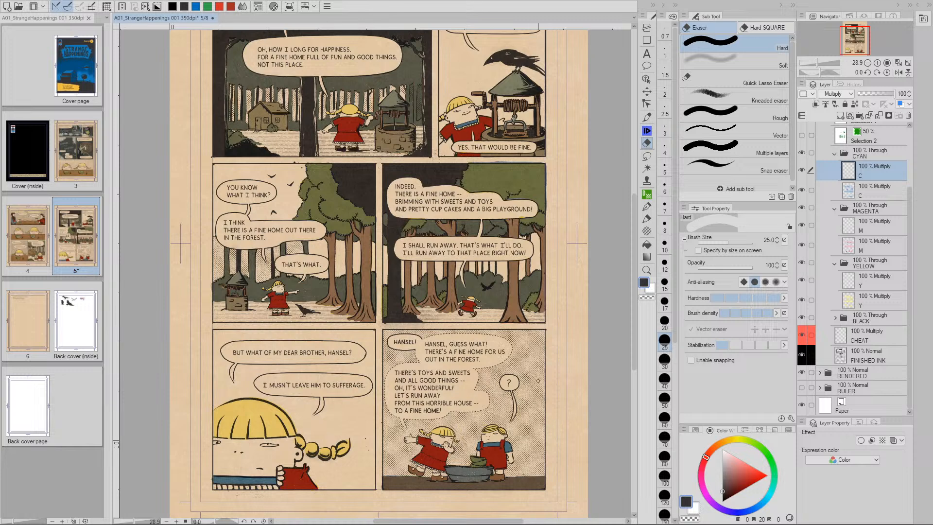
mouse_move(353, 271)
mouse_down()
mouse_move(444, 387)
mouse_move(437, 364)
mouse_move(328, 385)
mouse_up()
key(e)
drag(538, 161, 453, 258)
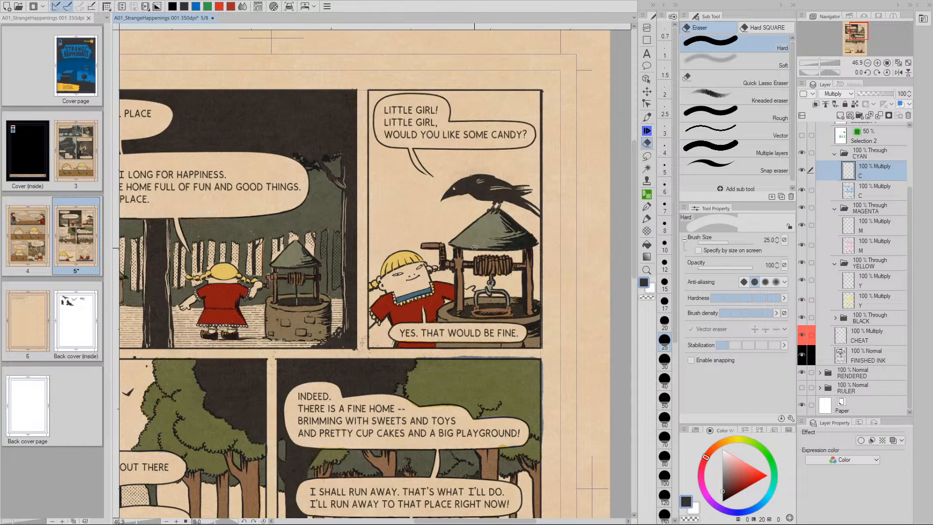
drag(444, 305, 450, 150)
drag(332, 506, 376, 348)
drag(386, 410, 345, 426)
drag(369, 146, 270, 405)
drag(467, 238, 428, 265)
drag(399, 397, 456, 258)
drag(444, 459, 431, 301)
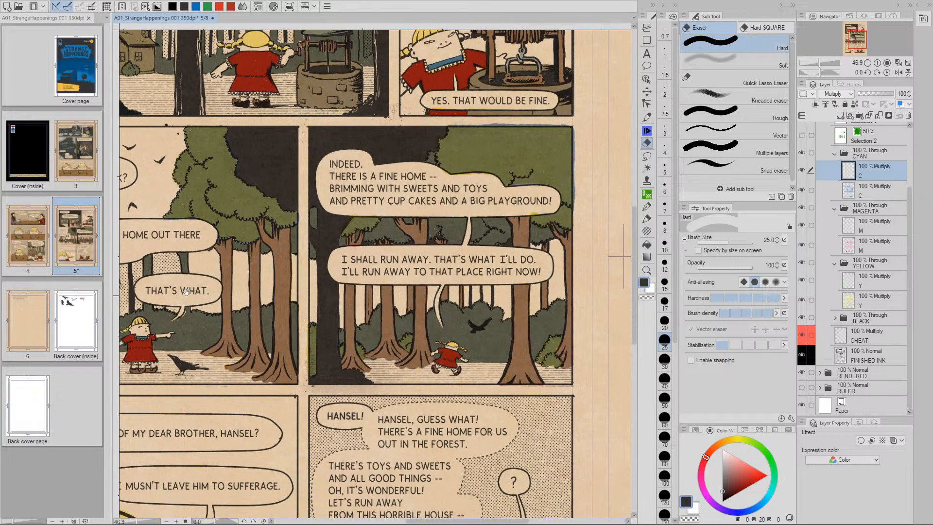
drag(252, 326, 355, 315)
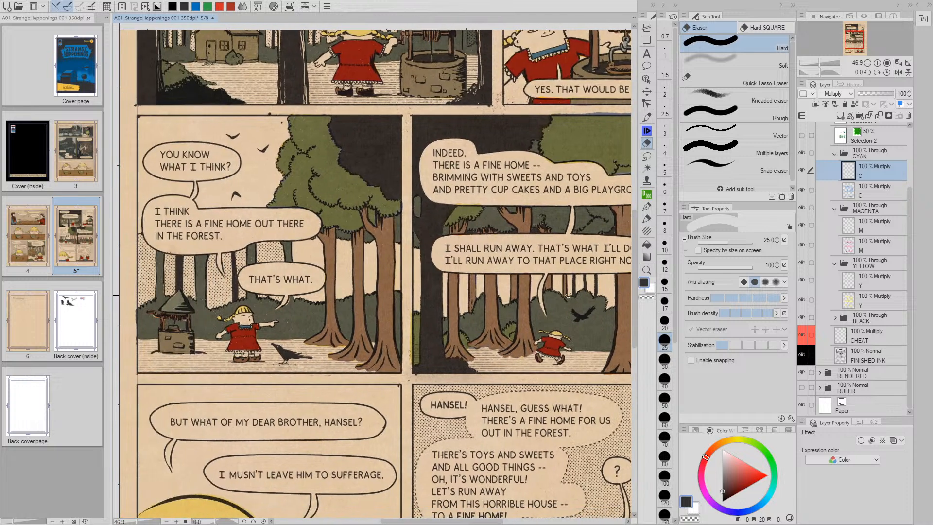
drag(551, 355, 508, 290)
drag(559, 418, 559, 356)
drag(578, 391, 535, 353)
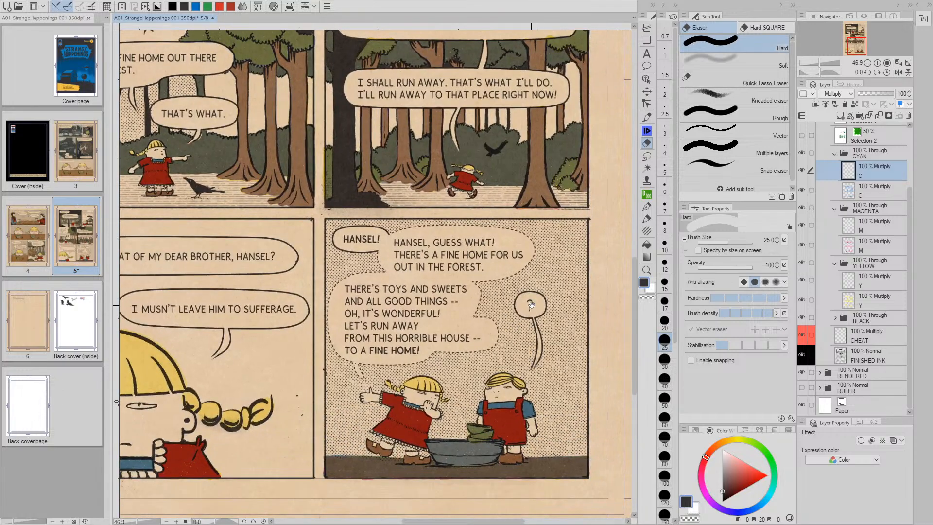
drag(530, 305, 518, 510)
drag(506, 340, 496, 395)
drag(428, 223, 439, 255)
drag(416, 197, 438, 248)
drag(330, 161, 388, 252)
drag(505, 286, 501, 217)
drag(492, 276, 506, 205)
drag(494, 236, 569, 126)
drag(311, 437, 342, 344)
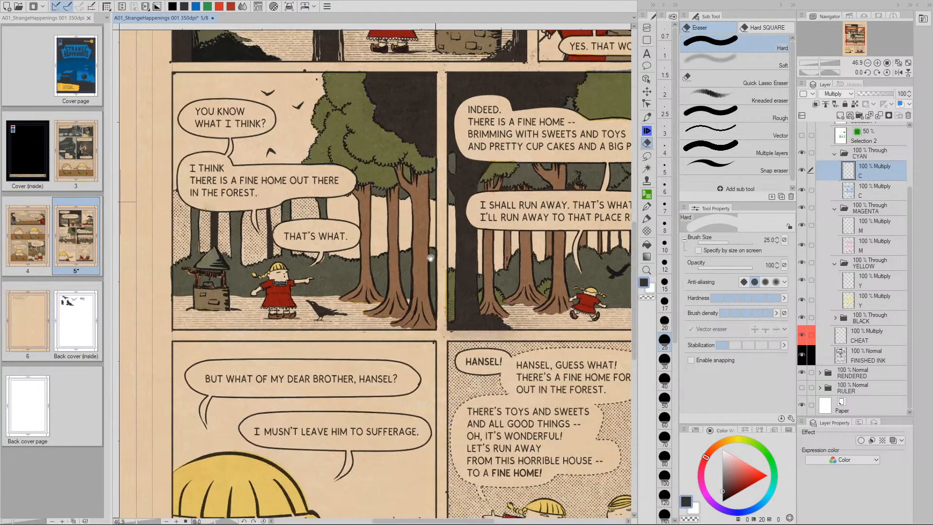
drag(306, 500, 329, 380)
drag(530, 432, 410, 426)
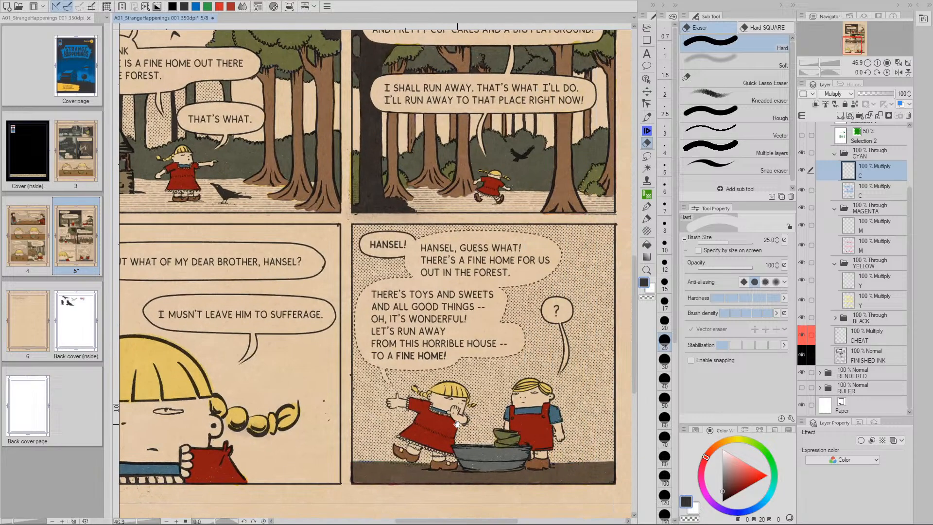
drag(299, 361, 330, 421)
drag(316, 91, 342, 371)
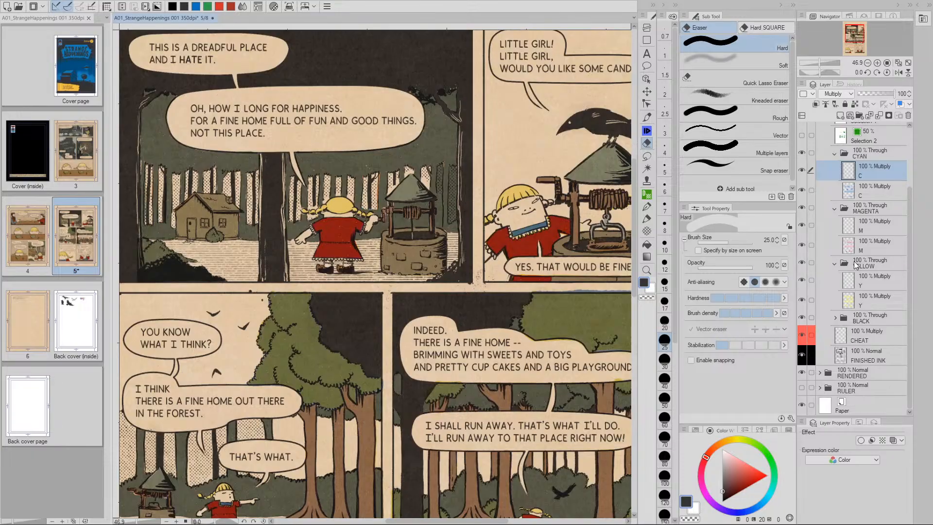
On the M layer under MAGENTA, pick the Magenta 2 (20%) dot-tint pen and zoom in on the girl
click(849, 233)
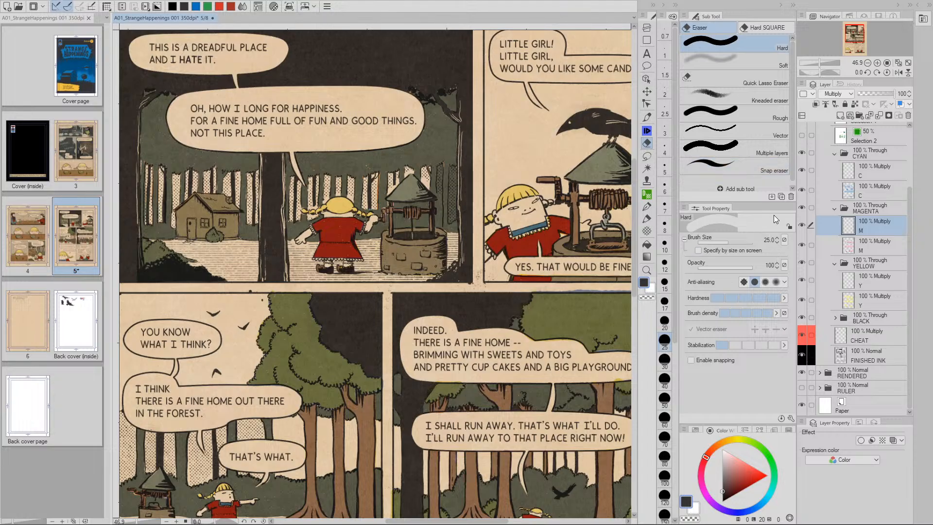
key(p)
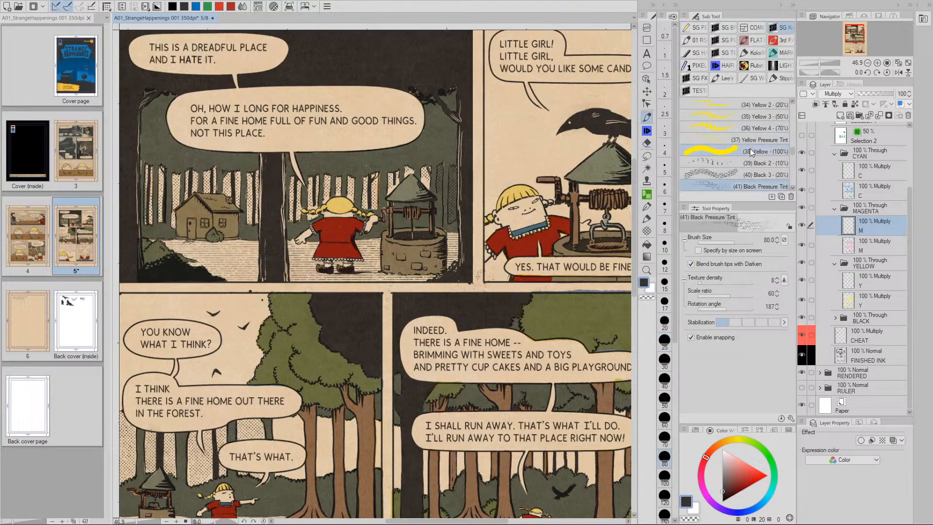
drag(792, 152, 792, 144)
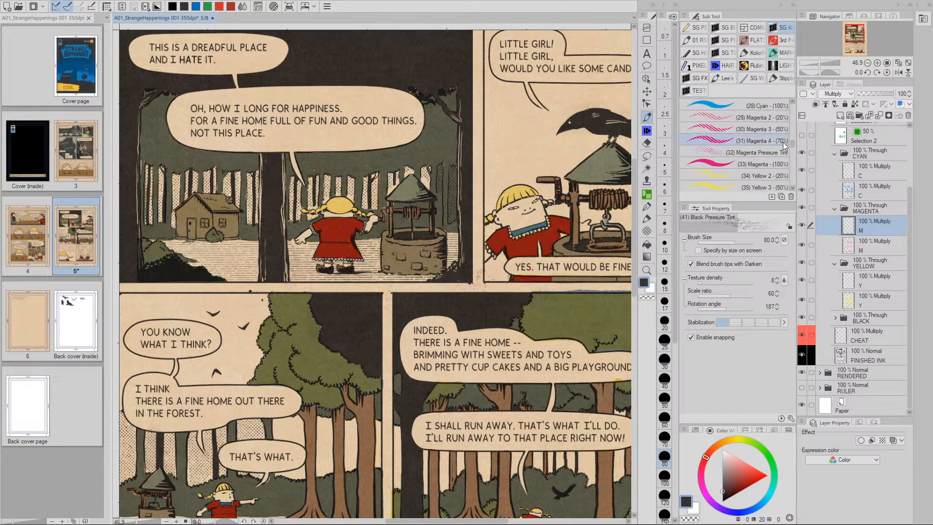
click(751, 117)
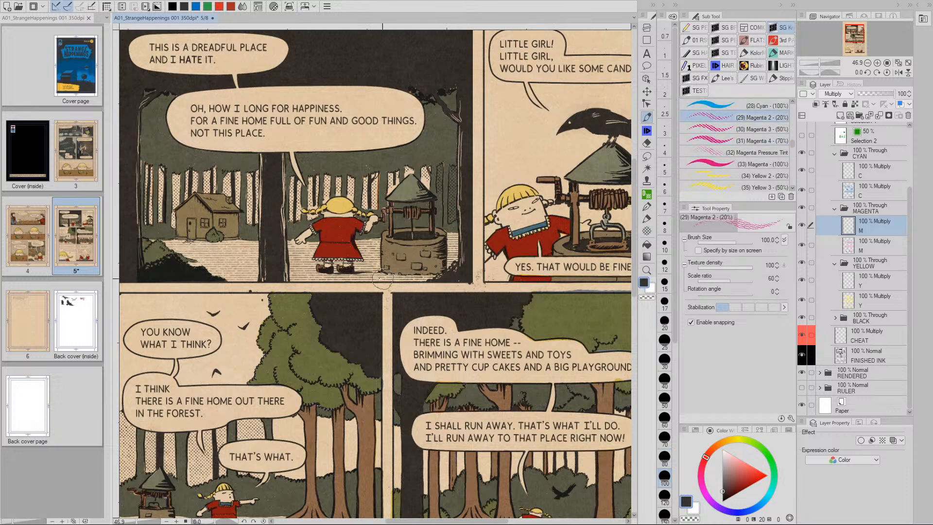
key(slash)
click(360, 259)
click(375, 255)
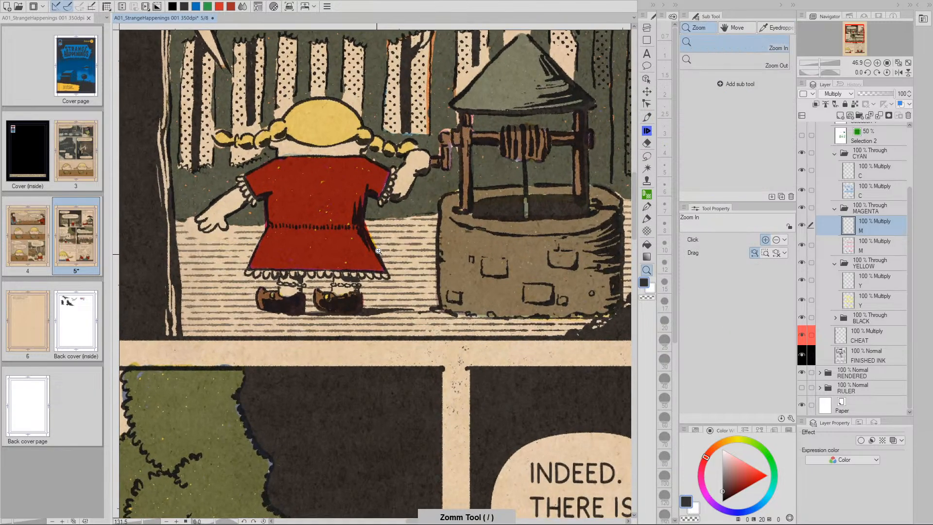
drag(359, 269, 368, 302)
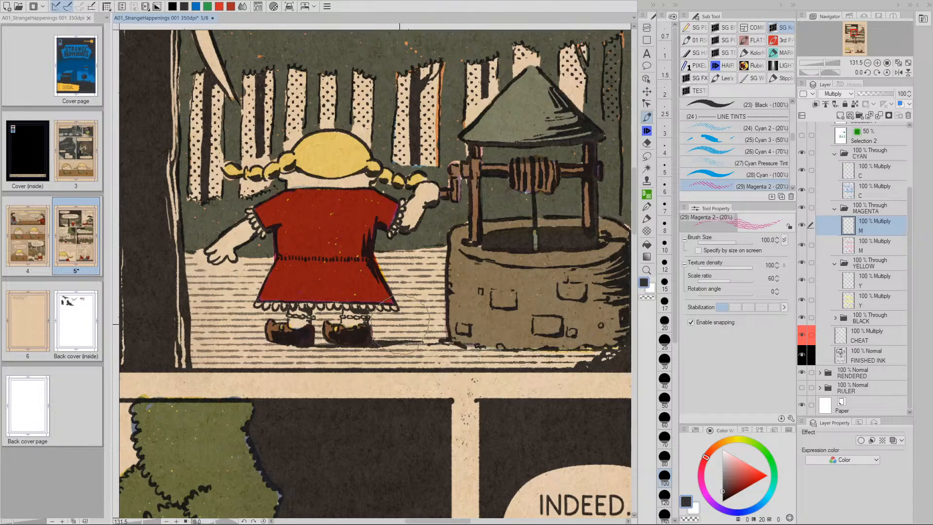
Shrink the brush to 25, undo a test stroke and reselect the Magenta 2 20% dot tint
key(bracketleft)
key(bracketleft)
key(bracketleft)
key(bracketleft)
key(bracketleft)
key(bracketleft)
key(bracketleft)
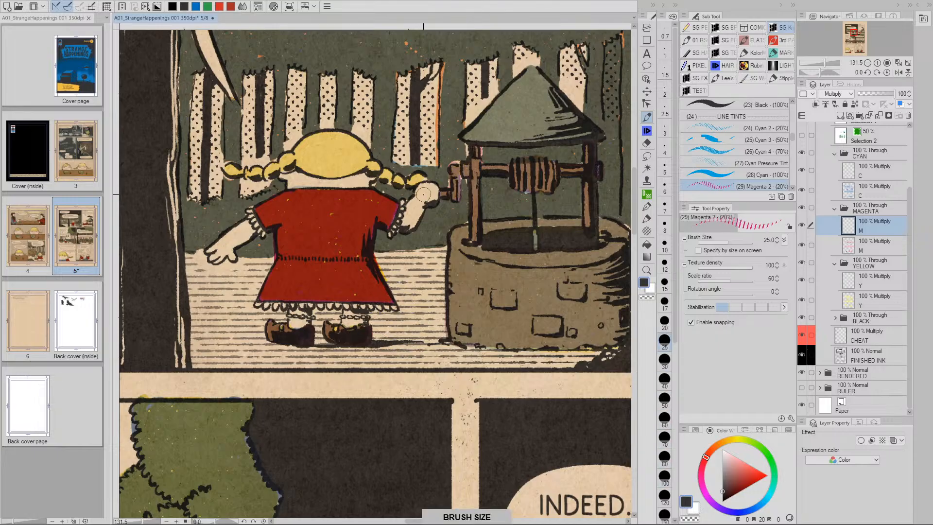
drag(427, 188, 419, 205)
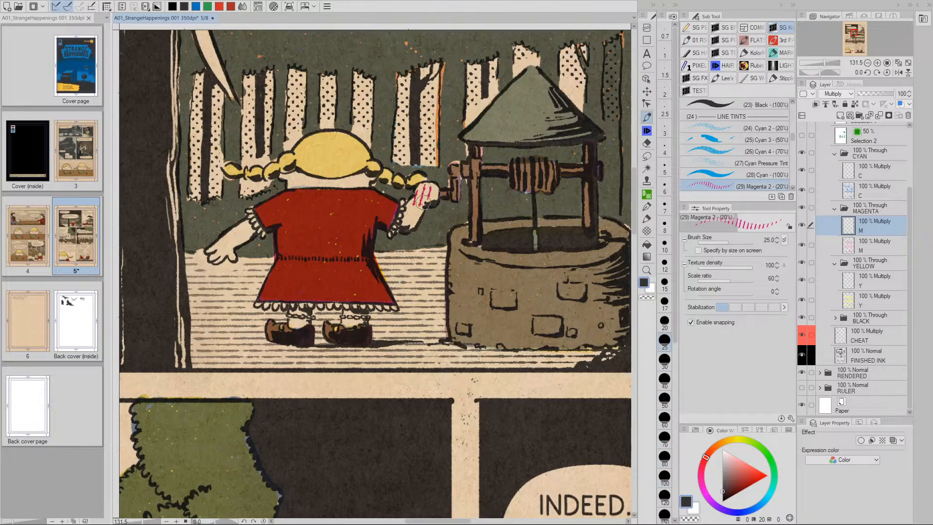
key(ctrl+z)
drag(794, 140, 792, 118)
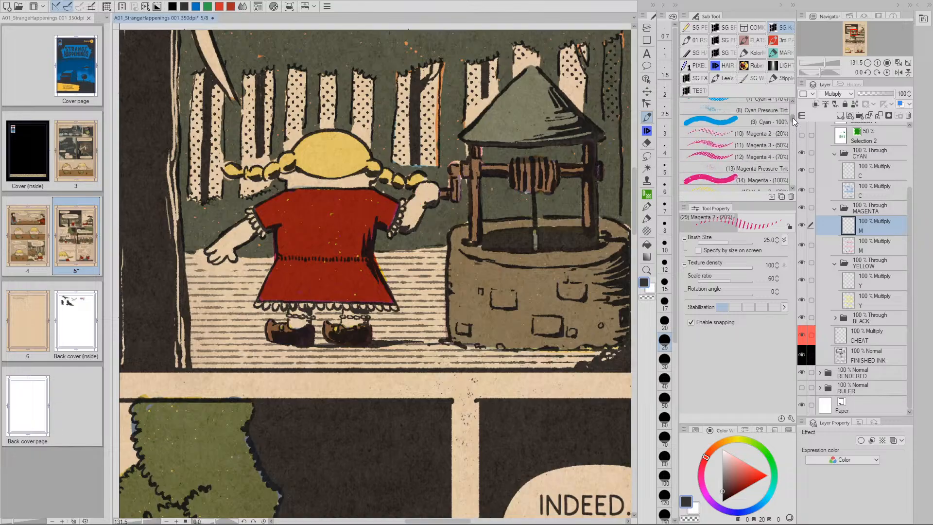
click(720, 134)
mouse_move(428, 194)
mouse_down()
mouse_move(413, 195)
mouse_move(428, 195)
mouse_move(408, 228)
mouse_move(404, 218)
mouse_up()
Dot-tint the girl's neck and left hand, undoing sleeve spill and a solid 100% magenta blob
drag(294, 179, 286, 178)
drag(295, 181, 368, 174)
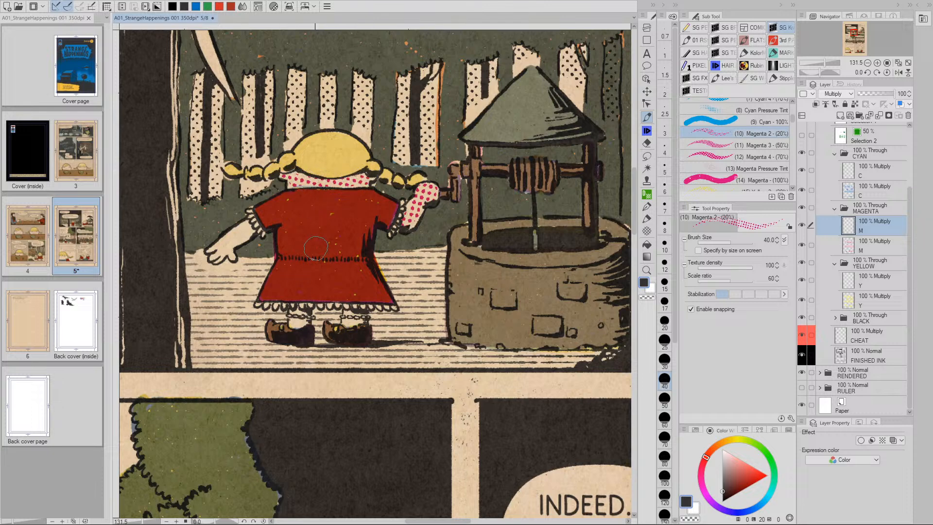
mouse_move(297, 309)
mouse_down()
mouse_move(360, 291)
mouse_move(409, 297)
mouse_up()
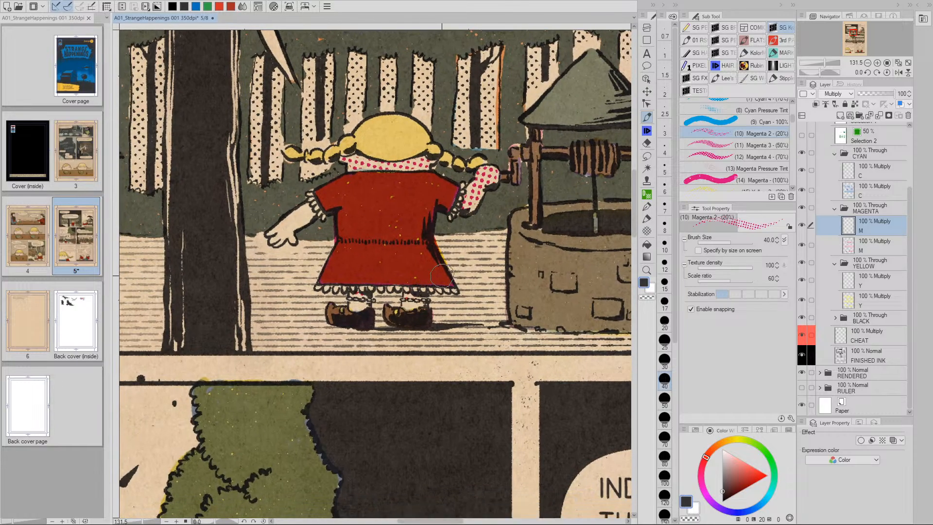
key(ctrl+z)
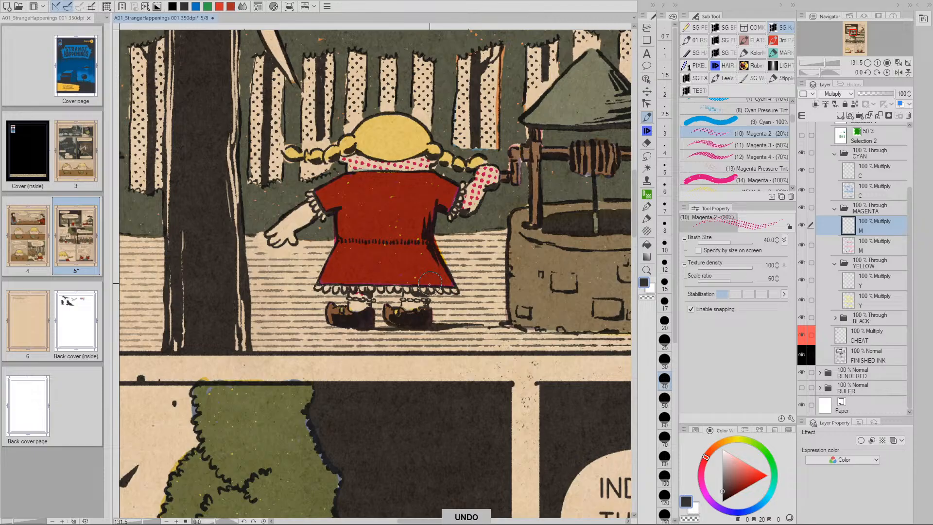
mouse_move(316, 208)
mouse_down()
mouse_move(277, 234)
mouse_move(287, 236)
mouse_up()
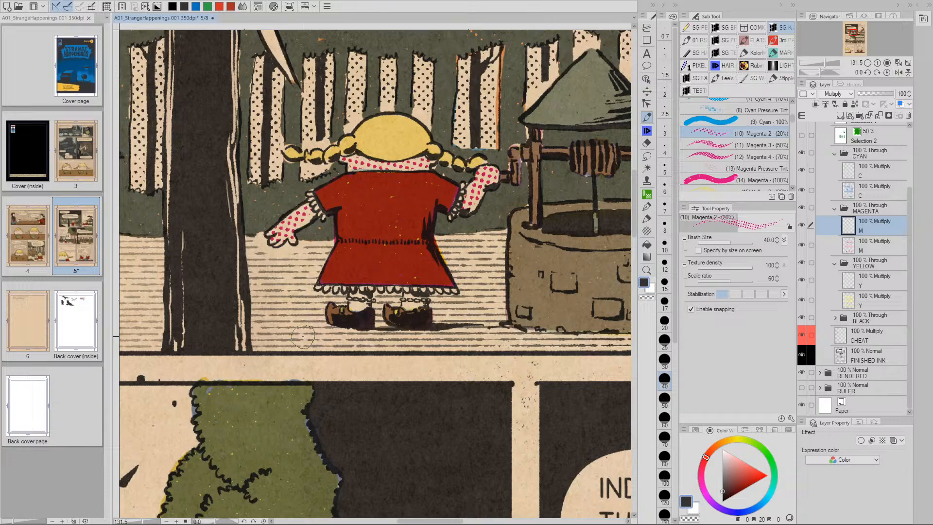
key(ctrl+z)
click(751, 180)
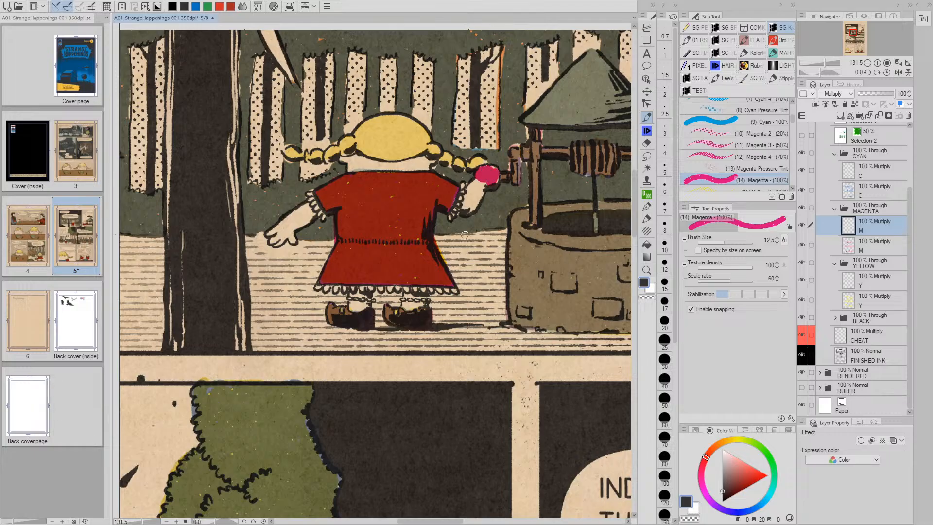
key(ctrl+z)
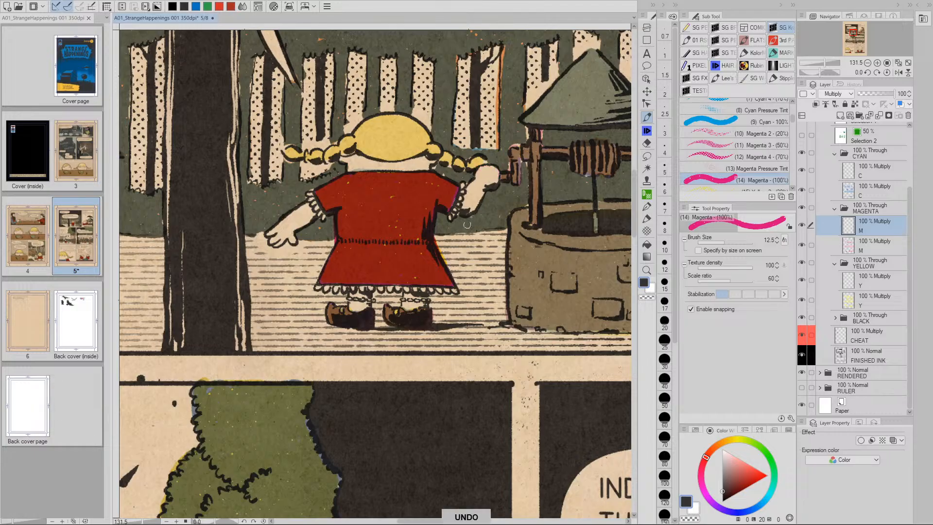
click(717, 133)
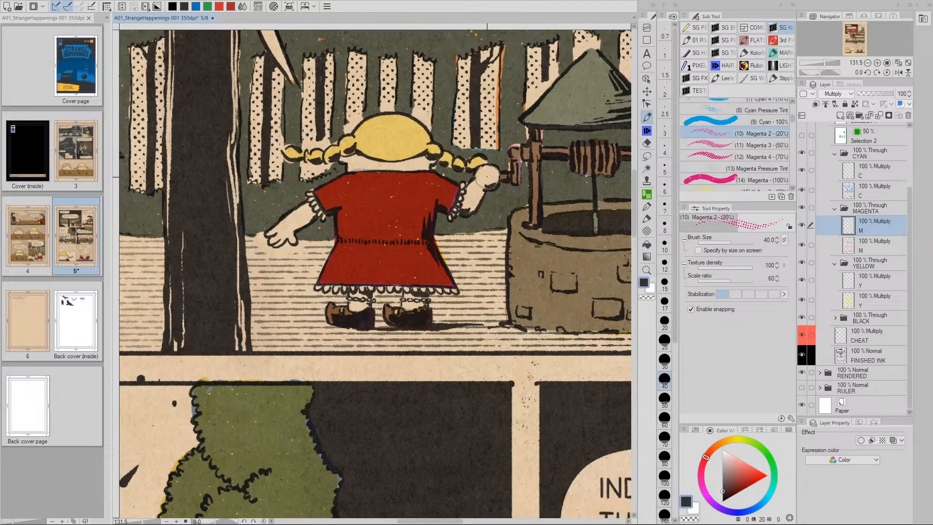
Dot-tint the girl's hand, forearms, neck and collar with the 20% magenta tint
mouse_move(487, 178)
mouse_down()
mouse_move(472, 204)
mouse_move(493, 171)
mouse_up()
drag(420, 160, 351, 163)
mouse_move(302, 212)
mouse_down()
mouse_move(274, 240)
mouse_move(309, 214)
mouse_move(291, 236)
mouse_up()
drag(549, 270, 323, 377)
mouse_move(580, 296)
mouse_down()
mouse_move(387, 327)
mouse_move(428, 301)
mouse_move(414, 319)
mouse_move(437, 331)
mouse_move(449, 326)
mouse_move(460, 342)
mouse_move(538, 314)
mouse_move(532, 278)
mouse_move(515, 260)
mouse_move(440, 286)
mouse_move(497, 275)
mouse_move(476, 319)
mouse_move(510, 311)
mouse_move(518, 274)
mouse_move(446, 320)
mouse_move(474, 327)
mouse_move(466, 288)
mouse_up()
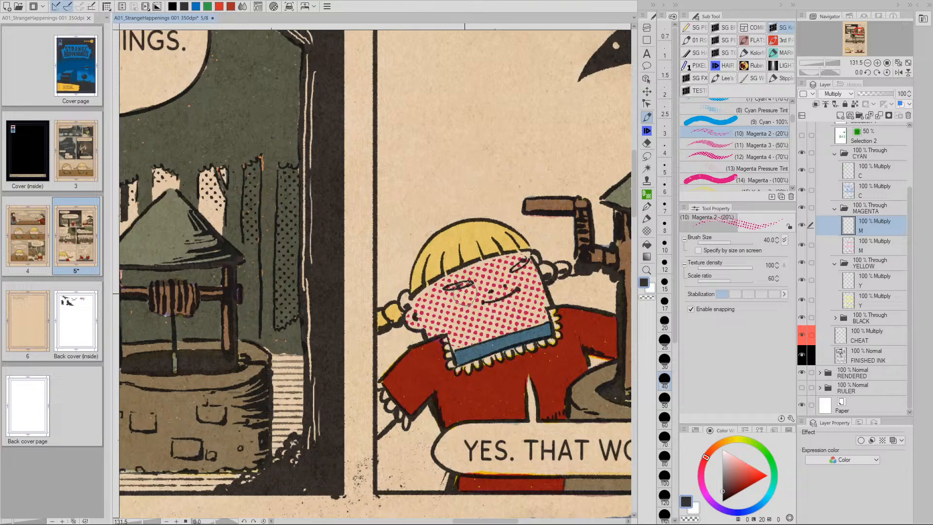
Set the eraser to size 12, then dot-tint the girl's hand on the well post
key(e)
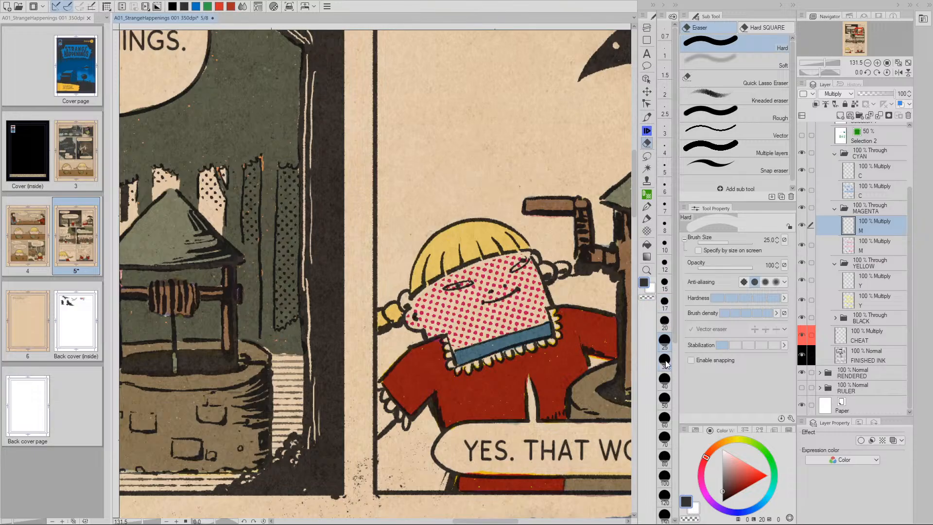
click(665, 263)
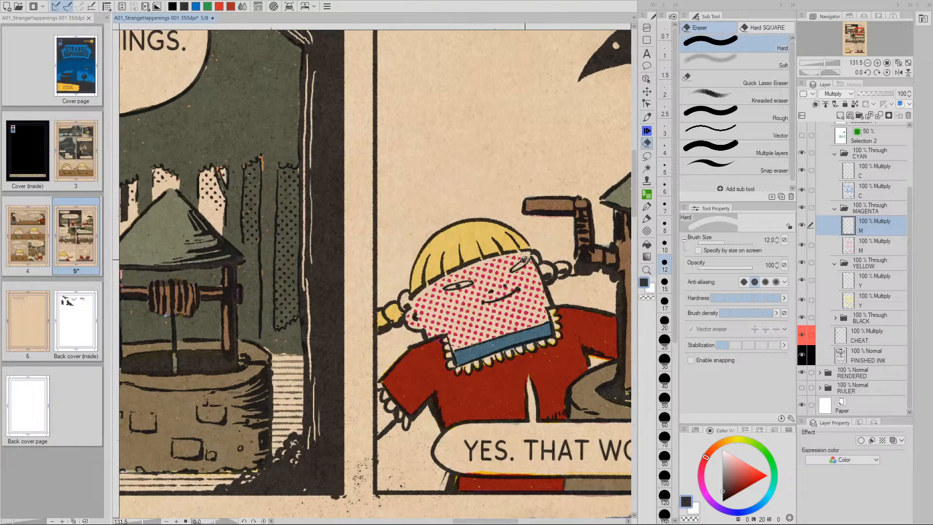
key(p)
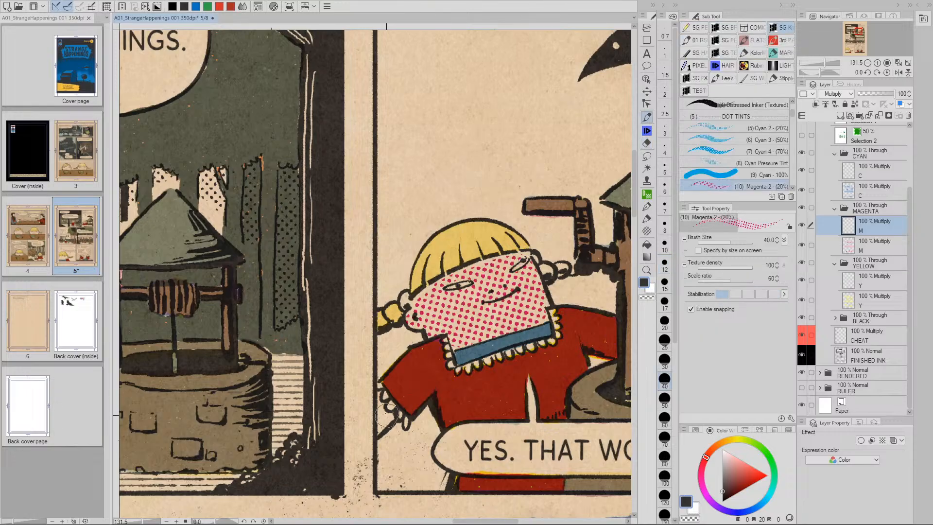
mouse_move(379, 404)
mouse_down()
mouse_move(381, 425)
mouse_move(395, 418)
mouse_up()
key(space)
drag(505, 408, 350, 405)
mouse_move(505, 334)
mouse_down()
mouse_move(515, 317)
mouse_move(492, 340)
mouse_move(517, 333)
mouse_move(501, 340)
mouse_up()
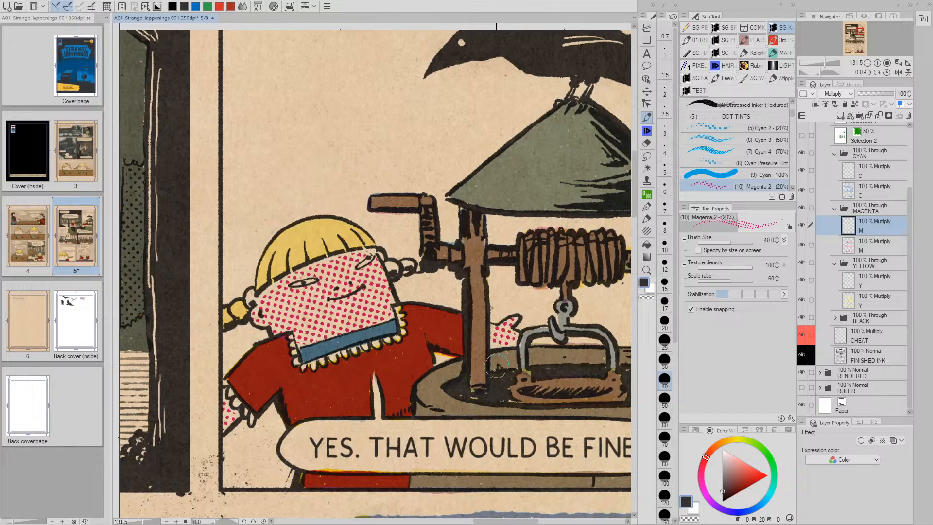
key(space)
drag(438, 397, 462, 336)
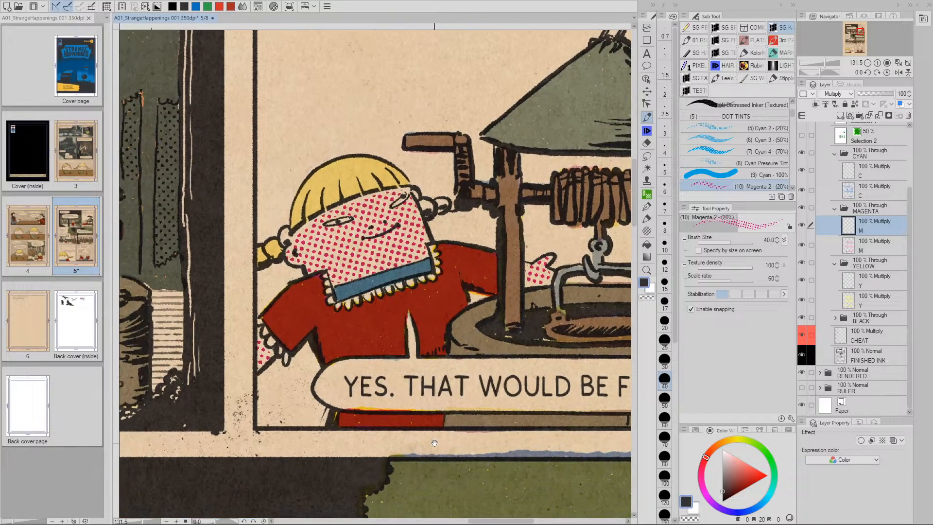
Pan to the INDEED balloon, trees, running girl and crow, and shrink the brush
drag(408, 464, 462, 378)
drag(438, 419, 469, 346)
drag(397, 425, 477, 346)
drag(370, 420, 480, 339)
drag(337, 408, 272, 324)
drag(437, 437, 392, 297)
drag(488, 494, 413, 411)
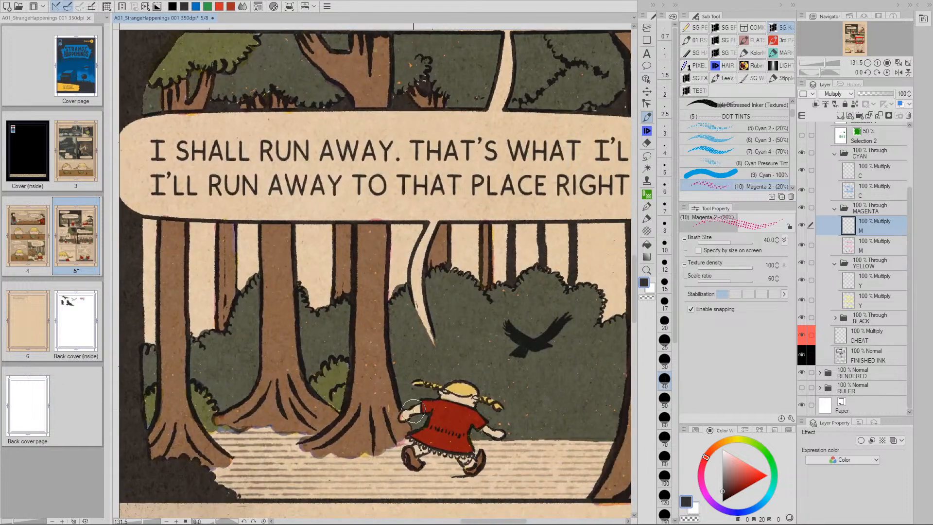
key(bracketleft)
key(bracketleft)
key(bracketleft)
key(bracketleft)
key(bracketleft)
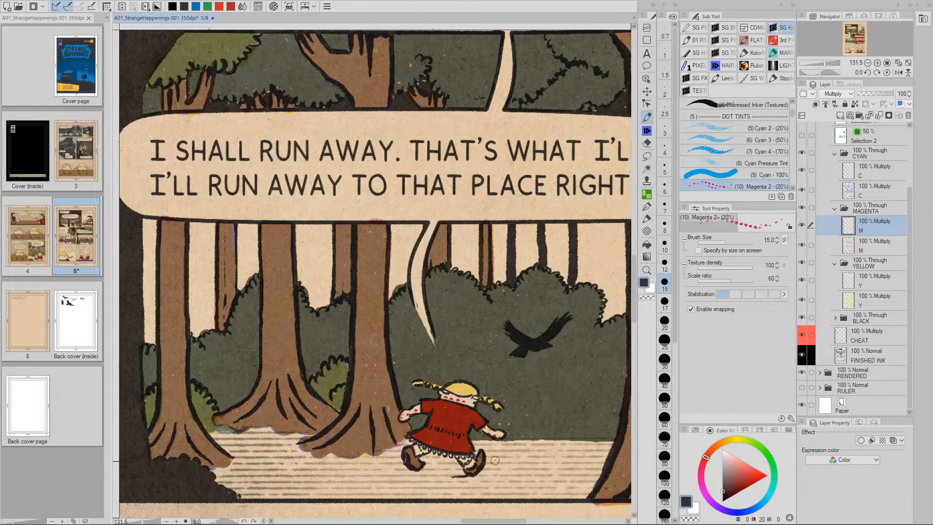
Move the view past the pointing girl and crow to the close-up of the girl's head
key(space)
drag(491, 461, 326, 371)
drag(156, 317, 375, 336)
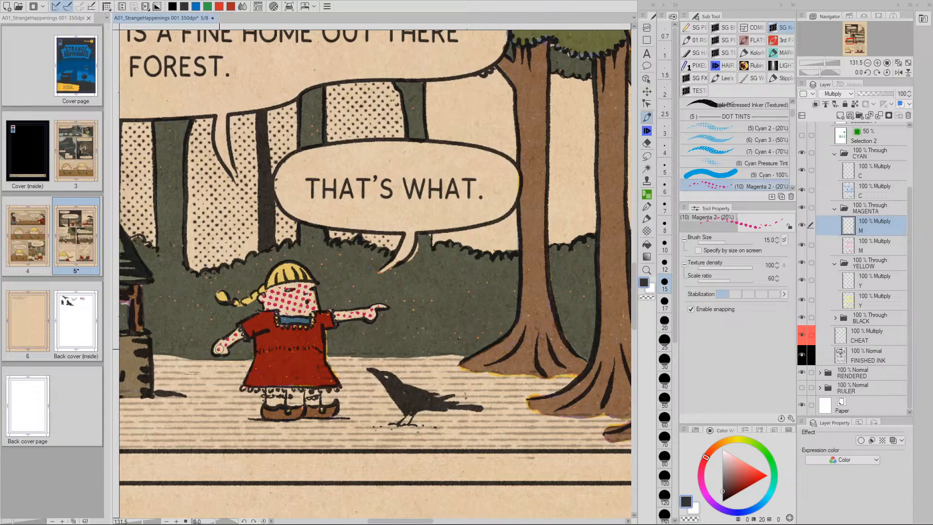
drag(298, 399, 311, 315)
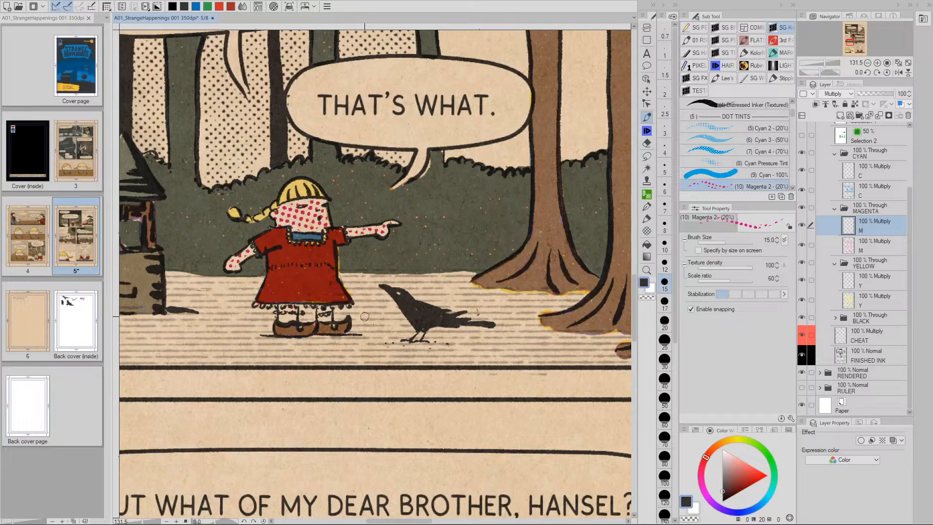
drag(389, 373, 425, 148)
scroll(440, 376, down, 5)
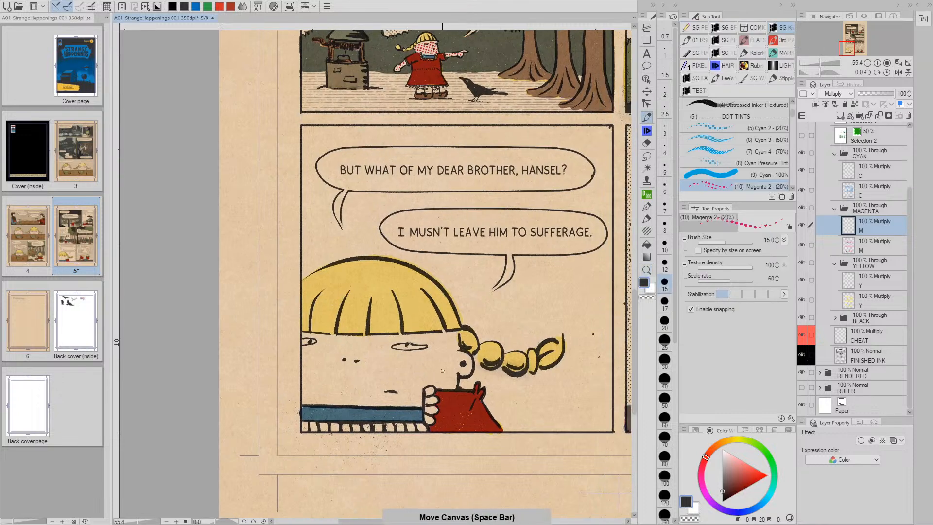
Set the brush to size 100 and dot-tint the girl's close-up face
key(bracketright)
key(bracketright)
key(bracketright)
key(bracketright)
key(bracketright)
key(bracketright)
key(bracketright)
key(bracketright)
key(bracketright)
key(bracketright)
key(bracketright)
key(bracketright)
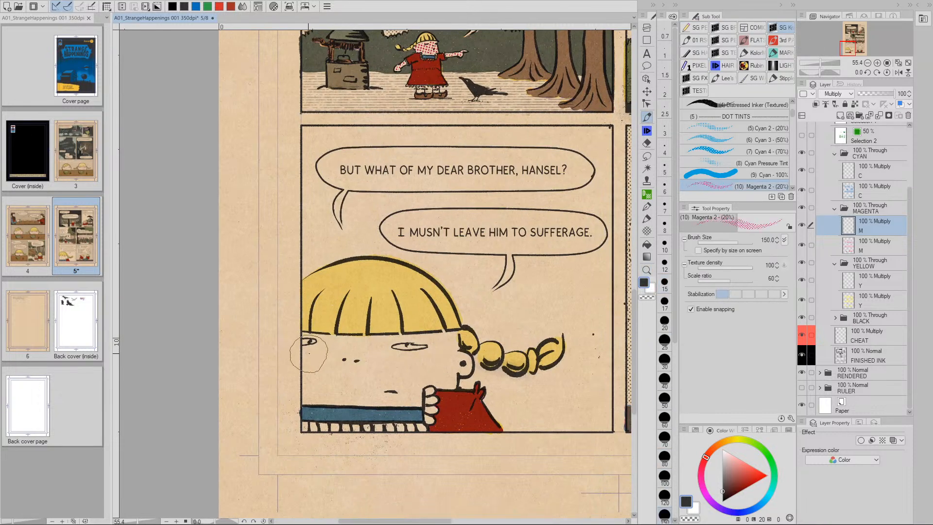
key(bracketleft)
key(bracketleft)
mouse_move(310, 355)
mouse_down()
mouse_move(447, 343)
mouse_move(460, 365)
mouse_move(448, 365)
mouse_move(446, 377)
mouse_move(429, 371)
mouse_move(410, 391)
mouse_move(414, 371)
mouse_move(312, 363)
mouse_move(310, 394)
mouse_move(415, 398)
mouse_move(345, 372)
mouse_up()
Lasso and delete the tint spilling past the face's left edge and over both eyes
click(647, 156)
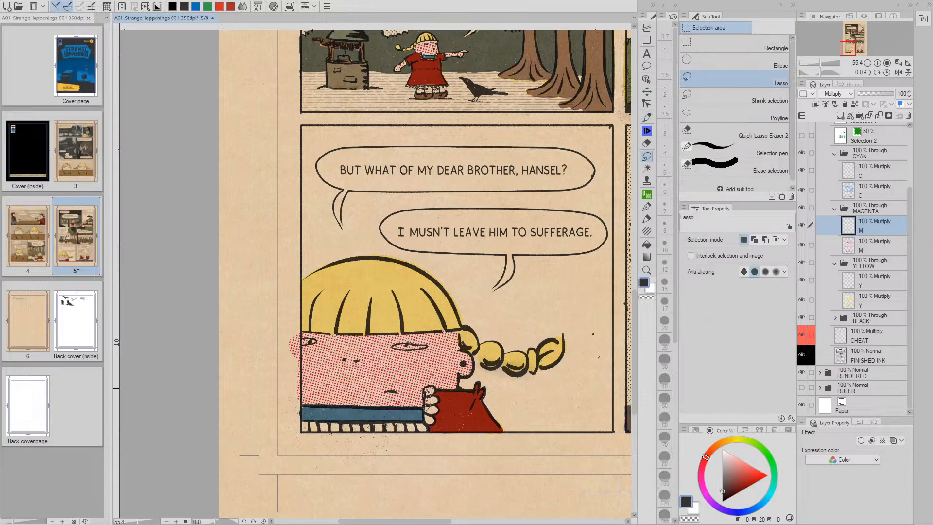
drag(428, 412, 424, 389)
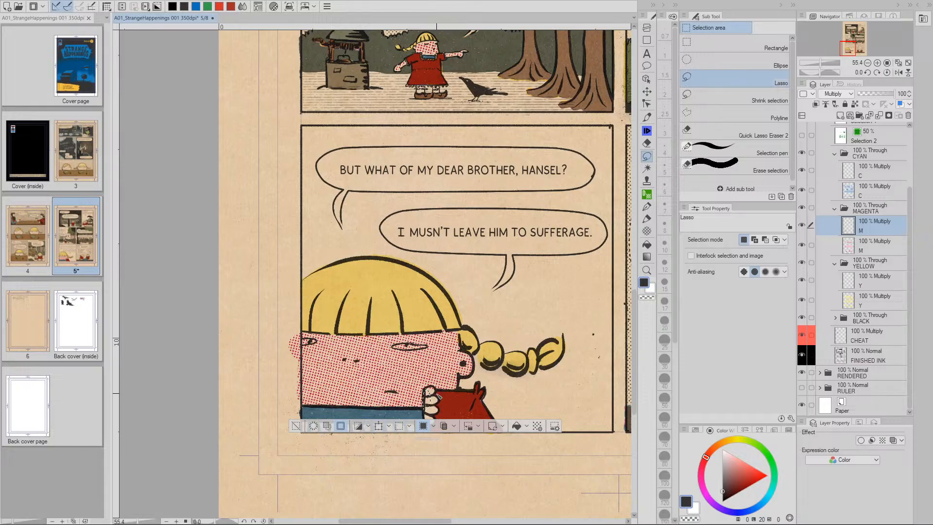
drag(429, 397, 427, 410)
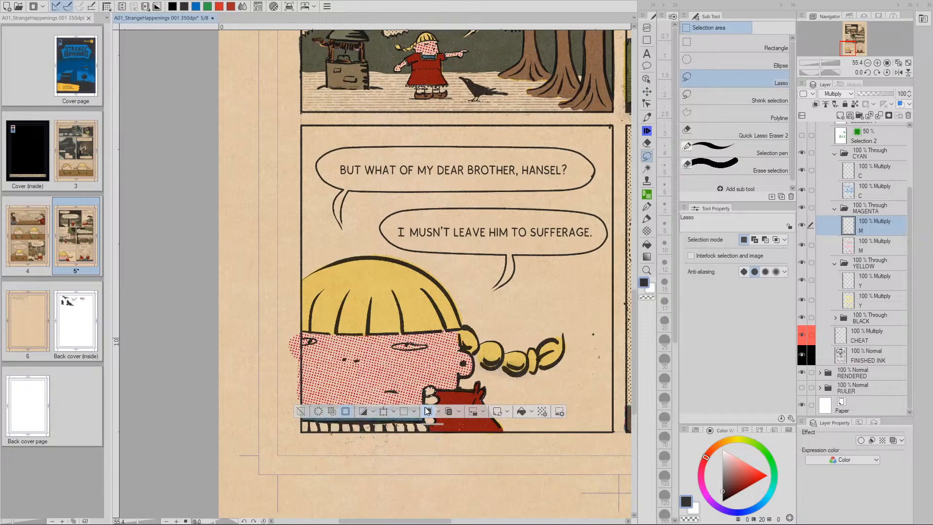
click(303, 413)
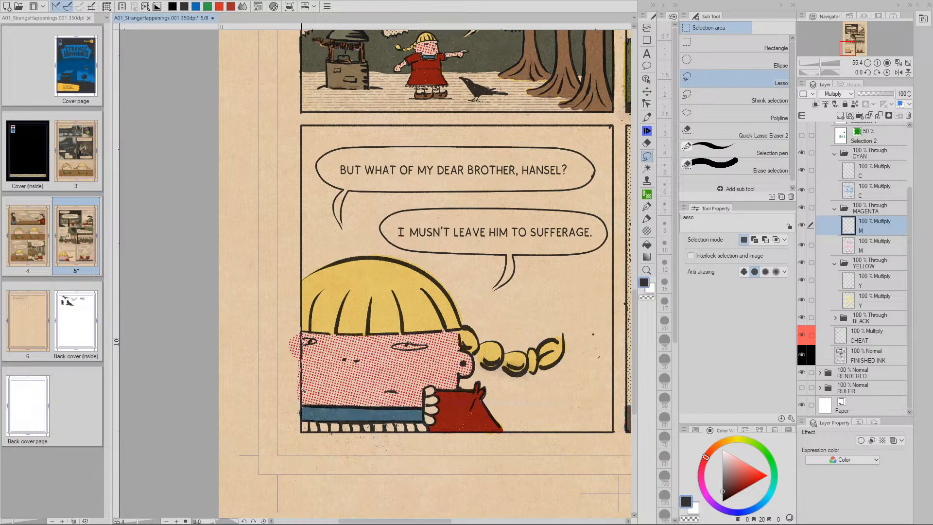
drag(295, 326, 297, 330)
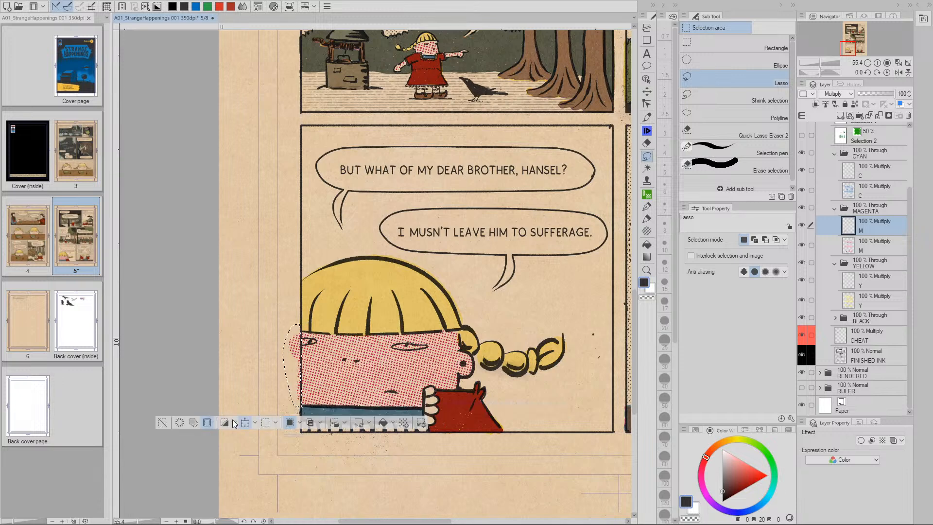
click(181, 421)
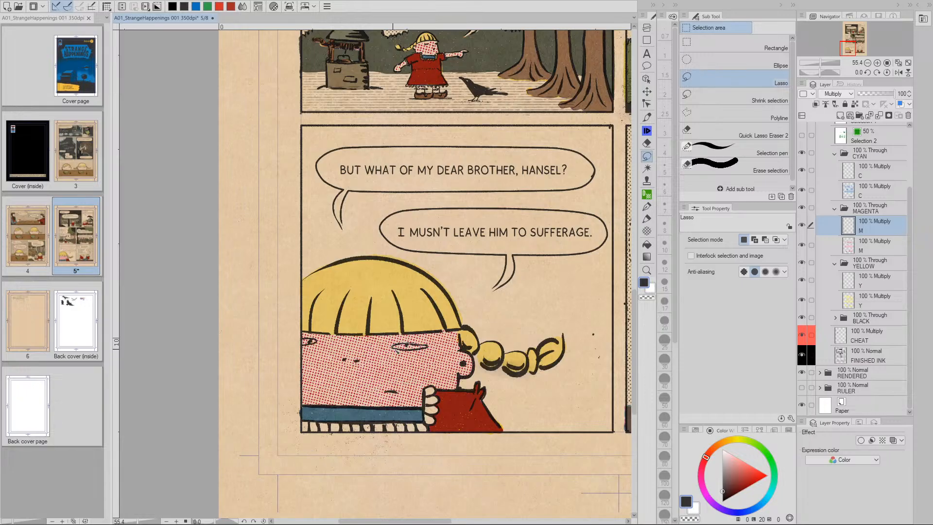
drag(430, 348, 427, 349)
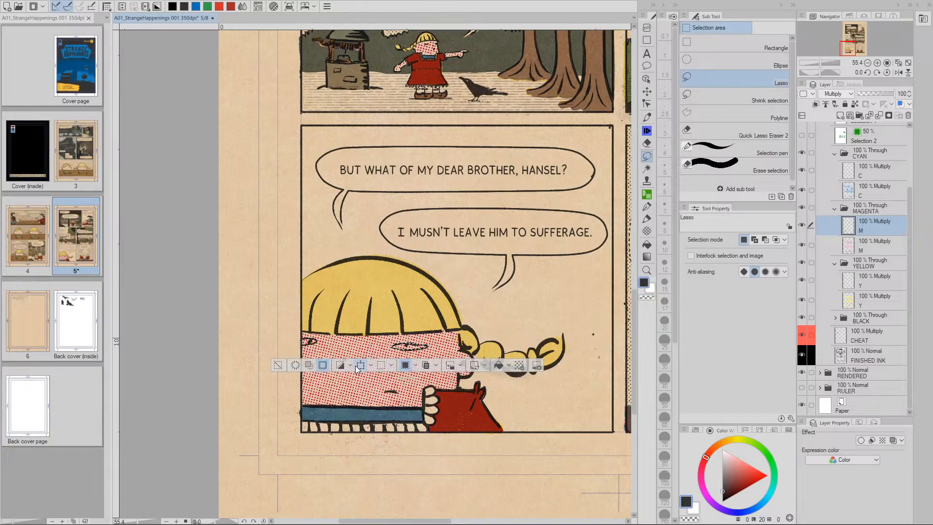
click(293, 366)
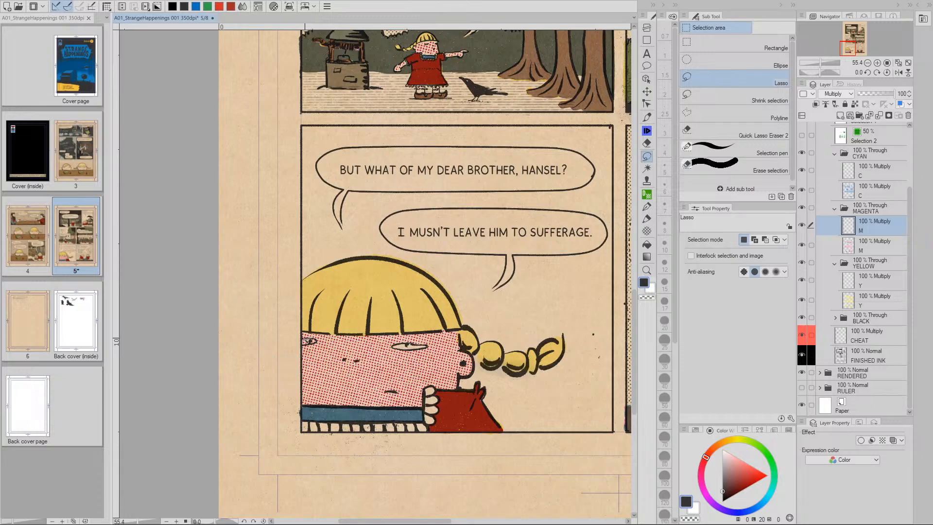
drag(310, 342, 301, 340)
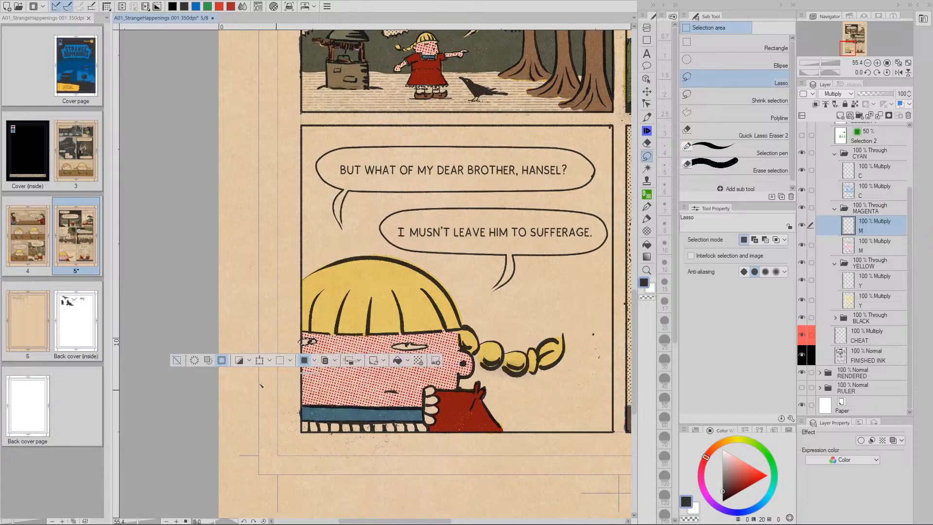
click(229, 444)
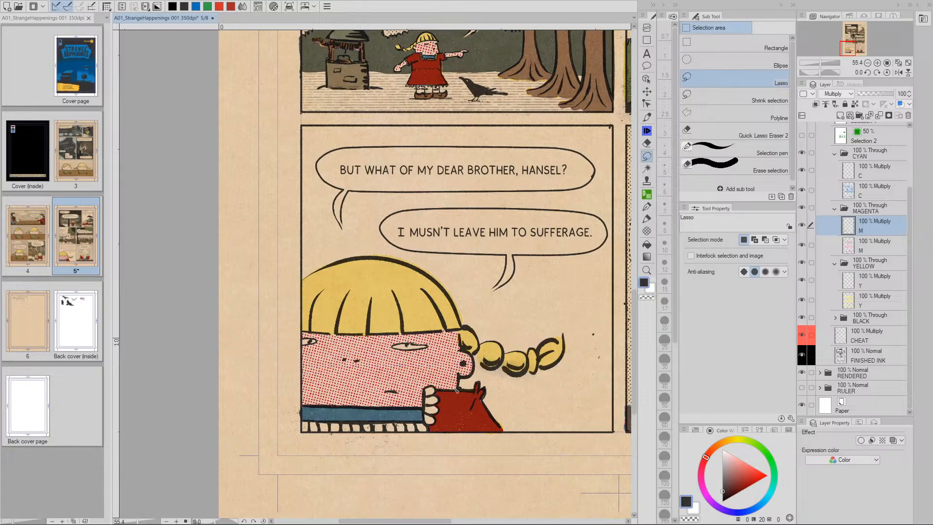
Zoom out and bring the right-hand panels into view
drag(479, 379, 458, 400)
key(slash)
drag(551, 393, 482, 404)
mouse_move(602, 394)
mouse_down()
mouse_move(363, 381)
mouse_move(408, 368)
mouse_up()
At brush size 50, dot-tint the girl's face, hand and stocking and the boy's face and arms
key(m)
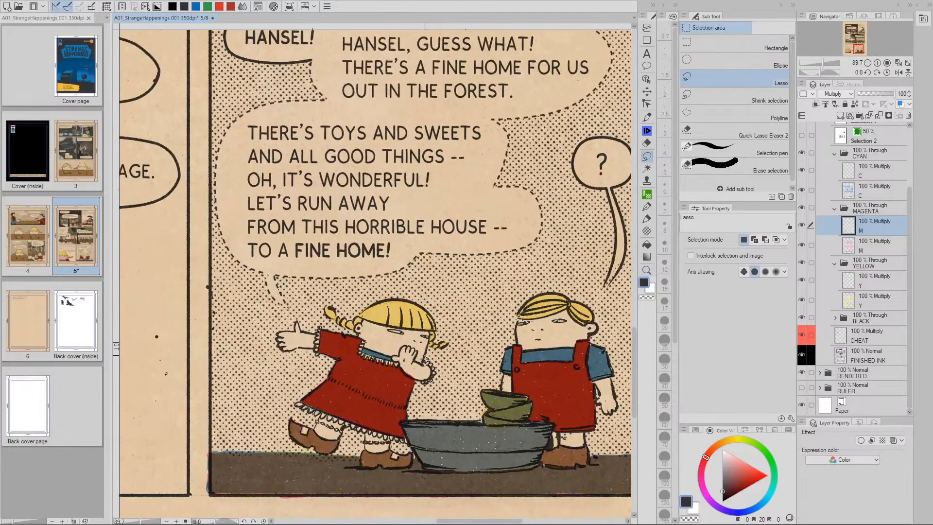
key(p)
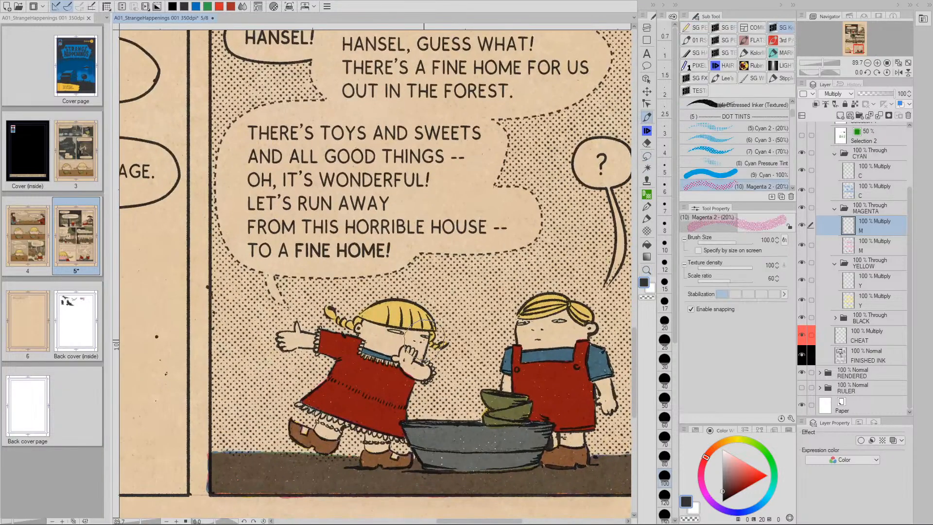
key(bracketleft)
key(bracketleft)
key(bracketleft)
key(bracketleft)
mouse_move(362, 325)
mouse_down()
mouse_move(371, 342)
mouse_move(417, 343)
mouse_move(407, 357)
mouse_move(416, 368)
mouse_up()
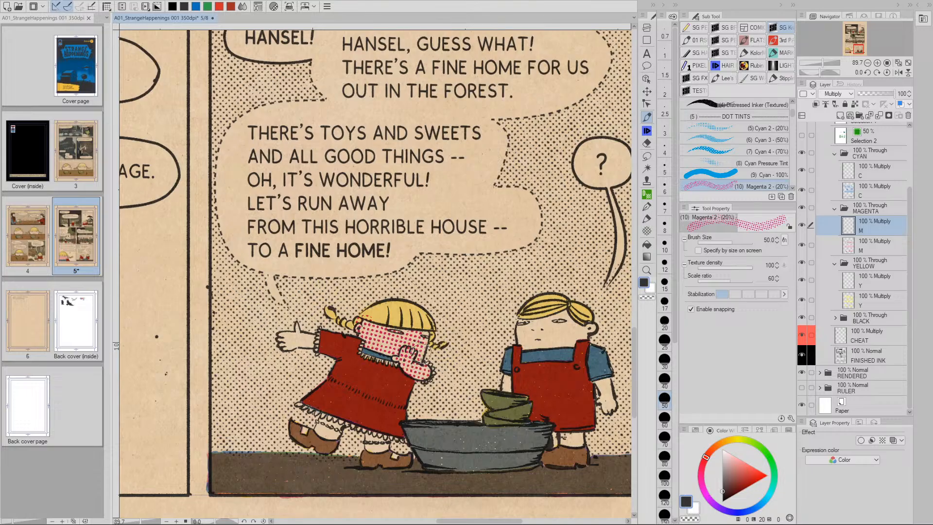
drag(305, 340, 291, 341)
mouse_move(325, 428)
mouse_down()
mouse_move(336, 419)
mouse_move(373, 442)
mouse_up()
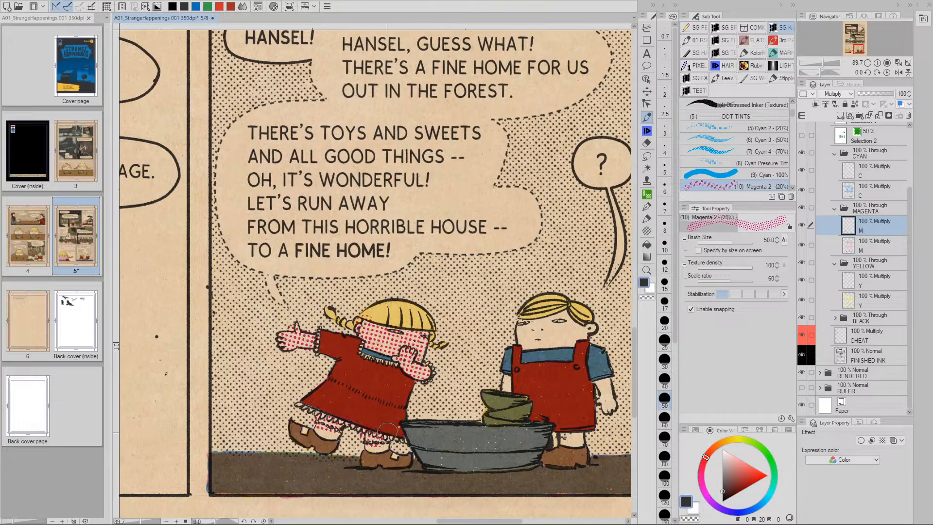
mouse_move(523, 329)
mouse_down()
mouse_move(560, 323)
mouse_move(567, 336)
mouse_move(595, 341)
mouse_up()
drag(515, 368, 505, 392)
drag(605, 382, 609, 408)
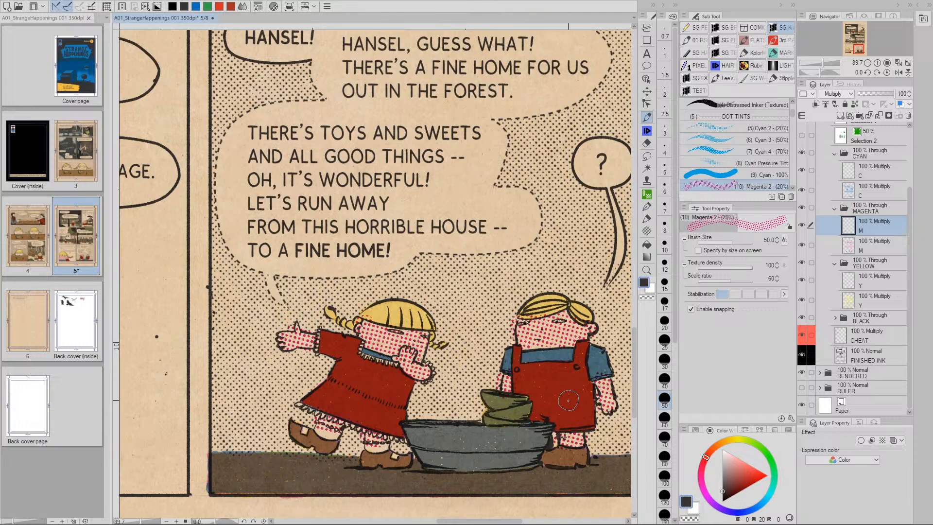
Erase stray tint, undo two changes near the girl's ribbon and zoom out to the whole page
key(e)
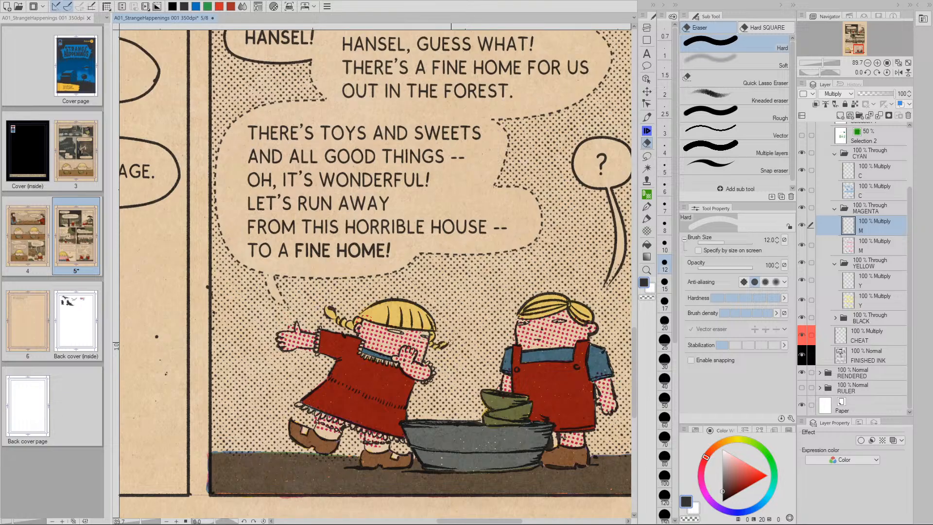
key(p)
key(ctrl+z)
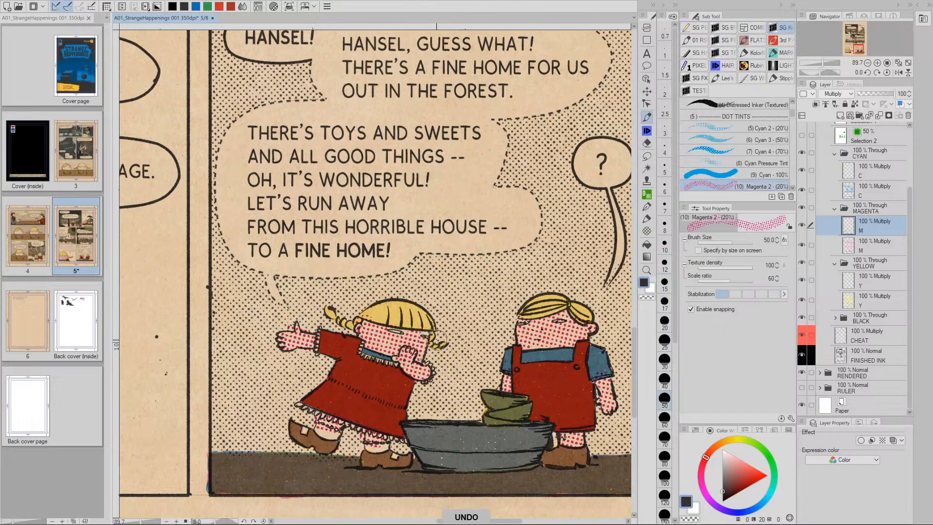
key(ctrl+z)
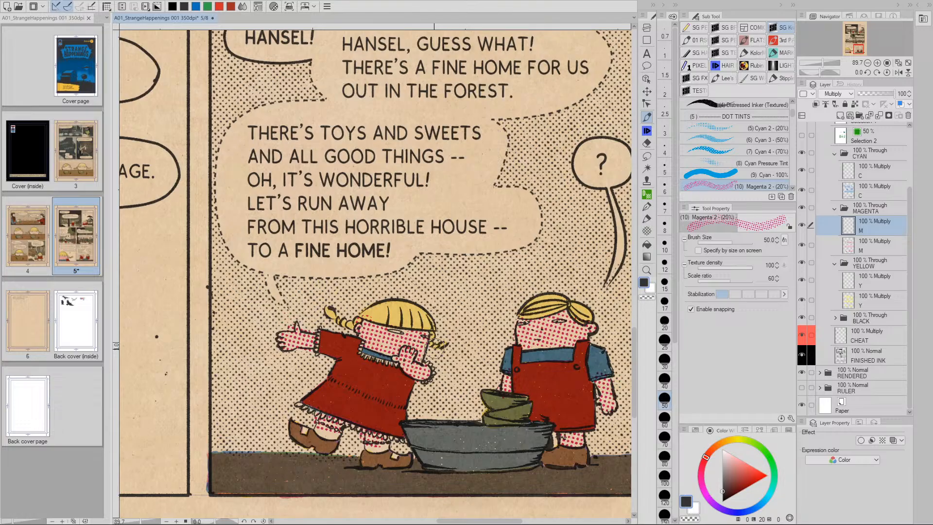
key(e)
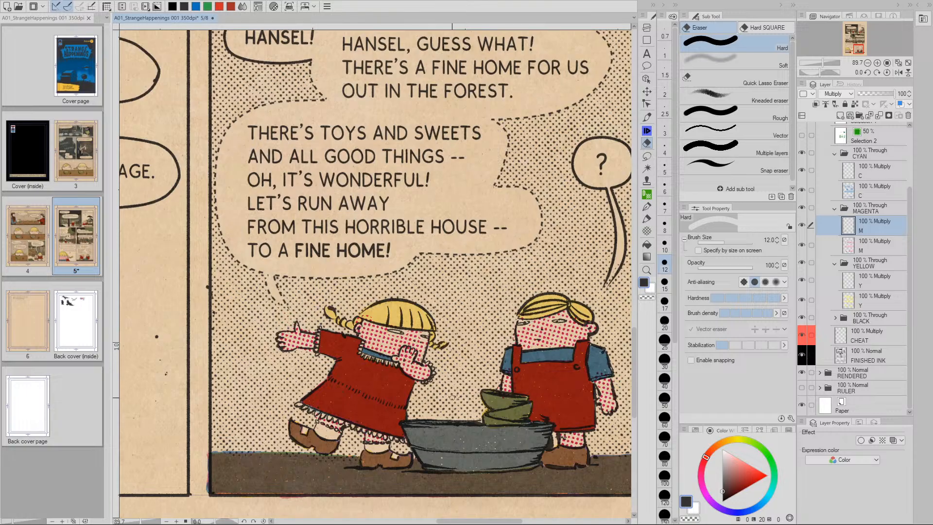
key(p)
key(slash)
drag(491, 382, 442, 380)
key(space)
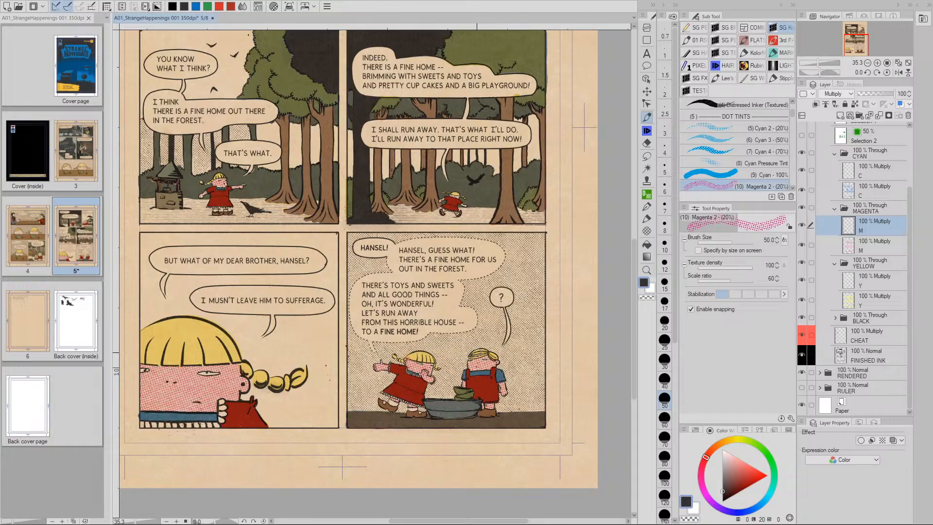
Raise luminosity to 70 with Hue/Saturation/Luminosity, check the lightened preview and apply it
key(ctrl+u)
drag(664, 419, 710, 416)
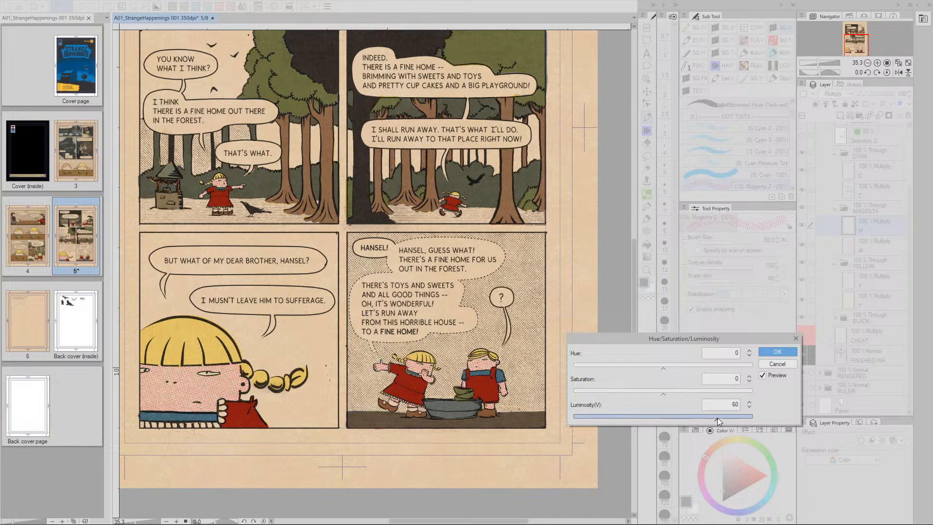
drag(720, 419, 722, 416)
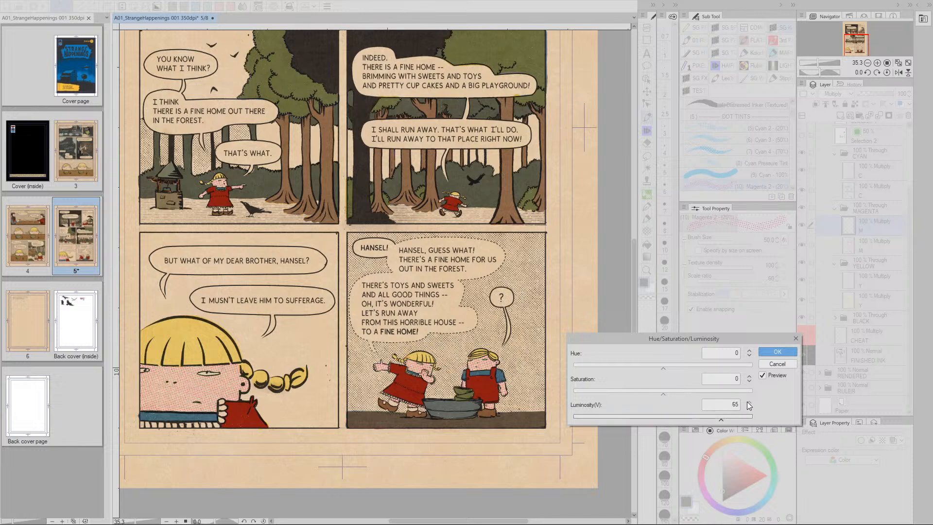
click(747, 401)
click(748, 401)
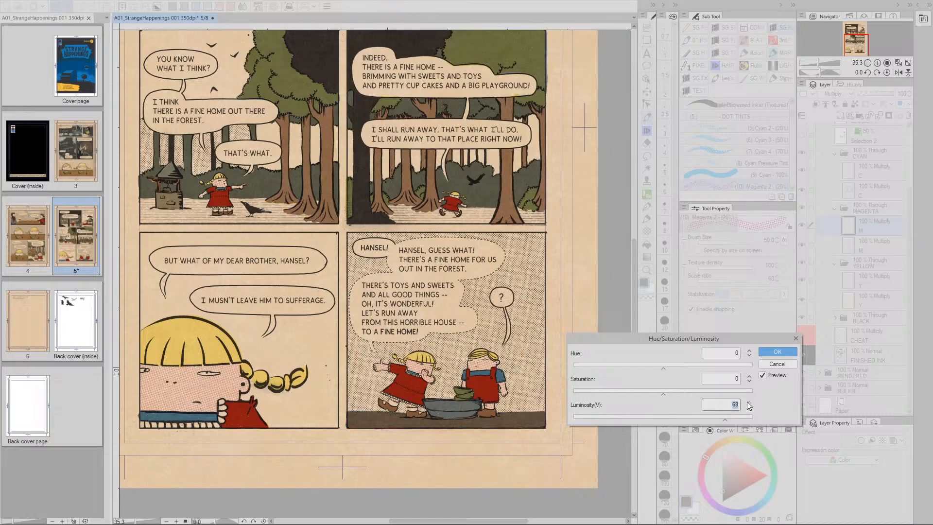
click(748, 401)
drag(481, 311, 482, 411)
drag(474, 322, 476, 300)
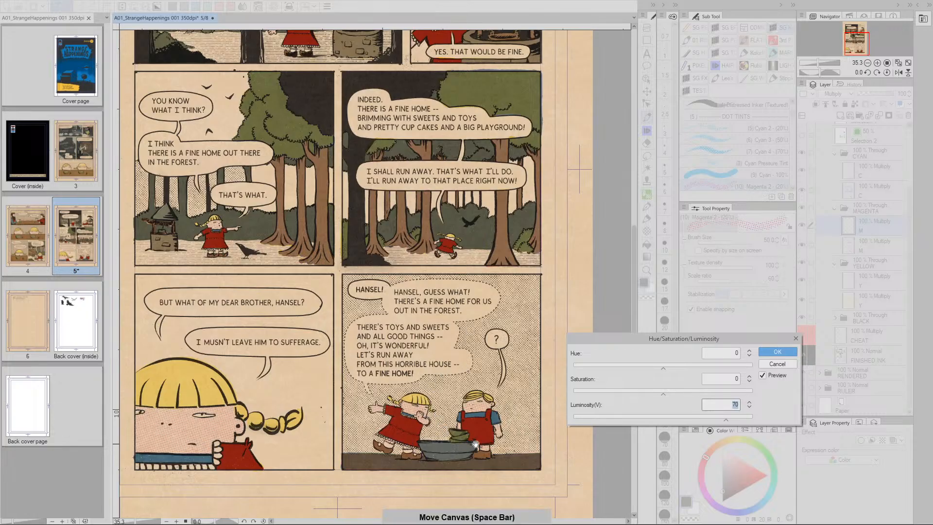
drag(471, 443, 451, 411)
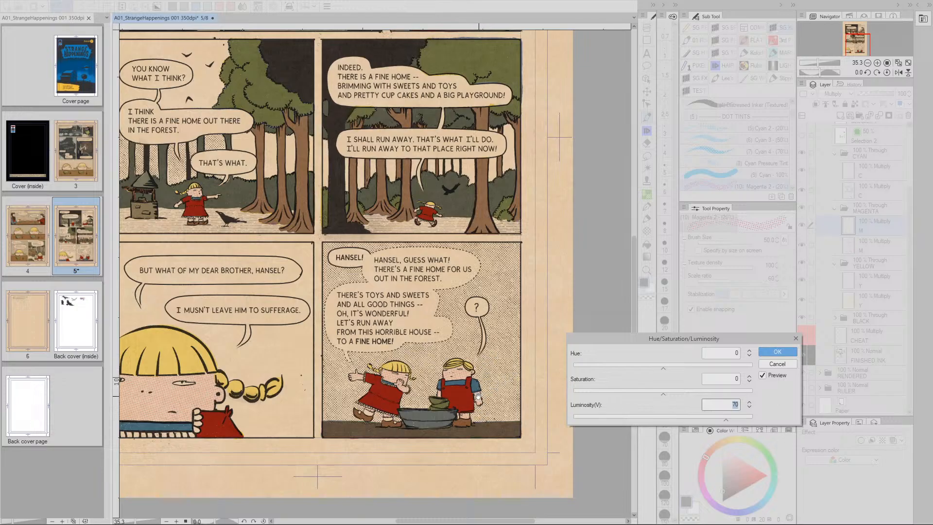
drag(480, 397, 508, 455)
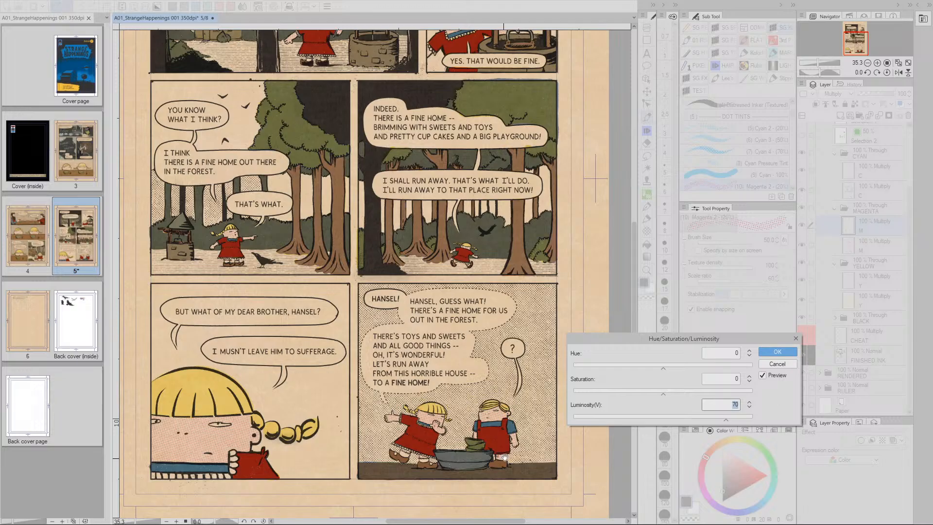
click(777, 351)
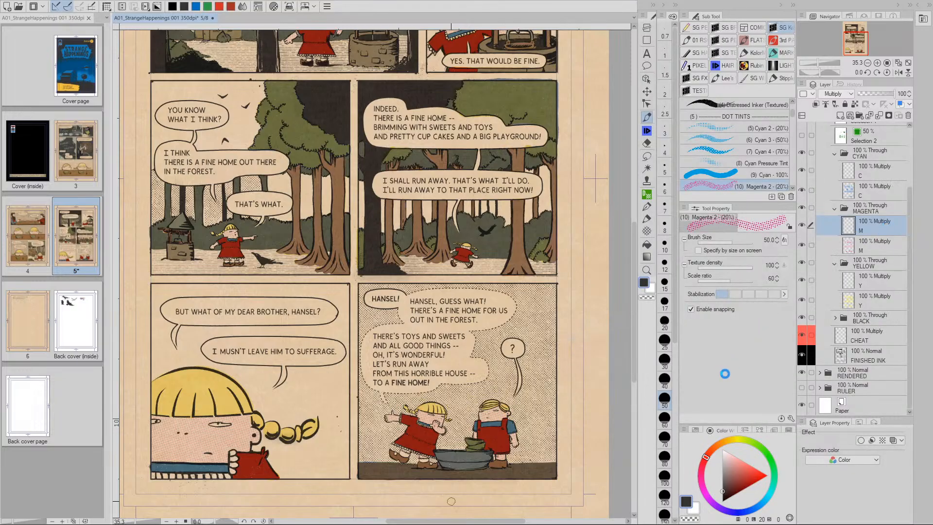
Fit page 5 in the window, then enlarge and reposition the view
ctrl+alt+click(529, 402)
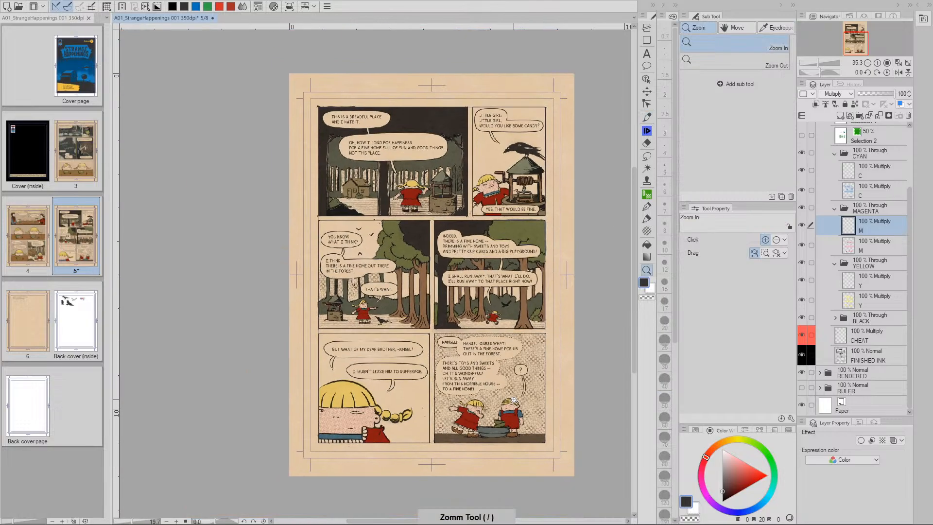
drag(533, 377, 504, 367)
ctrl+click(491, 341)
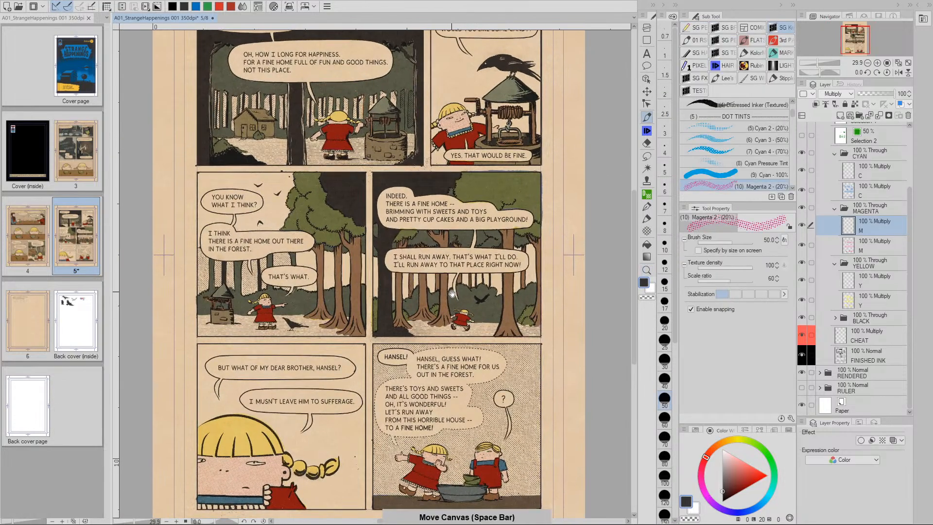
drag(364, 301, 381, 301)
Open page 4 in its own tab and zoom in on its table panels
double_click(25, 246)
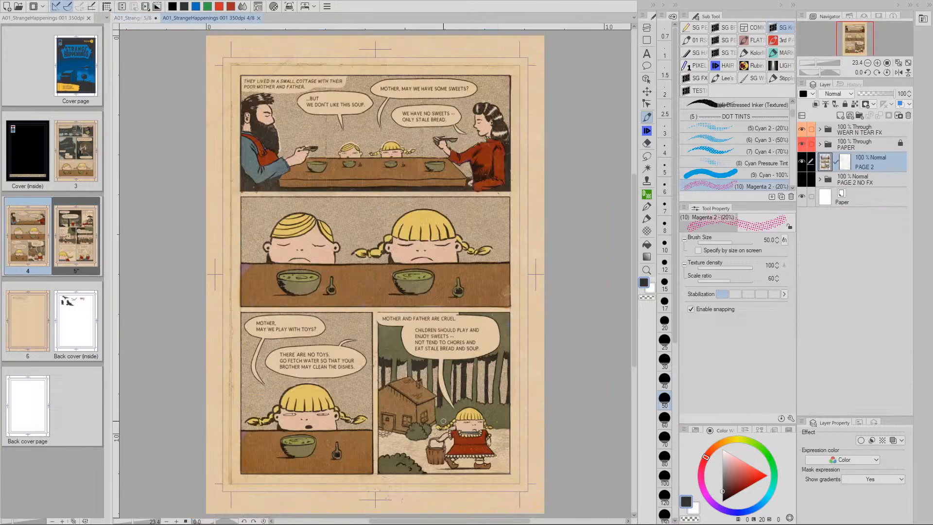
key(z)
drag(476, 430, 501, 424)
key(space)
drag(311, 224, 471, 394)
Return to the page 5 tab and bring the bottom of the page into view
key(p)
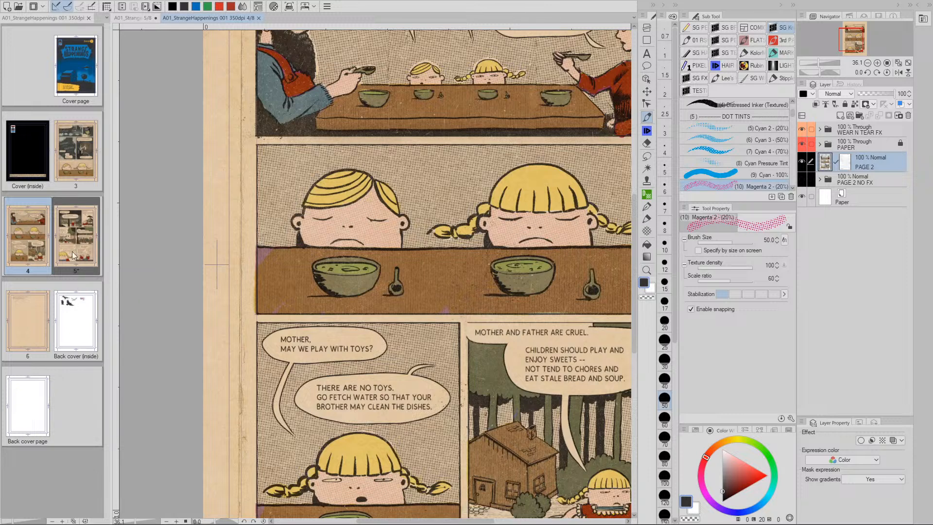
click(77, 243)
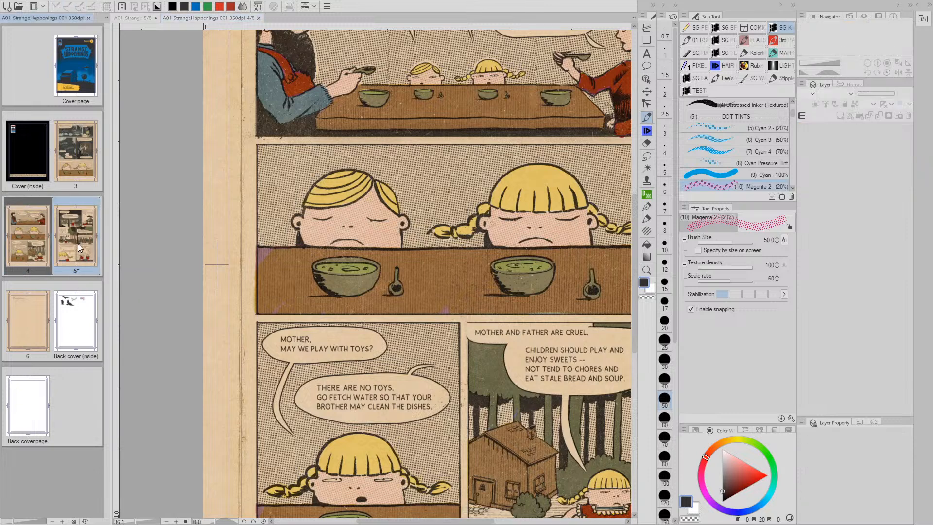
click(147, 21)
key(space)
drag(513, 451, 525, 340)
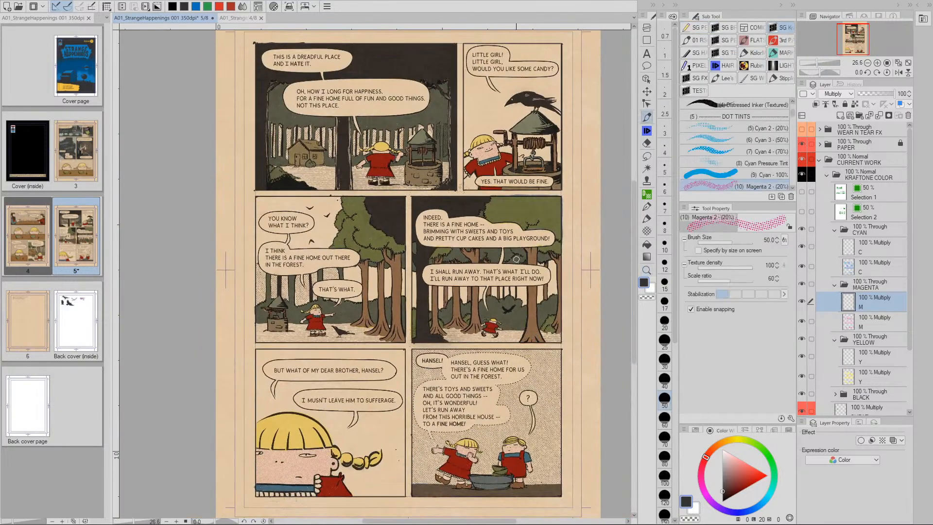
Enlarge page 5 slightly and reposition it in view
drag(330, 48, 291, 9)
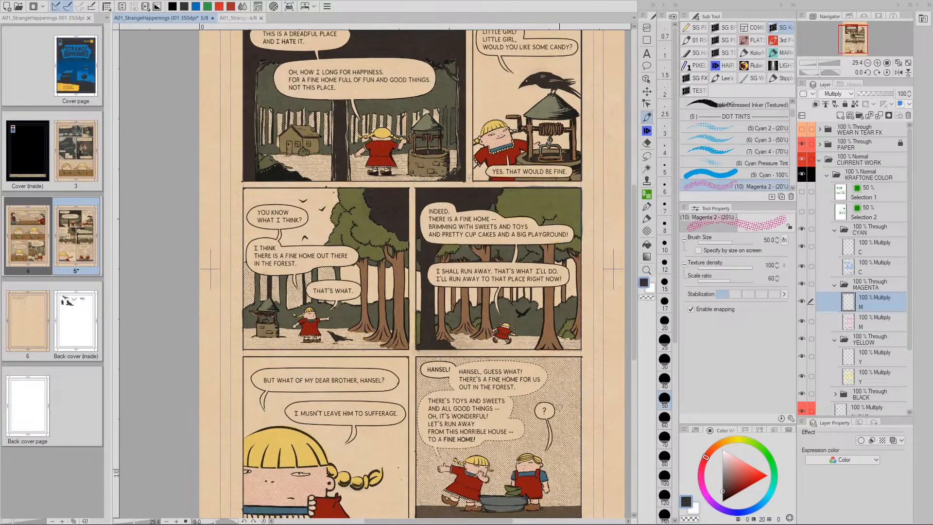
key(space)
drag(551, 127, 442, 225)
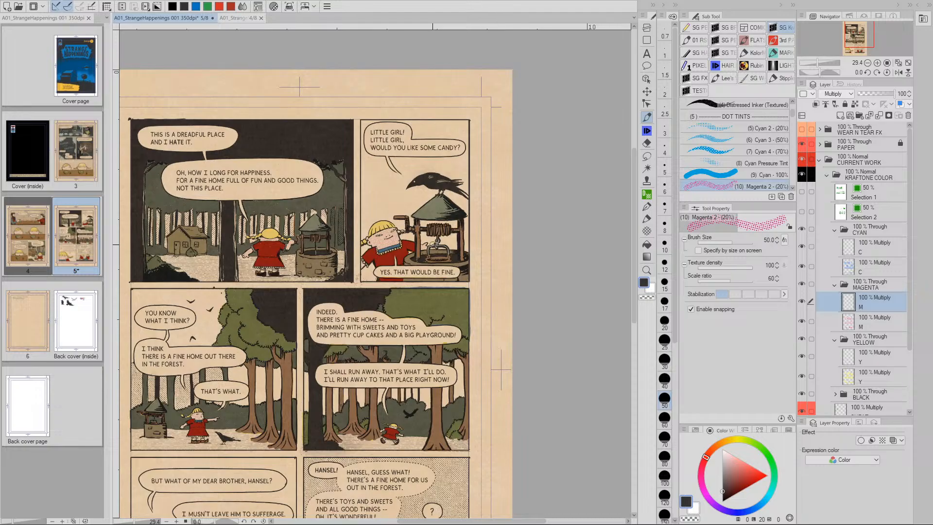
drag(302, 362, 420, 301)
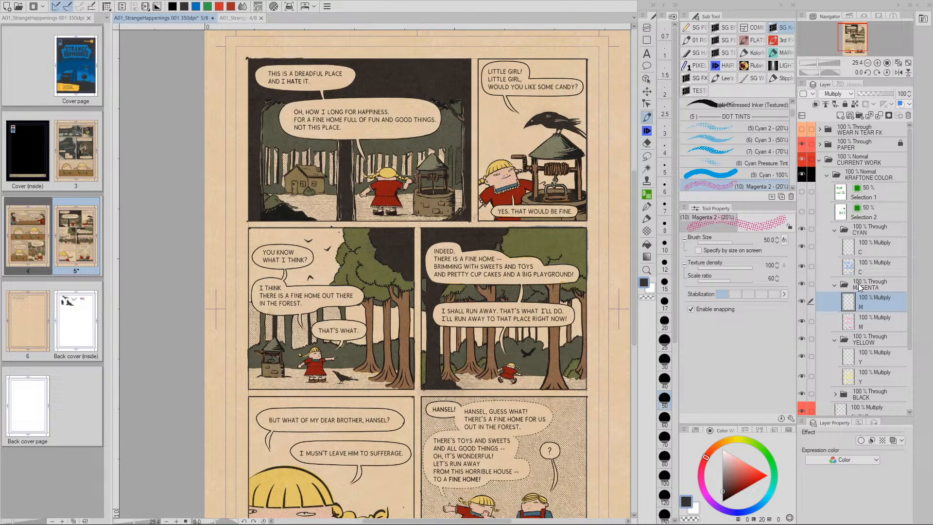
Check the M and Y layers, reselect the cyan C layer, and zoom into the 'You know what I think?' panel
click(851, 248)
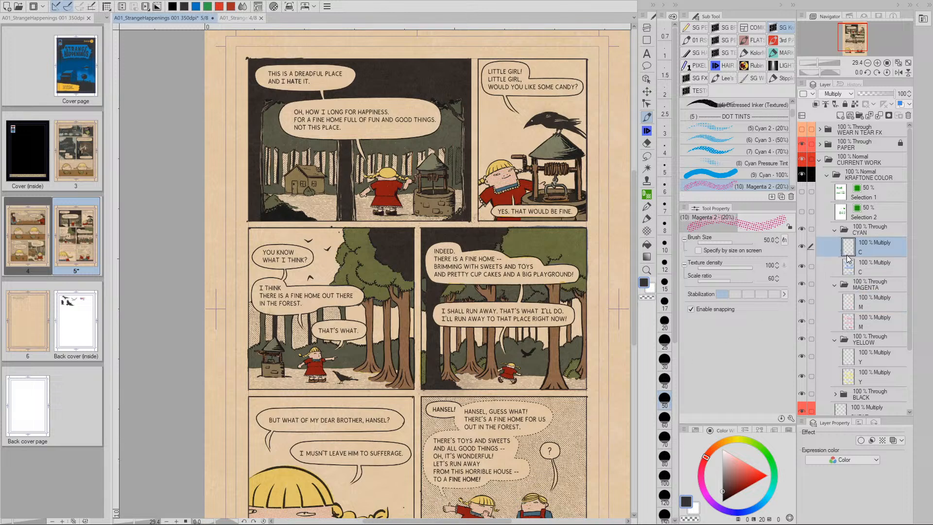
click(850, 302)
click(854, 360)
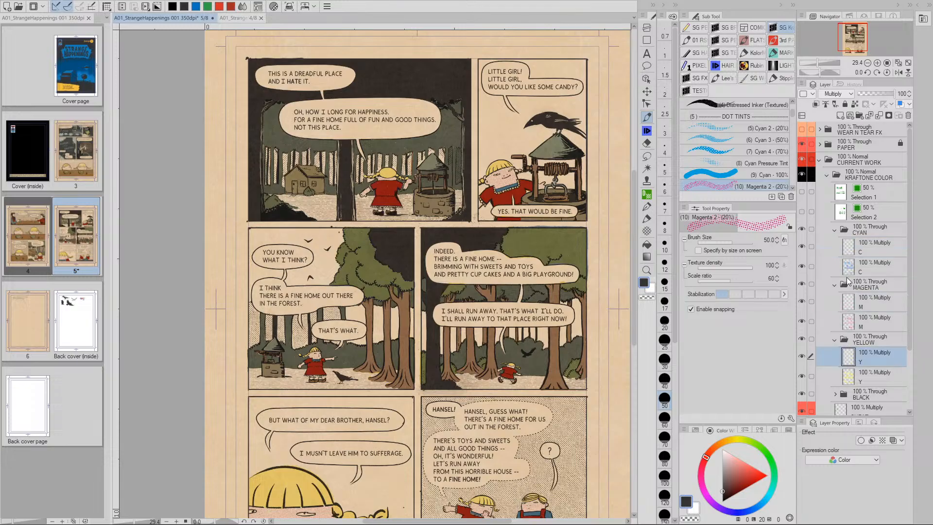
click(850, 248)
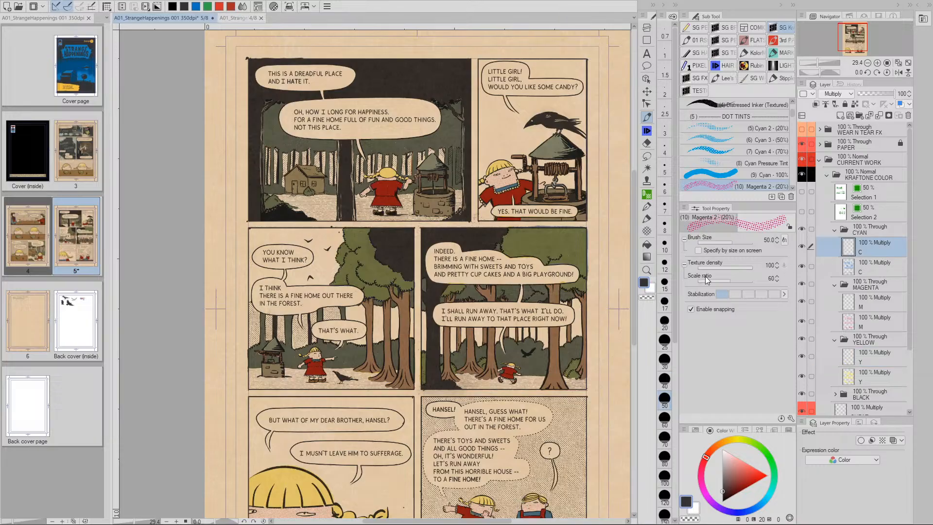
drag(390, 293, 452, 332)
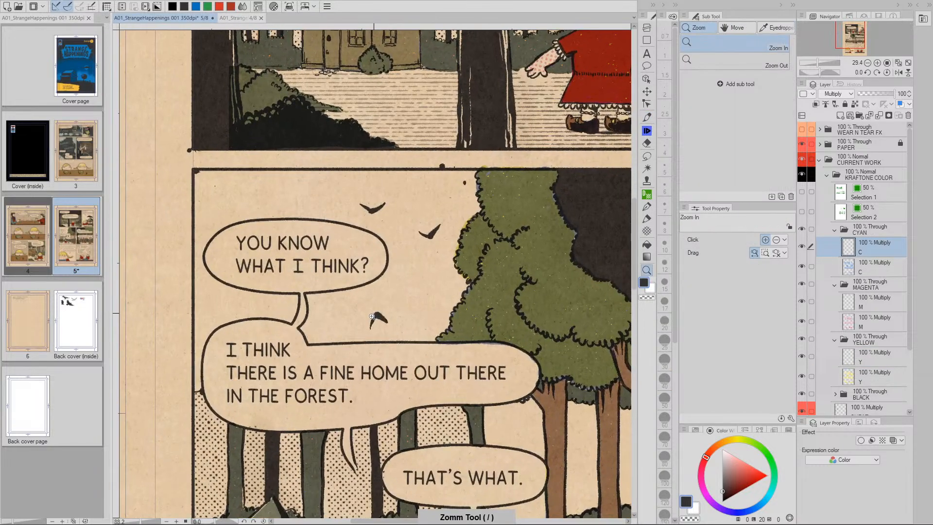
drag(379, 310, 422, 318)
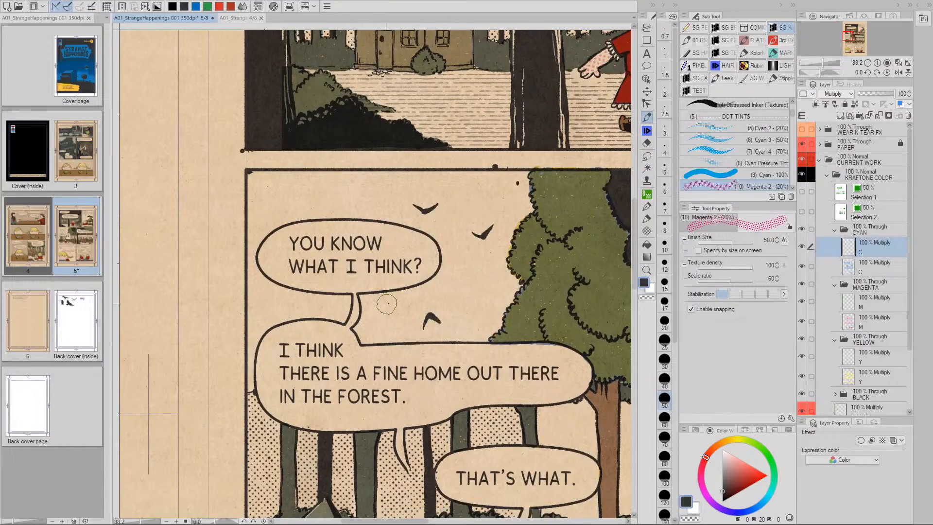
With the Cyan 100% brush, paint cyan along the tree's left edge and around the speech balloons
click(726, 176)
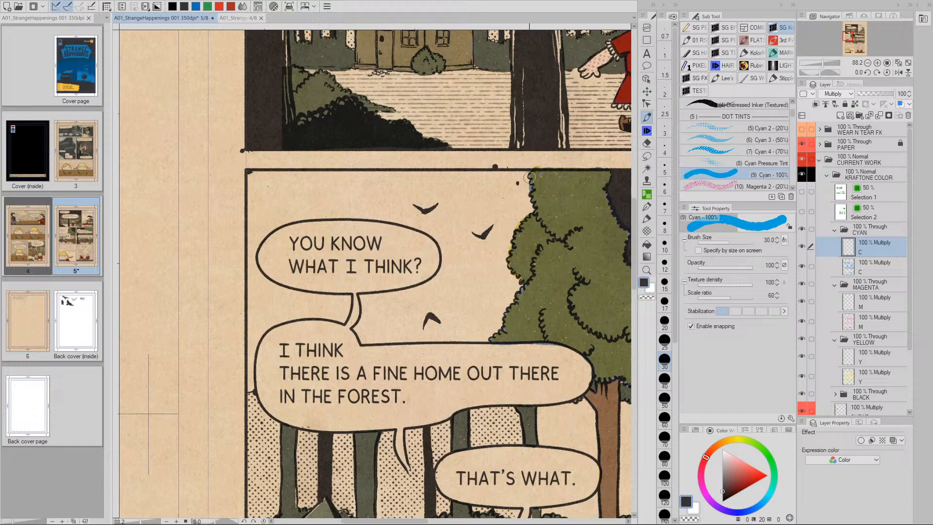
mouse_move(525, 172)
mouse_down()
mouse_move(528, 207)
mouse_move(505, 248)
mouse_move(517, 287)
mouse_move(496, 318)
mouse_up()
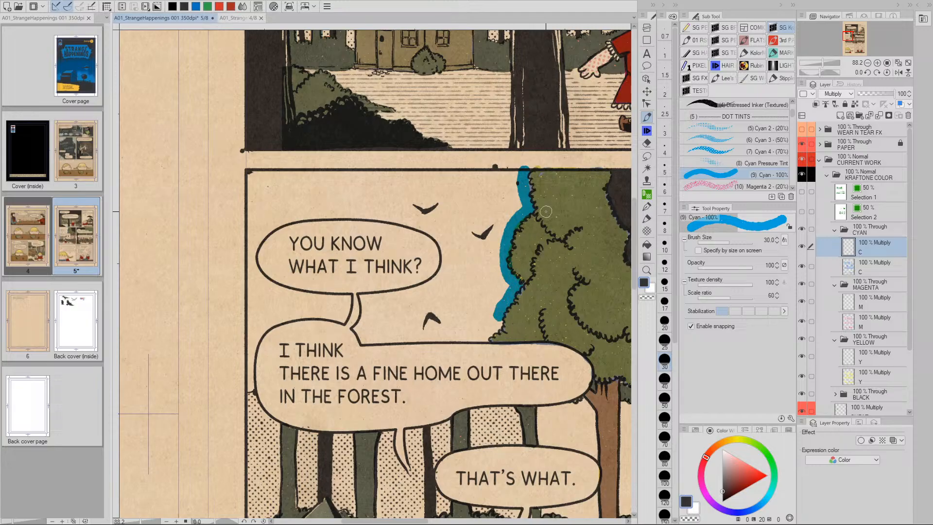
mouse_move(497, 315)
mouse_down()
mouse_move(367, 340)
mouse_move(356, 328)
mouse_move(364, 298)
mouse_move(433, 278)
mouse_up()
mouse_move(446, 257)
mouse_down()
mouse_move(443, 242)
mouse_move(401, 218)
mouse_move(323, 213)
mouse_move(266, 227)
mouse_move(253, 271)
mouse_move(265, 286)
mouse_move(343, 301)
mouse_move(342, 316)
mouse_move(297, 312)
mouse_move(257, 330)
mouse_up()
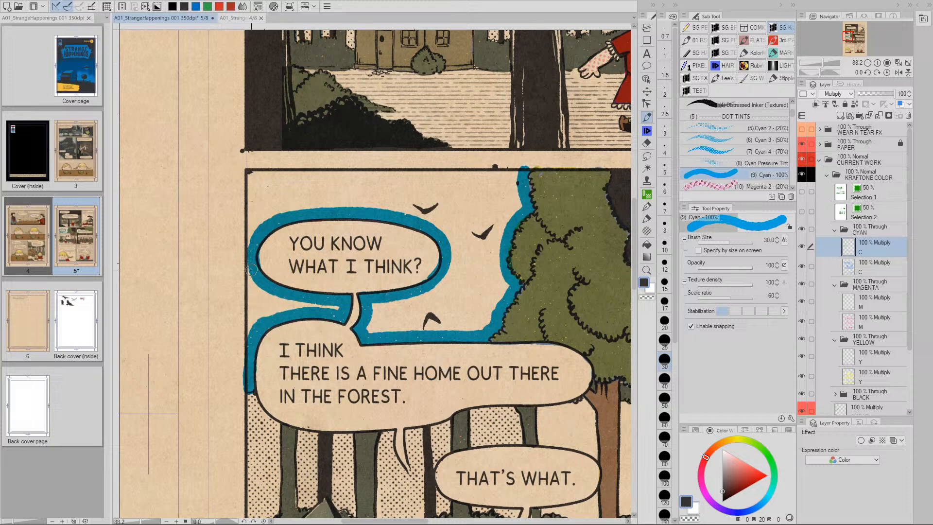
mouse_move(248, 278)
mouse_down()
mouse_move(251, 332)
mouse_move(256, 287)
mouse_move(258, 304)
mouse_move(269, 296)
mouse_move(270, 310)
mouse_move(300, 307)
mouse_up()
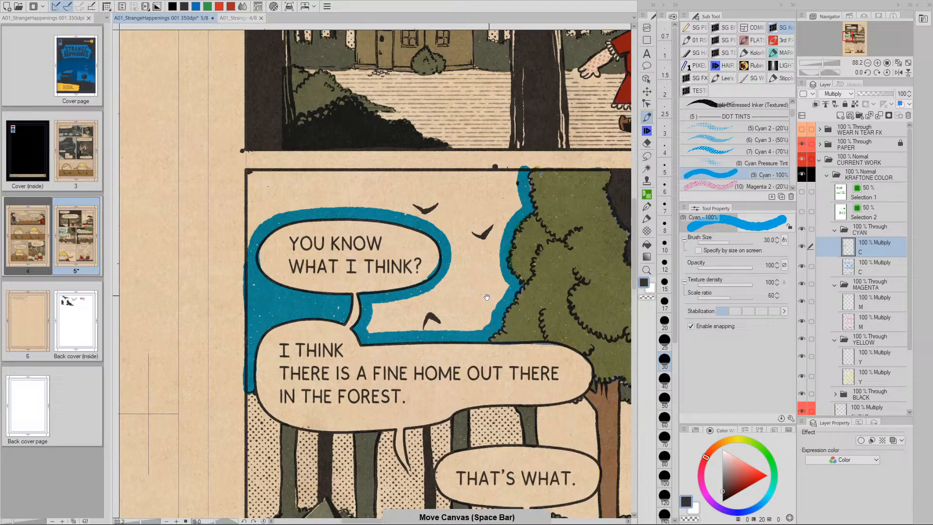
Paint cyan along the panel's top border, enlarging the brush to 60 for the sky's top edge
drag(501, 301, 468, 372)
mouse_move(476, 246)
mouse_down()
mouse_move(223, 251)
mouse_move(219, 243)
mouse_move(217, 313)
mouse_move(225, 258)
mouse_move(226, 292)
mouse_move(235, 263)
mouse_up()
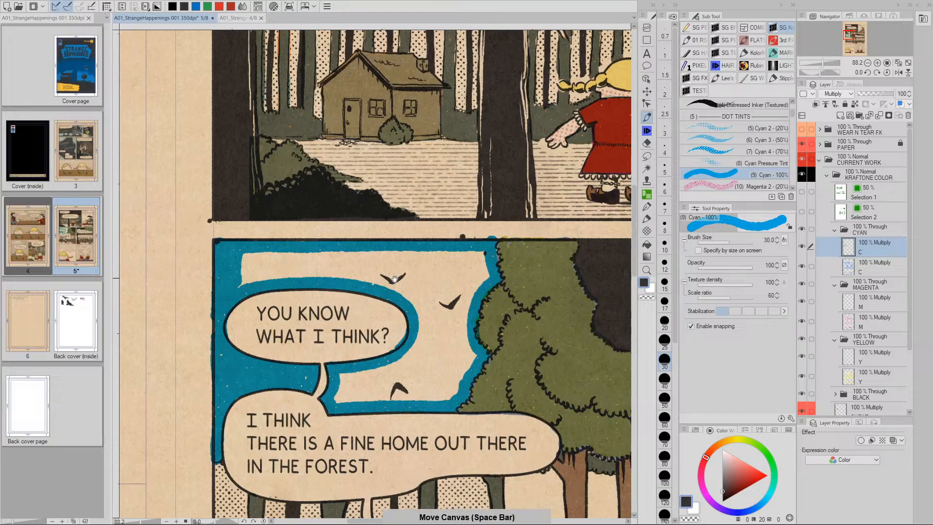
drag(316, 277, 292, 269)
key(bracketright)
key(bracketright)
key(bracketright)
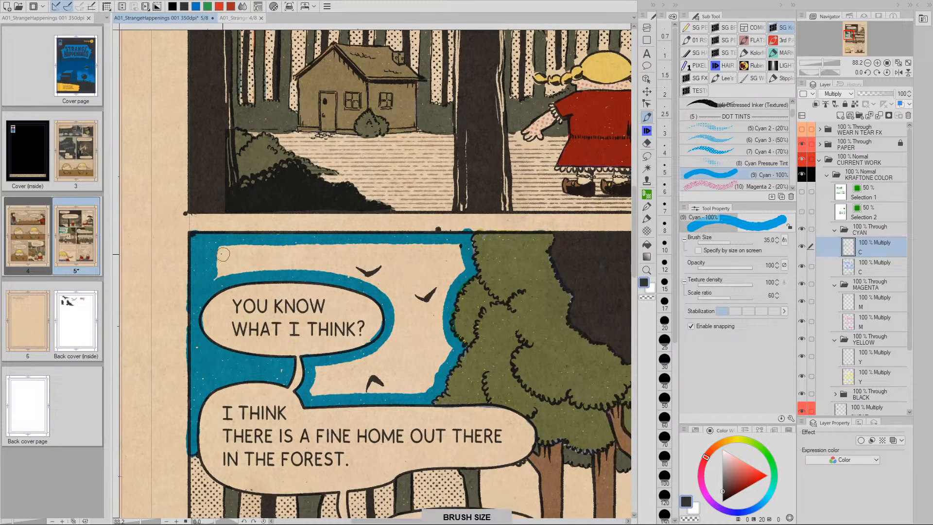
mouse_move(223, 254)
mouse_down()
mouse_move(446, 248)
mouse_move(453, 254)
mouse_move(442, 269)
mouse_move(461, 266)
mouse_move(441, 286)
mouse_move(413, 267)
mouse_move(218, 271)
mouse_move(252, 264)
mouse_up()
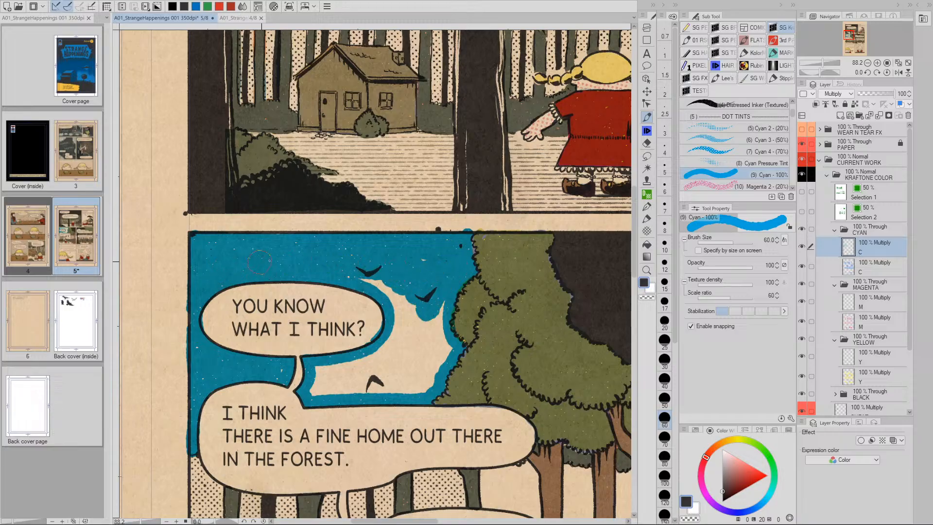
Fill the sky notch below the bird with cyan
mouse_move(399, 278)
mouse_down()
mouse_move(405, 297)
mouse_move(435, 306)
mouse_move(435, 365)
mouse_move(417, 381)
mouse_move(422, 349)
mouse_move(406, 386)
mouse_move(354, 378)
mouse_move(318, 389)
mouse_move(323, 374)
mouse_move(384, 360)
mouse_move(344, 374)
mouse_move(403, 346)
mouse_up()
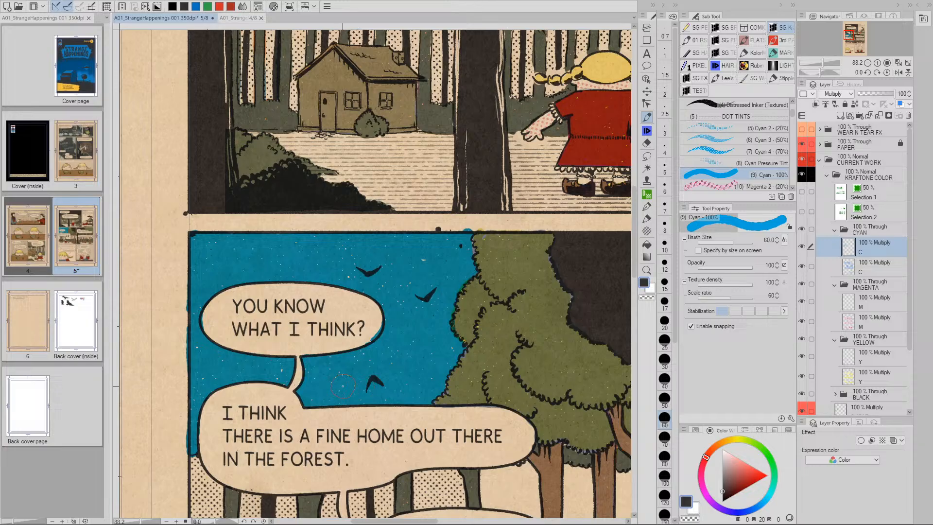
key(space)
drag(502, 366, 423, 301)
key(/)
key(space)
drag(488, 325, 428, 298)
Zoom in on the trunks and paint cyan in the strip beside a trunk at brush size 30
key(/)
key(space)
mouse_move(307, 322)
mouse_down()
mouse_move(347, 297)
mouse_move(348, 333)
mouse_move(406, 341)
mouse_up()
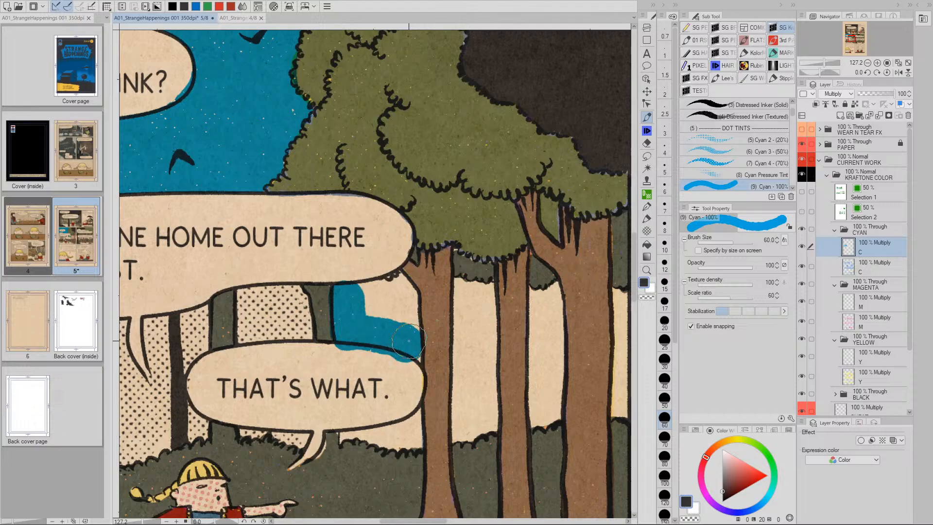
key(bracketleft)
key(bracketleft)
key(bracketleft)
key(bracketleft)
key(bracketleft)
key(bracketleft)
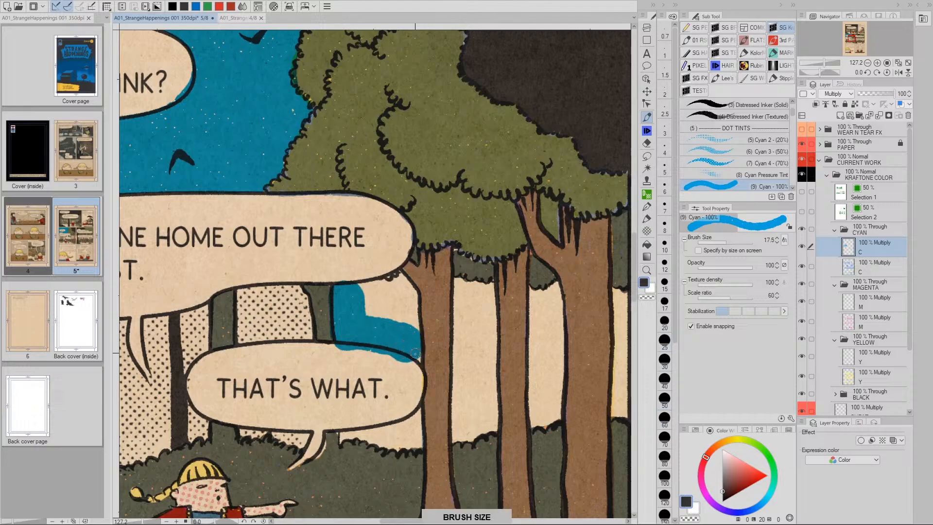
mouse_move(415, 352)
mouse_down()
mouse_move(402, 275)
mouse_move(362, 286)
mouse_move(368, 325)
mouse_move(373, 294)
mouse_move(385, 310)
mouse_move(404, 315)
mouse_up()
Undo the stray cyan strokes and repaint the sky along the THAT'S WHAT. bubble's lower right edge
key(bracketright)
key(bracketright)
key(bracketright)
key(bracketright)
key(bracketright)
key(bracketright)
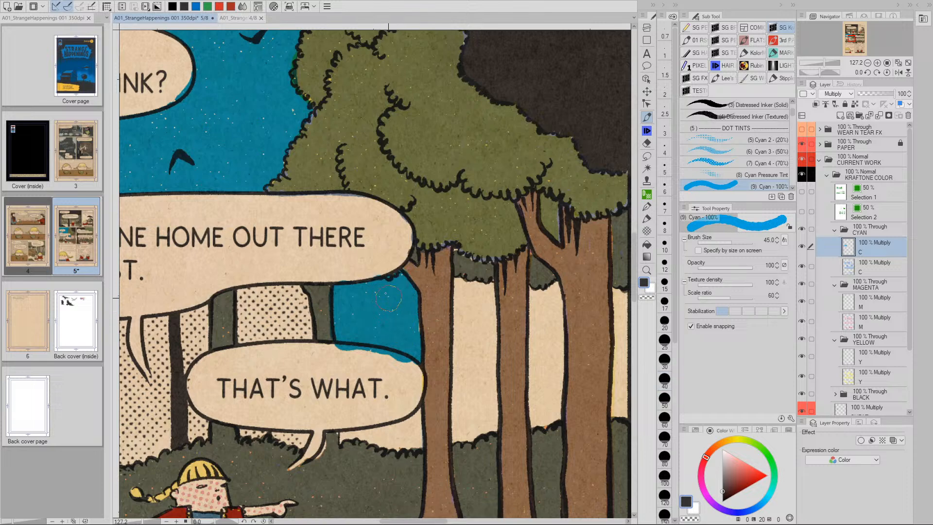
key(space)
mouse_move(440, 322)
mouse_down()
mouse_move(426, 303)
mouse_move(405, 369)
mouse_move(436, 339)
mouse_move(388, 344)
mouse_move(397, 351)
mouse_move(343, 340)
mouse_up()
key(ctrl+space)
key(v)
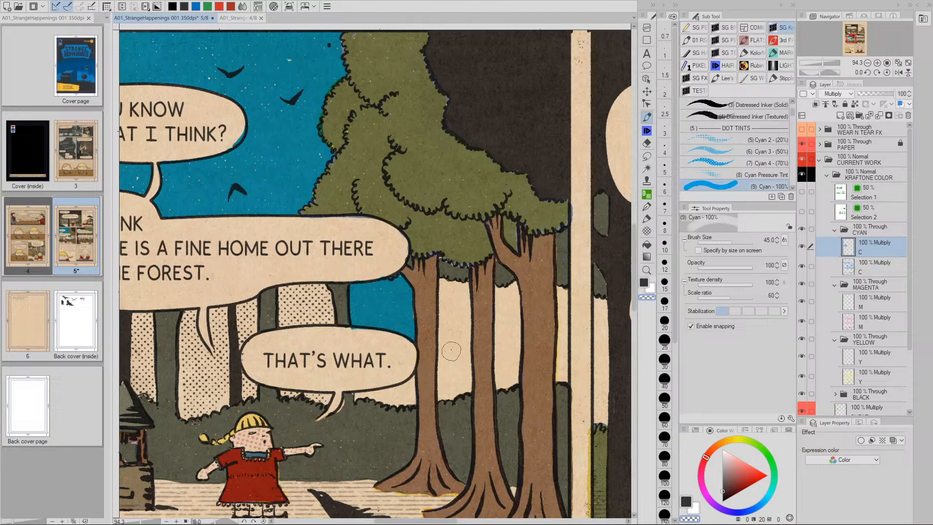
key(ctrl+z)
click(410, 384)
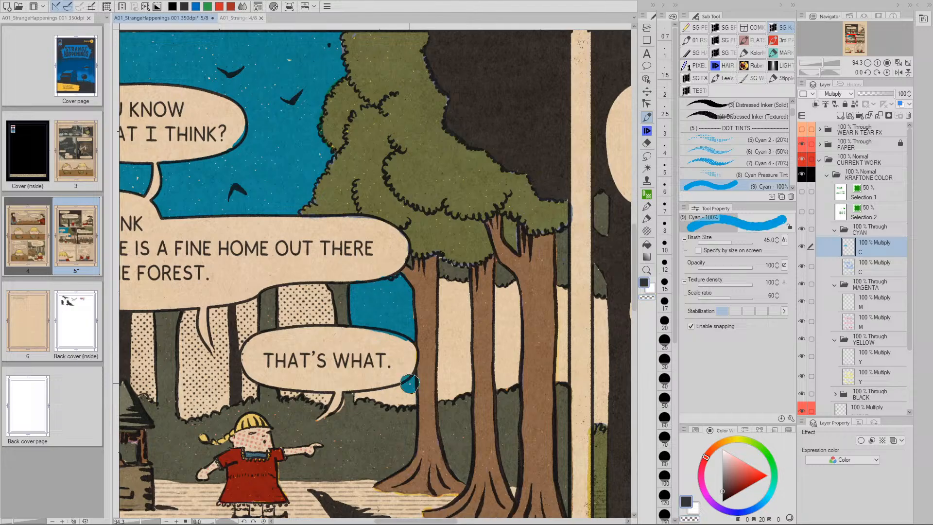
key(ctrl+z)
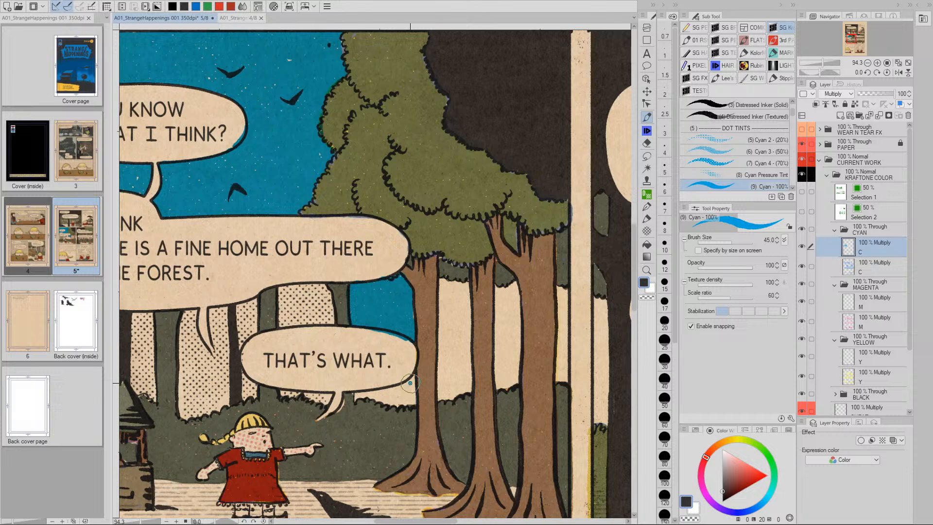
mouse_move(410, 383)
mouse_down()
mouse_move(356, 397)
mouse_move(378, 385)
mouse_move(378, 401)
mouse_move(409, 397)
mouse_up()
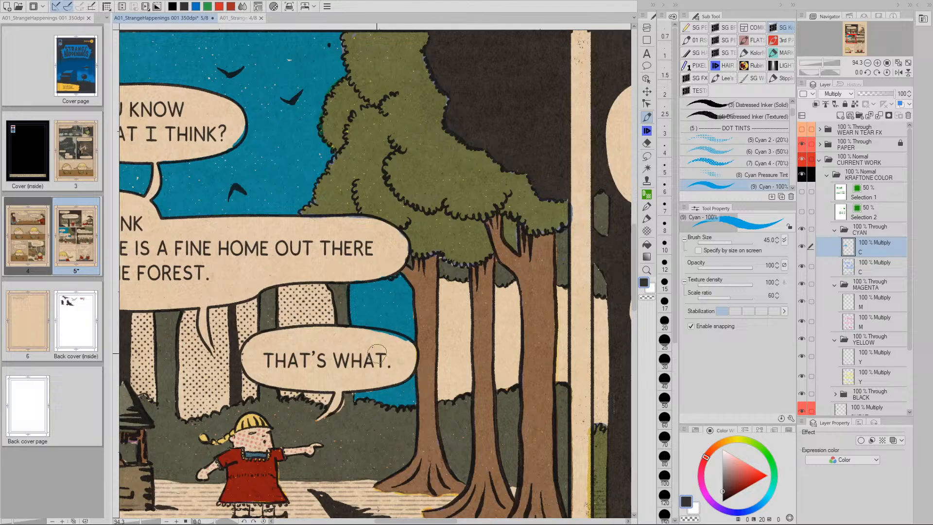
Paint Cyan 4 (70%) dot tint into the trunk gaps at brush sizes 80 and 35
click(723, 163)
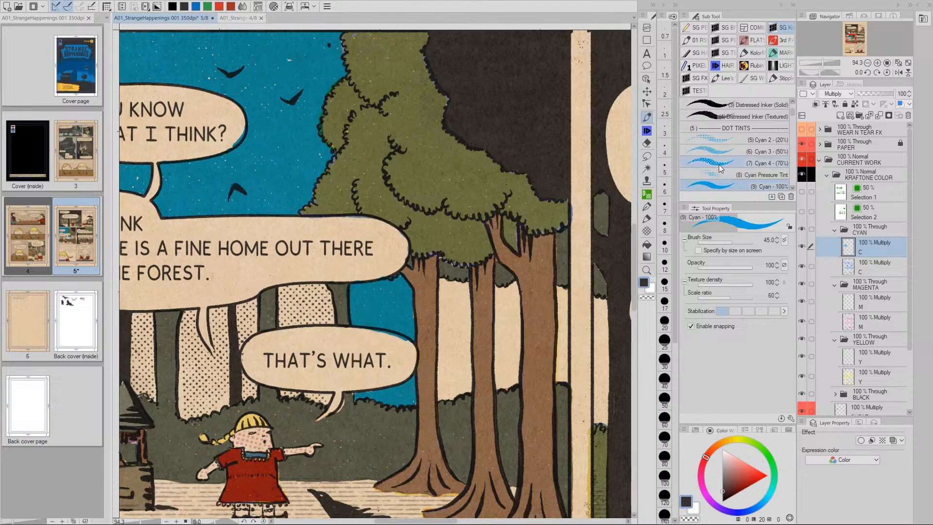
drag(305, 294, 295, 298)
click(288, 295)
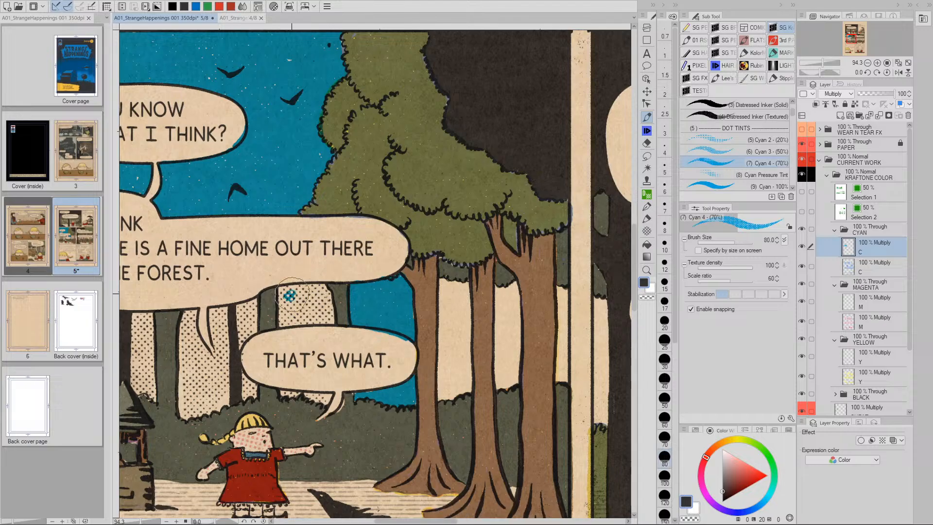
mouse_move(290, 294)
mouse_down()
mouse_move(323, 292)
mouse_move(330, 317)
mouse_move(318, 328)
mouse_move(321, 314)
mouse_move(278, 319)
mouse_move(279, 305)
mouse_move(294, 300)
mouse_move(286, 318)
mouse_up()
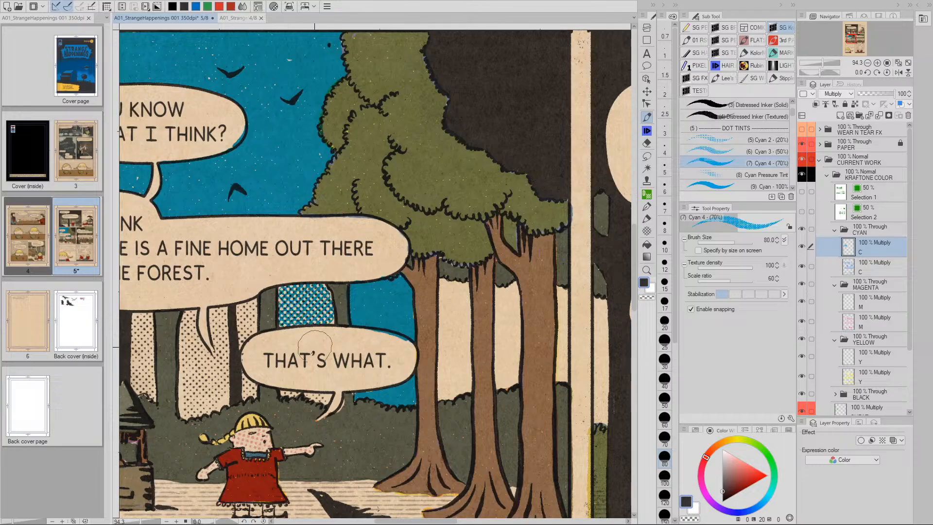
key(bracketleft)
key(bracketleft)
key(bracketleft)
key(bracketleft)
key(bracketleft)
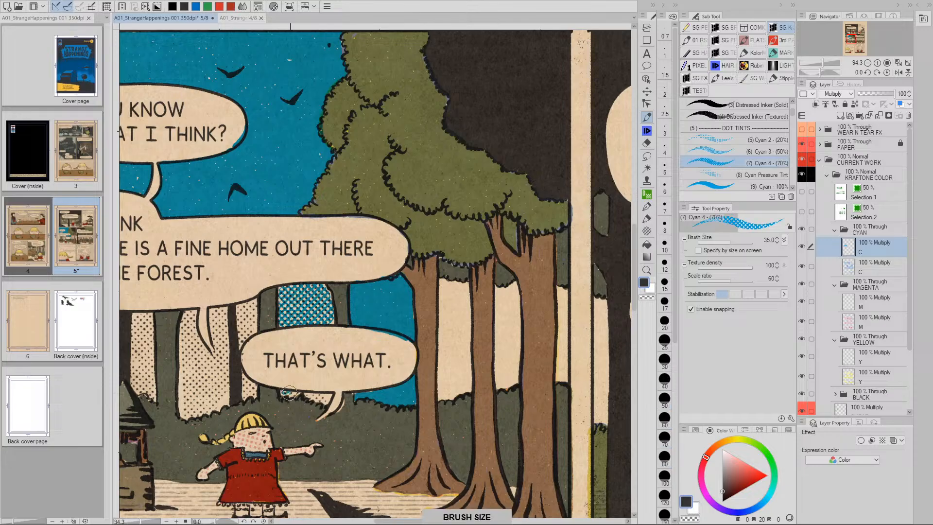
mouse_move(312, 395)
mouse_down()
mouse_move(328, 399)
mouse_move(311, 396)
mouse_up()
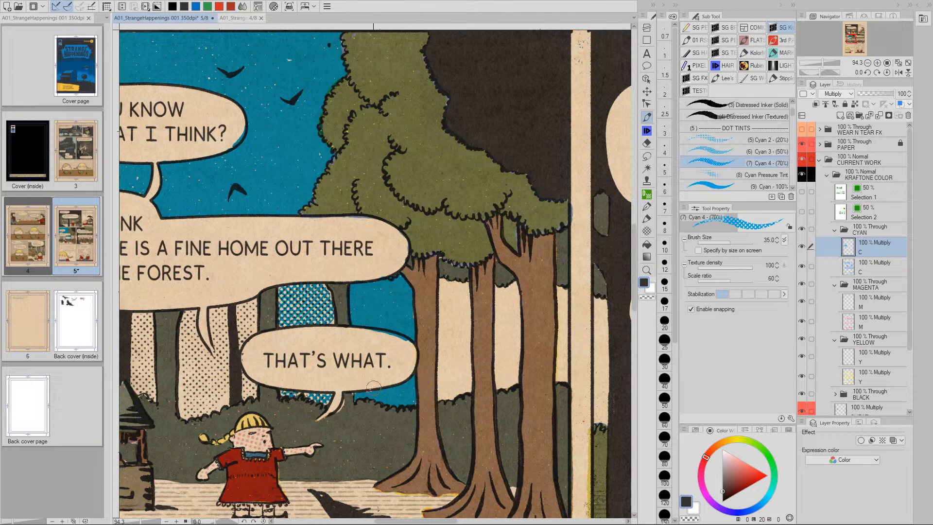
drag(256, 339, 381, 326)
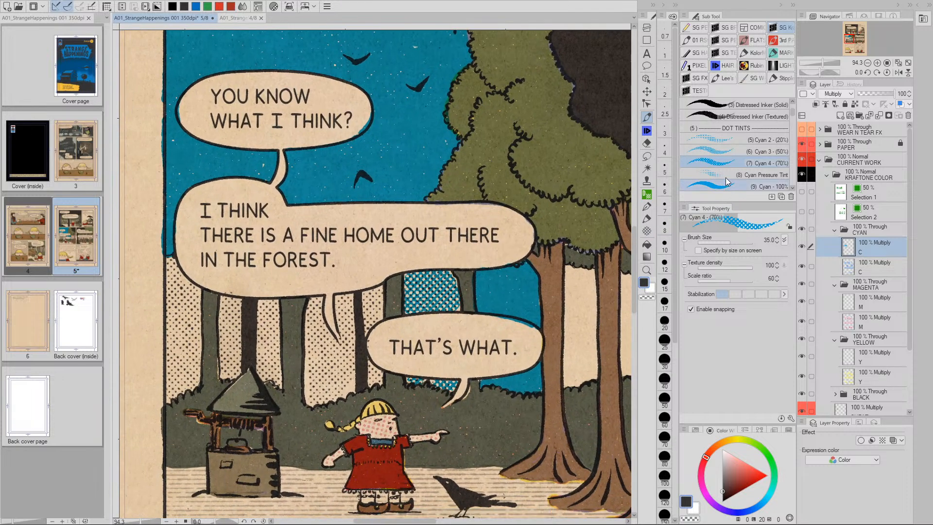
Shade the tree trunk with Cyan 2 (20%) dot tint at brush size 60
click(722, 141)
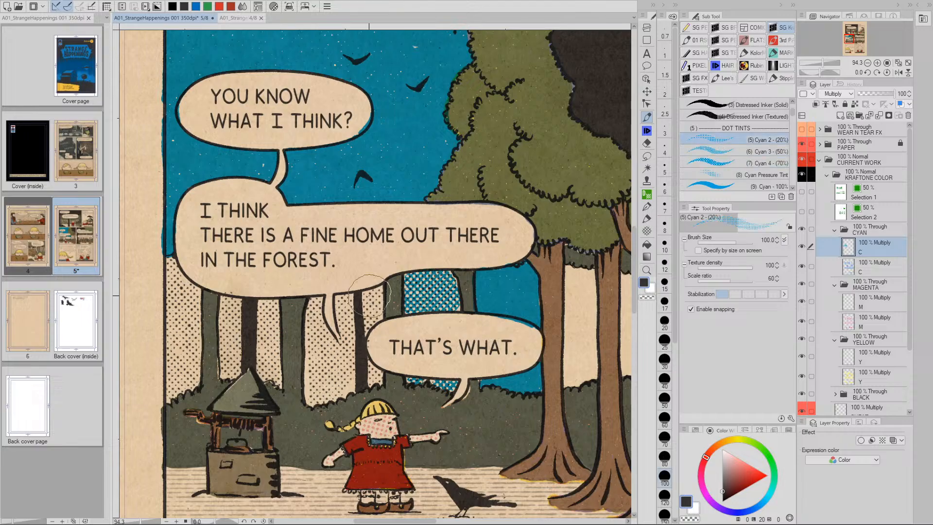
key(bracketleft)
key(bracketleft)
key(bracketleft)
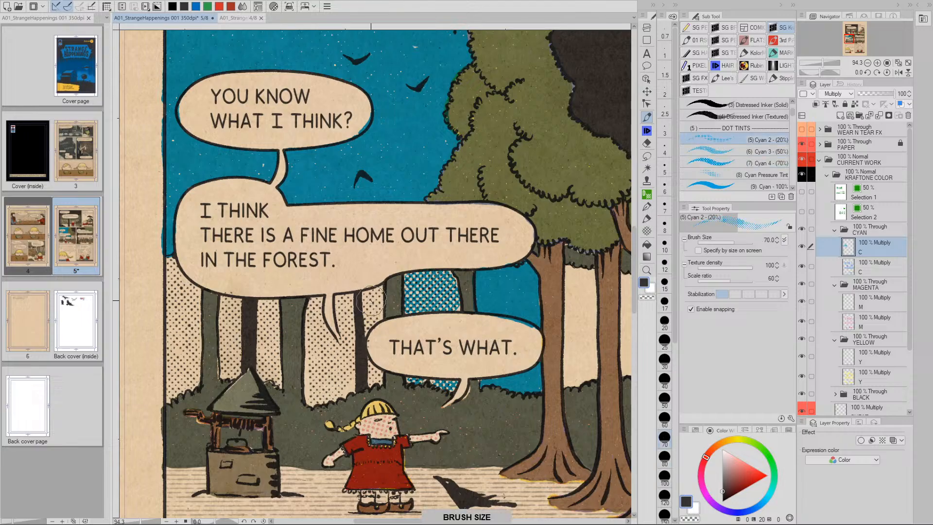
drag(371, 299, 375, 381)
mouse_move(378, 302)
mouse_down()
mouse_move(380, 321)
mouse_move(367, 311)
mouse_move(377, 382)
mouse_up()
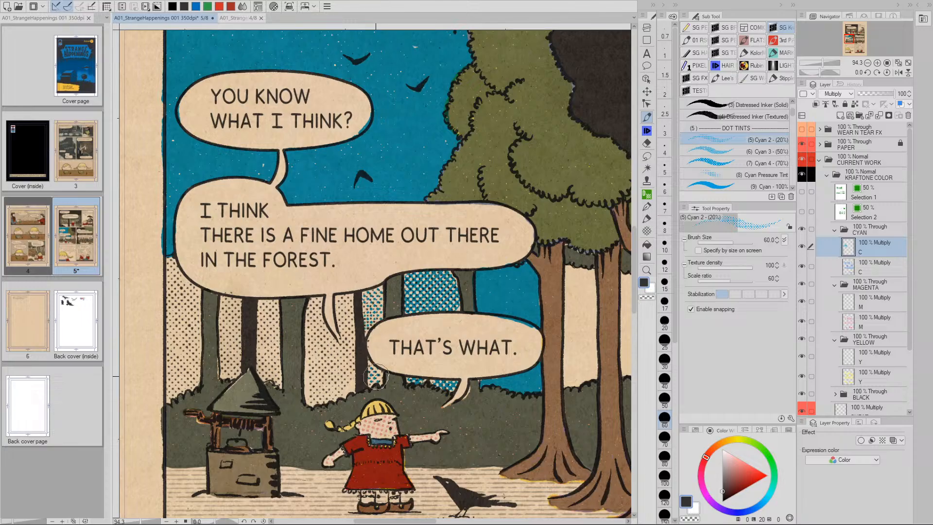
Zoom out over the forest panel and reselect the solid Cyan 100% brush
drag(491, 404, 366, 401)
key(slash)
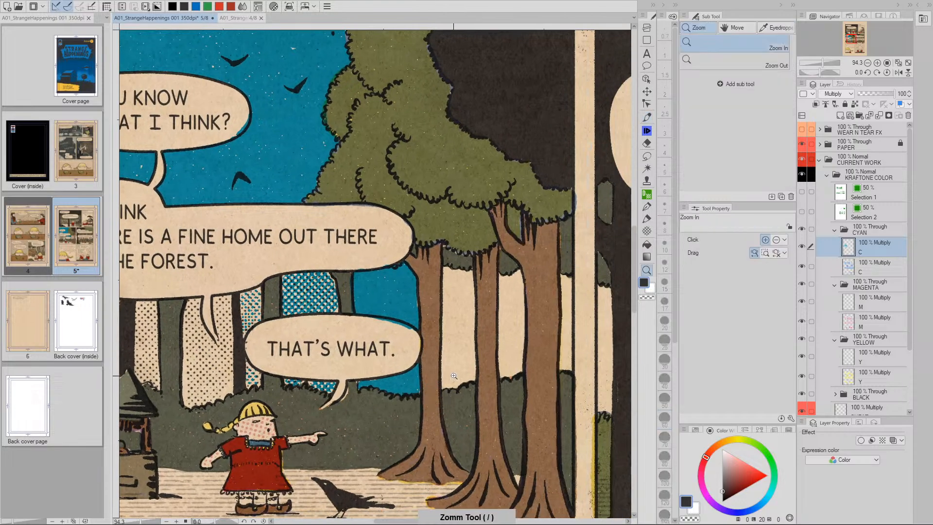
alt+click(460, 328)
key(p)
drag(795, 138, 795, 127)
click(761, 146)
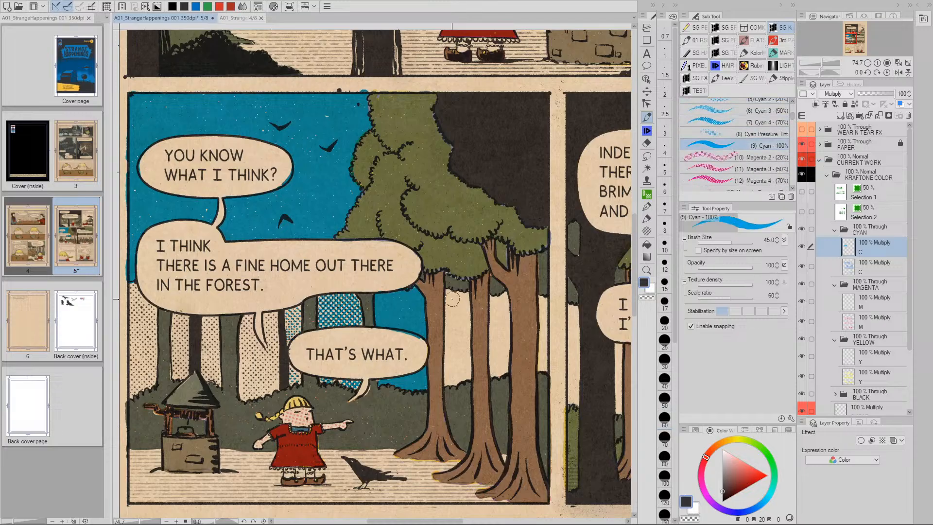
Paint solid cyan down the gap beside the tall trunk, touch up its top, then zoom out
mouse_move(451, 297)
mouse_down()
mouse_move(446, 383)
mouse_move(468, 378)
mouse_move(468, 293)
mouse_move(456, 293)
mouse_move(455, 376)
mouse_move(458, 305)
mouse_move(457, 372)
mouse_move(459, 305)
mouse_up()
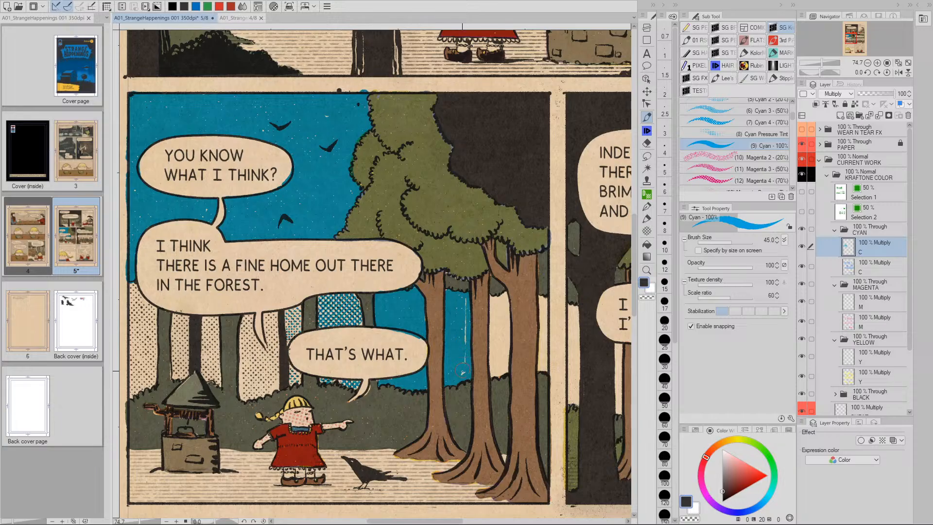
drag(463, 333, 408, 331)
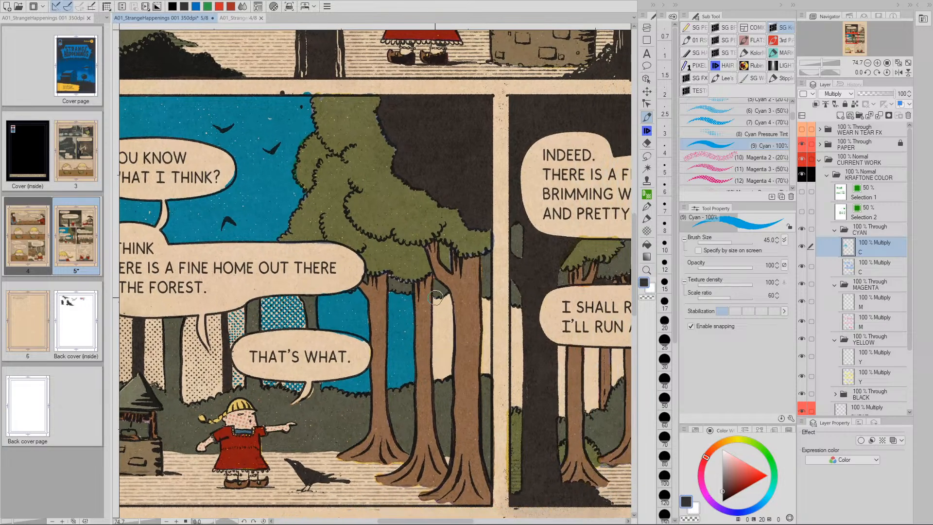
mouse_move(434, 298)
mouse_down()
mouse_move(450, 296)
mouse_move(435, 302)
mouse_move(435, 378)
mouse_move(450, 311)
mouse_up()
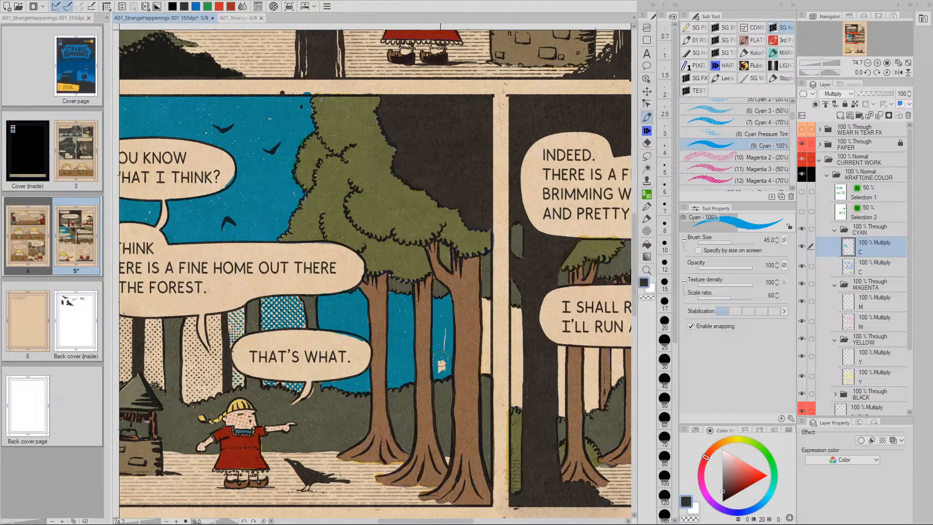
drag(446, 348, 420, 344)
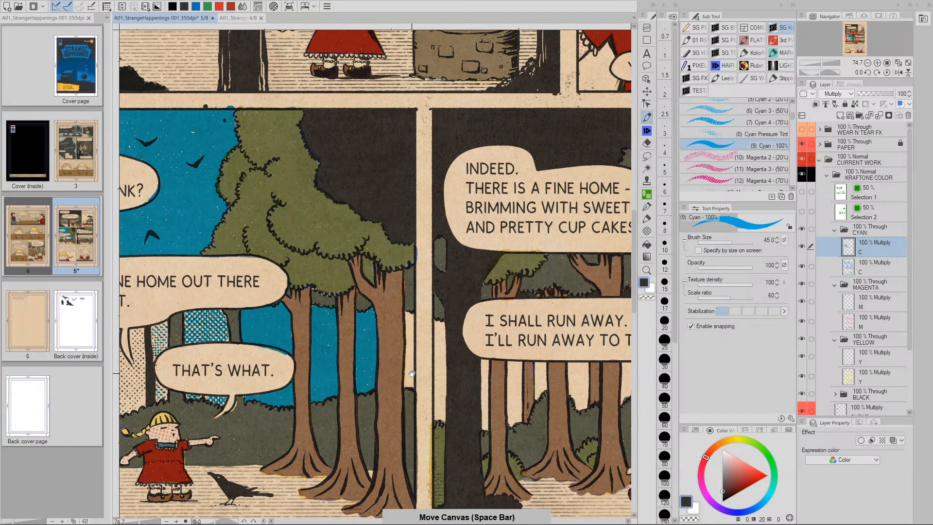
key(/)
scroll(419, 374, down, 2)
drag(466, 377, 372, 395)
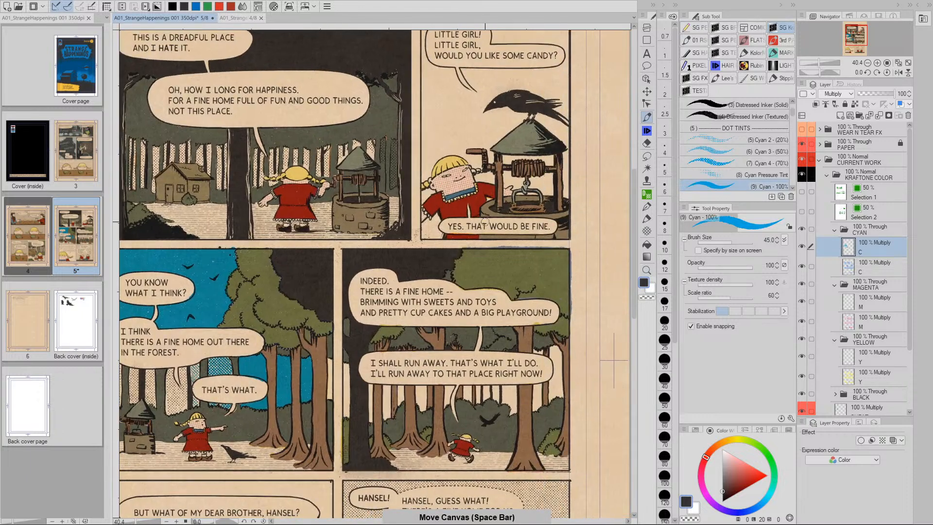
drag(498, 190, 535, 211)
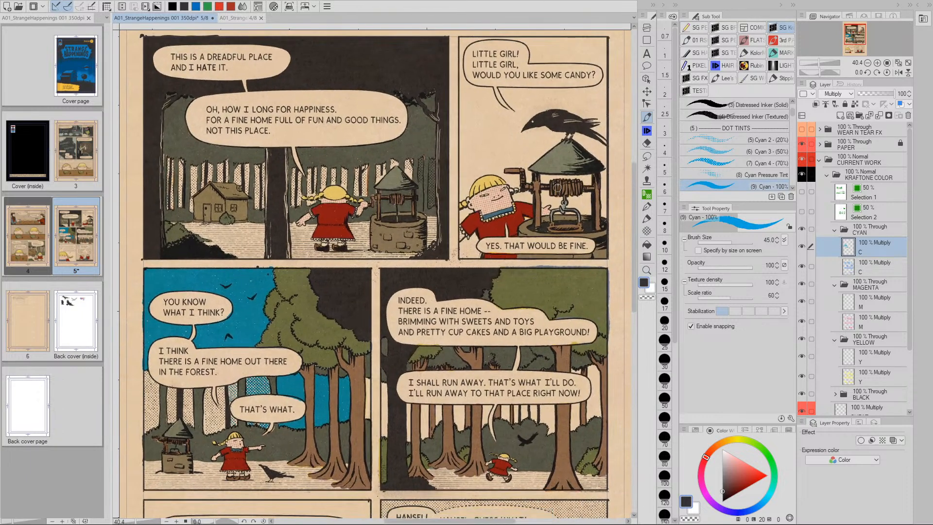
Paint four cyan sky strips down the trunk gaps in the INDEED panel
drag(398, 372, 378, 339)
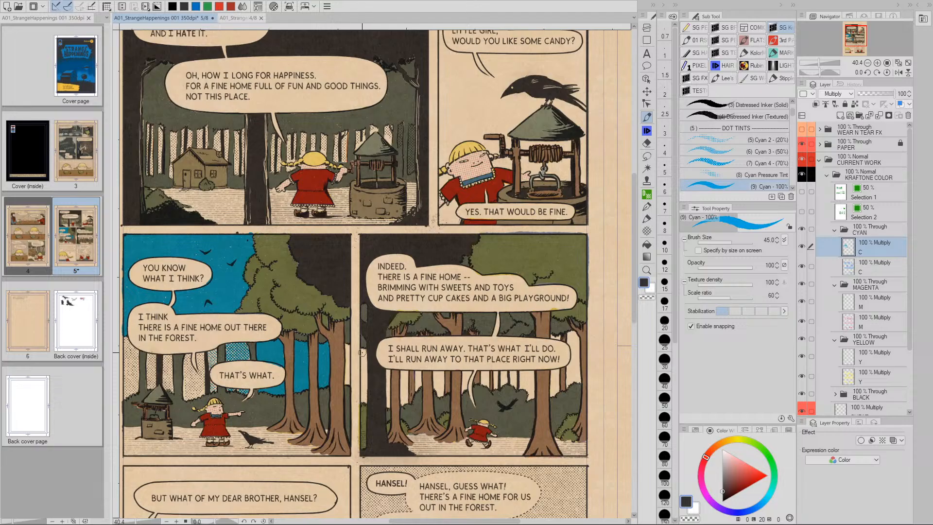
drag(364, 350, 364, 396)
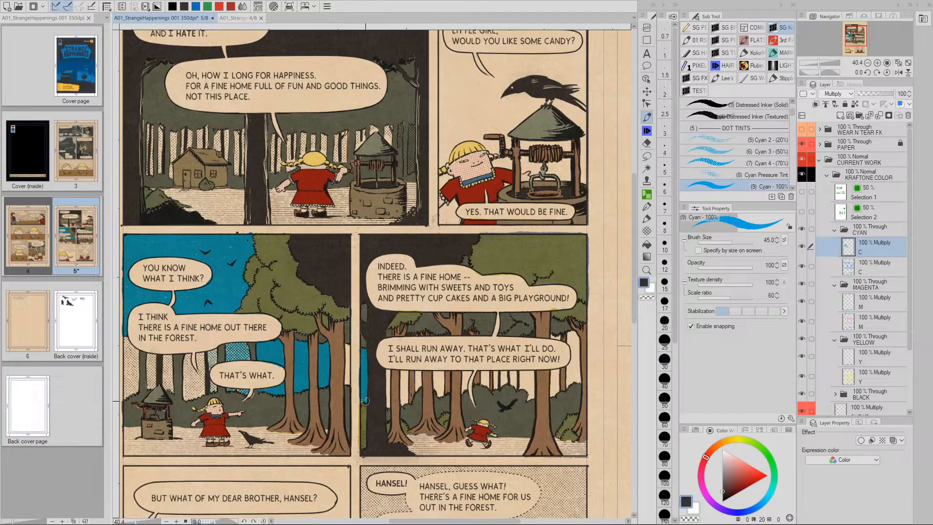
drag(387, 372, 388, 404)
drag(402, 374, 403, 398)
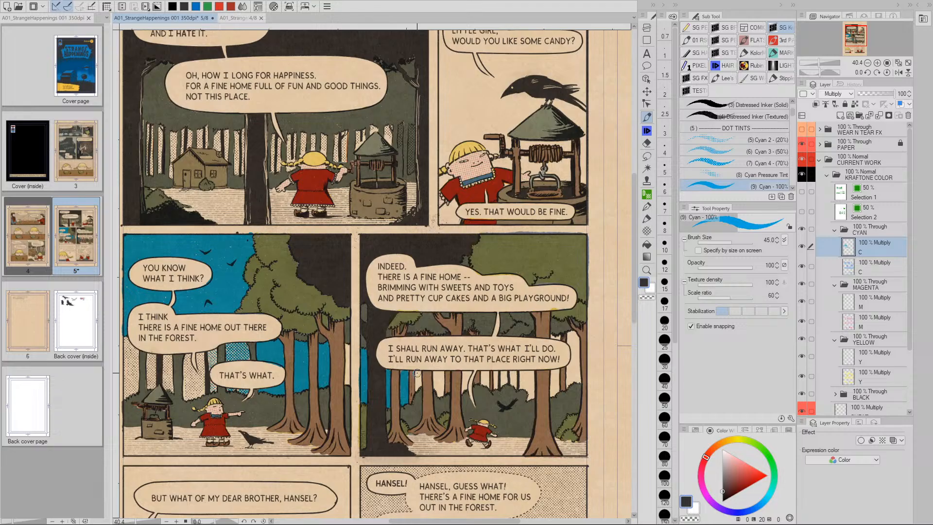
drag(416, 373, 417, 385)
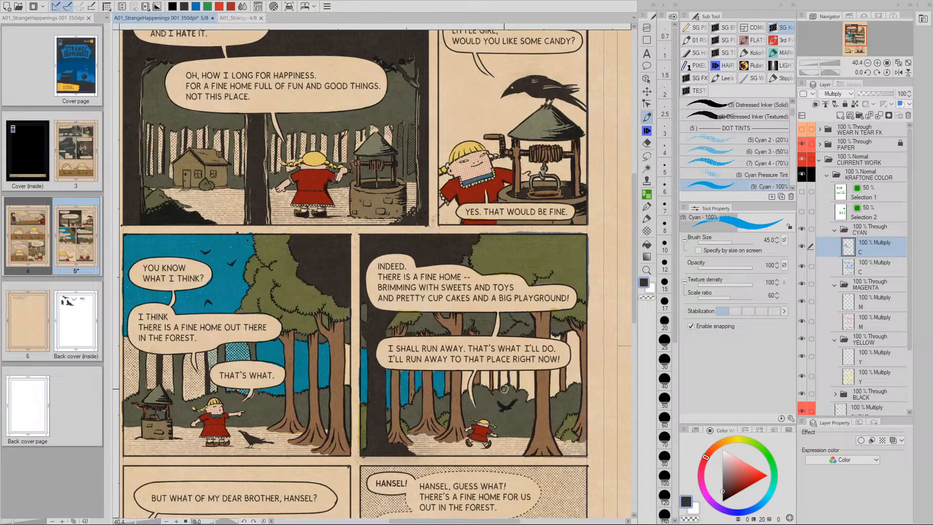
Zoom in and fill cyan just below the INDEED speech bubble
mouse_move(508, 385)
mouse_down()
mouse_move(470, 381)
mouse_move(490, 371)
mouse_up()
key(/)
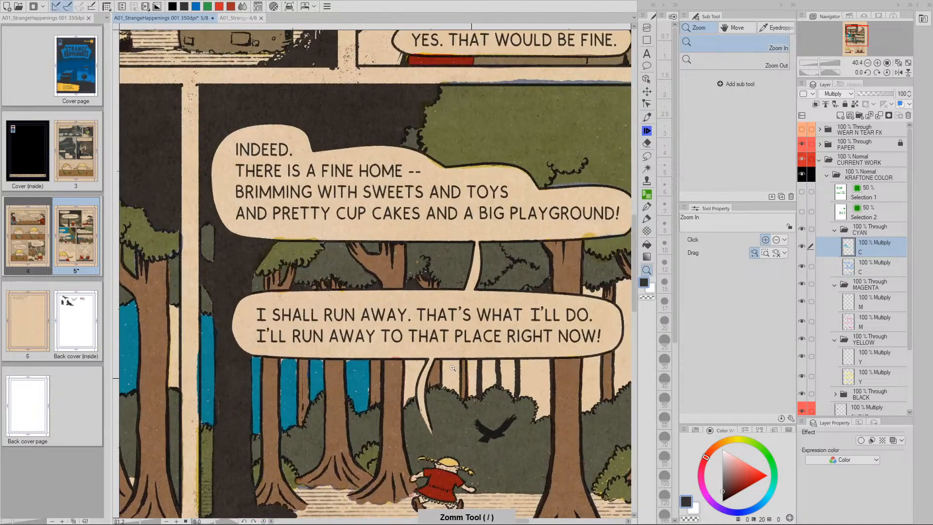
mouse_move(408, 361)
mouse_down()
mouse_move(427, 362)
mouse_move(405, 403)
mouse_move(407, 386)
mouse_move(388, 369)
mouse_move(370, 370)
mouse_up()
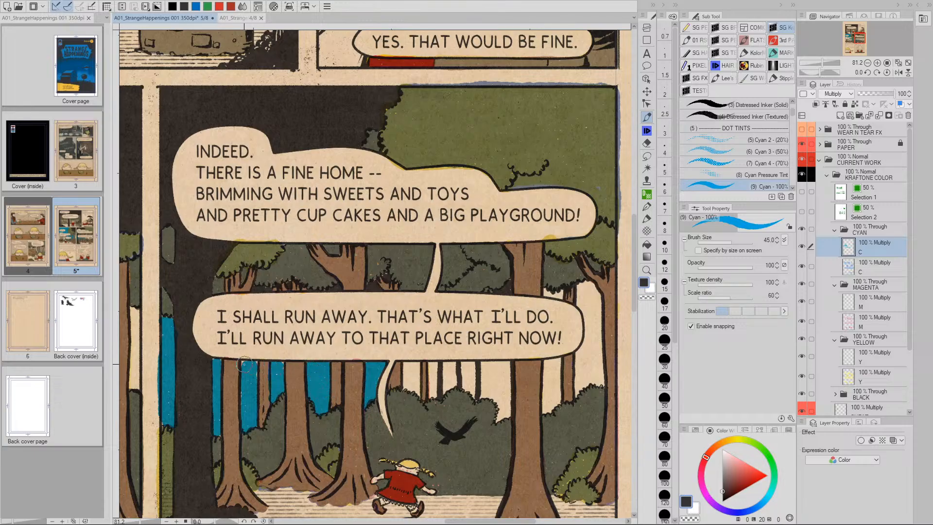
scroll(257, 372, down, 4)
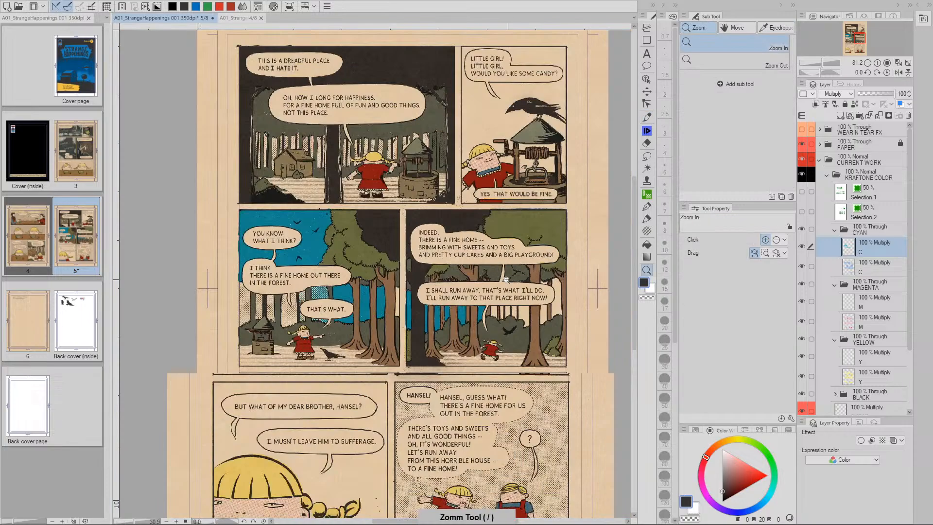
drag(495, 231, 465, 246)
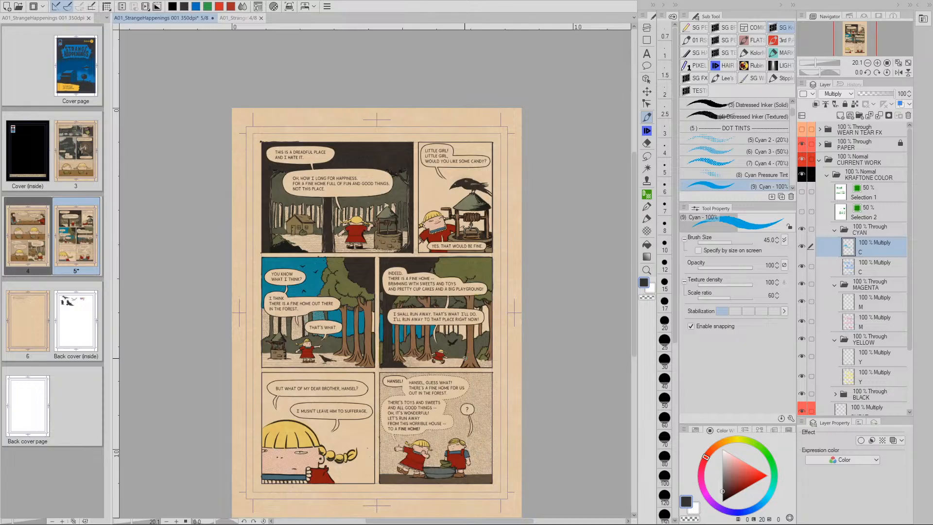
Fill the cream gap between two trunks in the forest panel with cyan sky
scroll(464, 358, up, 5)
mouse_move(443, 297)
mouse_down()
mouse_move(417, 345)
mouse_move(390, 353)
mouse_move(389, 378)
mouse_move(405, 377)
mouse_move(410, 394)
mouse_move(408, 326)
mouse_move(391, 331)
mouse_move(399, 360)
mouse_move(372, 362)
mouse_up()
scroll(416, 346, up, 5)
click(407, 335)
mouse_move(408, 335)
mouse_down()
mouse_move(408, 396)
mouse_move(412, 385)
mouse_up()
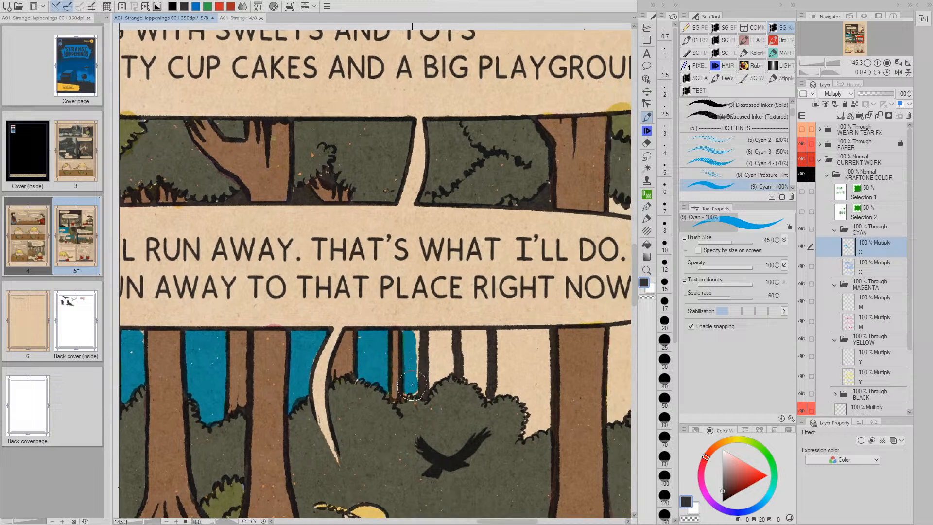
mouse_move(443, 336)
mouse_down()
mouse_move(410, 359)
mouse_move(377, 343)
mouse_move(489, 344)
mouse_move(488, 427)
mouse_move(470, 443)
mouse_move(474, 400)
mouse_up()
Fill the remaining gaps beside the trunk, in the foliage and by the balloon's right edge with cyan
mouse_move(465, 364)
mouse_down()
mouse_move(470, 403)
mouse_move(479, 354)
mouse_move(367, 362)
mouse_move(464, 365)
mouse_move(379, 368)
mouse_move(367, 401)
mouse_move(354, 391)
mouse_move(374, 382)
mouse_move(384, 389)
mouse_move(394, 369)
mouse_move(417, 372)
mouse_move(410, 379)
mouse_move(423, 377)
mouse_move(430, 403)
mouse_move(428, 369)
mouse_move(437, 384)
mouse_move(444, 371)
mouse_move(450, 389)
mouse_move(471, 400)
mouse_move(465, 408)
mouse_move(463, 379)
mouse_move(574, 347)
mouse_move(435, 338)
mouse_up()
key(slash)
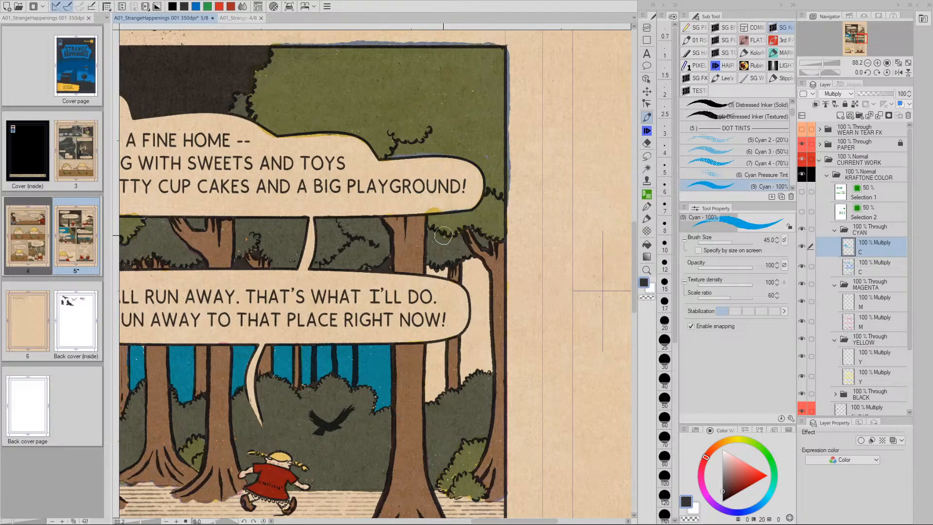
mouse_move(432, 271)
mouse_down()
mouse_move(469, 272)
mouse_move(471, 260)
mouse_move(488, 274)
mouse_move(466, 283)
mouse_move(475, 310)
mouse_move(463, 383)
mouse_move(490, 364)
mouse_move(485, 298)
mouse_move(481, 350)
mouse_up()
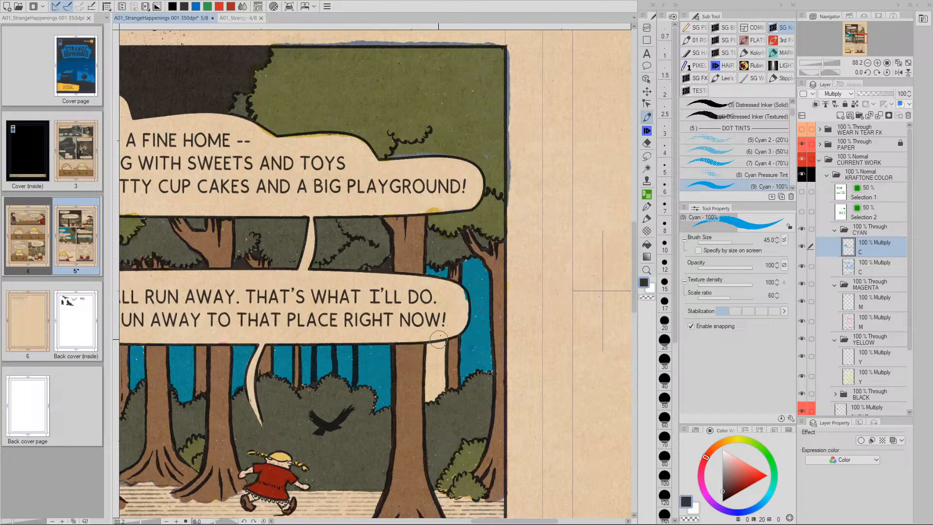
mouse_move(430, 346)
mouse_down()
mouse_move(432, 400)
mouse_move(443, 391)
mouse_move(442, 346)
mouse_move(429, 394)
mouse_up()
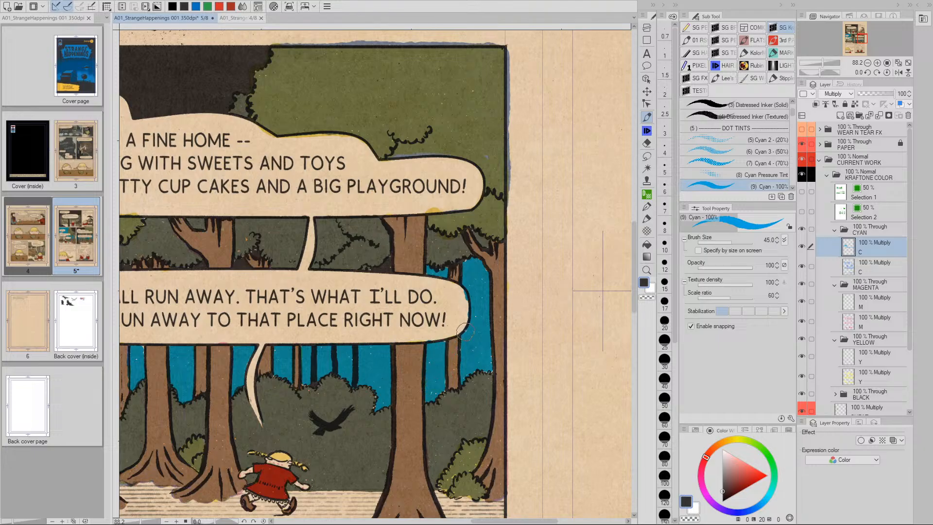
mouse_move(468, 312)
mouse_down()
mouse_move(455, 295)
mouse_move(467, 319)
mouse_up()
key(minus)
key(minus)
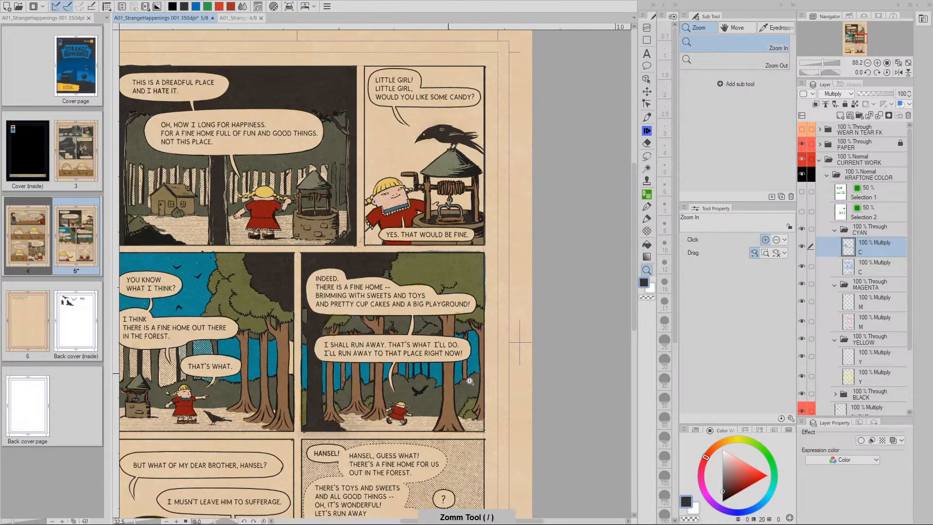
Zoom in and fill the narrow gap between the trunk and the panel border with cyan
drag(473, 378, 458, 376)
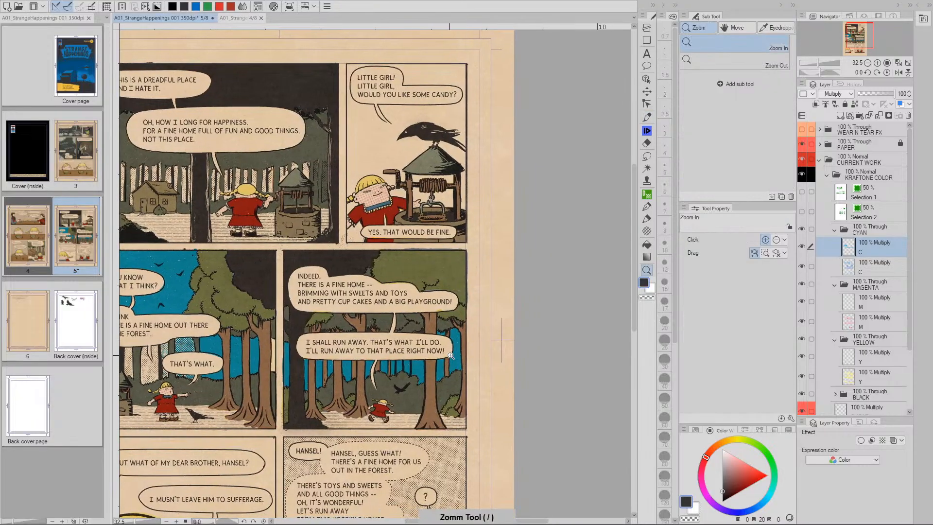
key(plus)
key(plus)
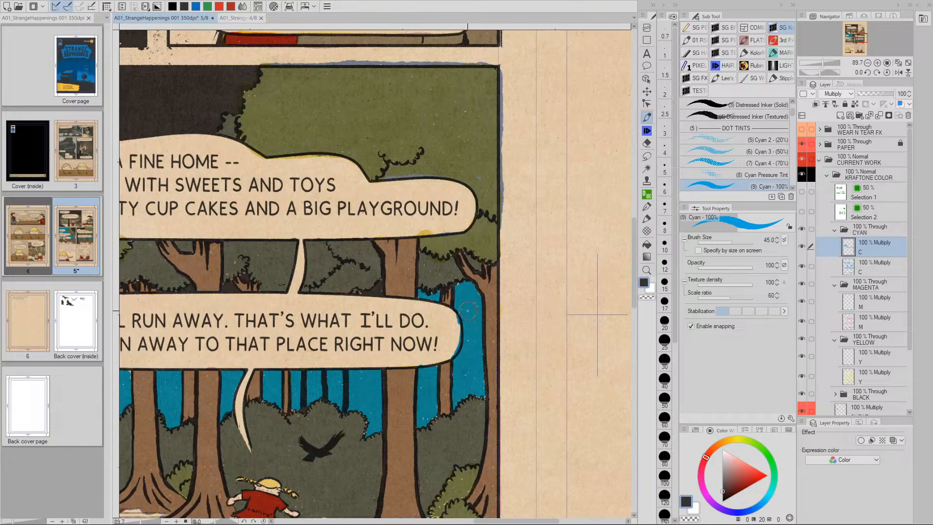
drag(469, 348, 471, 389)
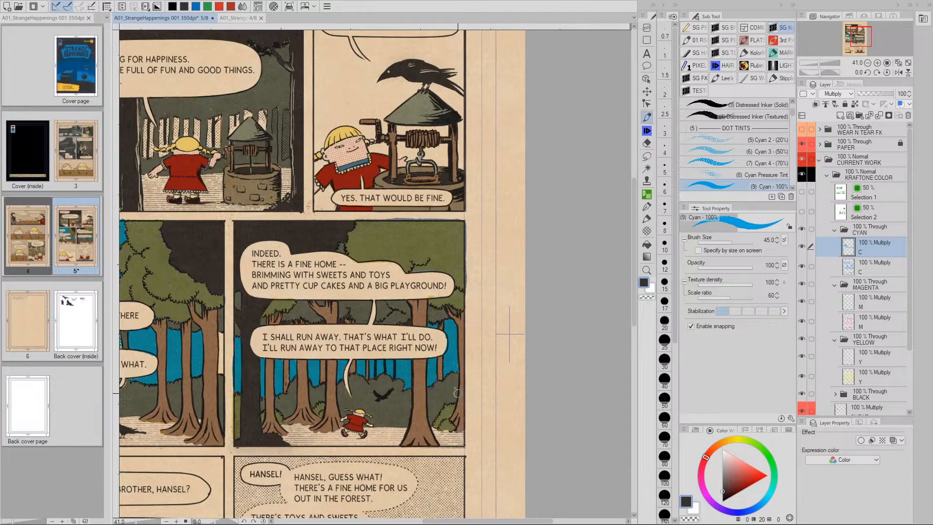
key(/)
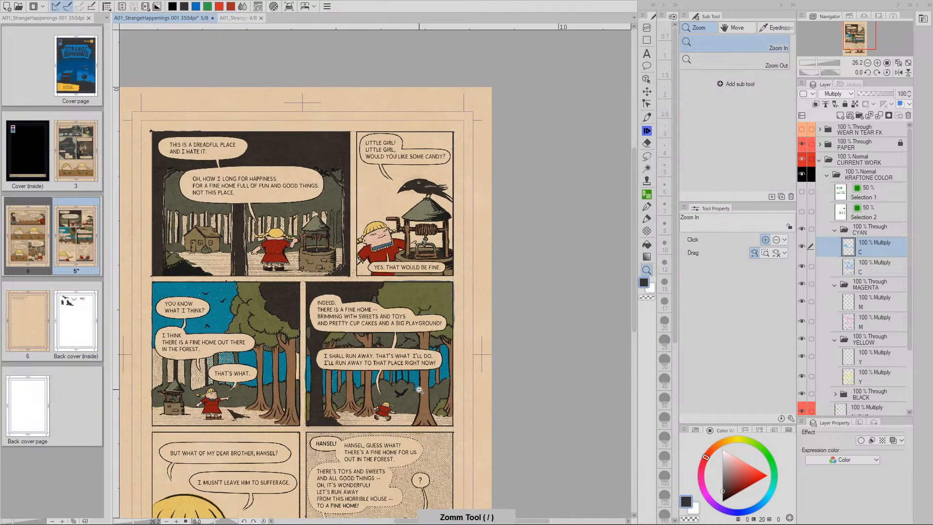
drag(340, 428, 344, 381)
key(p)
drag(268, 307, 330, 312)
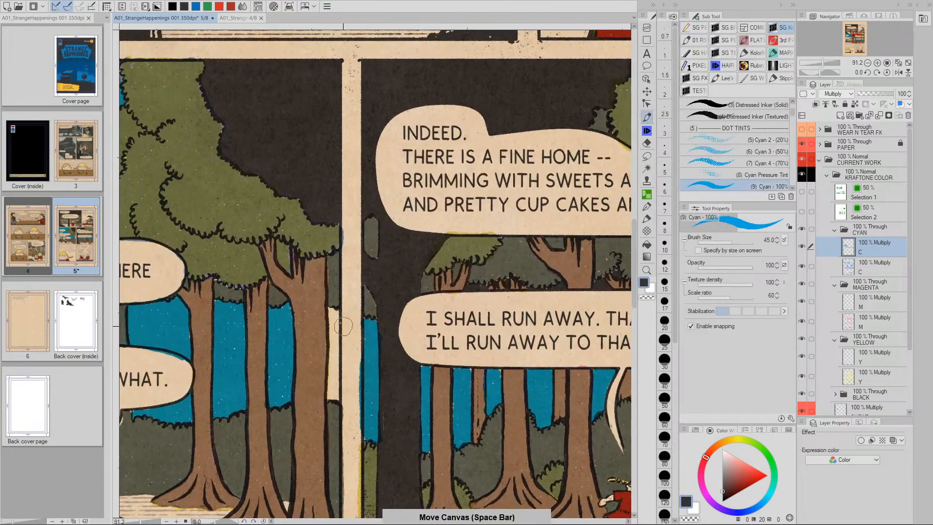
mouse_move(330, 311)
mouse_down()
mouse_move(333, 396)
mouse_move(342, 332)
mouse_up()
Zoom out to show the whole page and open Hue/Saturation/Luminosity
key(slash)
drag(543, 408, 457, 408)
key(space)
drag(609, 409, 452, 350)
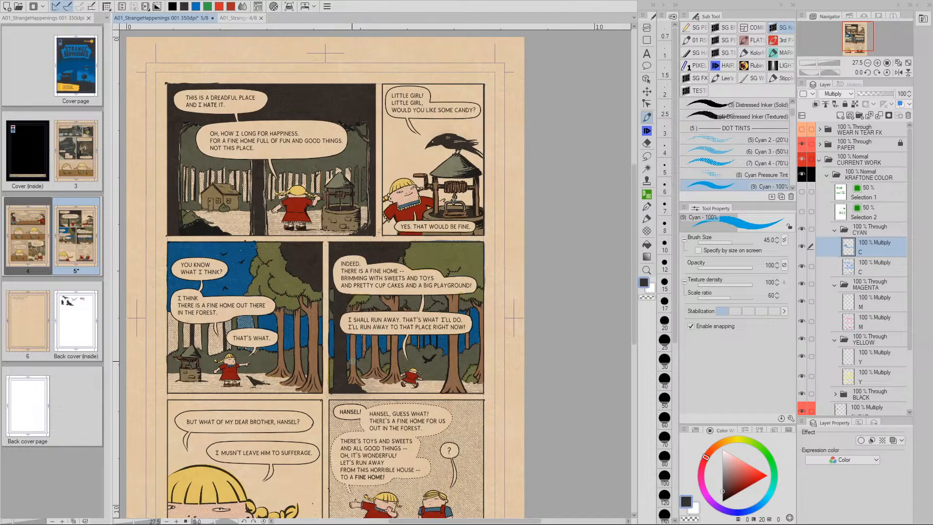
key(ctrl+u)
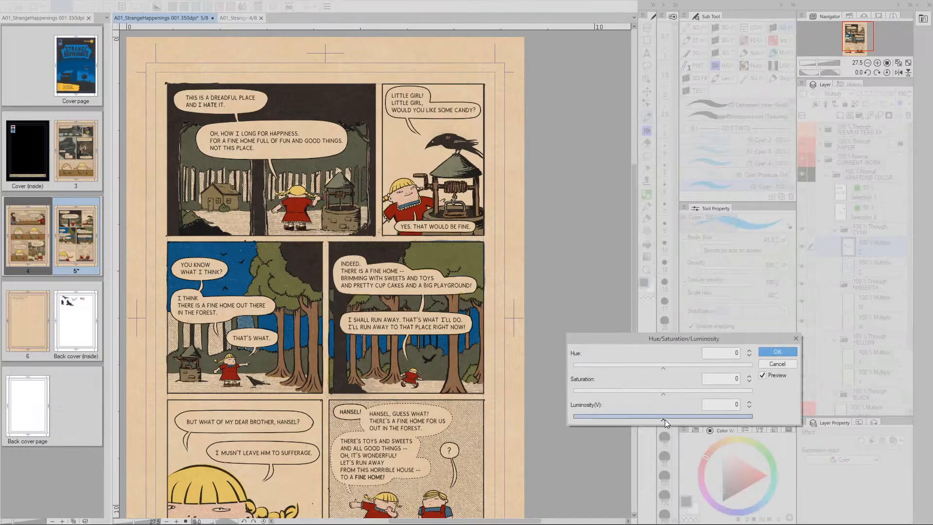
Raise the cyan layer's luminosity to 65 and apply it to lighten the sky
drag(694, 416, 721, 416)
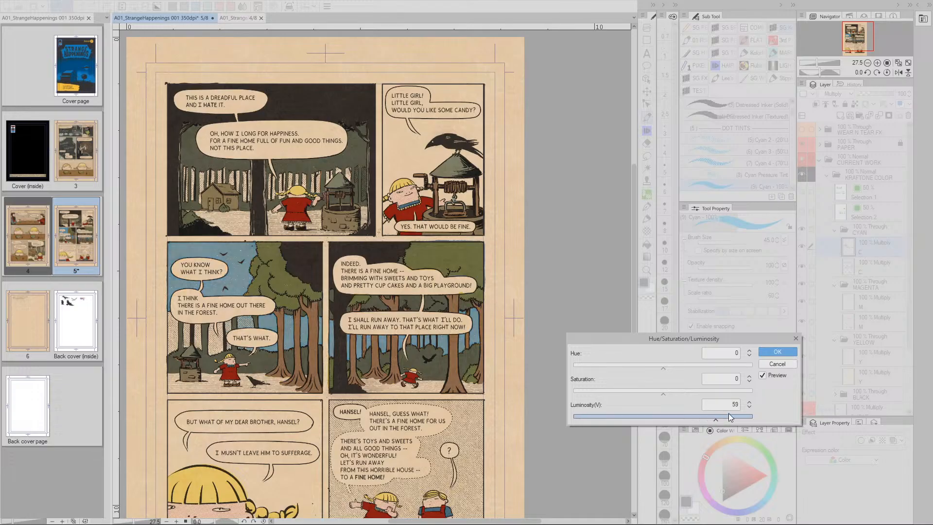
click(751, 401)
click(749, 401)
click(748, 401)
click(749, 401)
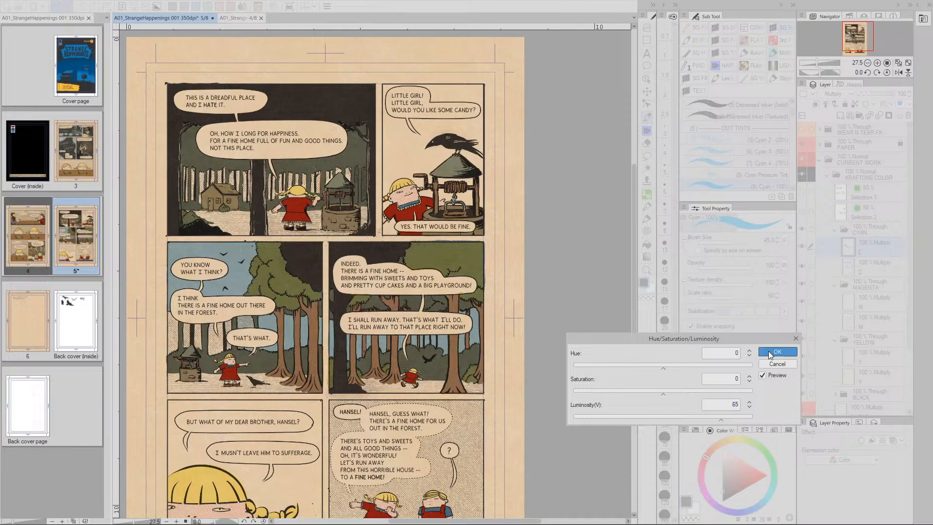
key(Return)
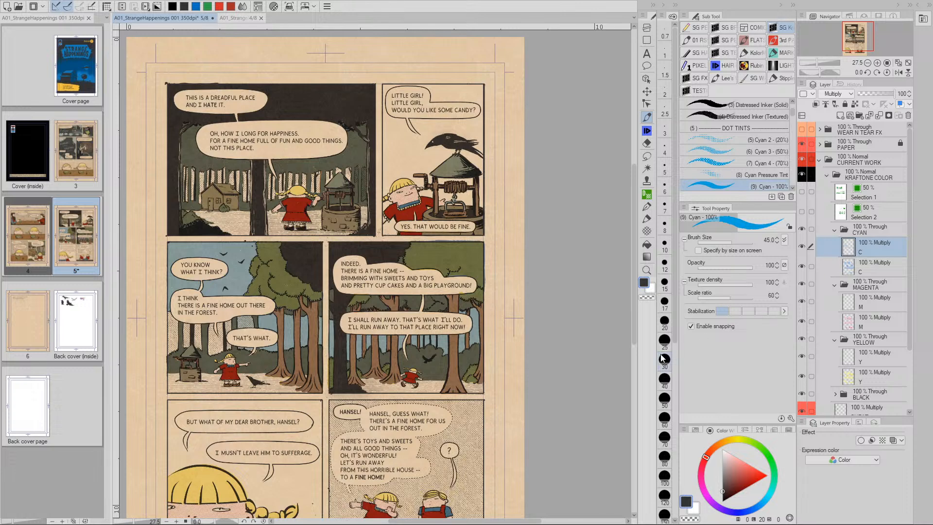
mouse_move(465, 308)
mouse_down()
mouse_move(479, 360)
mouse_move(486, 326)
mouse_move(493, 339)
mouse_move(490, 308)
mouse_up()
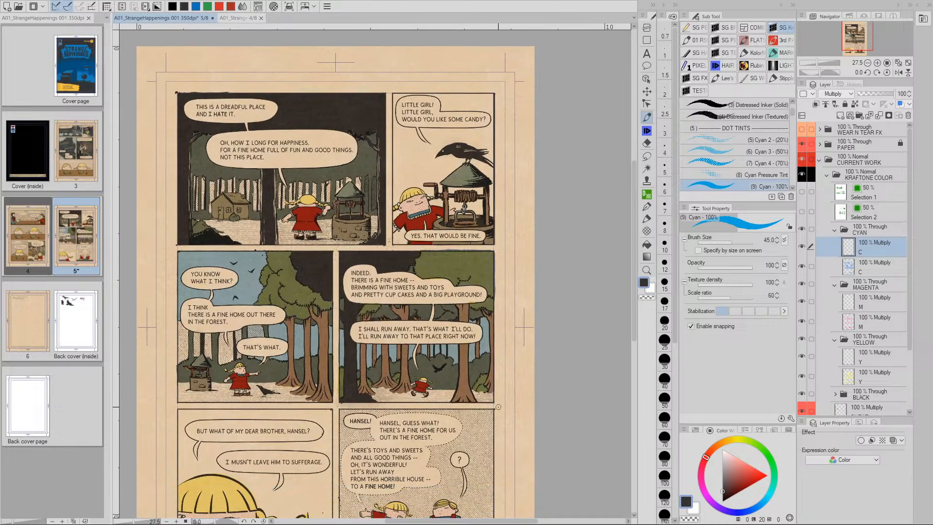
drag(495, 212, 486, 316)
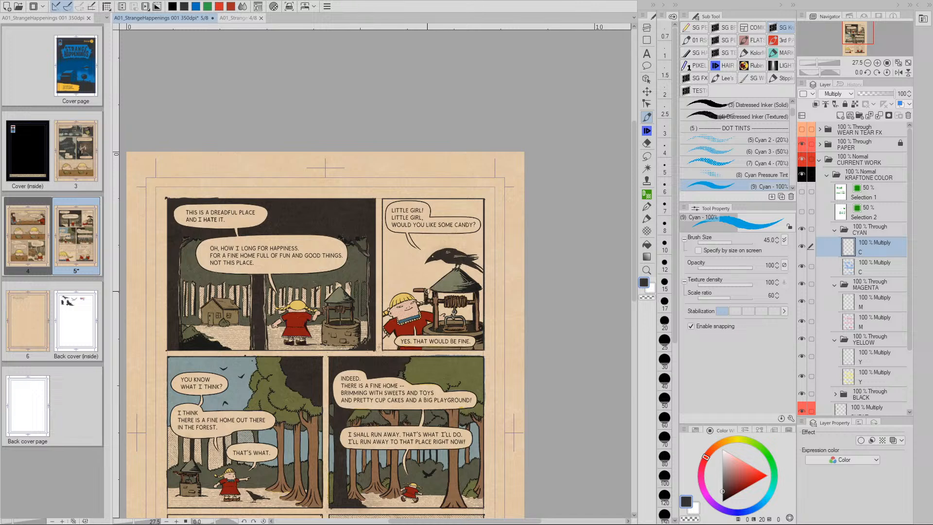
drag(429, 413, 478, 310)
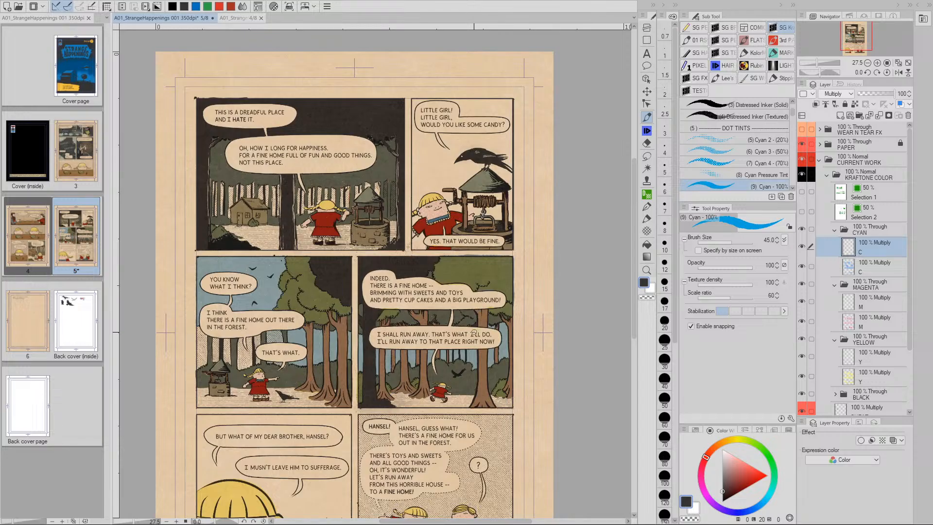
key(/)
mouse_move(334, 357)
mouse_down()
mouse_move(423, 346)
mouse_move(451, 363)
mouse_move(317, 360)
mouse_up()
scroll(451, 363, down, 1)
scroll(451, 364, down, 1)
key(p)
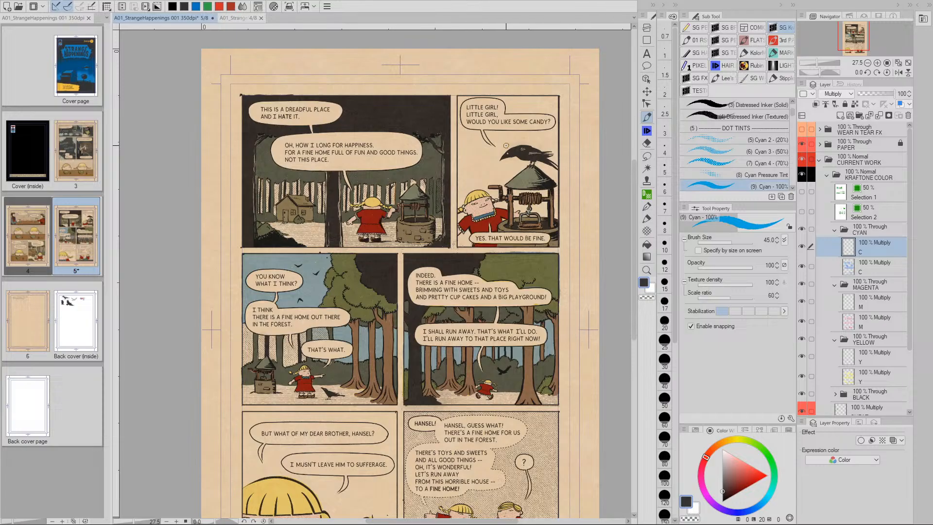
scroll(634, 308, down, 3)
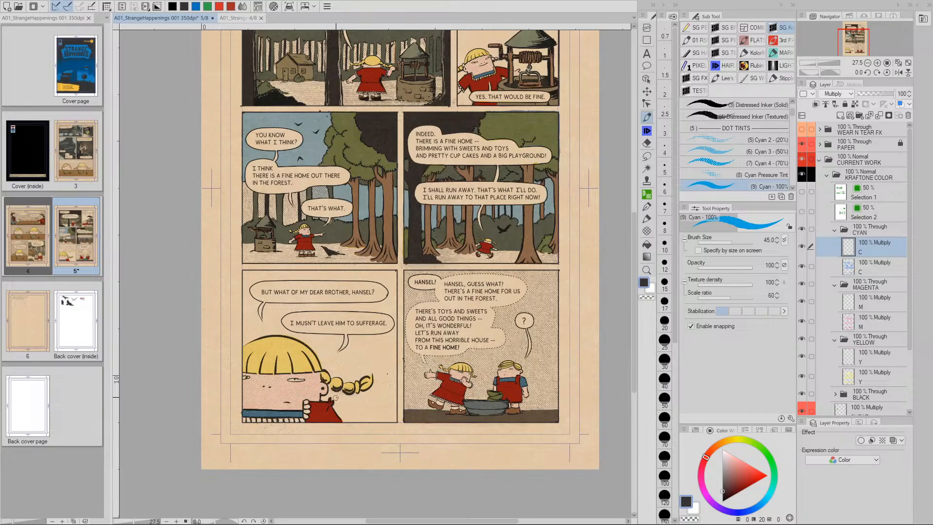
key(space)
mouse_move(347, 392)
mouse_down()
mouse_move(358, 391)
mouse_move(339, 391)
mouse_up()
drag(407, 392, 347, 389)
key(slash)
drag(501, 362, 478, 363)
key(space)
drag(539, 377, 467, 377)
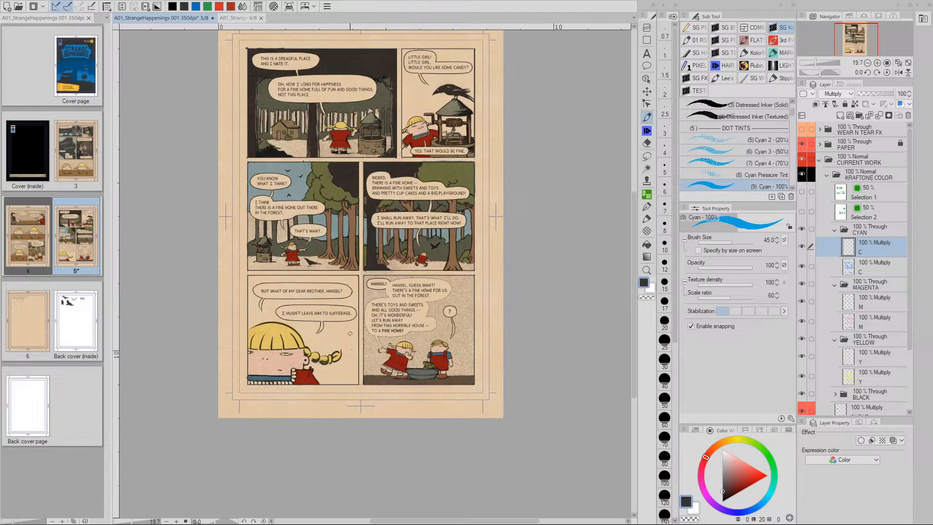
click(345, 346)
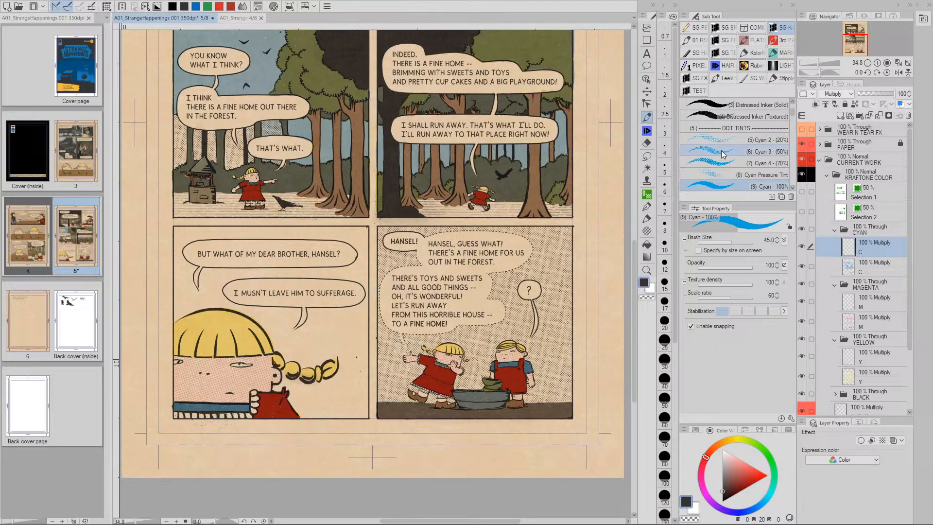
Paint Cyan 4 (70%) dot tint at brush size 100 behind the lower-left panel's top balloons
click(726, 163)
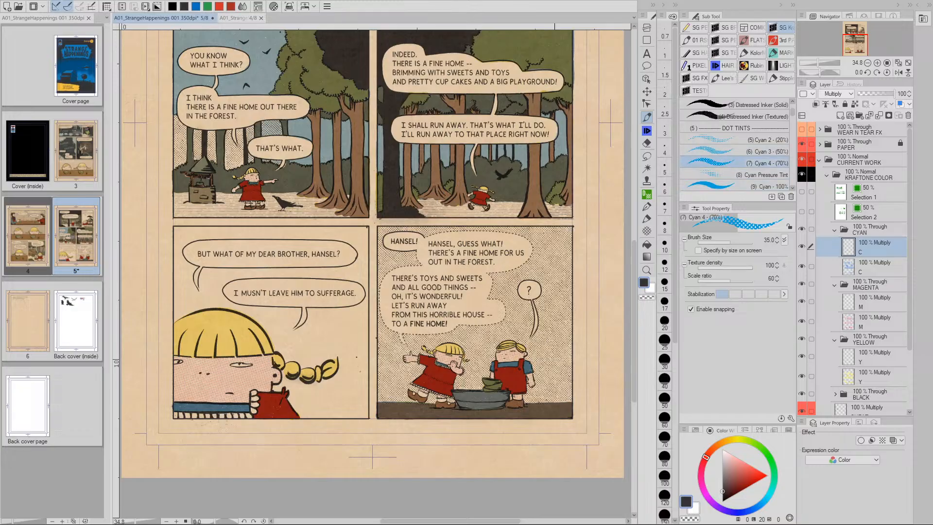
drag(345, 345, 375, 355)
mouse_move(188, 245)
mouse_down()
mouse_move(179, 232)
mouse_move(195, 233)
mouse_up()
key(ctrl+z)
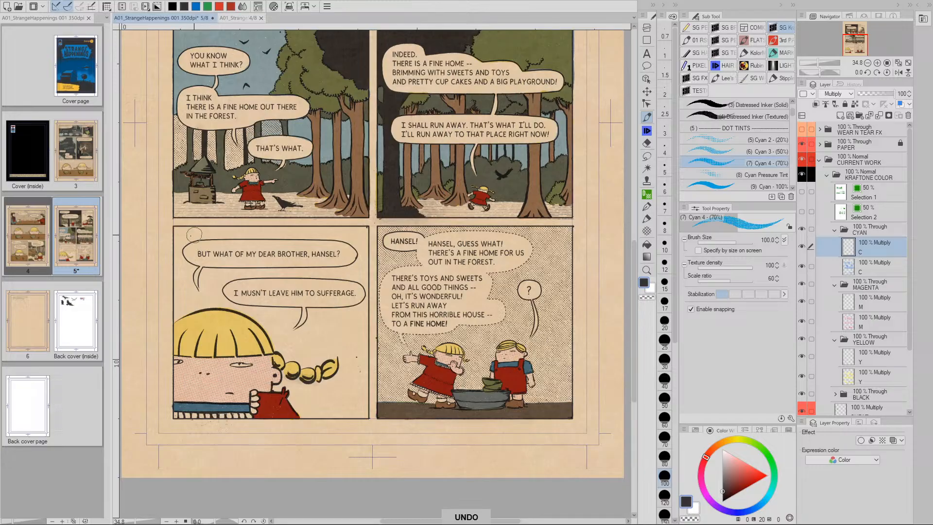
mouse_move(176, 229)
mouse_down()
mouse_move(364, 232)
mouse_move(362, 370)
mouse_move(326, 322)
mouse_move(283, 293)
mouse_move(178, 272)
mouse_move(179, 240)
mouse_move(188, 249)
mouse_move(194, 242)
mouse_move(221, 271)
mouse_move(240, 236)
mouse_move(259, 244)
mouse_move(270, 280)
mouse_move(298, 245)
mouse_move(320, 238)
mouse_move(300, 283)
mouse_move(310, 294)
mouse_move(333, 243)
mouse_move(351, 239)
mouse_move(321, 302)
mouse_move(307, 297)
mouse_move(341, 297)
mouse_move(324, 294)
mouse_move(351, 254)
mouse_move(341, 319)
mouse_move(340, 307)
mouse_move(335, 315)
mouse_move(349, 337)
mouse_move(344, 312)
mouse_move(366, 369)
mouse_move(375, 426)
mouse_up()
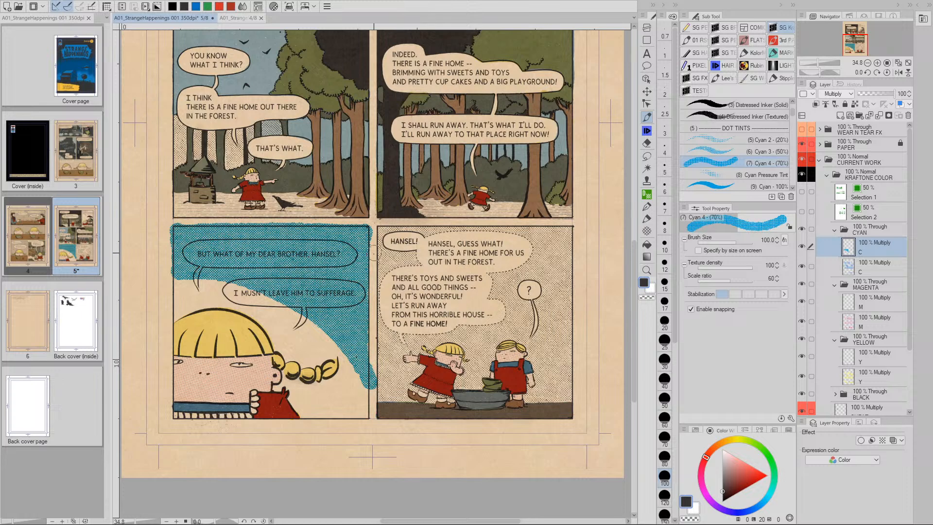
Erase the cyan spill along the lower-left panel's top edge, then tint the boy's face with 70% cyan dots
key(e)
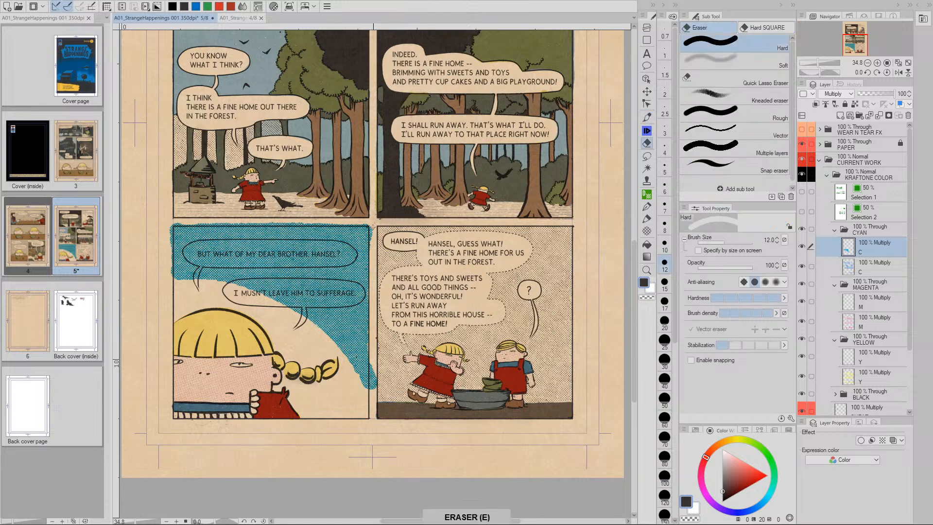
drag(372, 227, 372, 234)
drag(372, 382, 371, 359)
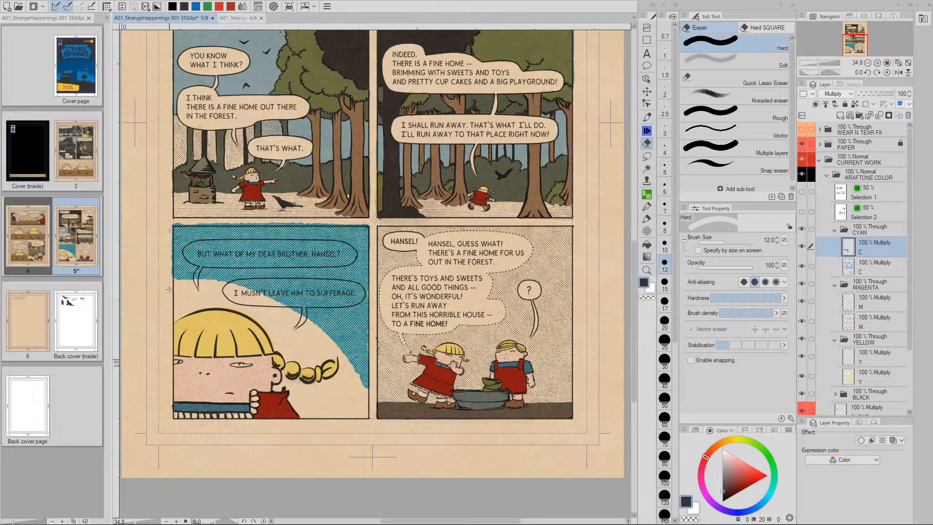
drag(239, 224, 342, 223)
drag(349, 223, 292, 220)
key(p)
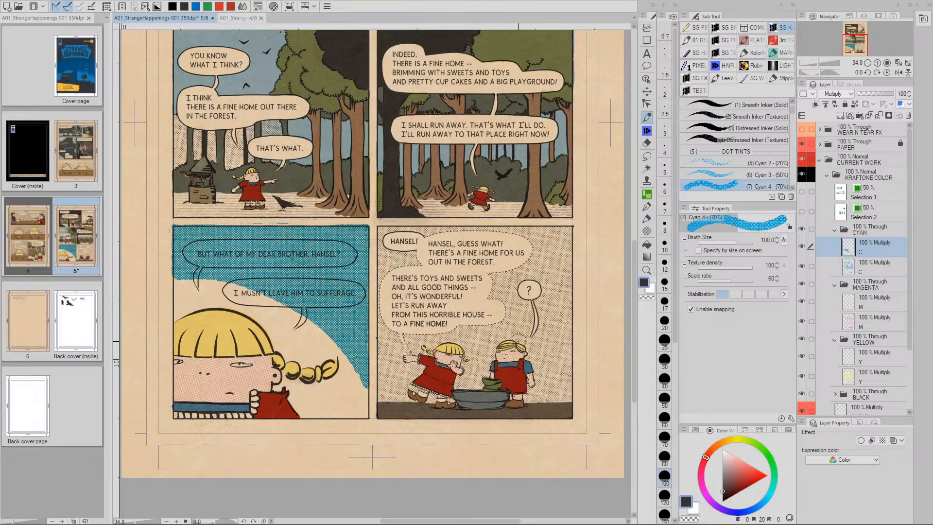
drag(521, 343, 516, 354)
Open and close the cover page, close the page 4 document, and recentre page 5
double_click(76, 79)
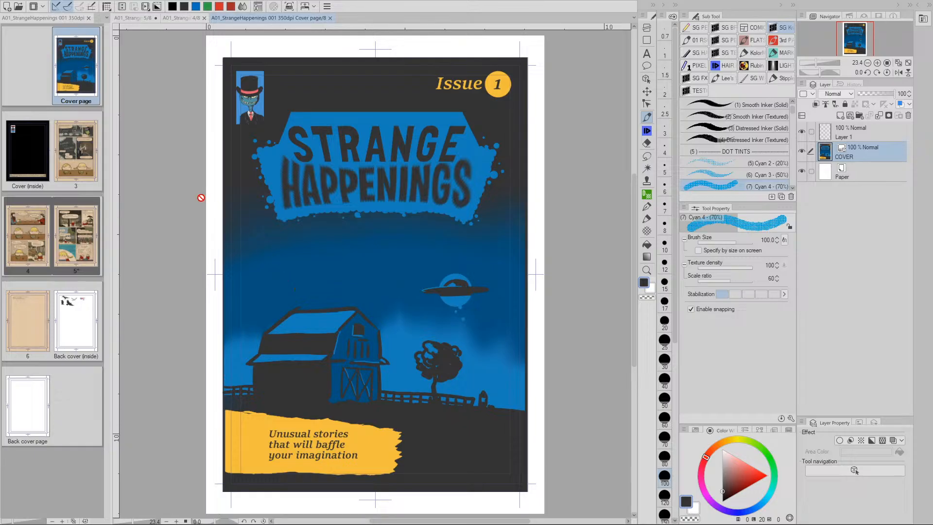
click(330, 18)
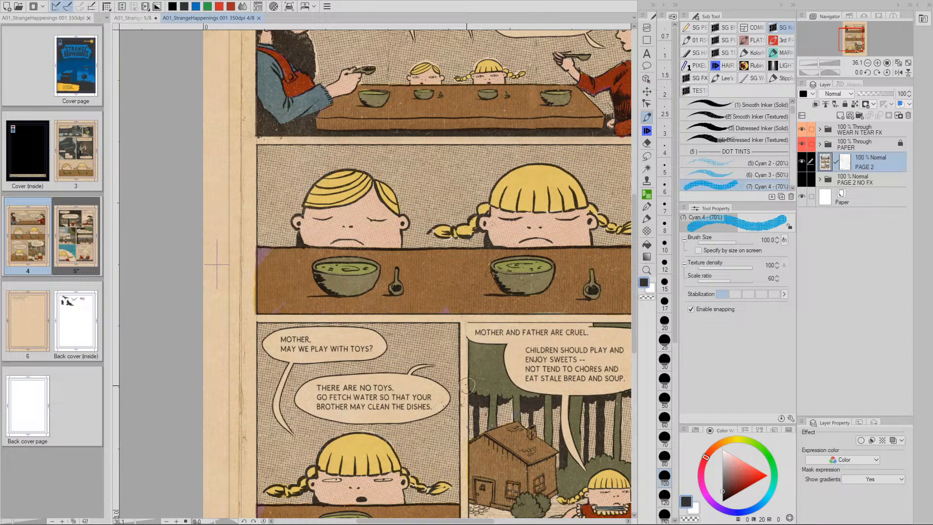
click(258, 18)
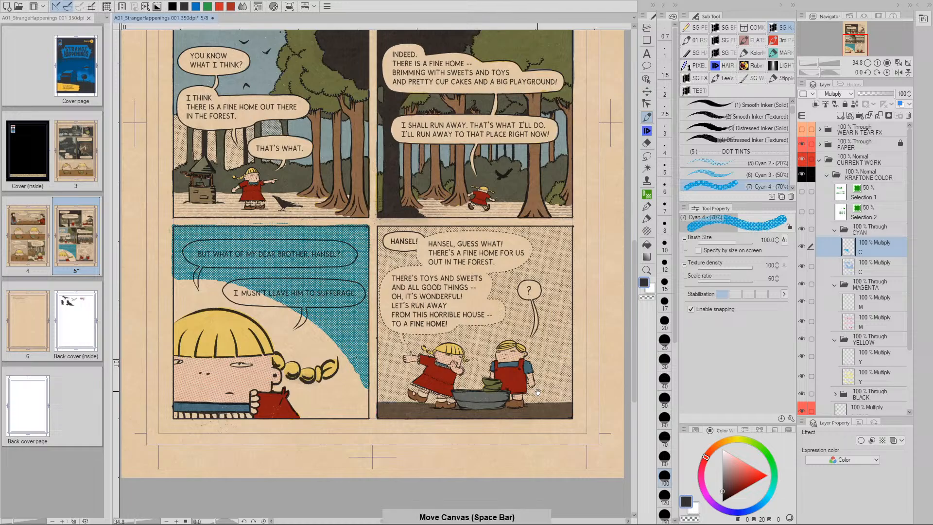
drag(515, 389, 488, 377)
drag(322, 330, 359, 327)
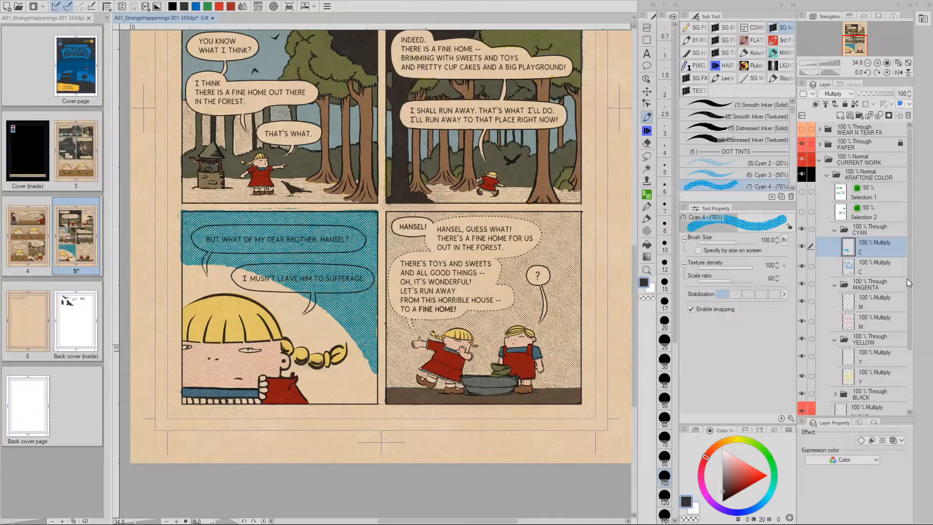
scroll(907, 286, down, 4)
Pick the freehand Lasso selection, make the cyan C layer active and zoom into the bottom-left panel
click(846, 367)
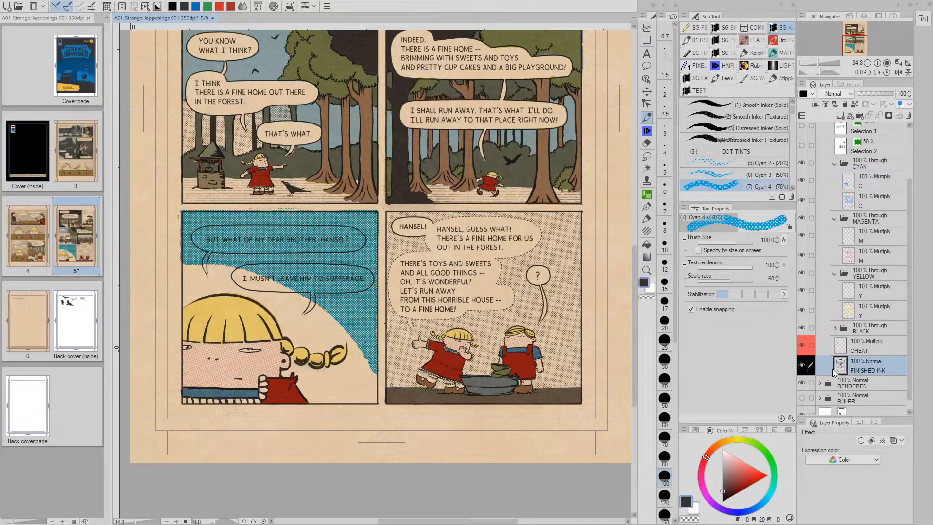
key(w)
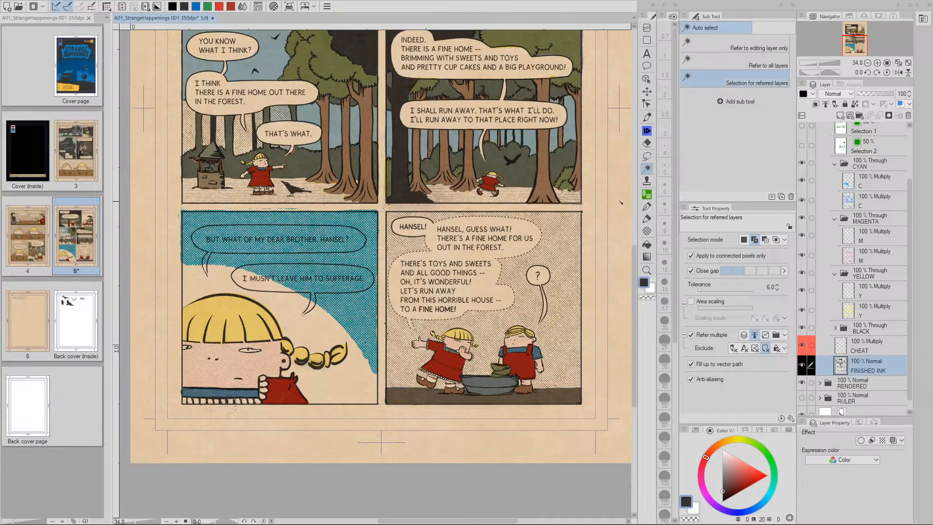
click(647, 156)
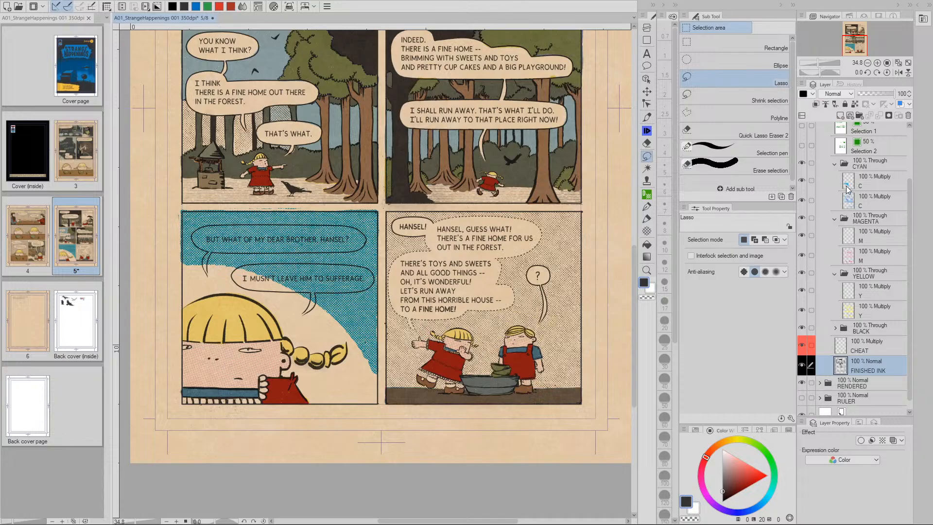
click(839, 188)
drag(340, 321, 514, 329)
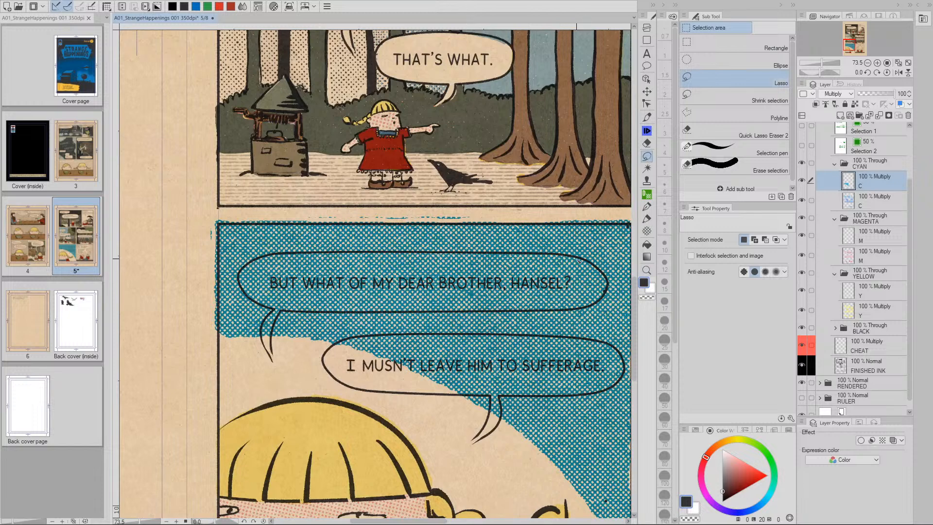
Outline the upper speech balloon and clear the cyan dots inside it
drag(577, 260, 405, 252)
mouse_move(332, 253)
mouse_down()
mouse_move(281, 253)
mouse_move(251, 266)
mouse_up()
mouse_move(270, 317)
mouse_down()
mouse_move(269, 344)
mouse_move(284, 314)
mouse_move(315, 314)
mouse_up()
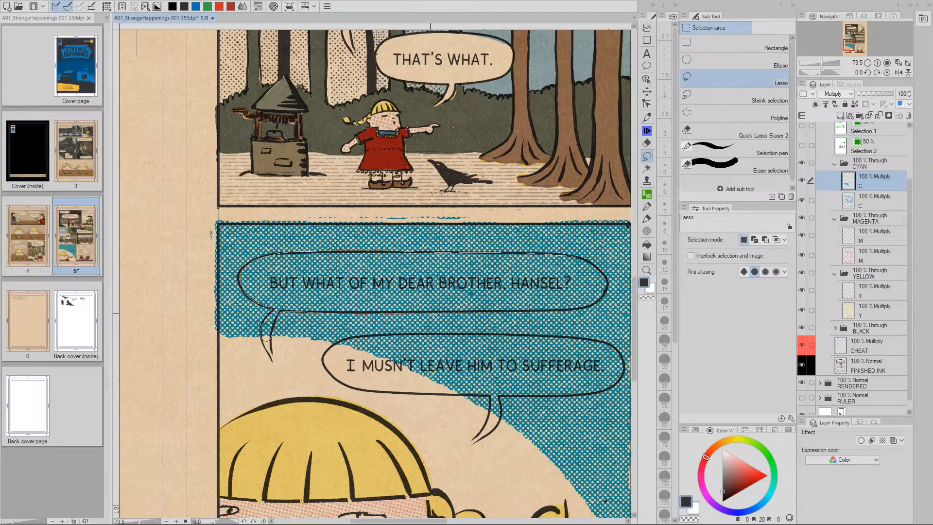
drag(537, 314, 582, 310)
drag(573, 259, 537, 252)
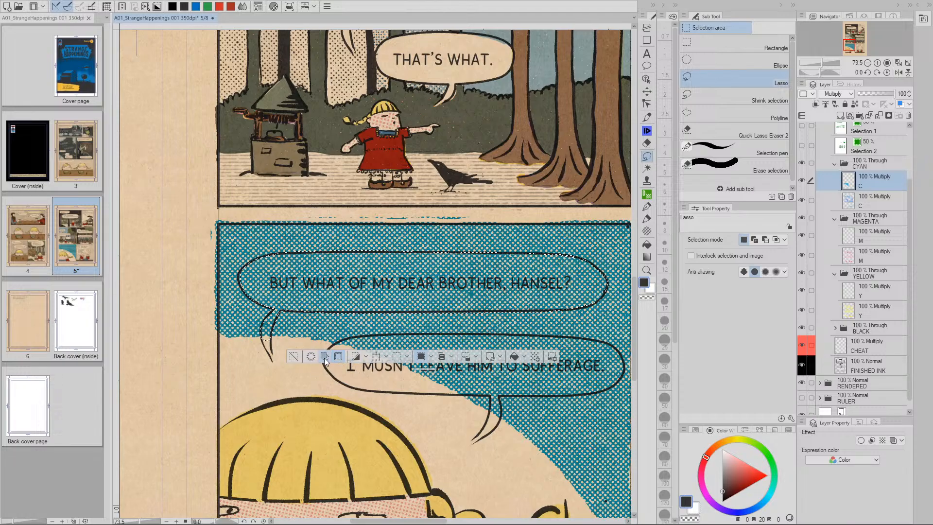
click(312, 358)
click(294, 358)
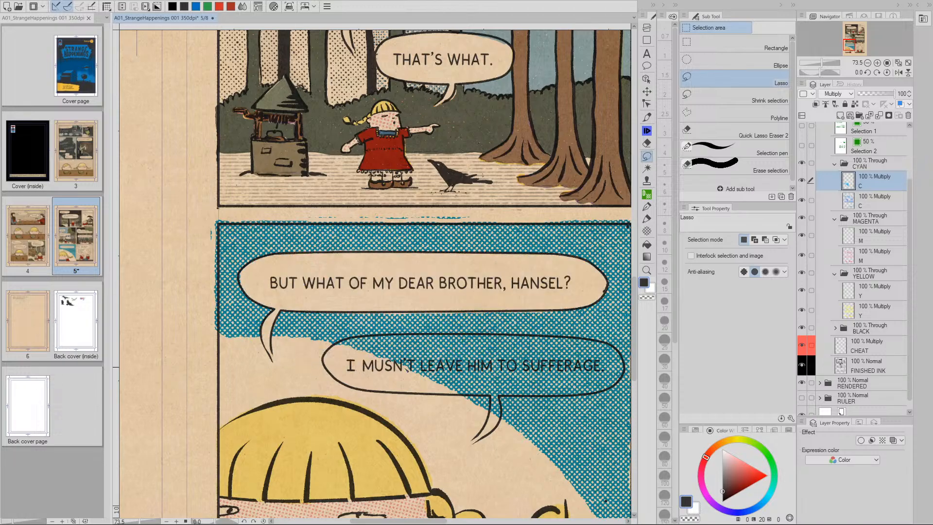
Outline the lower speech balloon and clear the cyan dots inside it
drag(511, 376, 422, 317)
drag(514, 285, 403, 278)
mouse_move(342, 277)
mouse_down()
mouse_move(252, 278)
mouse_move(242, 302)
mouse_move(403, 339)
mouse_move(408, 367)
mouse_move(412, 338)
mouse_move(523, 330)
mouse_move(537, 306)
mouse_move(519, 282)
mouse_up()
click(296, 378)
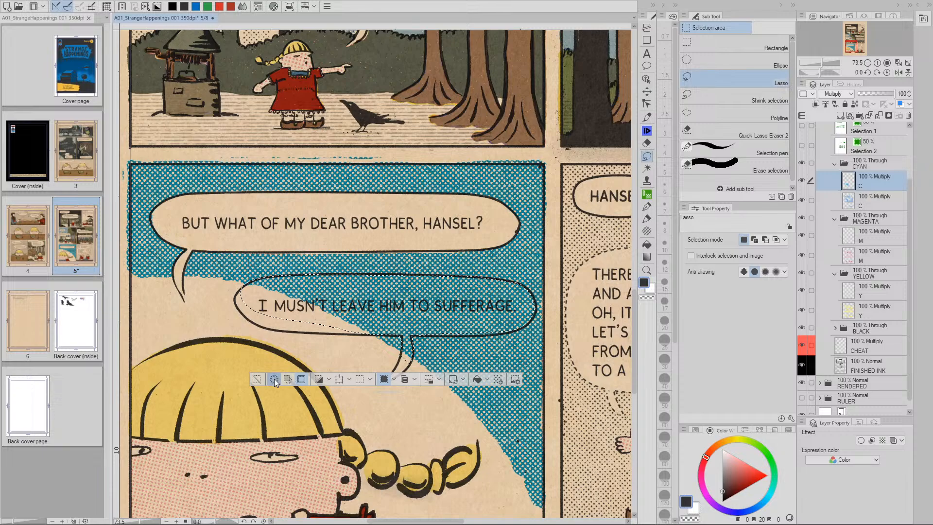
click(257, 379)
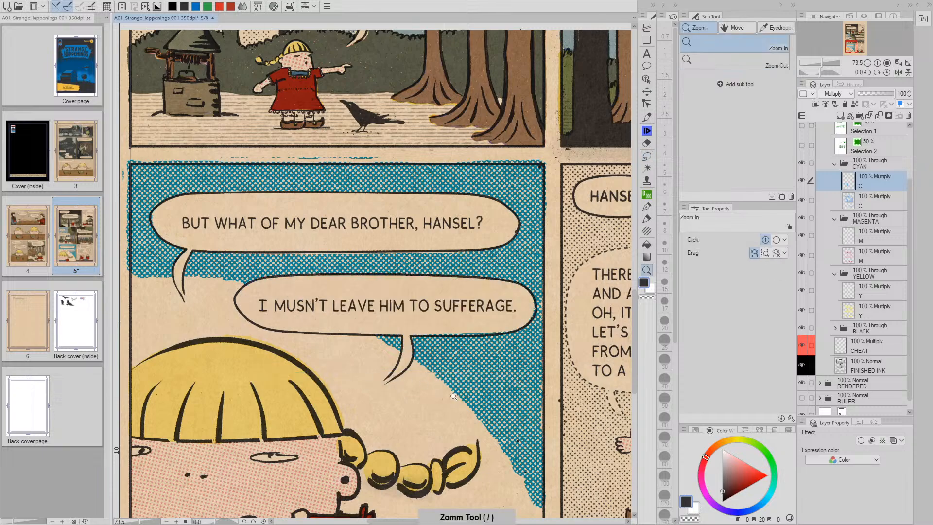
Zoom out to the whole page and select all the cyan tint on the C layer
key(ctrl+minus)
drag(535, 243, 379, 302)
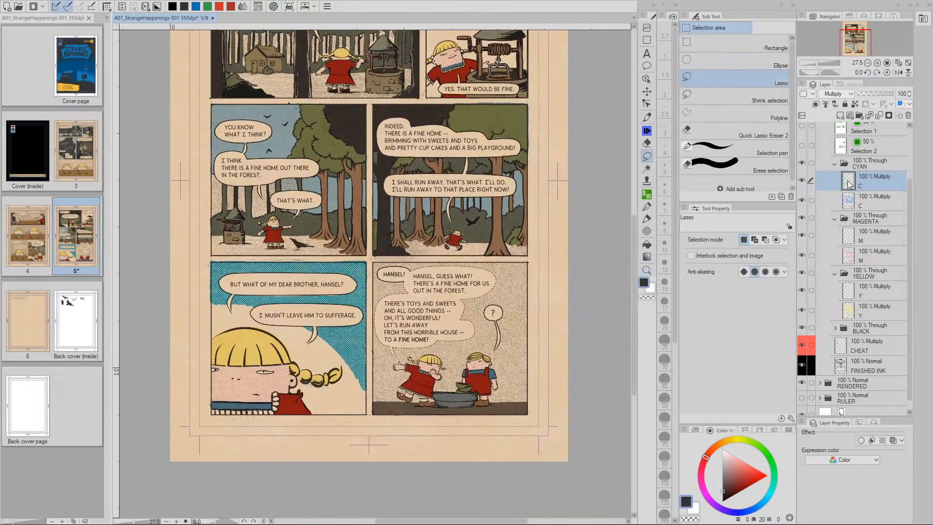
key(ctrl)
ctrl+click(848, 183)
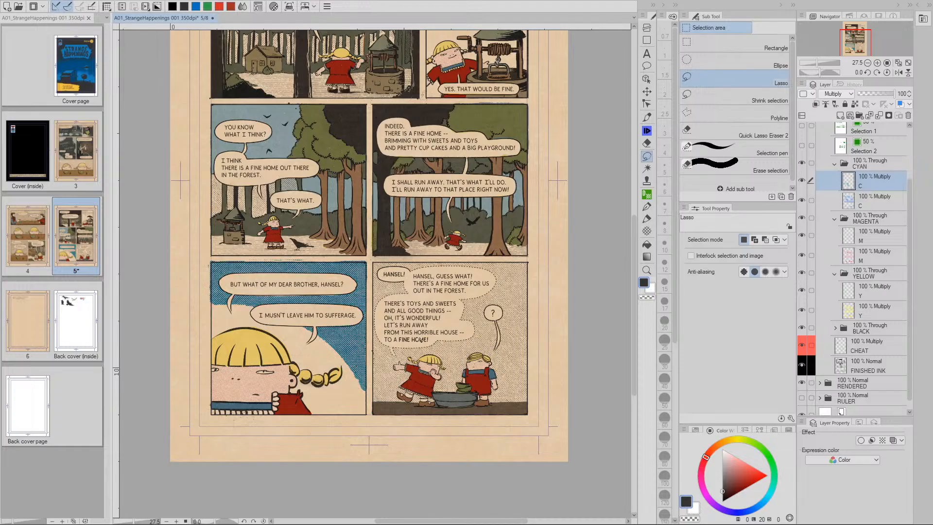
Apply Hue/Saturation/Luminosity with Luminosity 70 to the selected cyan tint, then save the file
key(ctrl+u)
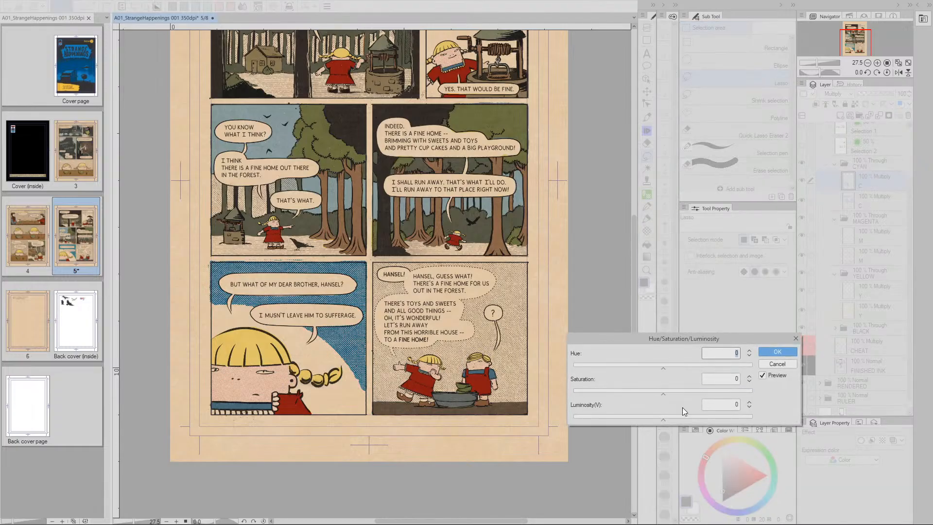
drag(663, 419, 704, 417)
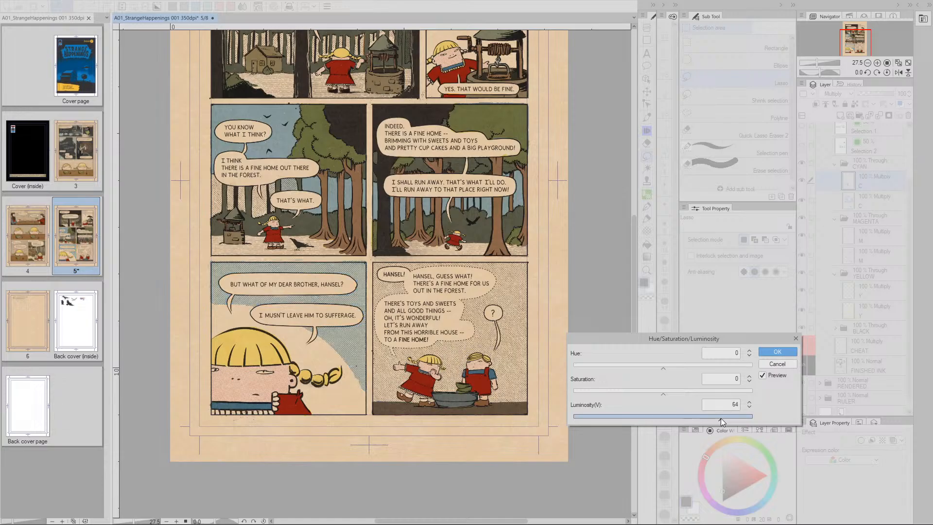
click(748, 401)
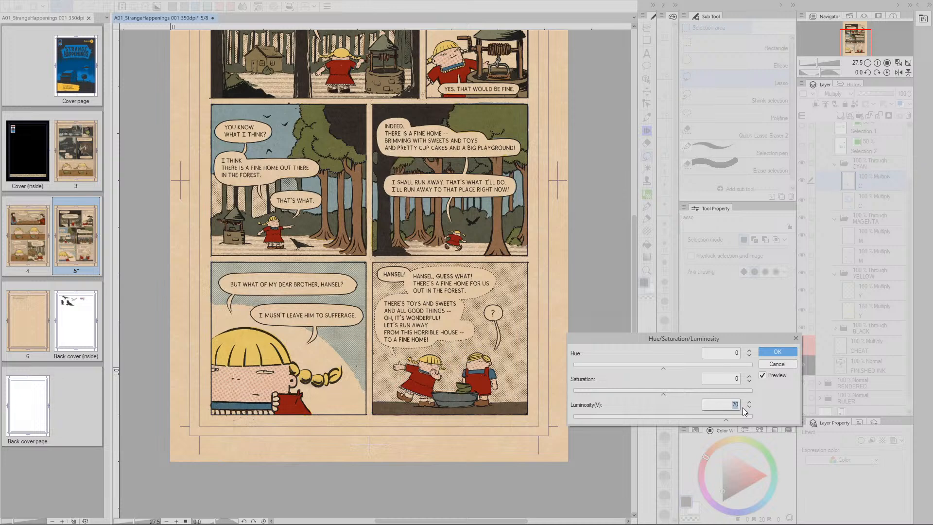
click(777, 353)
drag(551, 350, 527, 396)
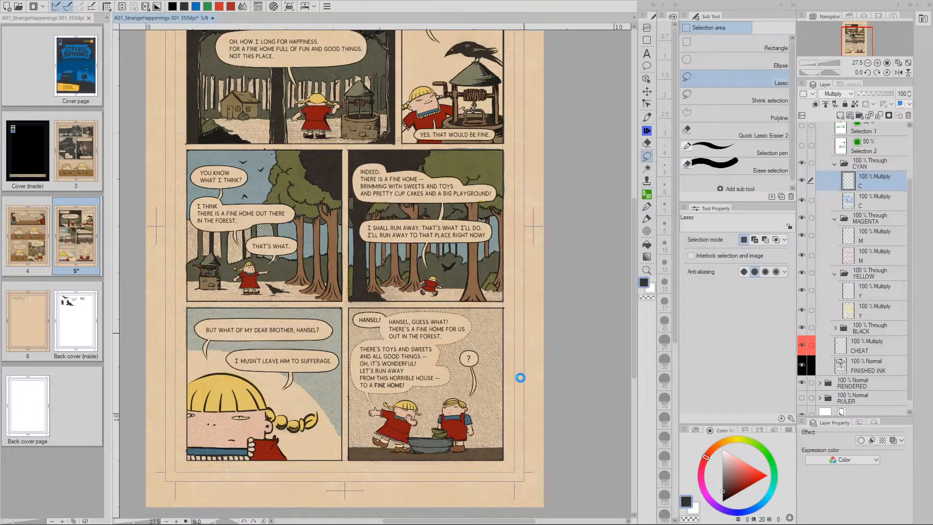
key(ctrl+s)
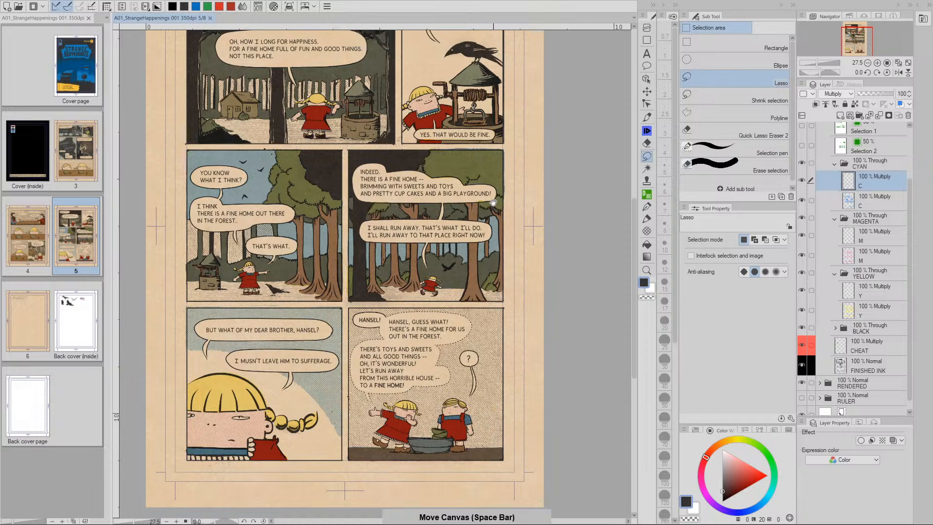
drag(496, 396, 497, 432)
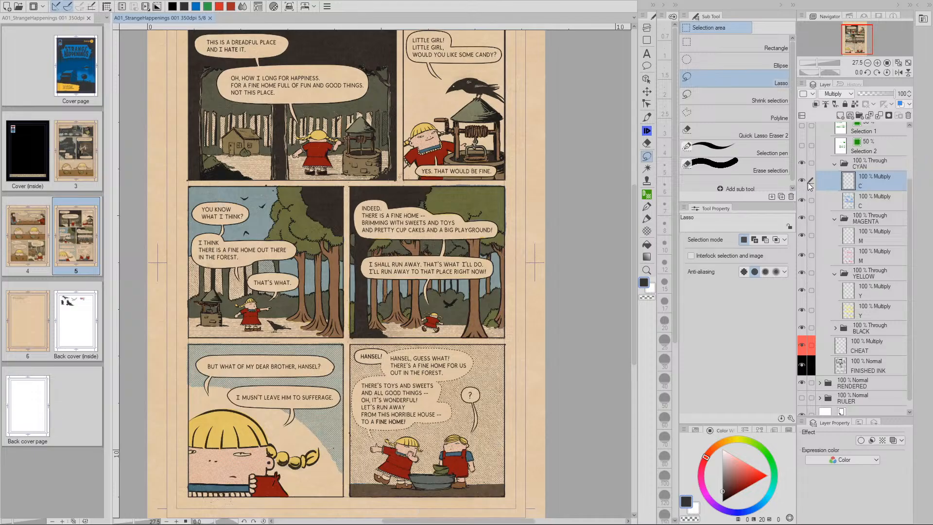
Apply a second Hue/Saturation/Luminosity pass with Luminosity 25 to the cyan tints
key(ctrl+u)
click(668, 417)
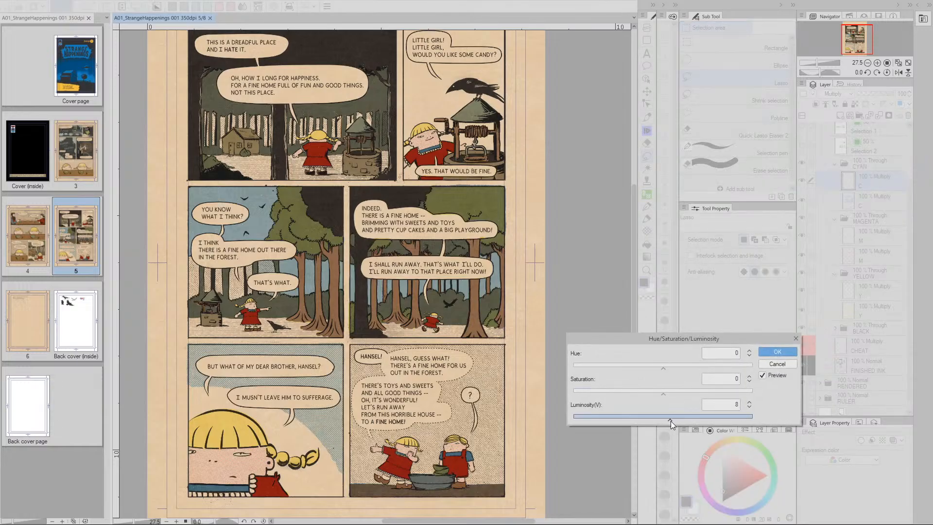
drag(678, 420, 679, 419)
click(750, 401)
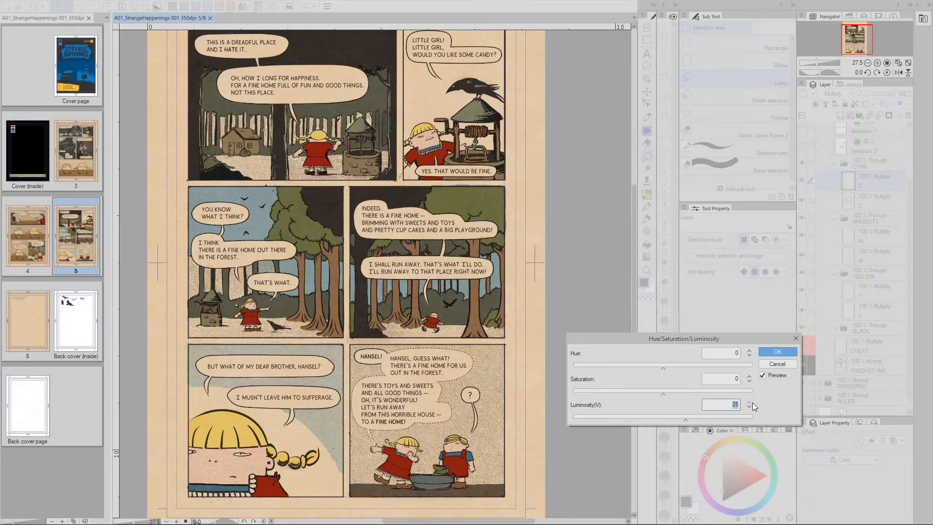
key(Return)
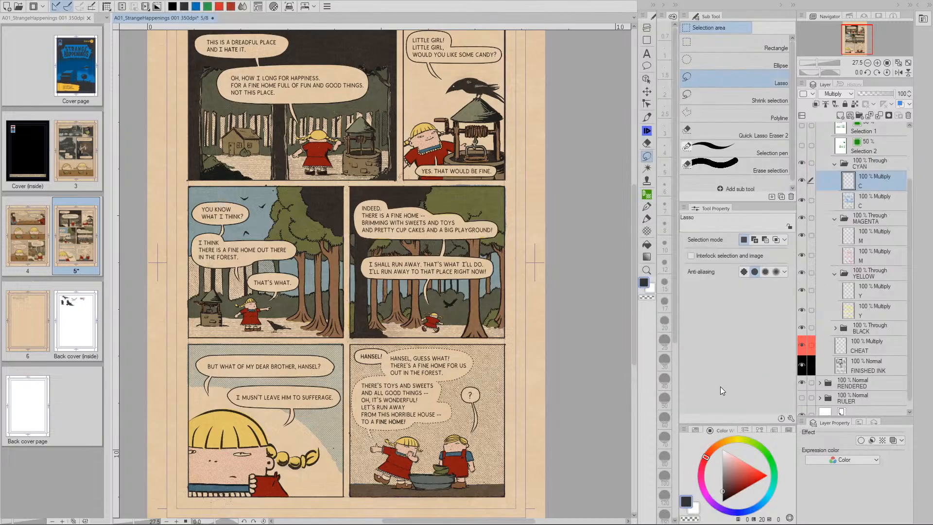
click(802, 181)
click(802, 181)
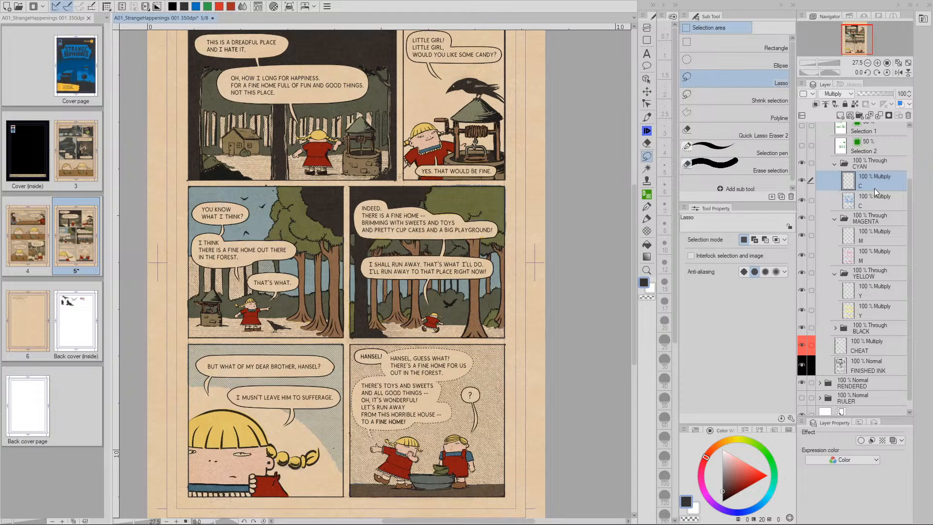